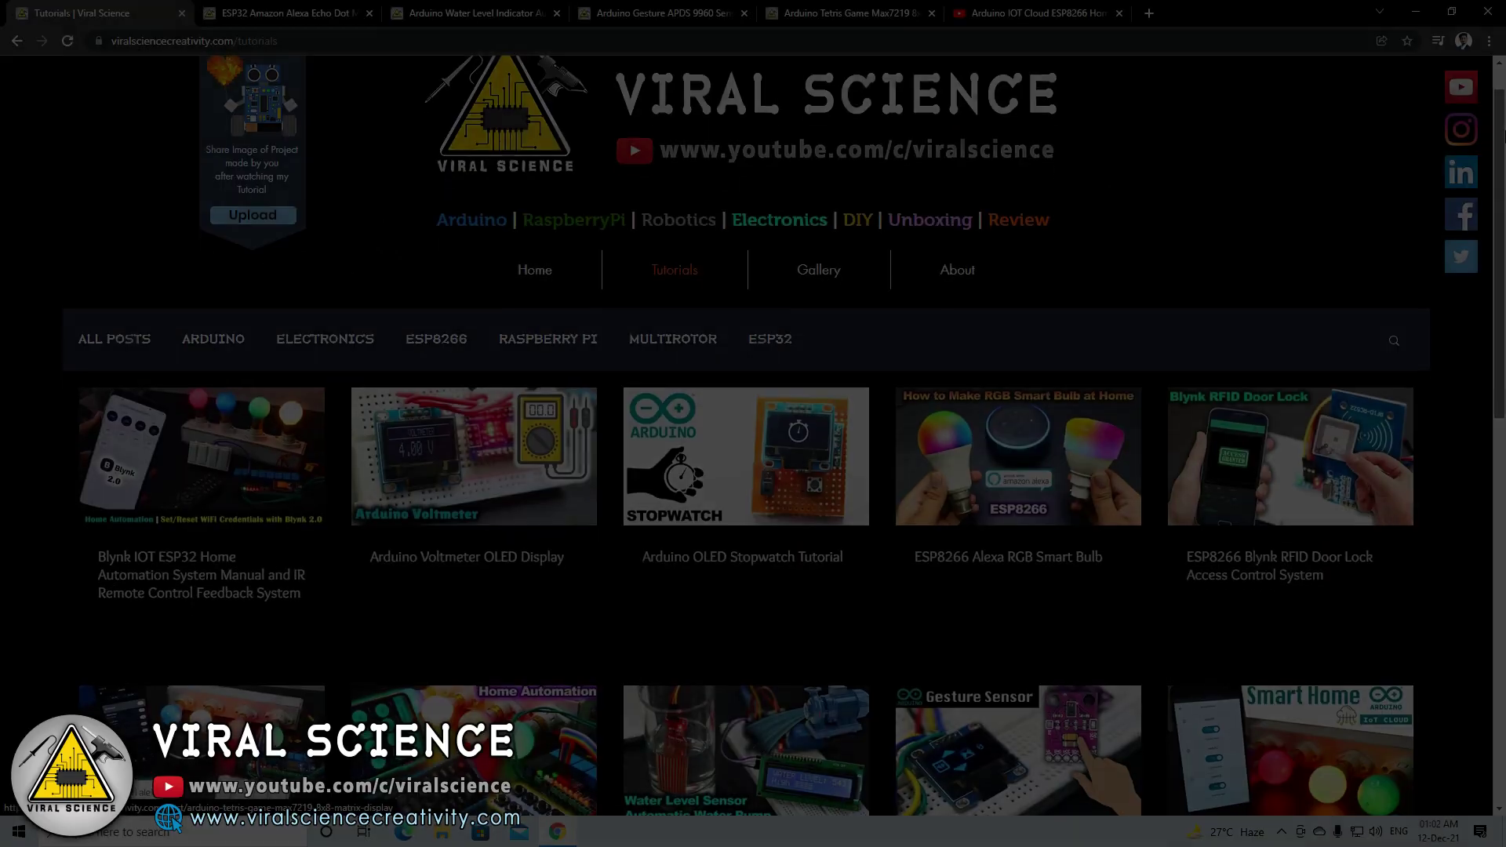
# Look through the Viral Science tutorials list and the circuit diagrams in the ESP32, water level, gesture sensor and Tetris project posts
pyautogui.scroll(-5, 753, 439)
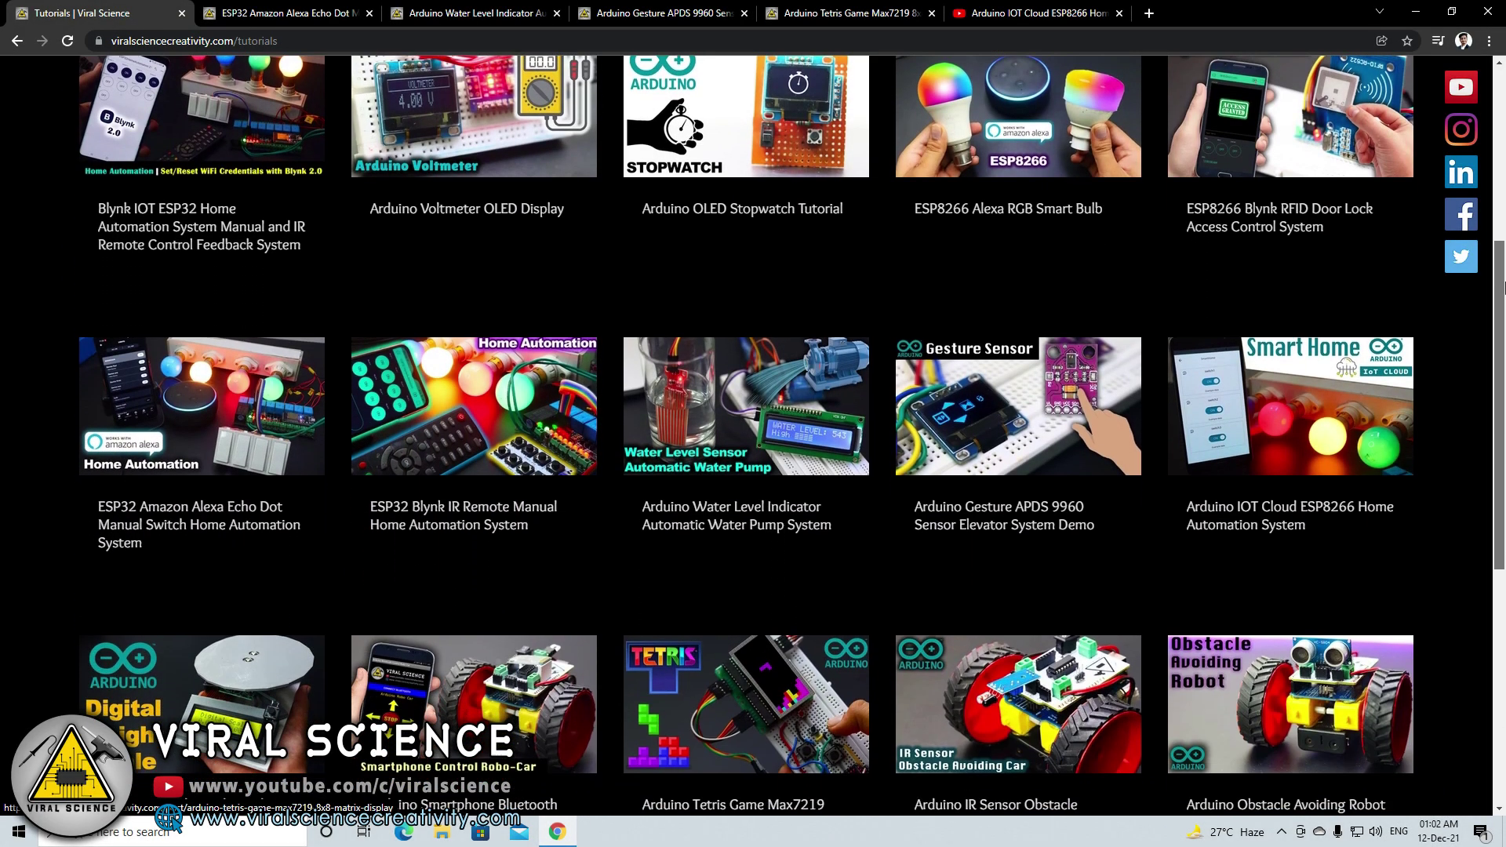
pyautogui.scroll(-4, 1438, 431)
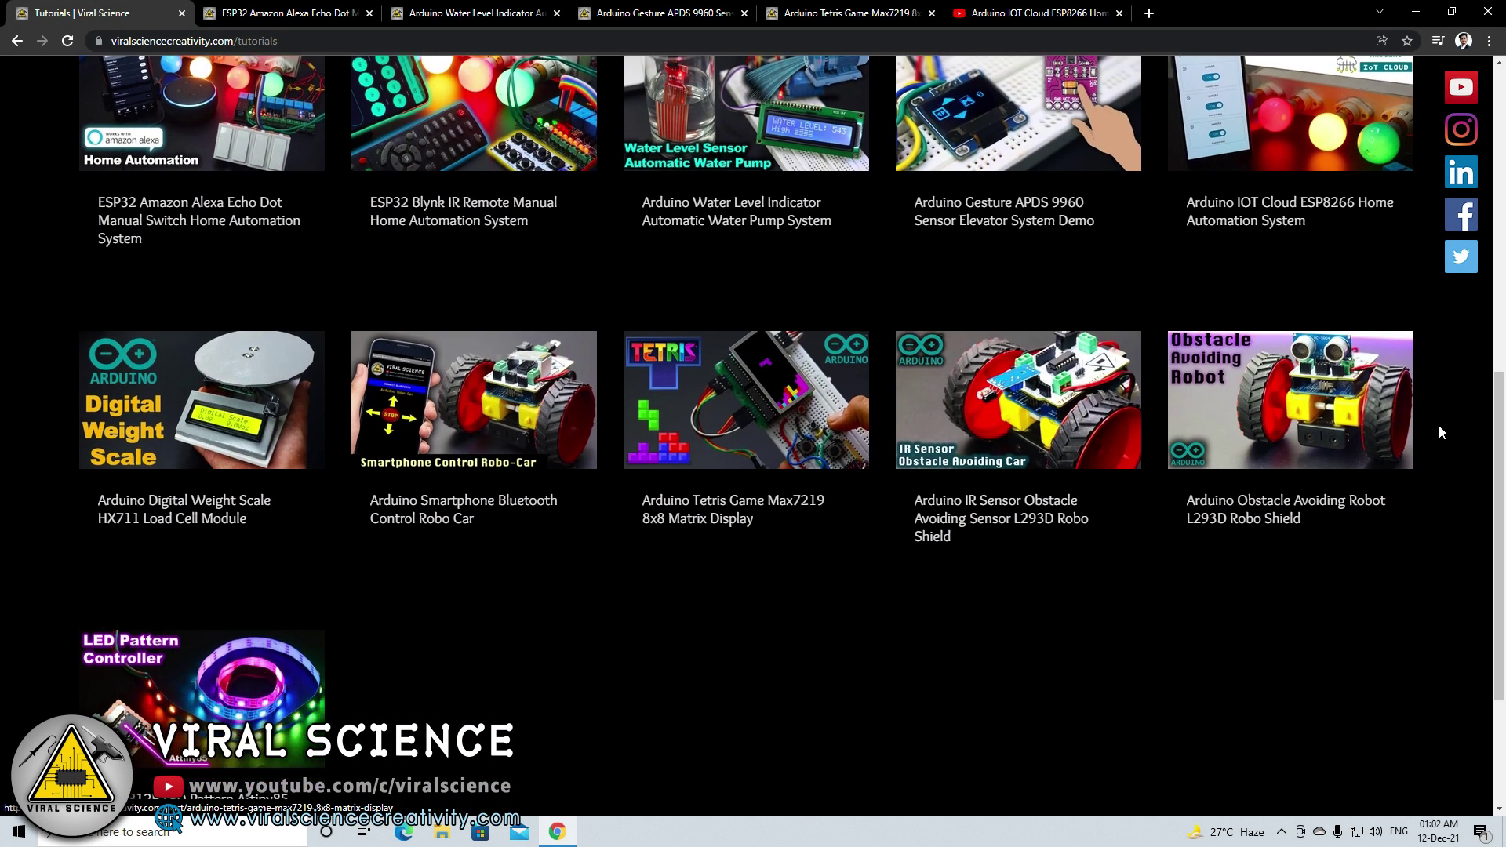
pyautogui.click(283, 12)
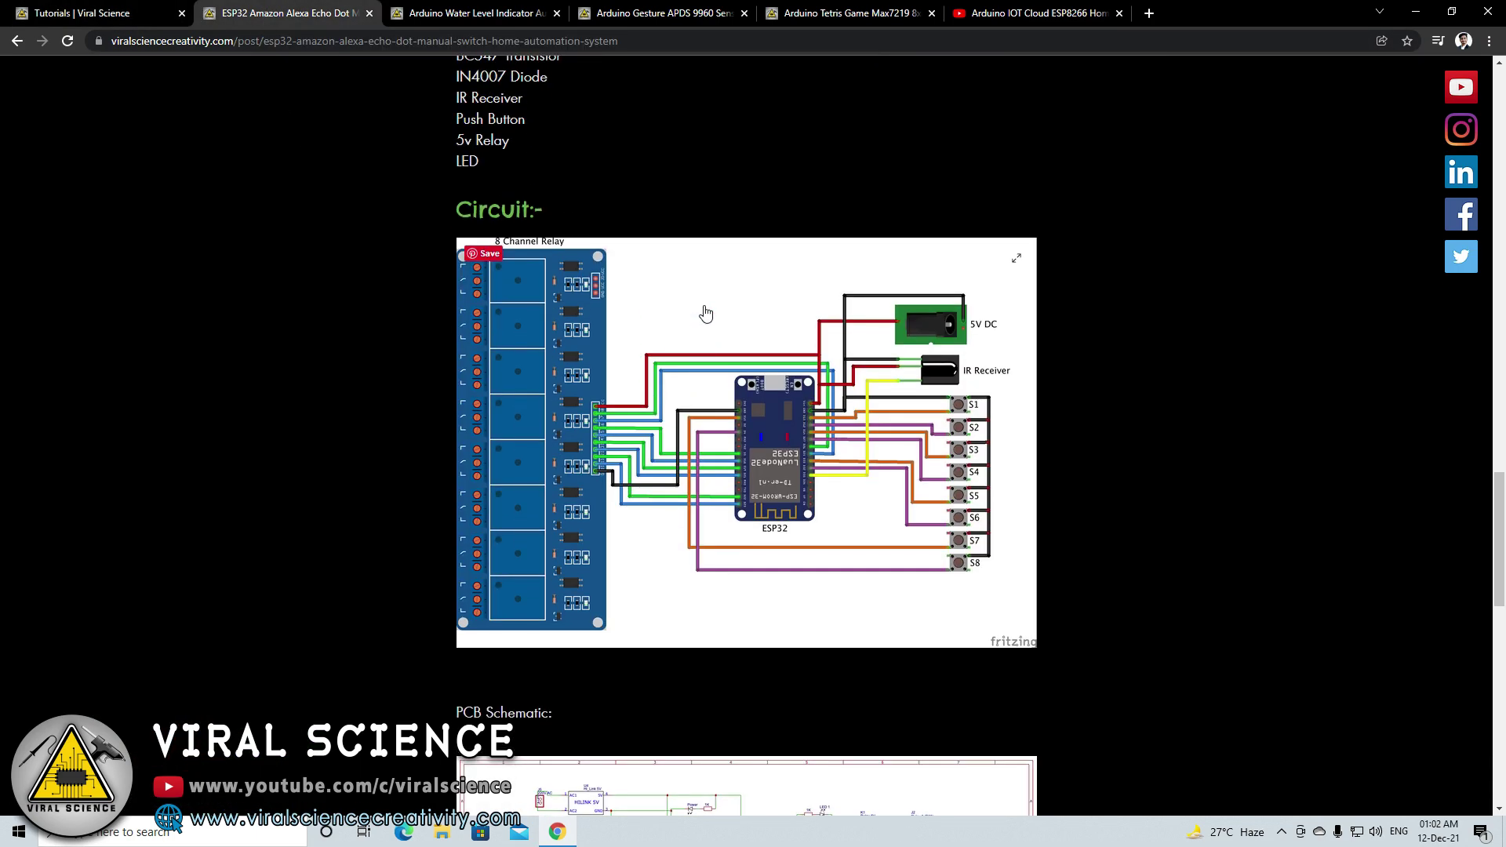
pyautogui.click(426, 6)
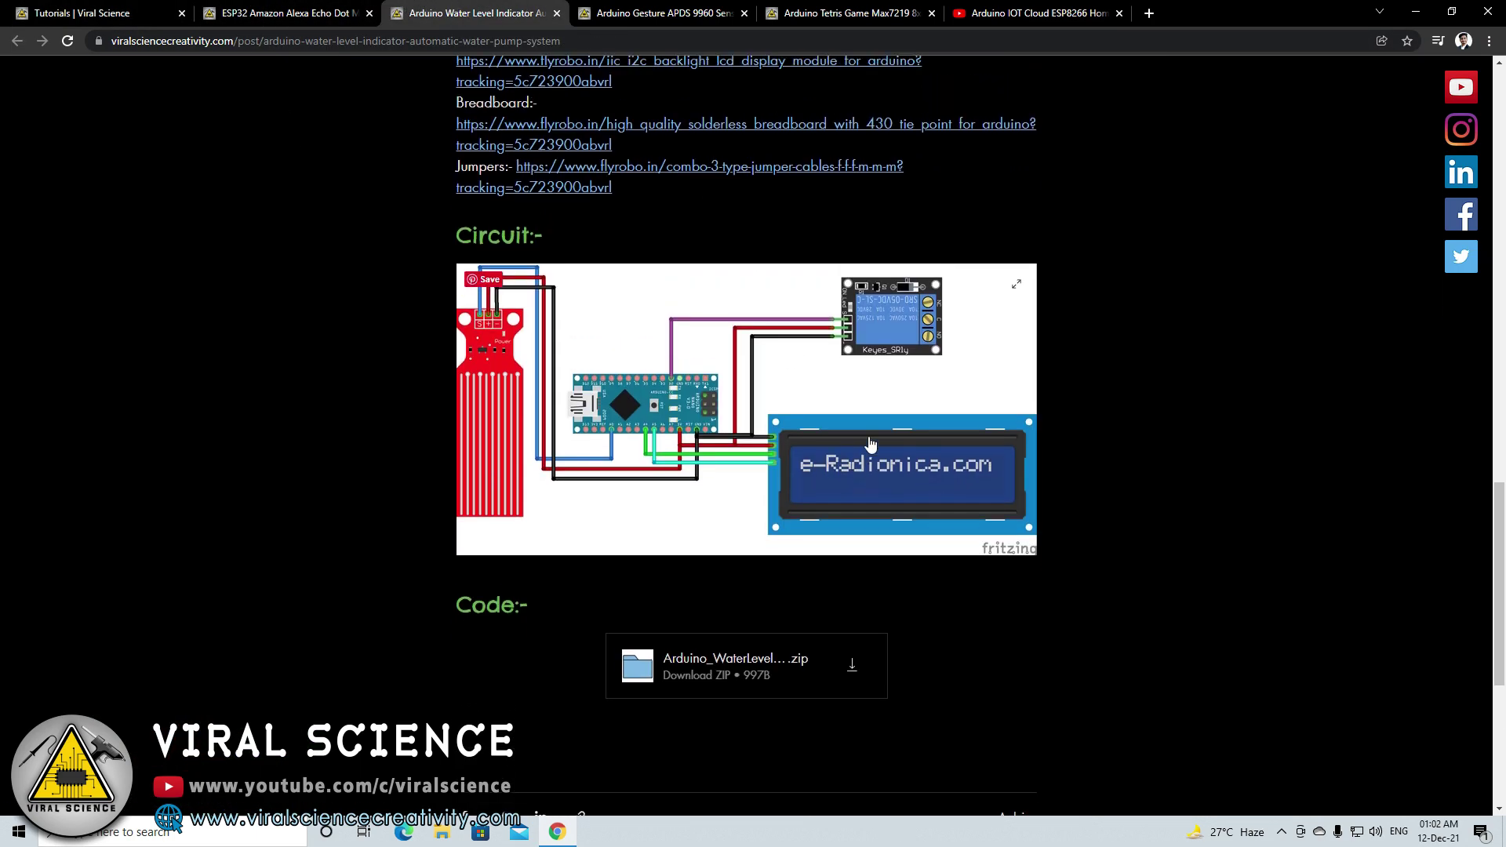
pyautogui.hotkey('ctrl', 'Tab')
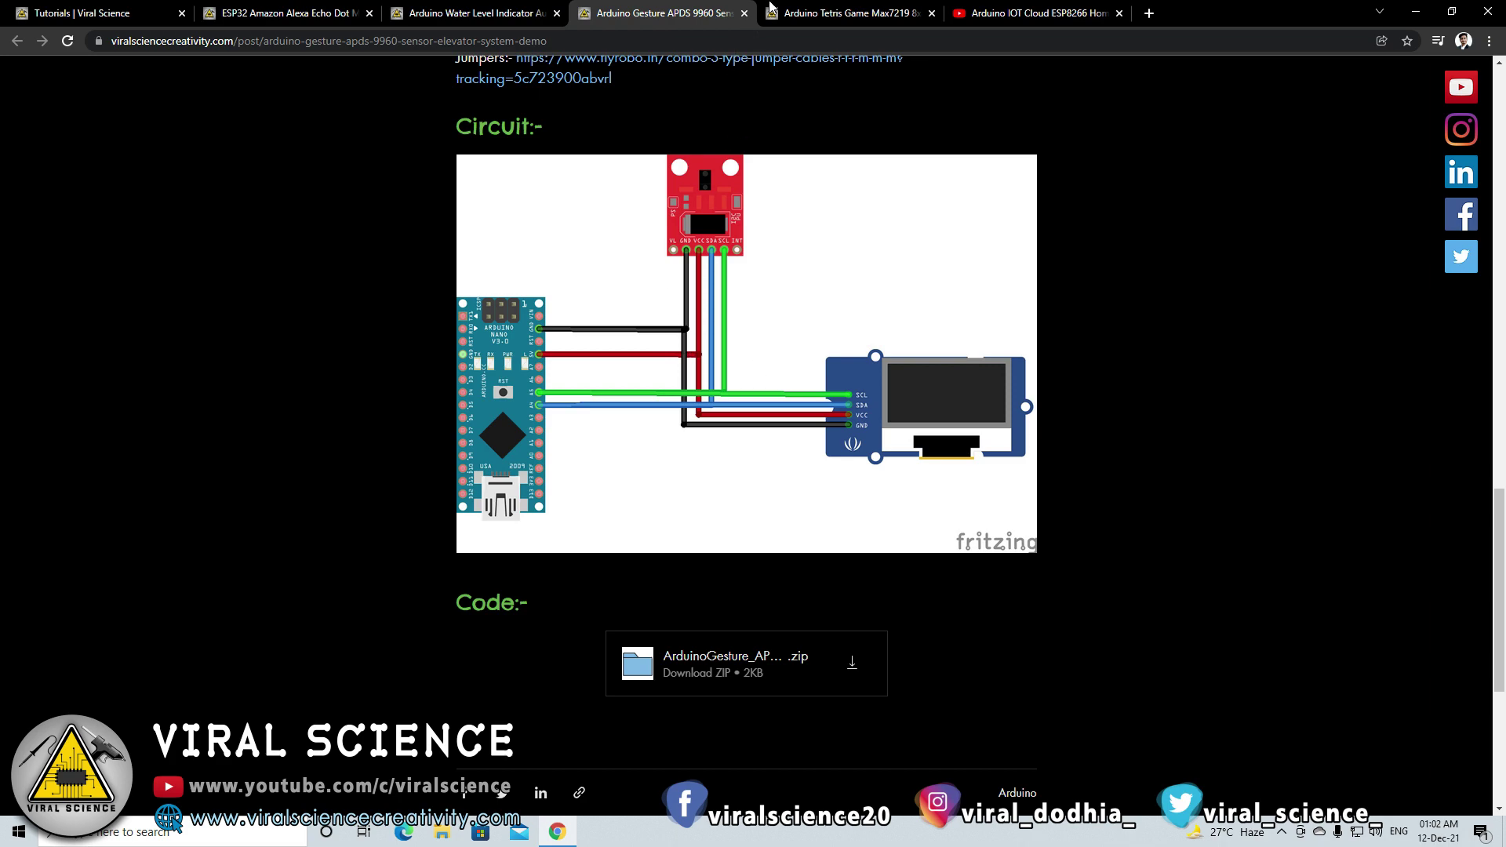
pyautogui.hotkey('ctrl', 'Tab')
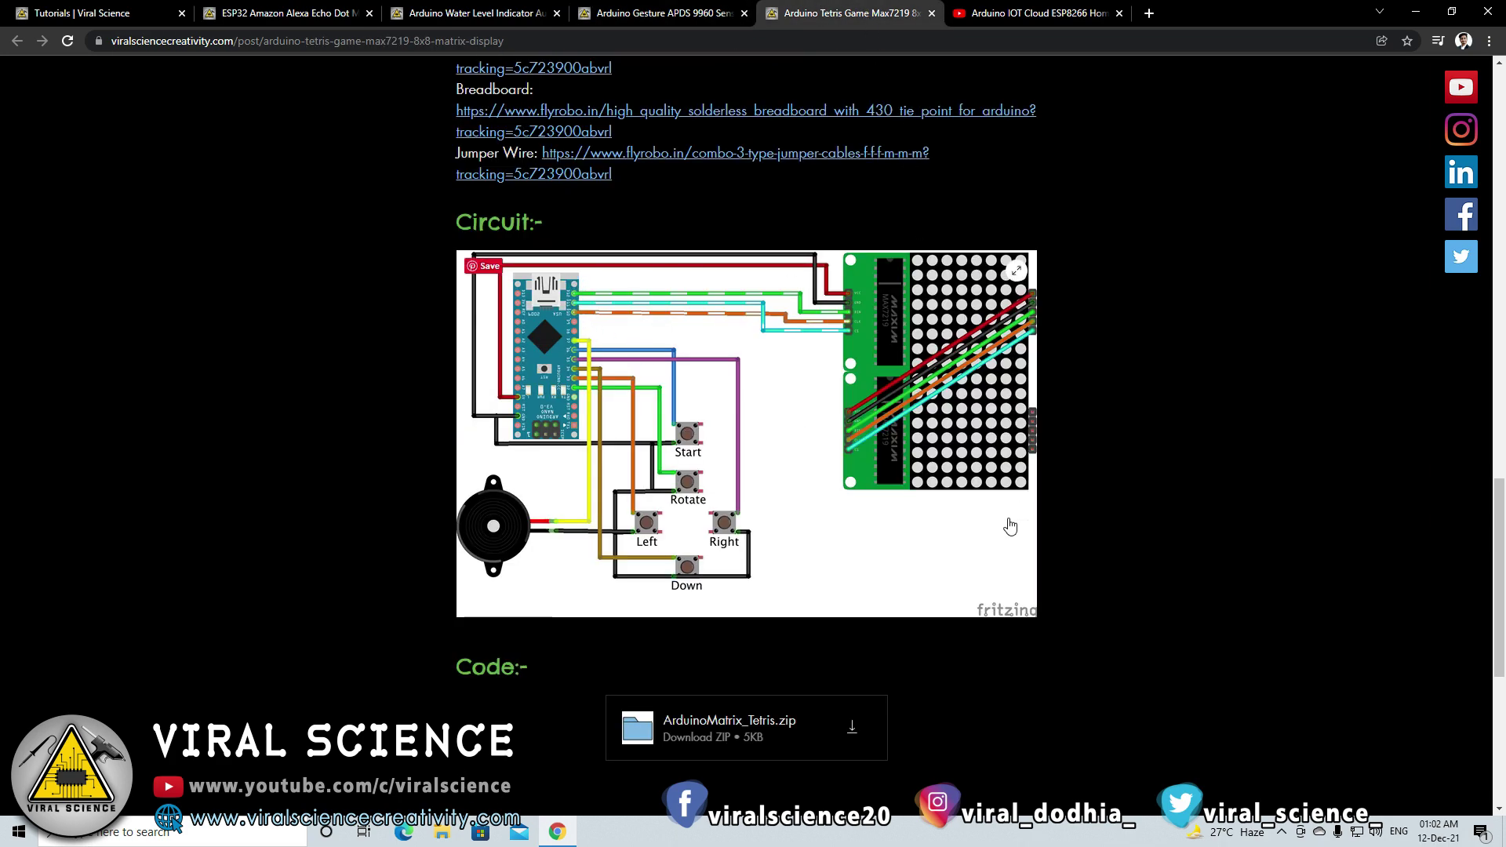
pyautogui.hotkey('ctrl', 'Tab')
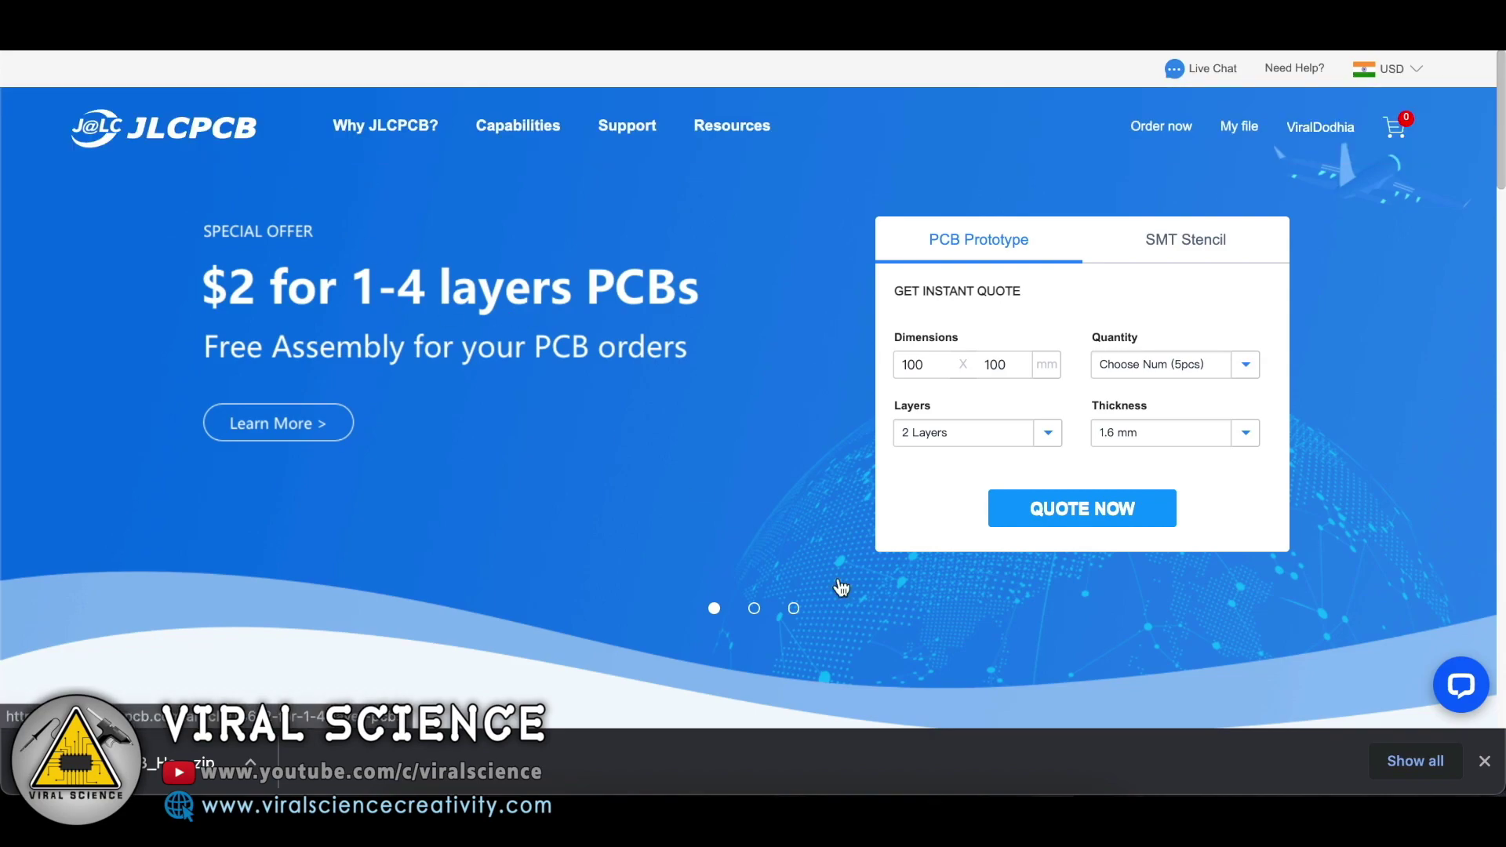
# Start a JLCPCB quote for the 80x140 mm two-layer home automation board and choose its board options
pyautogui.click(1108, 519)
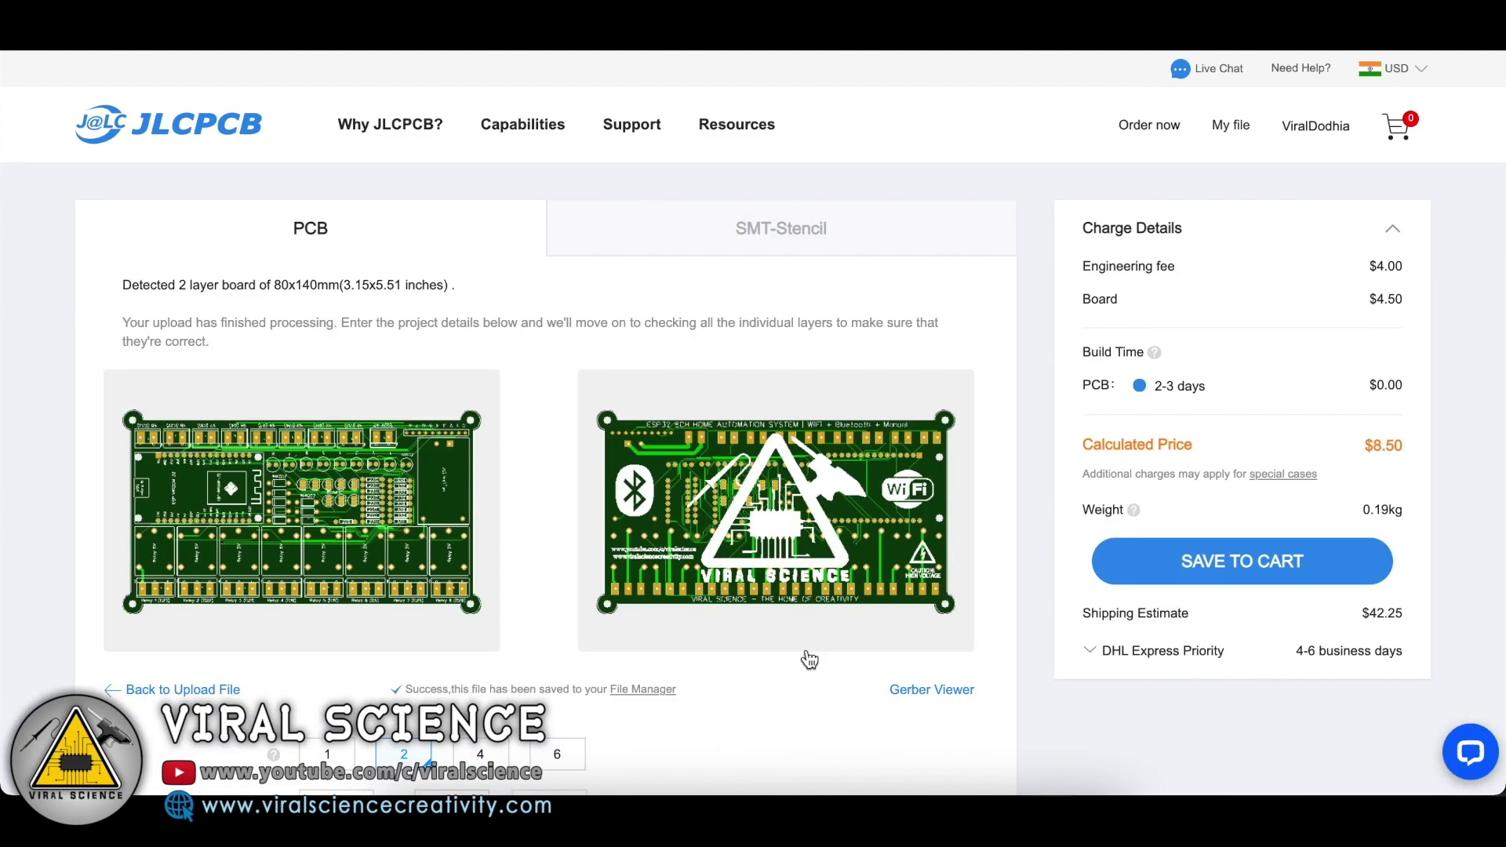
pyautogui.scroll(-4, 784, 627)
pyautogui.click(350, 515)
pyautogui.click(422, 547)
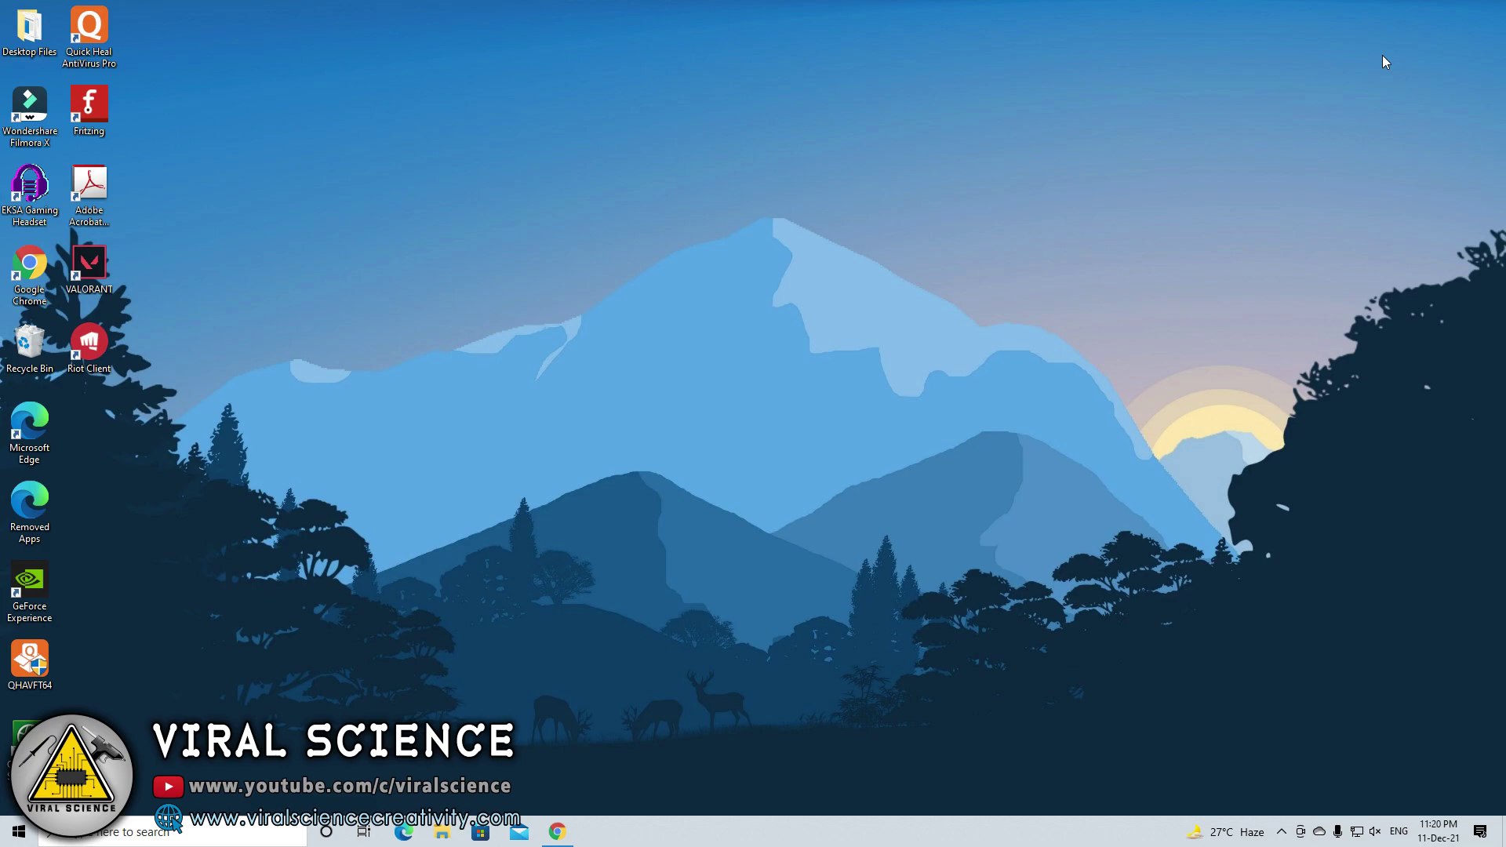
# Switch to Chrome, search the web for "fritzing" and open the download page on fritzing.org
pyautogui.click(557, 832)
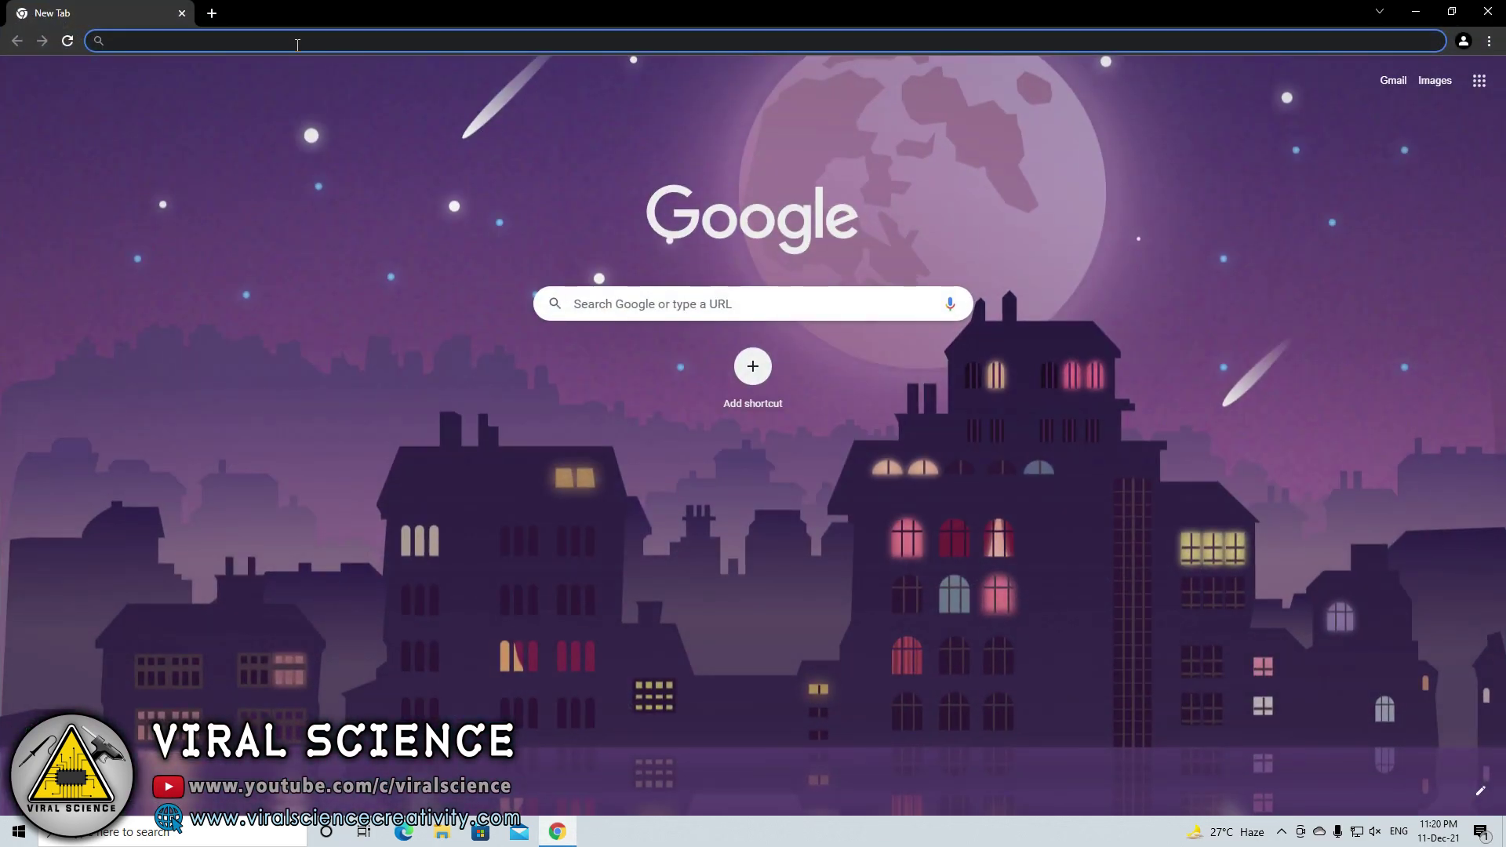
pyautogui.write('fr')
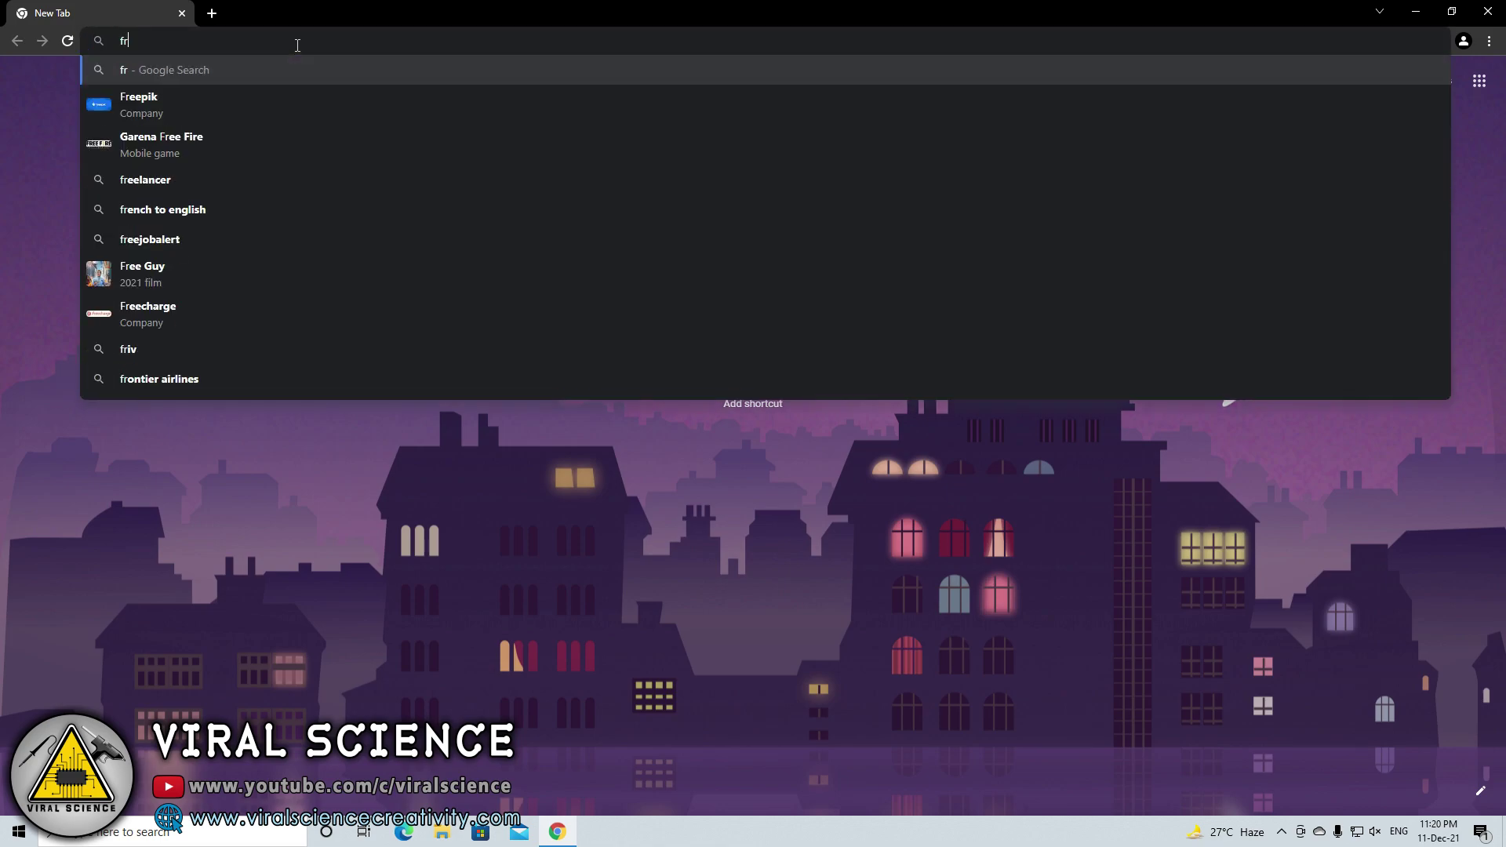
pyautogui.write('itzing')
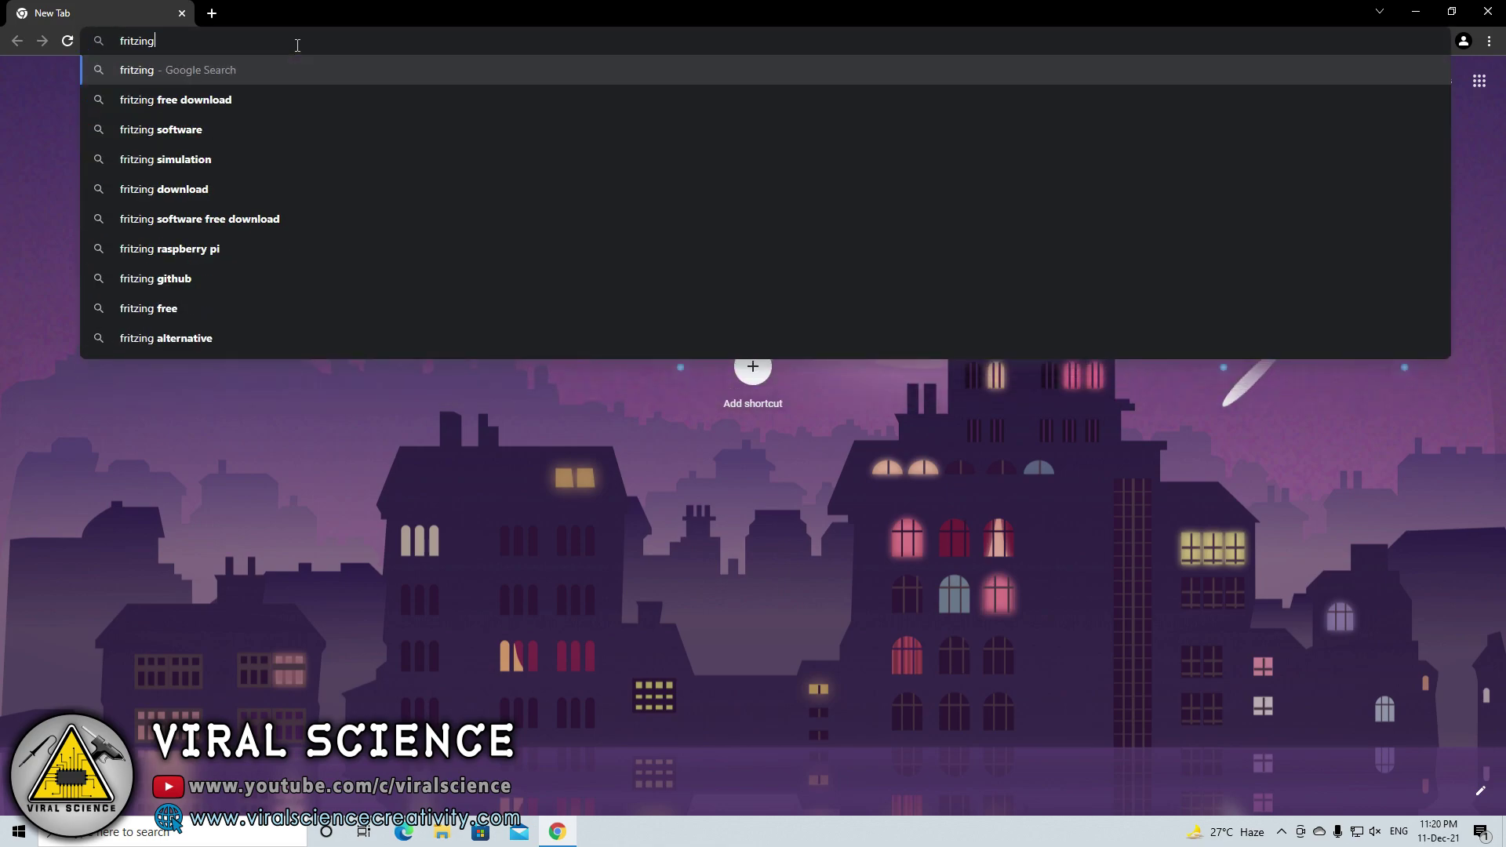
pyautogui.click(271, 69)
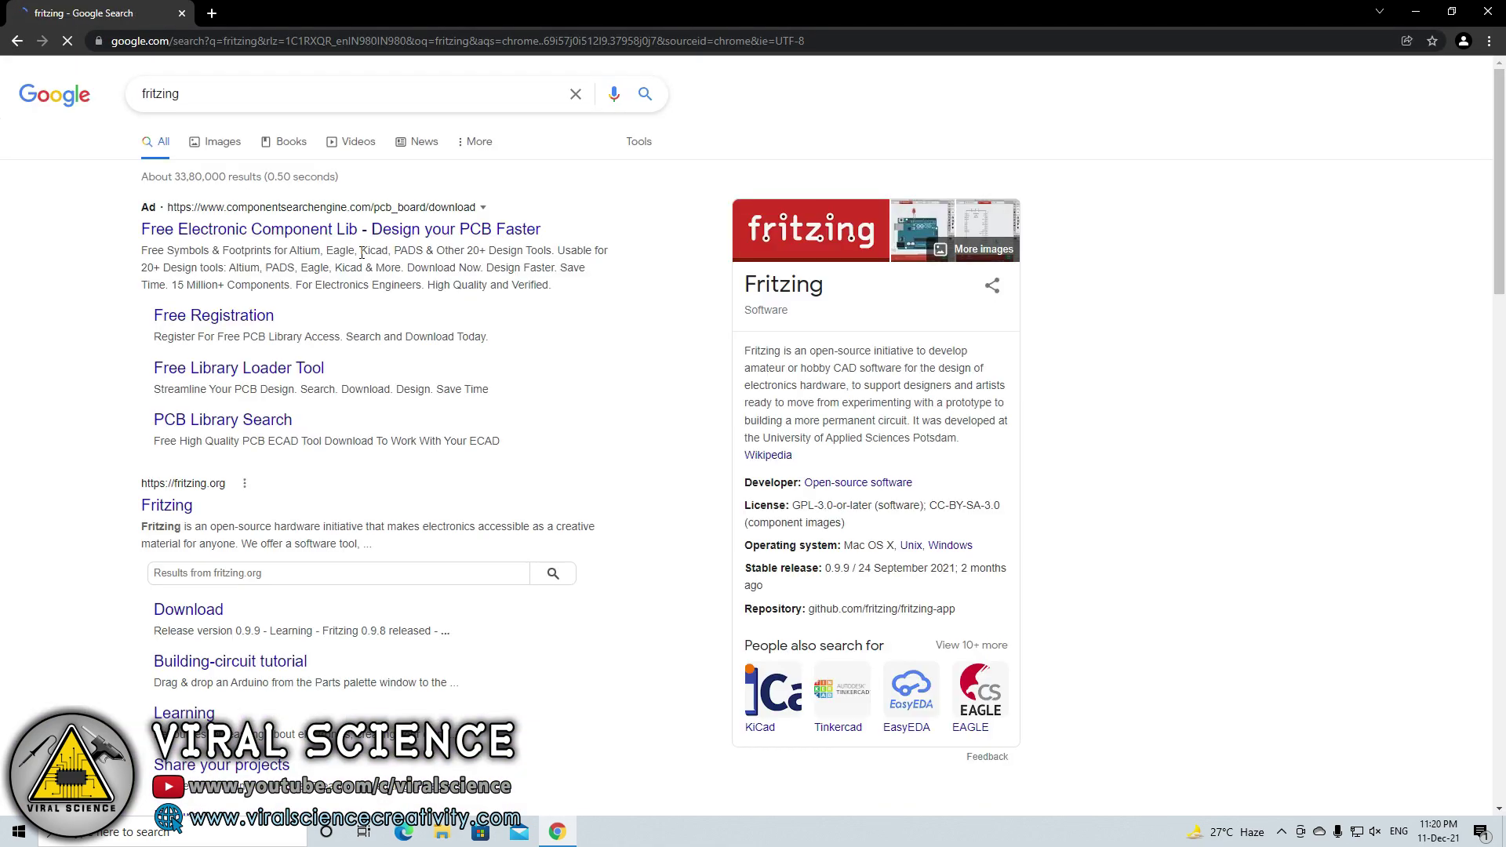
pyautogui.scroll(-2, 246, 488)
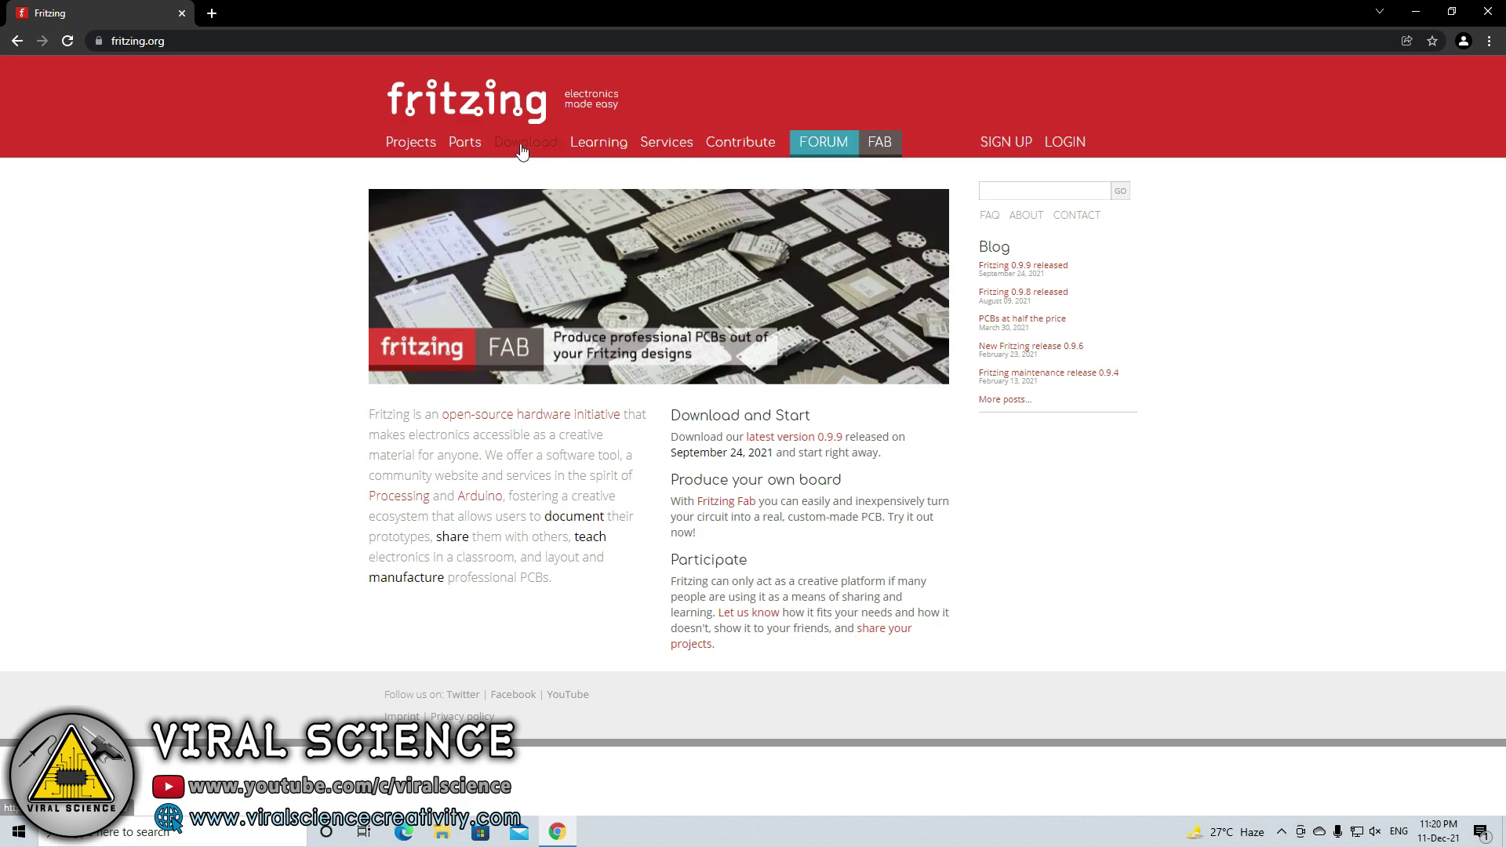
pyautogui.click(520, 148)
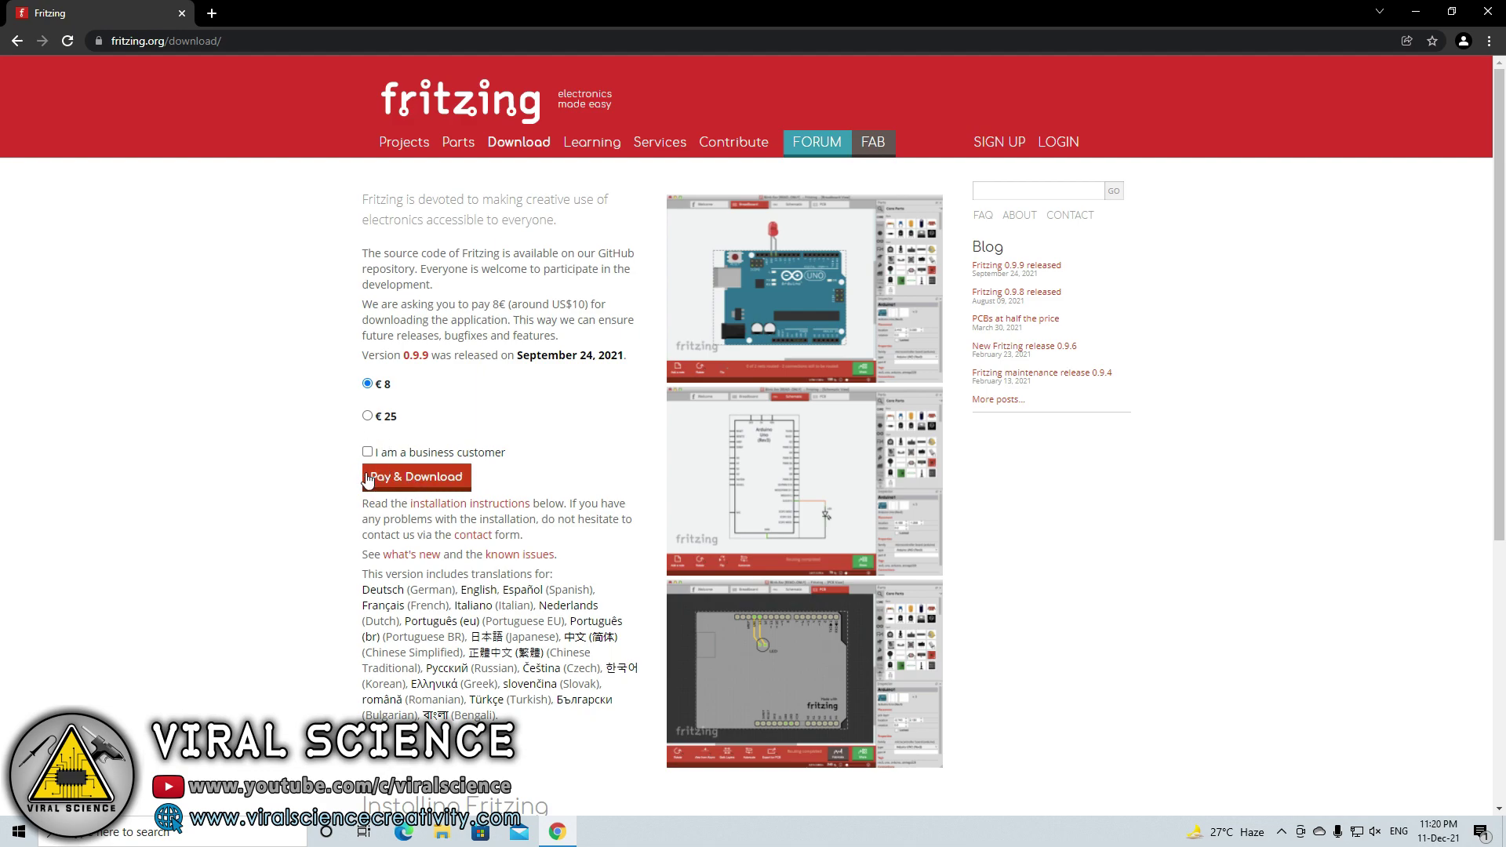
# Minimize the browser, launch Fritzing from the desktop and open the Breadboard view of the untitled sketch
pyautogui.click(1416, 12)
pyautogui.rightClick(744, 106)
pyautogui.click(784, 150)
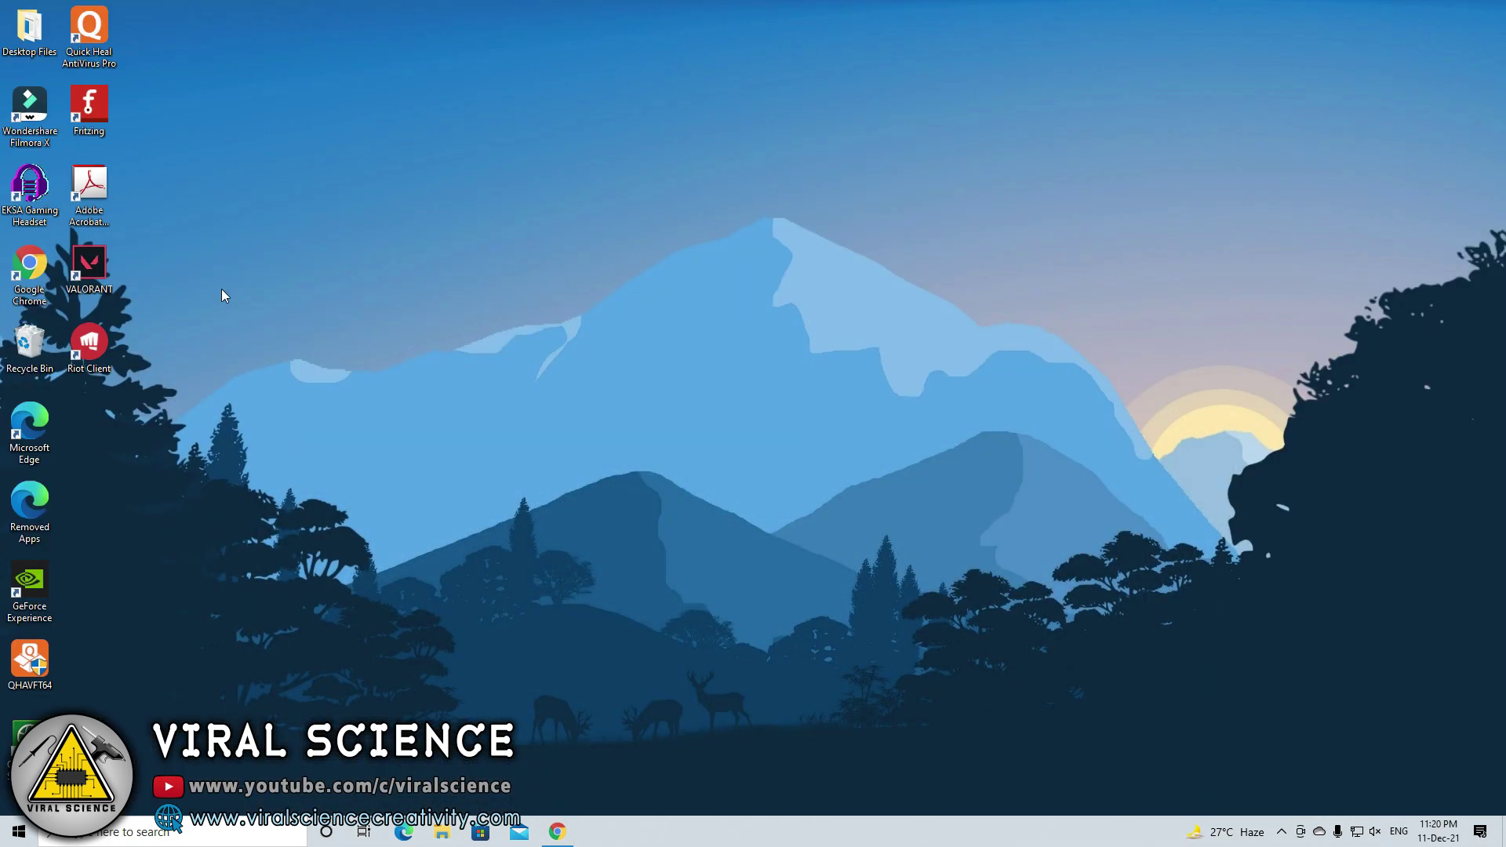
pyautogui.doubleClick(96, 108)
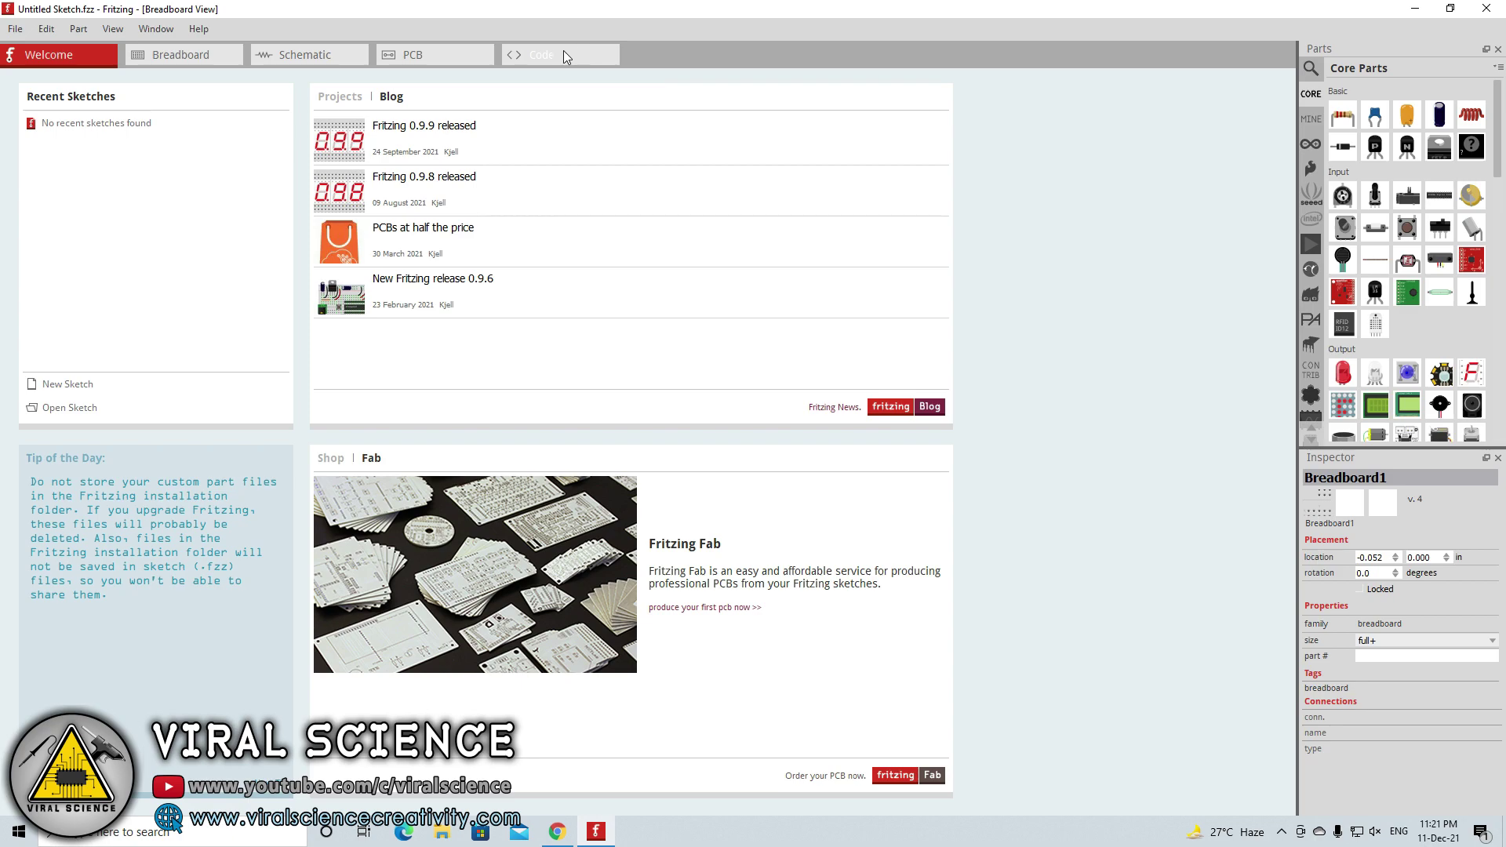
pyautogui.click(213, 55)
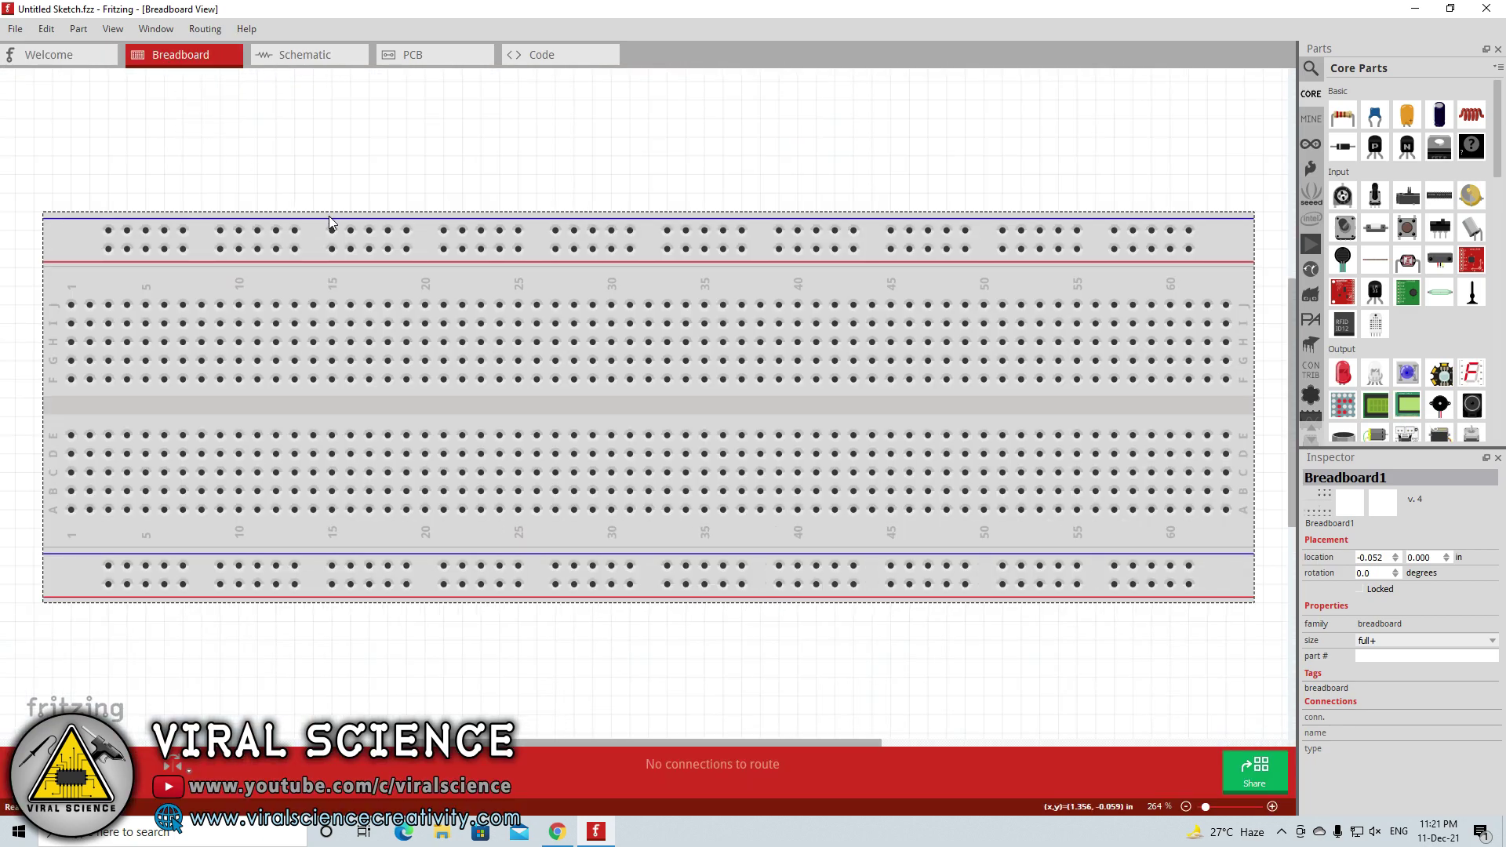
# Move the breadboard toward the upper-left area of the canvas, to about -1.85, -1.40 in
pyautogui.scroll(-3, 727, 383)
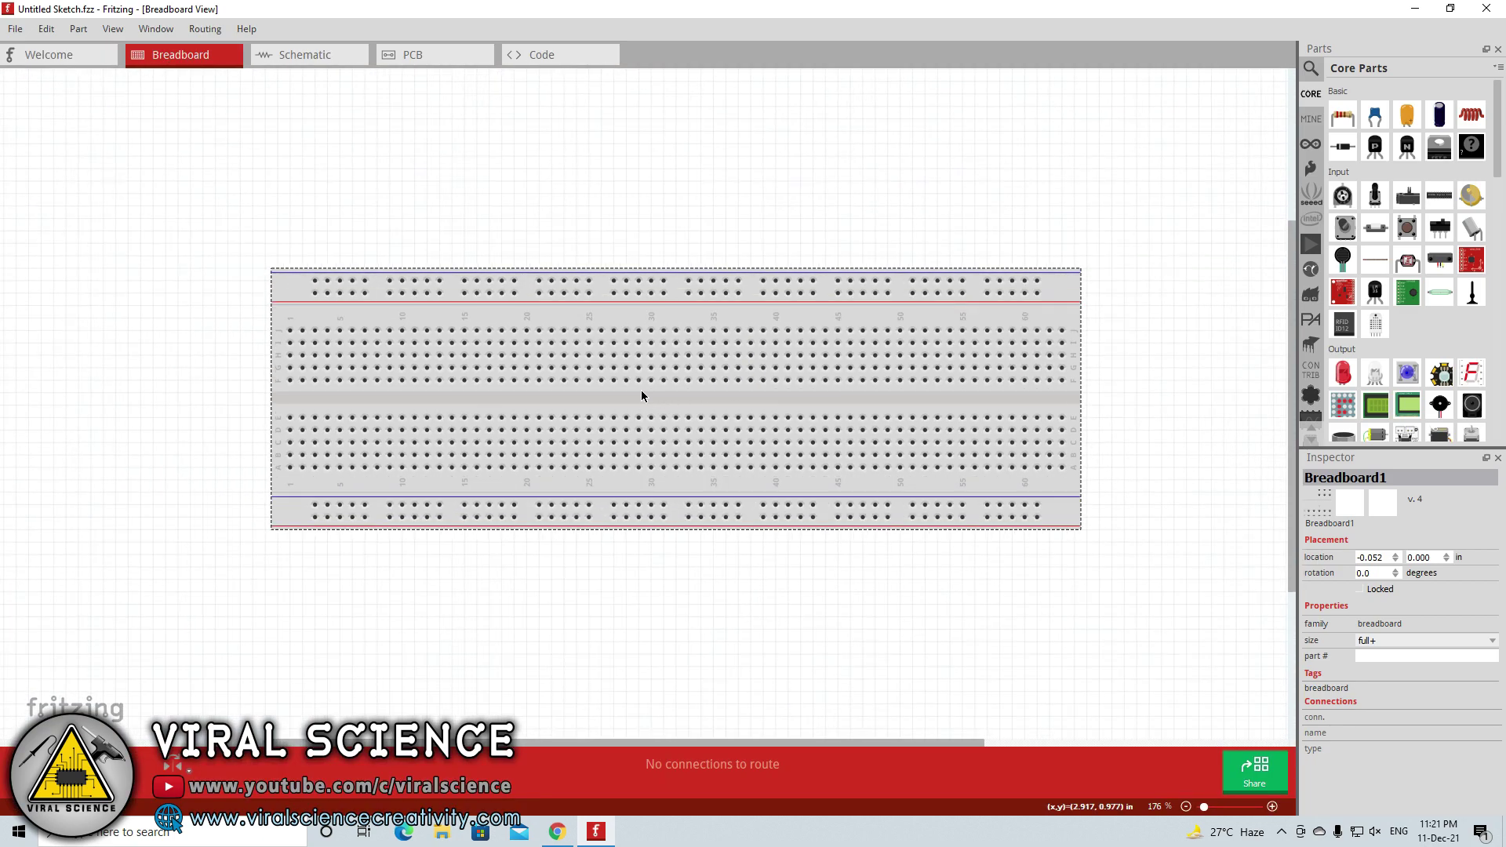
pyautogui.scroll(-3, 642, 389)
pyautogui.scroll(3, 689, 384)
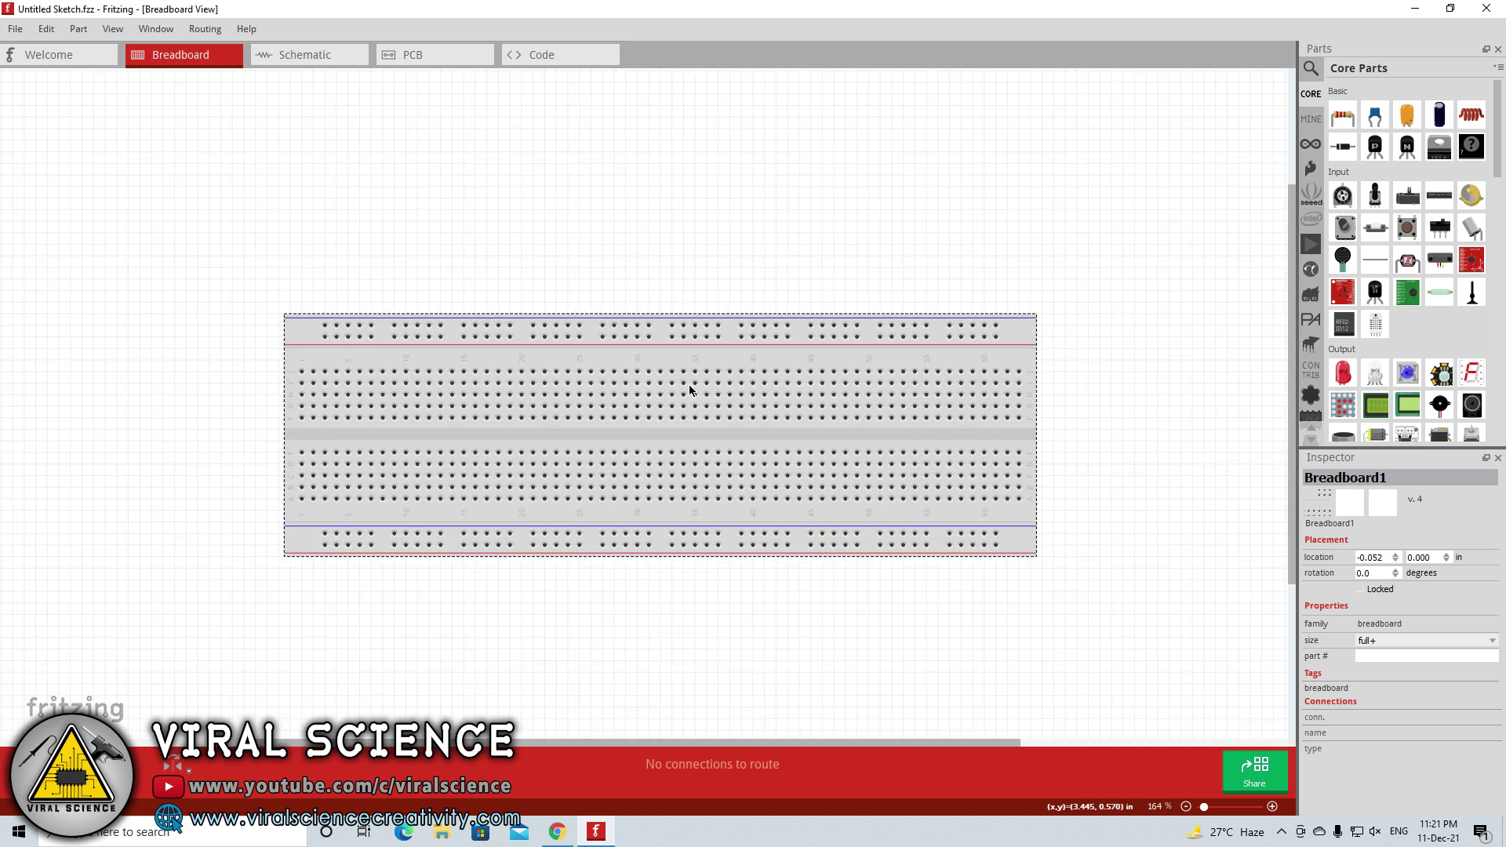
pyautogui.scroll(2, 689, 385)
pyautogui.scroll(-3, 689, 385)
pyautogui.moveTo(690, 351); pyautogui.dragTo(479, 211)
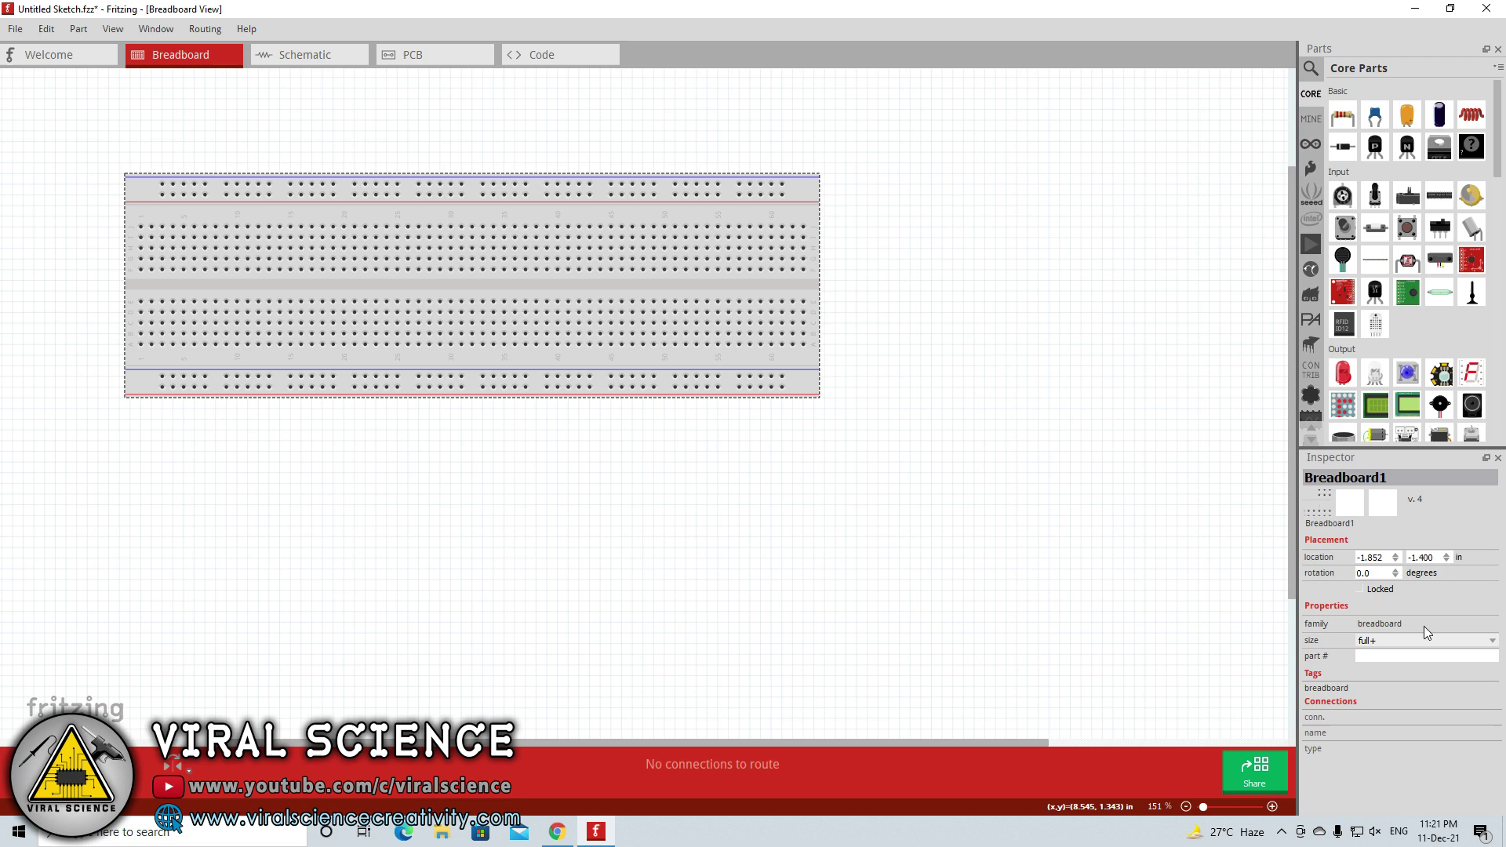
# Set the breadboard size to half+ and shift the board slightly to the right
pyautogui.click(1400, 644)
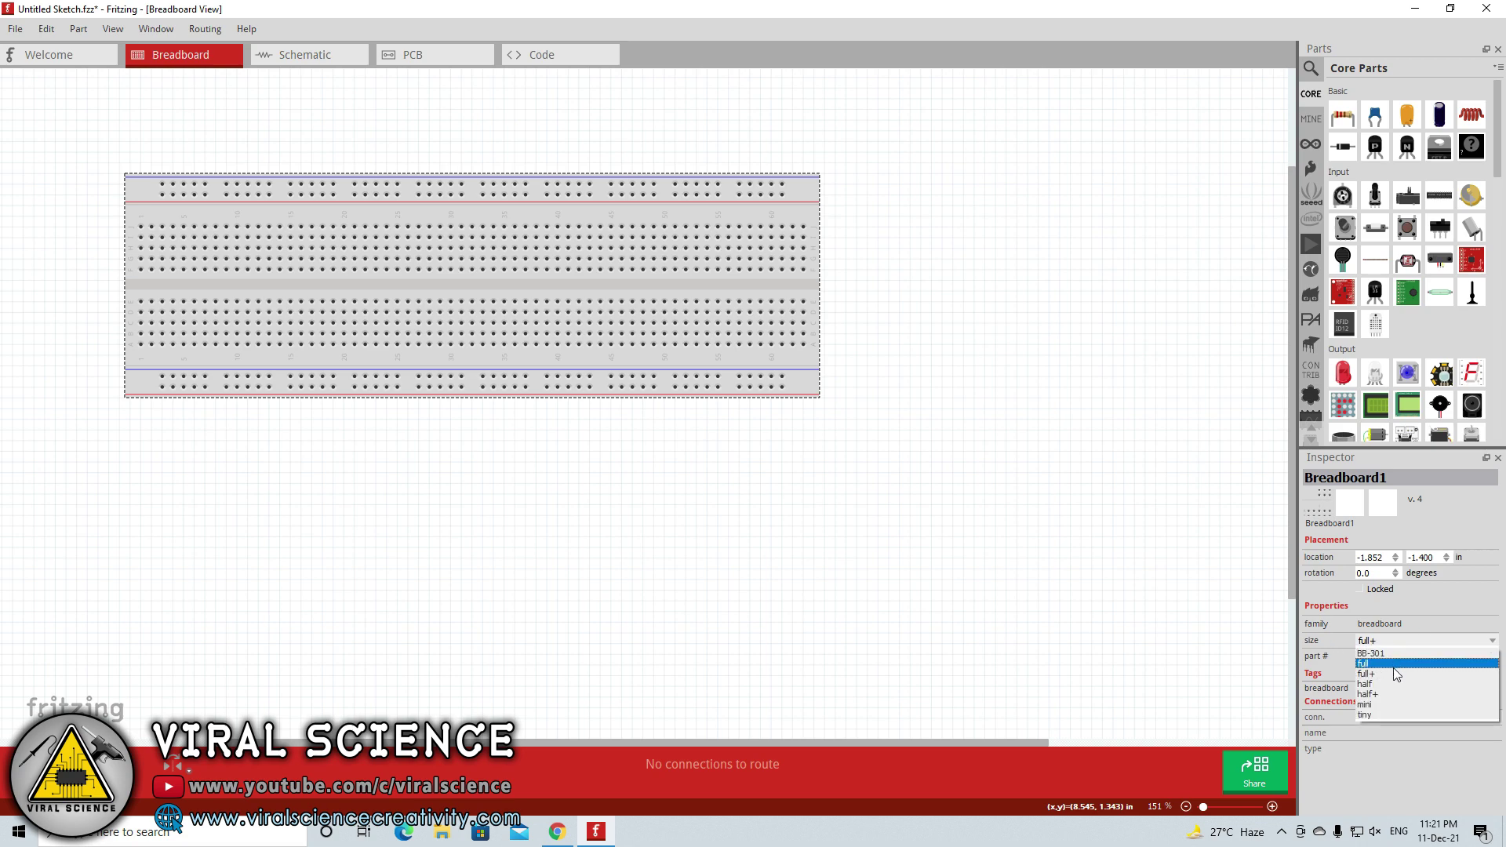
pyautogui.click(1397, 695)
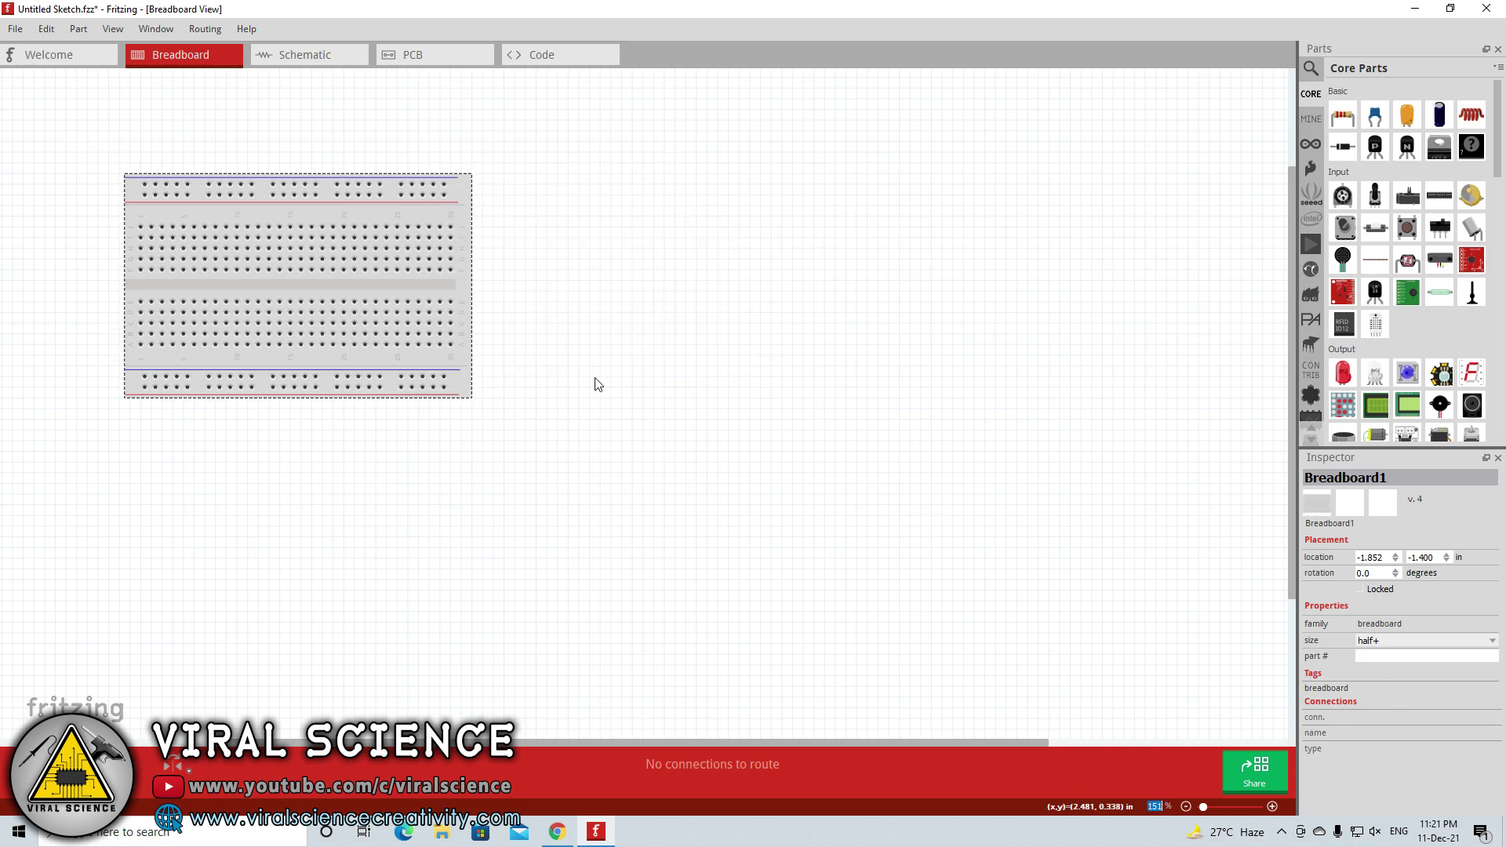
pyautogui.moveTo(257, 186)
pyautogui.mouseDown()
pyautogui.moveTo(308, 186)
pyautogui.moveTo(264, 186)
pyautogui.mouseUp()
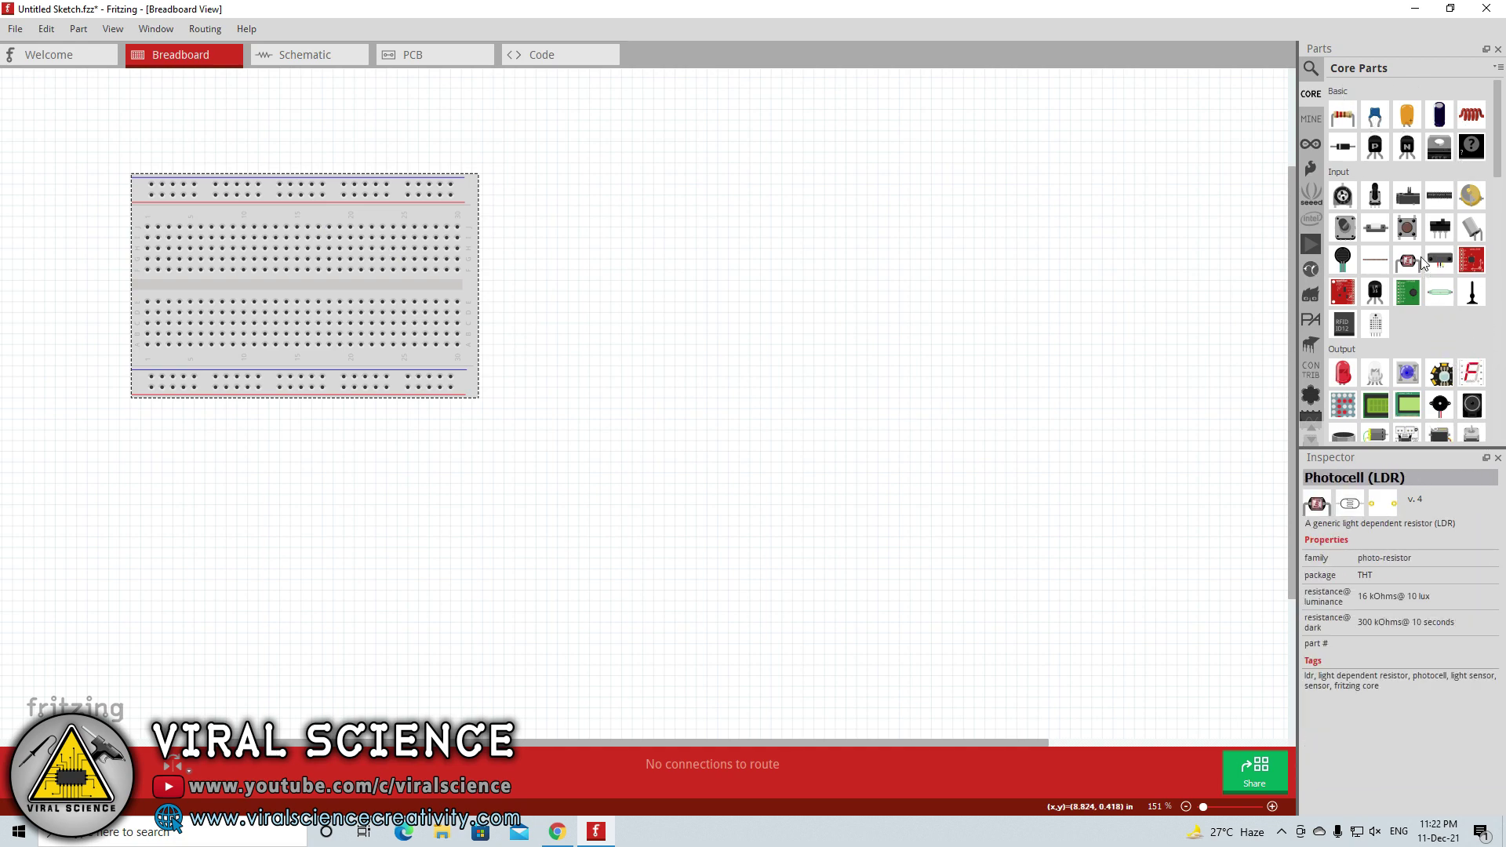
# Place a pushbutton and an LED to the right of the breadboard and set the LED color to blue
pyautogui.moveTo(1407, 228); pyautogui.dragTo(802, 224)
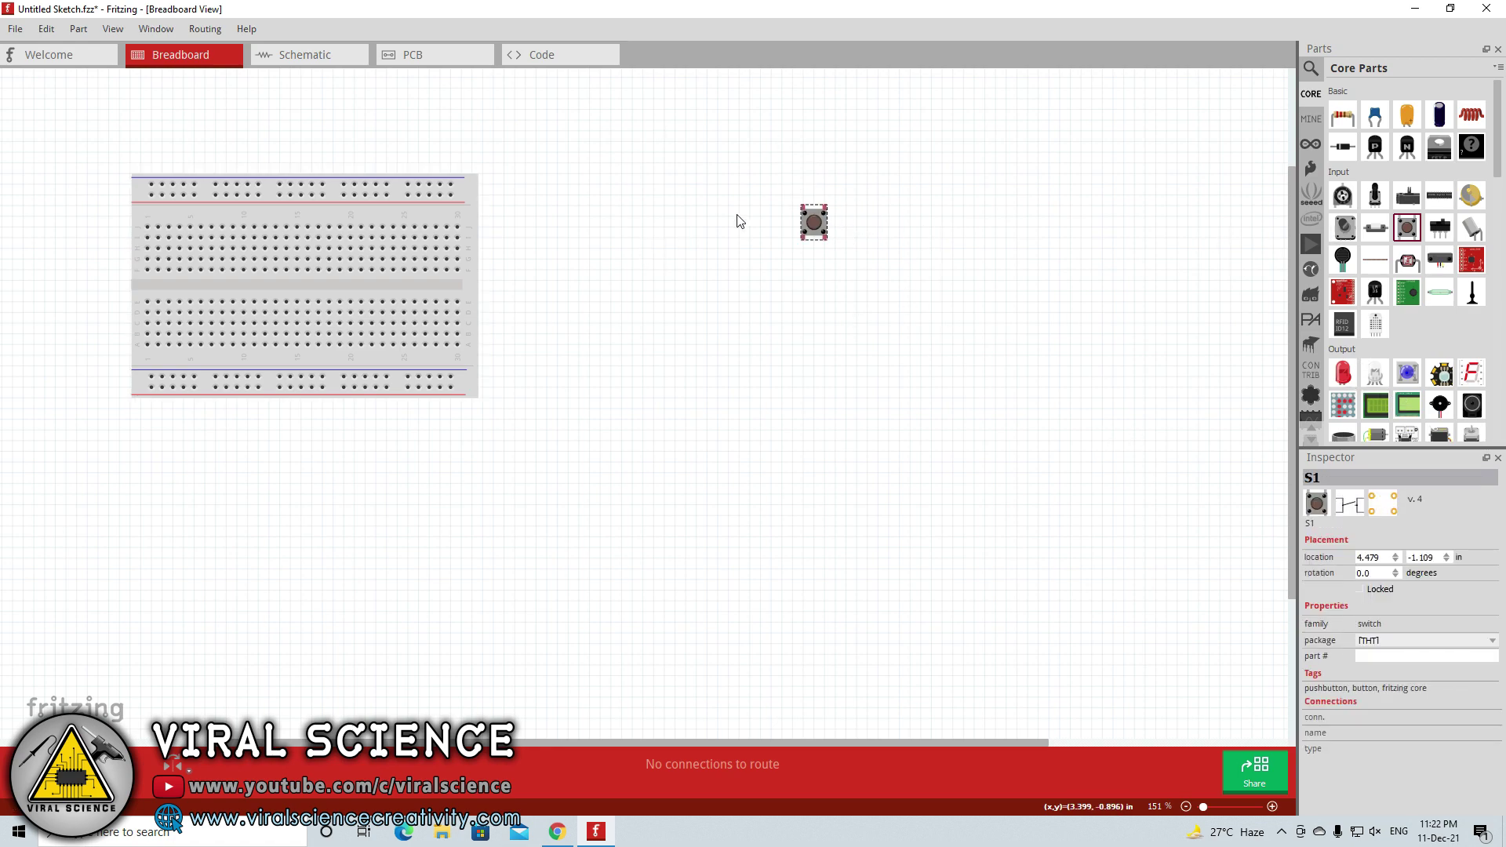
pyautogui.moveTo(1343, 373); pyautogui.dragTo(738, 234)
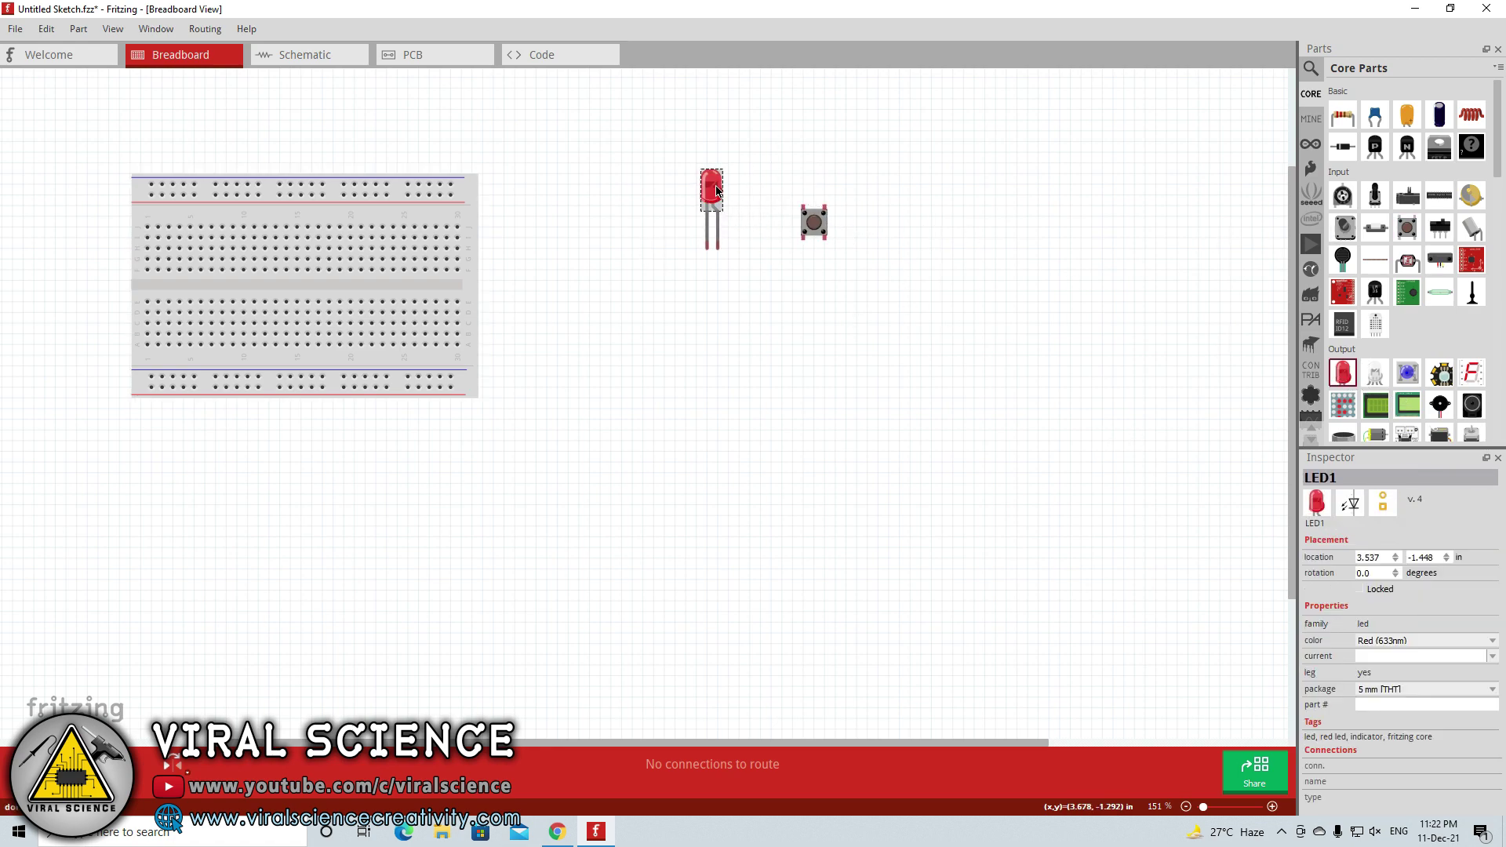
pyautogui.click(1492, 641)
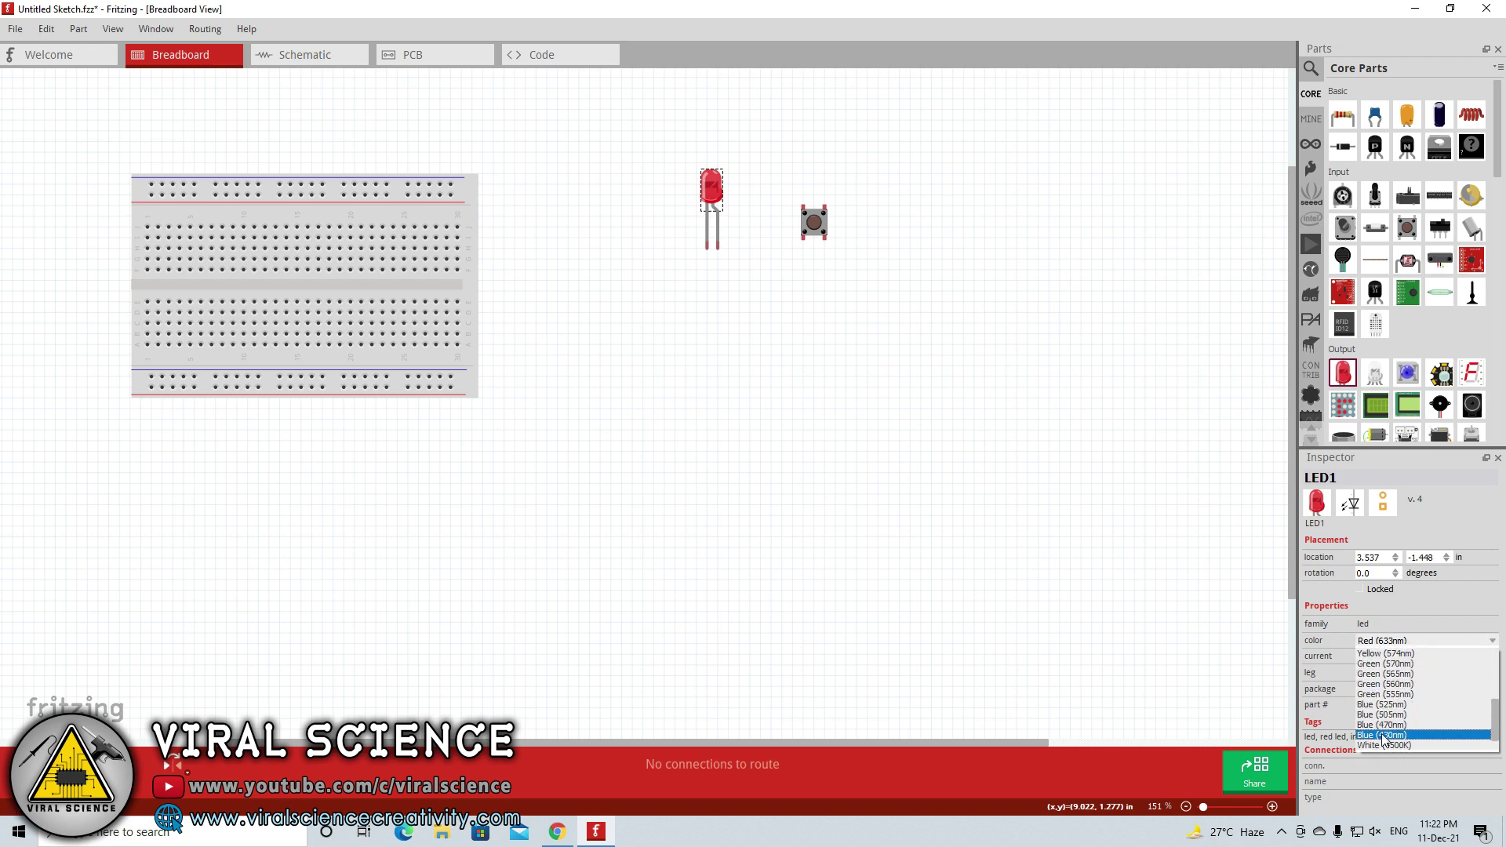
pyautogui.click(1381, 734)
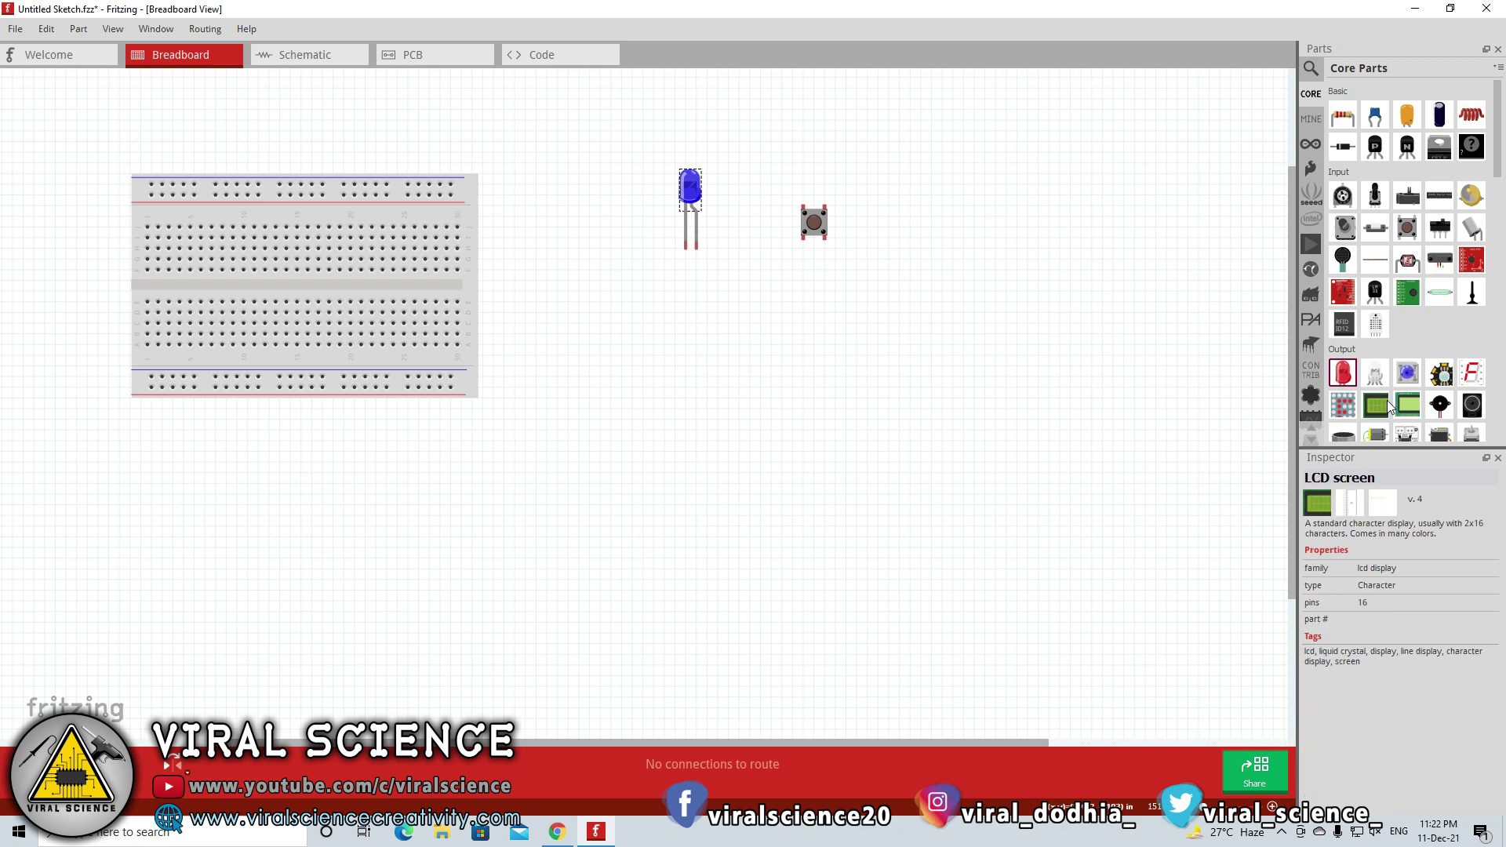
# Add a DC motor, a microphone and a piezo buzzer to the right side of the sketch
pyautogui.scroll(-3, 1409, 374)
pyautogui.moveTo(1375, 329); pyautogui.dragTo(1028, 283)
pyautogui.moveTo(1338, 323); pyautogui.dragTo(1192, 145)
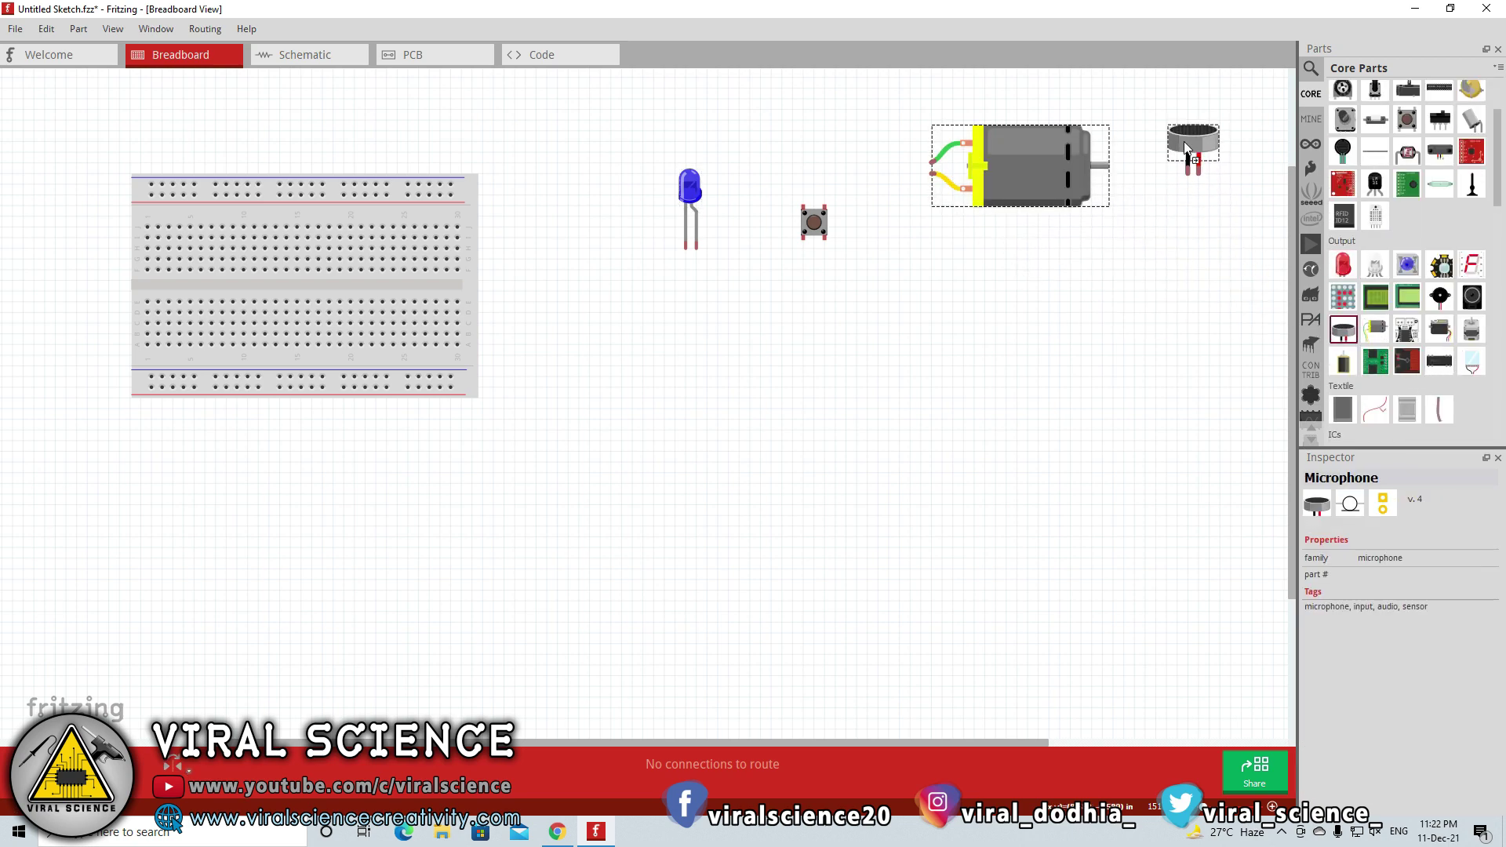
pyautogui.moveTo(1440, 297); pyautogui.dragTo(1204, 303)
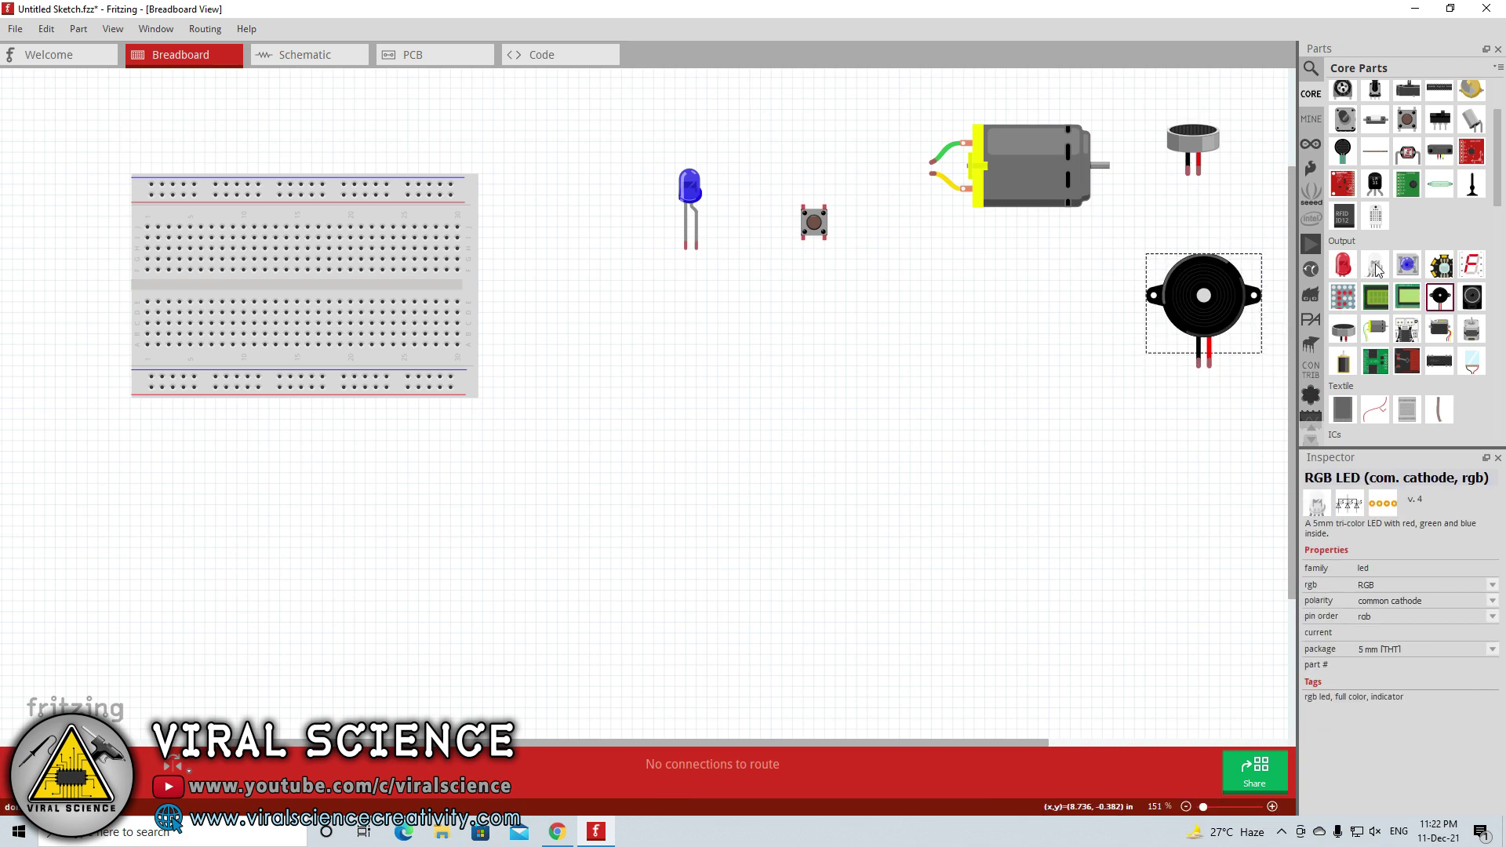
# Add a common-cathode RGB LED, a character LCD screen, a Basic Servo and a stepper motor to free areas of the sketch
pyautogui.moveTo(1375, 265); pyautogui.dragTo(808, 326)
pyautogui.moveTo(1380, 300); pyautogui.dragTo(953, 486)
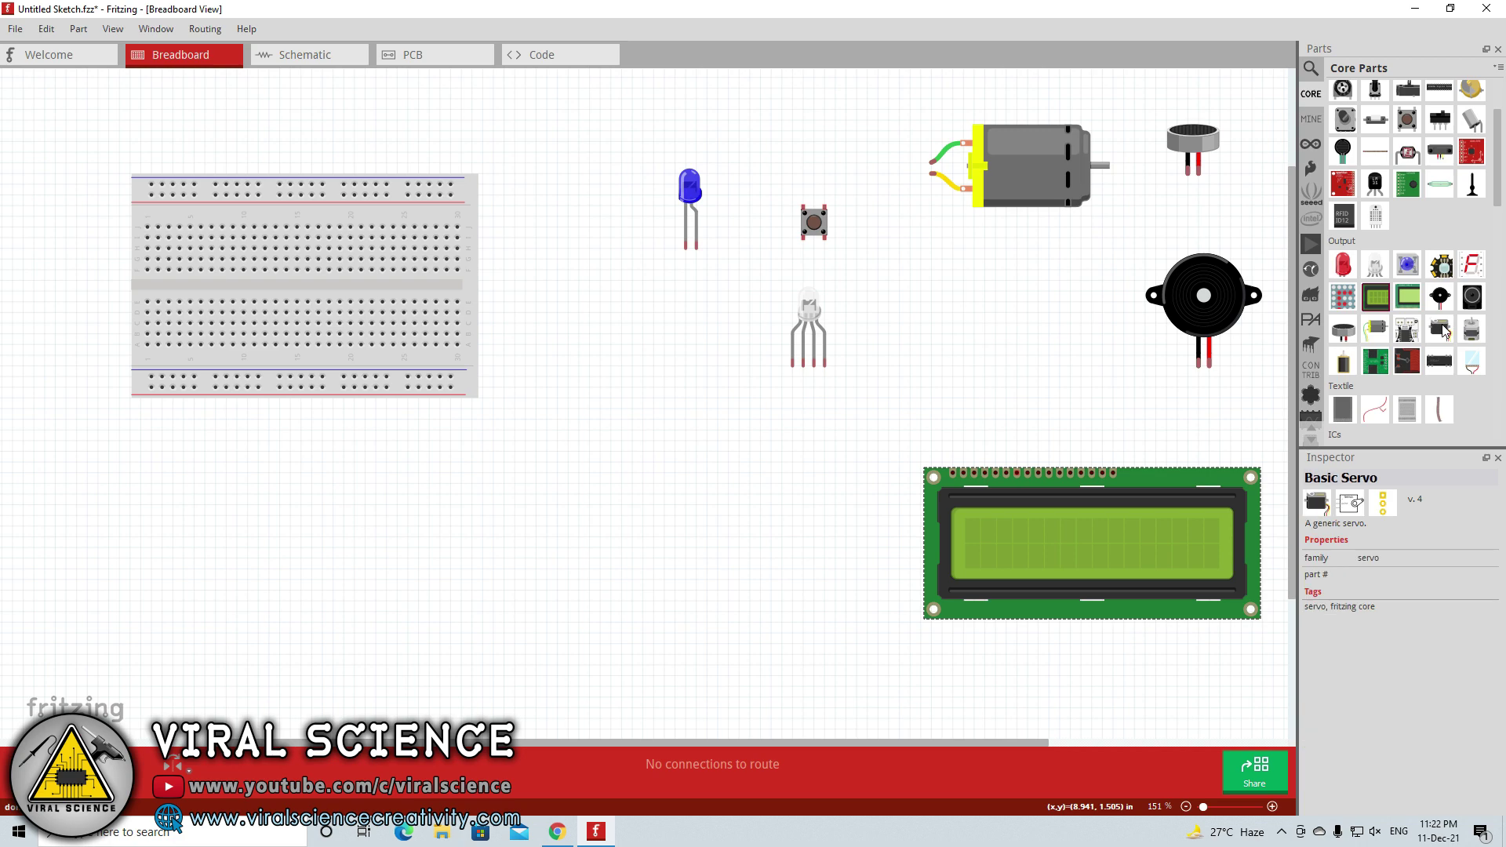
pyautogui.moveTo(1440, 329); pyautogui.dragTo(756, 483)
pyautogui.moveTo(1471, 329); pyautogui.dragTo(524, 306)
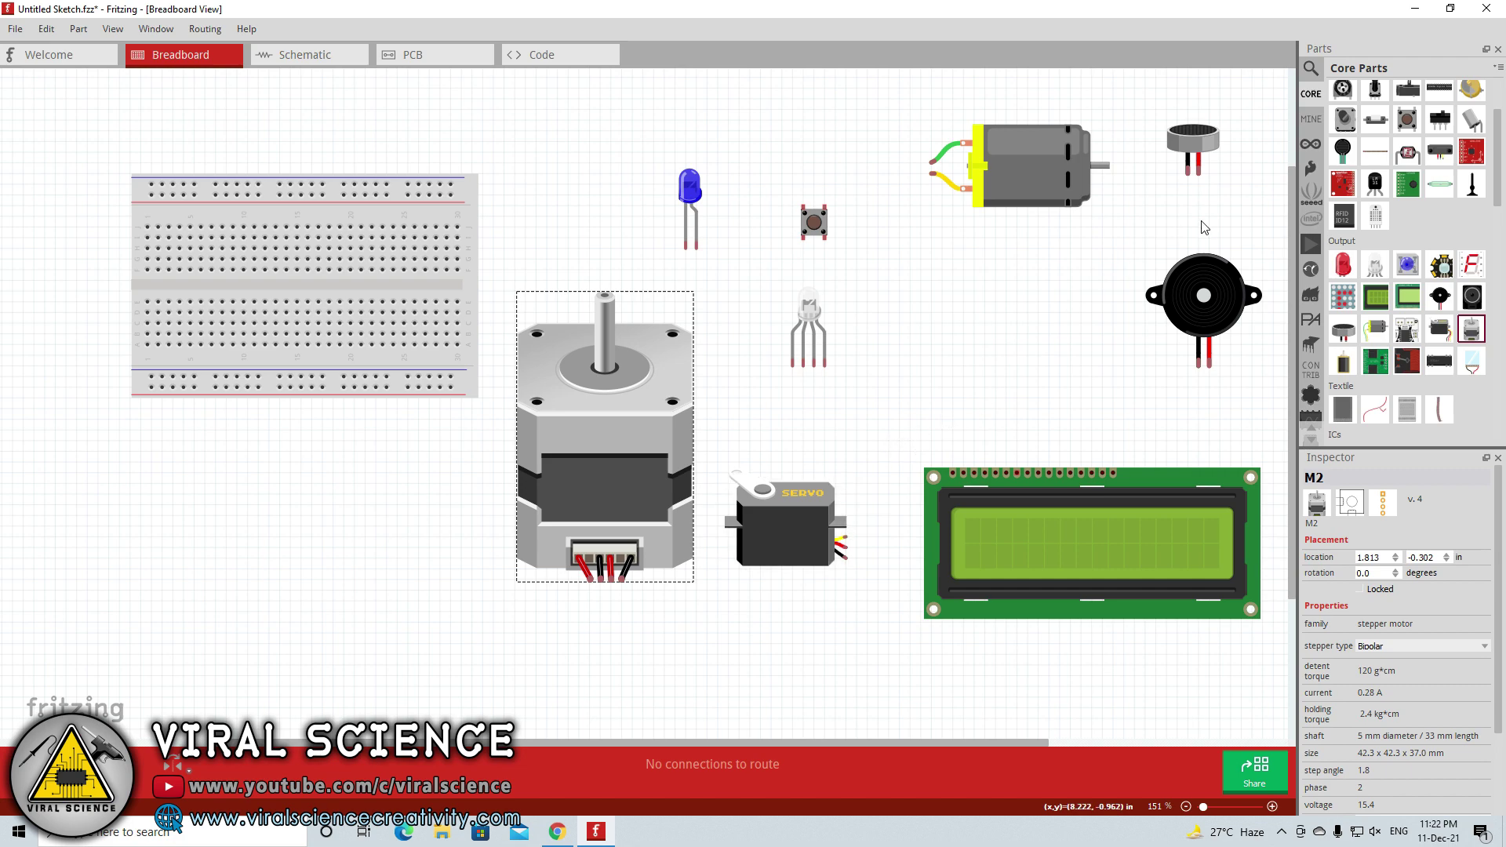
# Search the parts library for "Arduino" and place an Arduino Nano (3.0) below the breadboard
pyautogui.click(1311, 68)
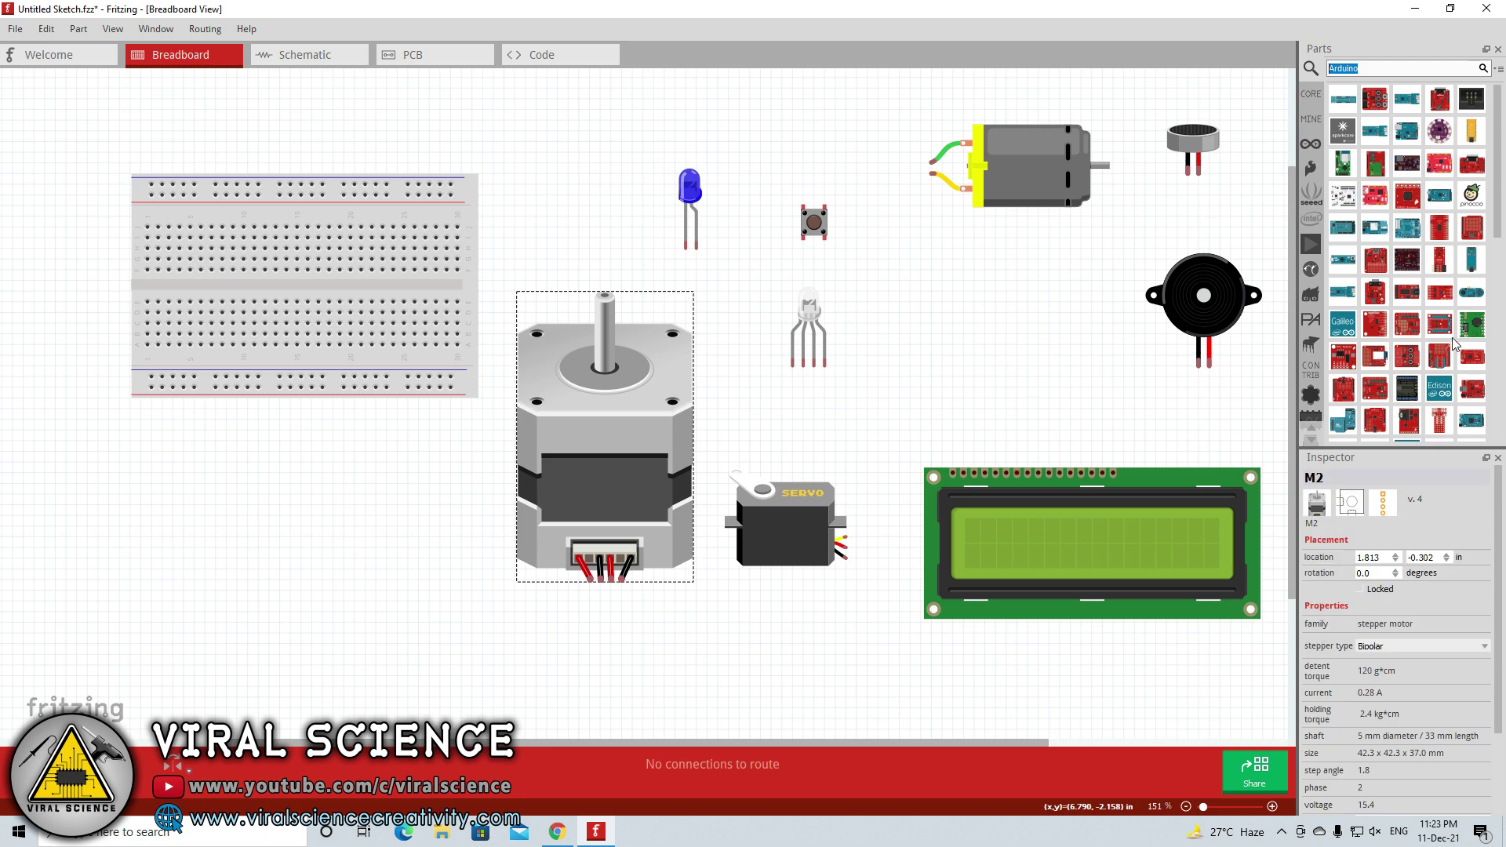
pyautogui.scroll(-6, 1455, 344)
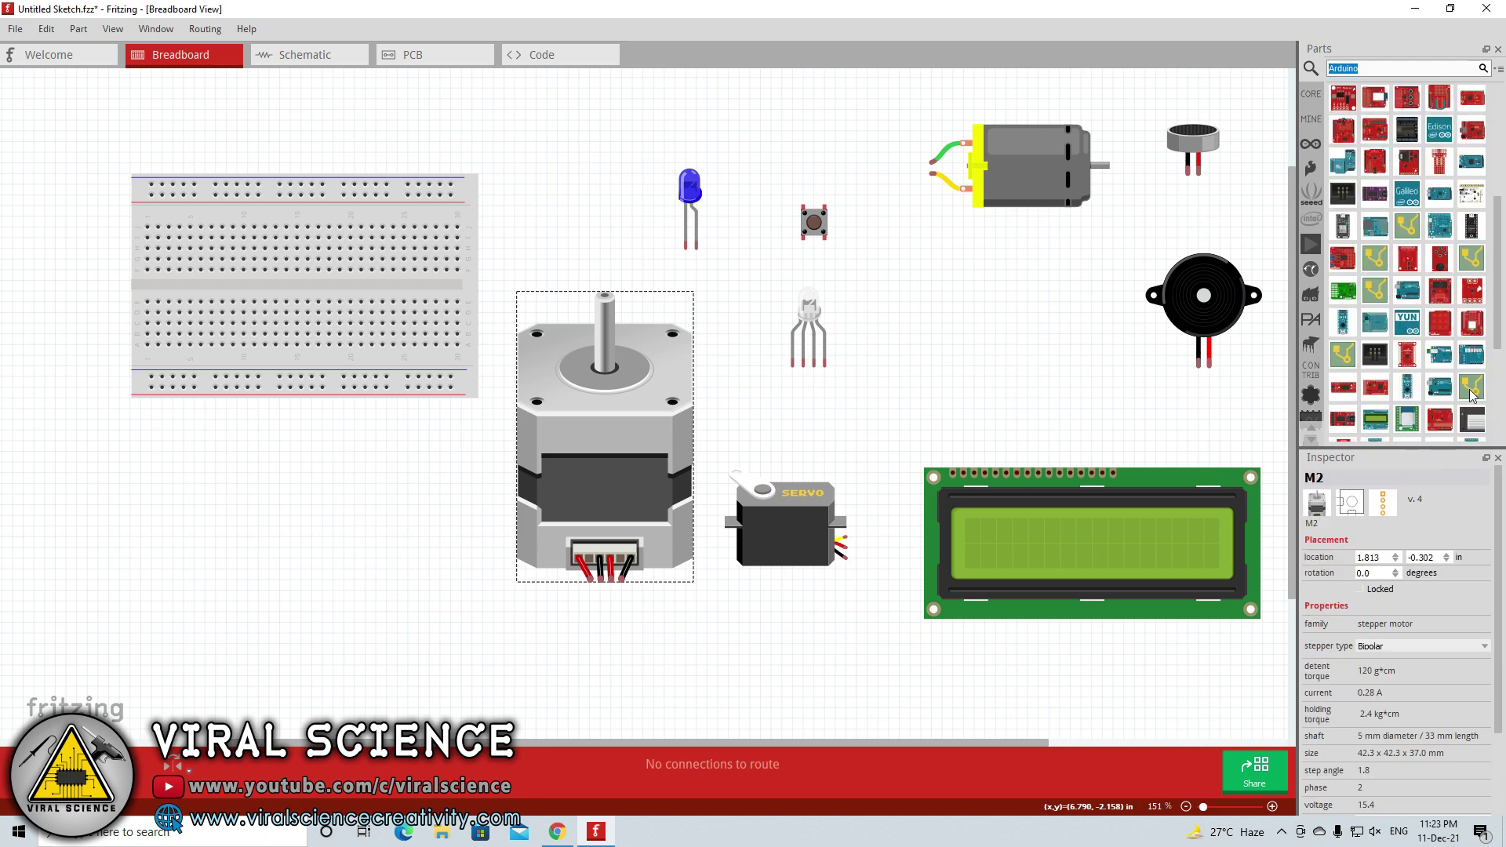
pyautogui.click(1408, 390)
pyautogui.moveTo(1188, 382); pyautogui.dragTo(257, 503)
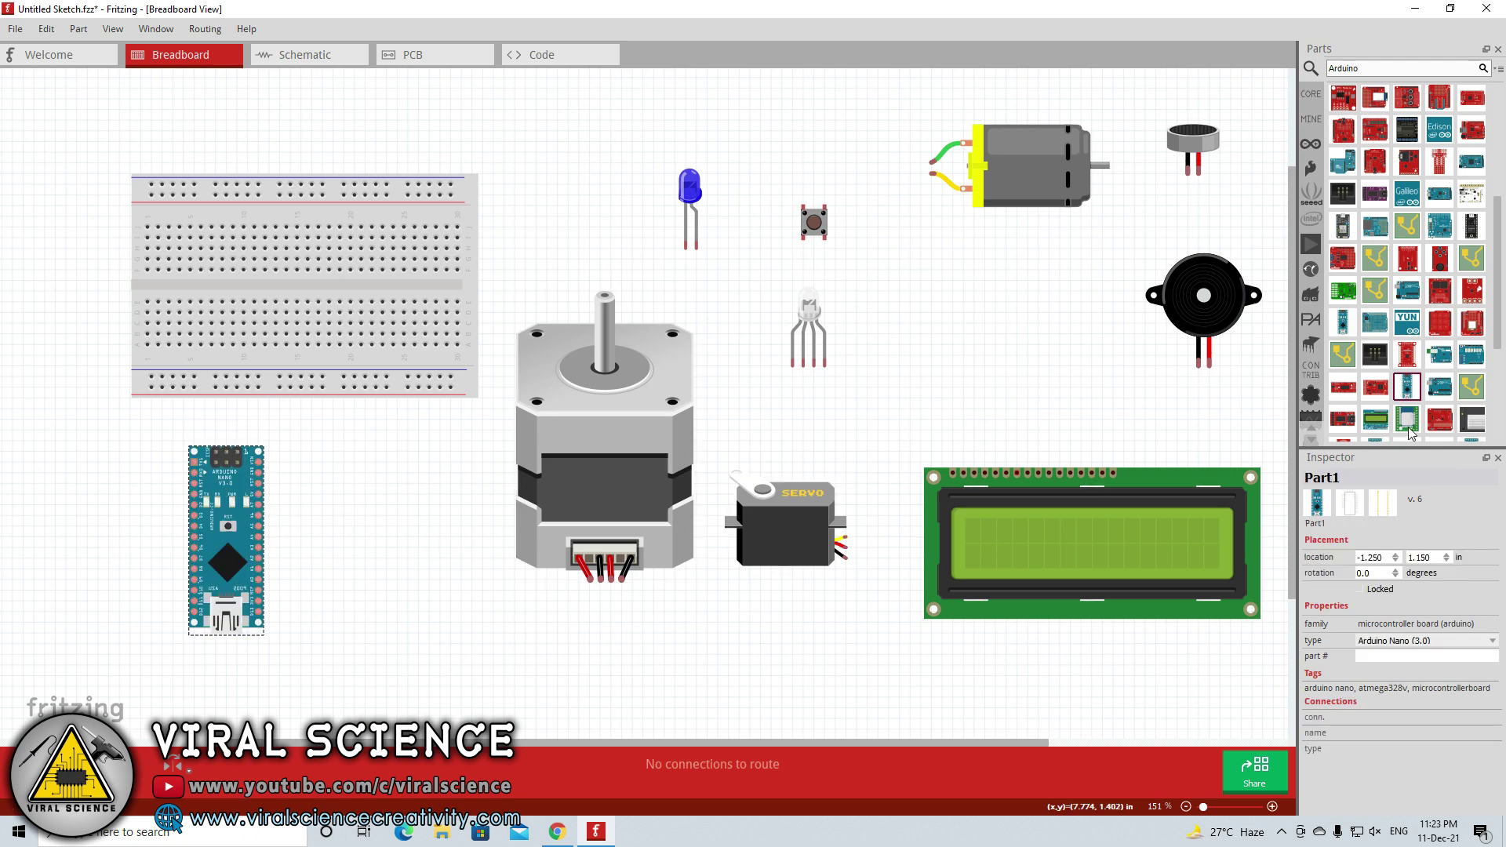
# Place an Arduino UNO (Rev3) above the LCD screen, and look up the ESP8266 WiFi Module by searching the parts library for "esp8266"
pyautogui.moveTo(1408, 290); pyautogui.dragTo(861, 250)
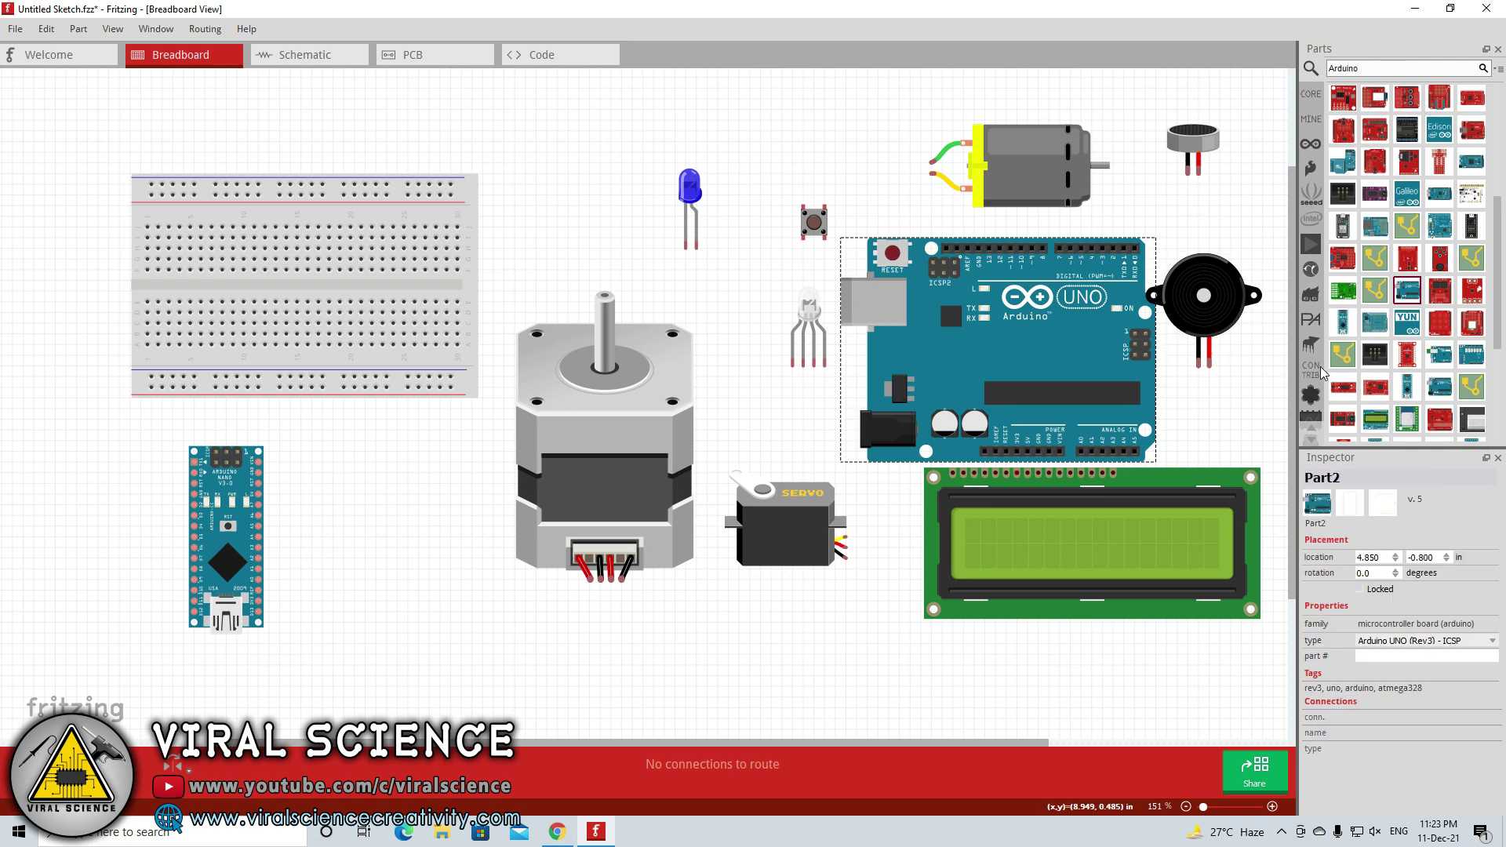
pyautogui.moveTo(1364, 68); pyautogui.dragTo(1295, 68)
pyautogui.press('Return')
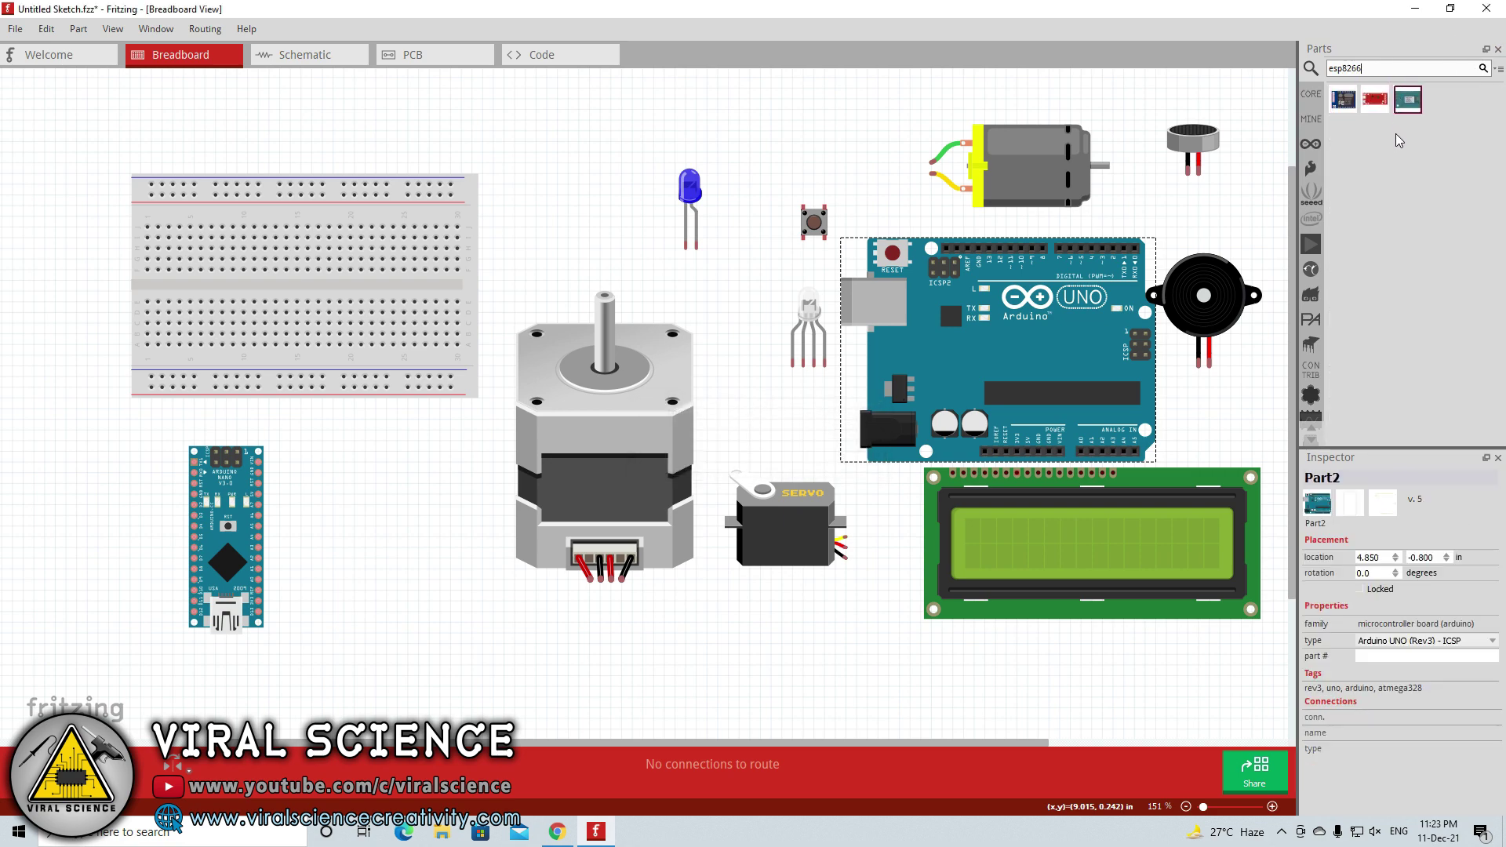
pyautogui.click(1343, 100)
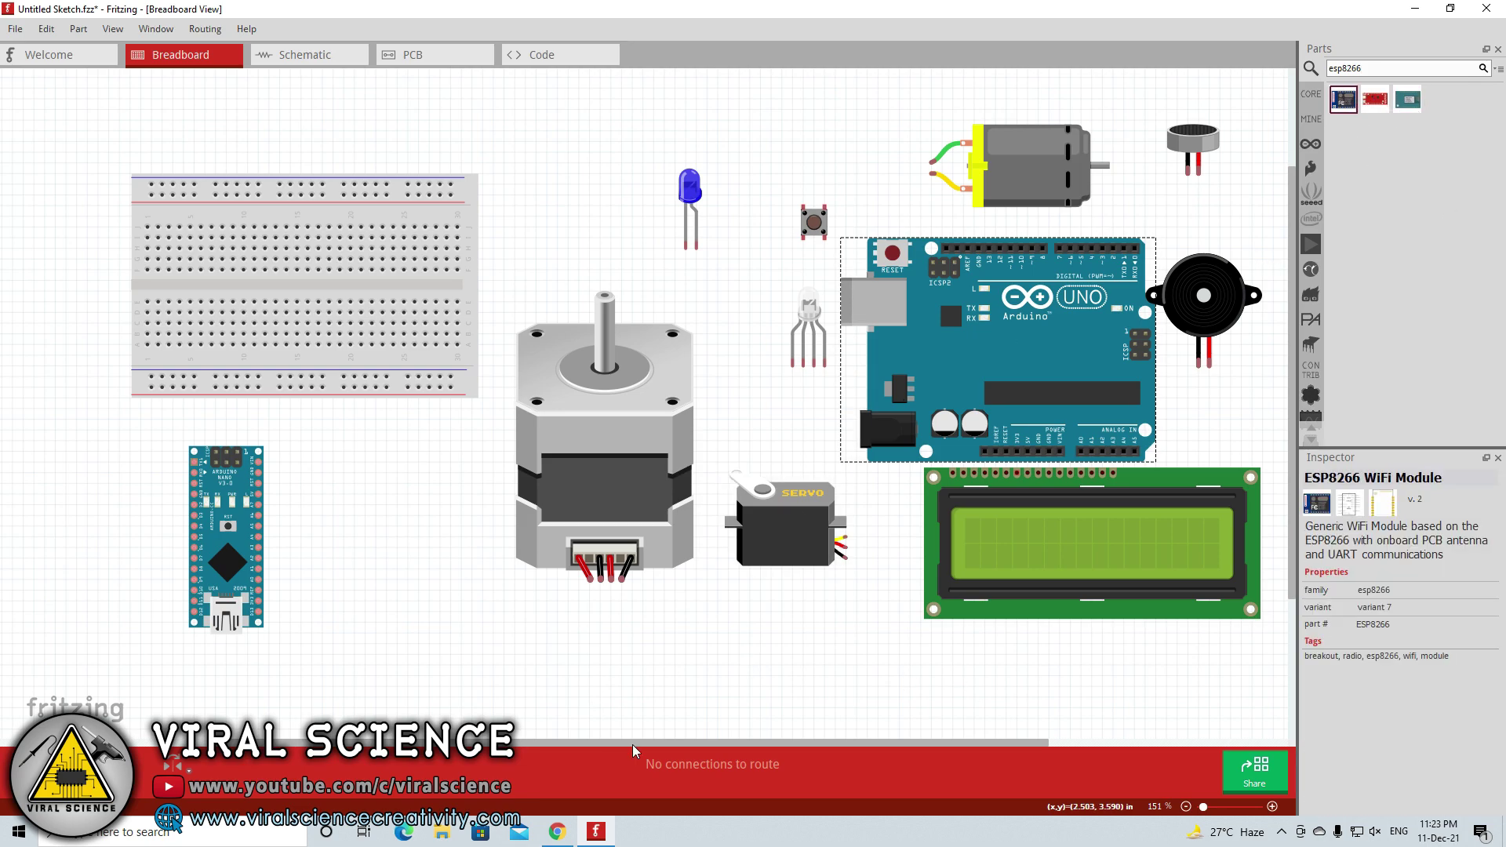
# Switch to Chrome, search the web for "esp8266 fzpz" and download NodeMCUV1.0.fzpz from the esp8266-fritzing-parts repository on GitHub
pyautogui.click(556, 832)
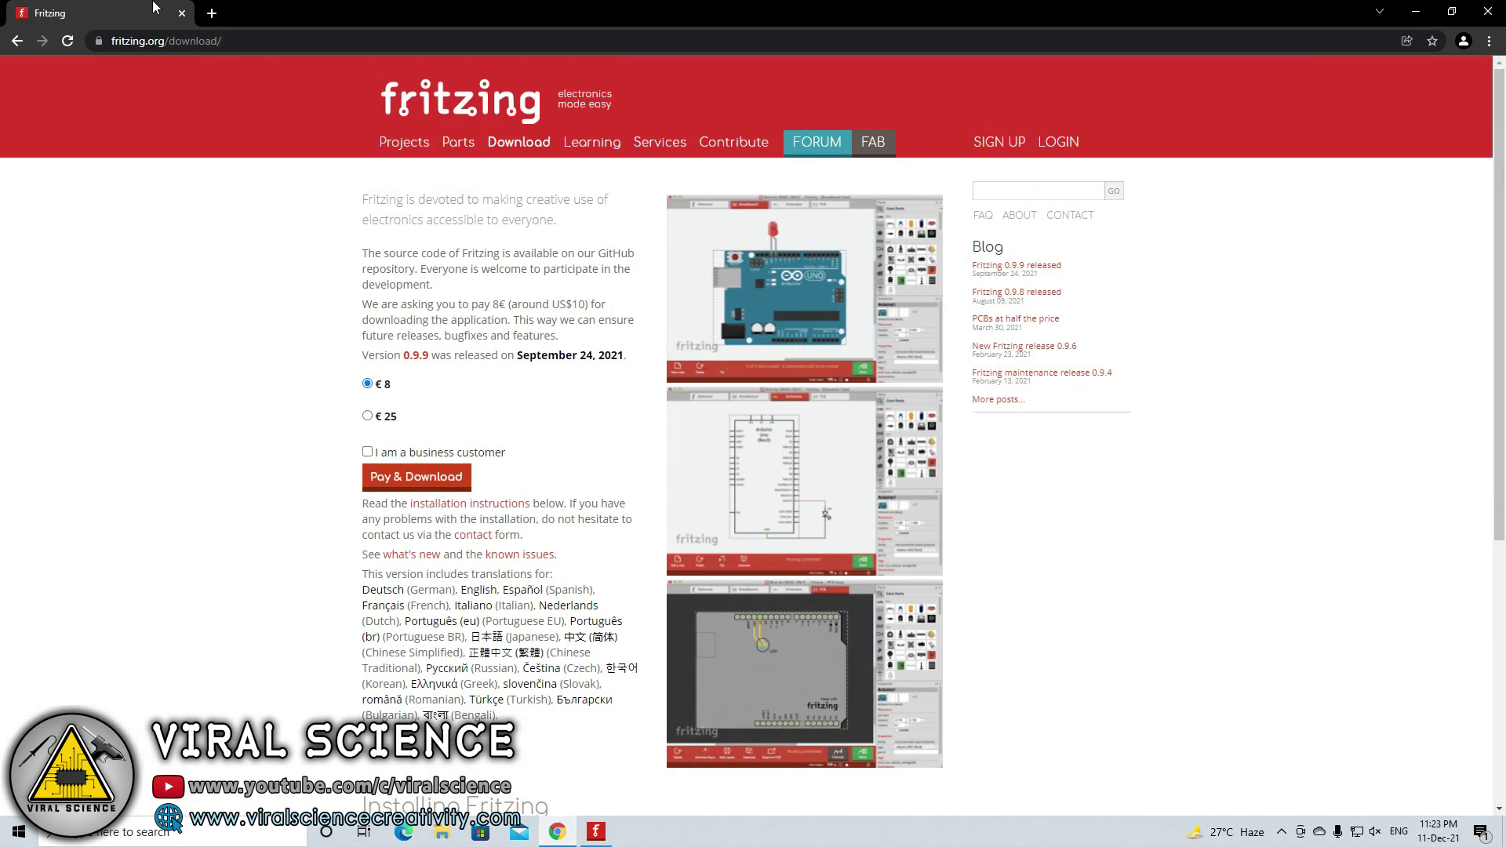
pyautogui.click(207, 13)
pyautogui.write('es')
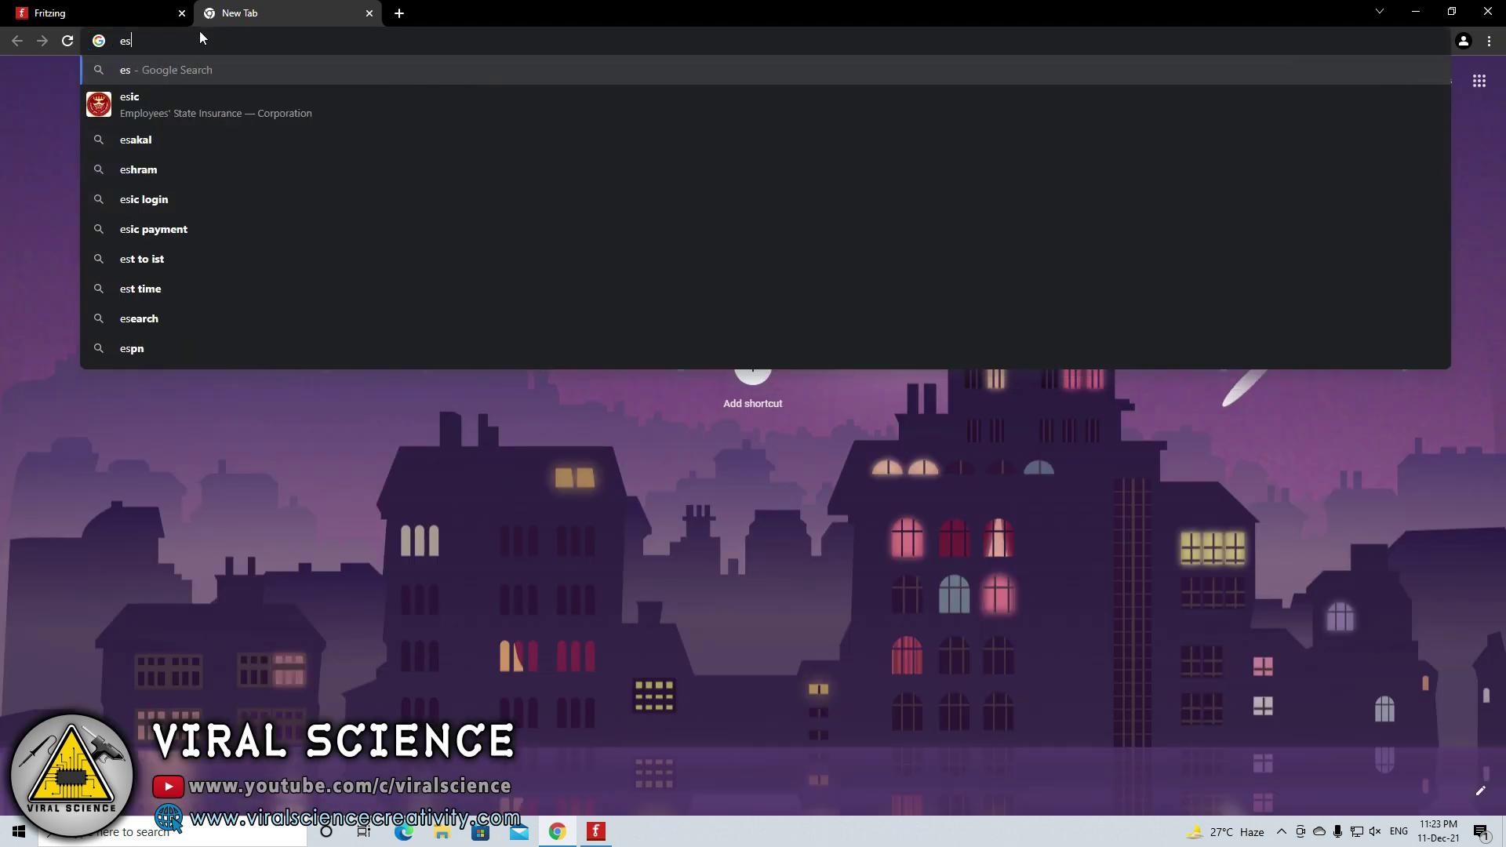
pyautogui.write('p8266')
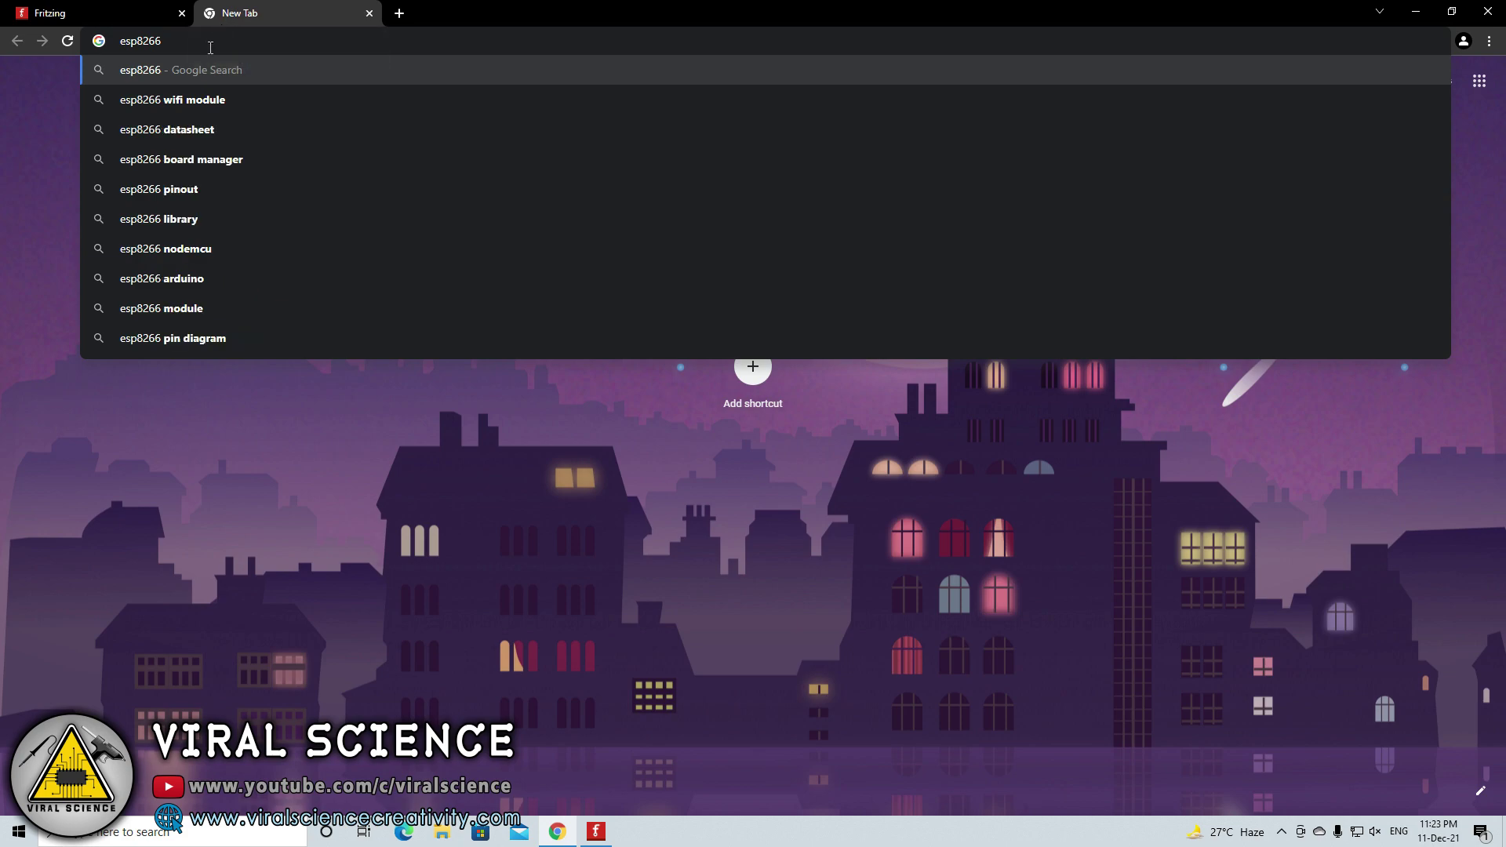
pyautogui.write(' fz')
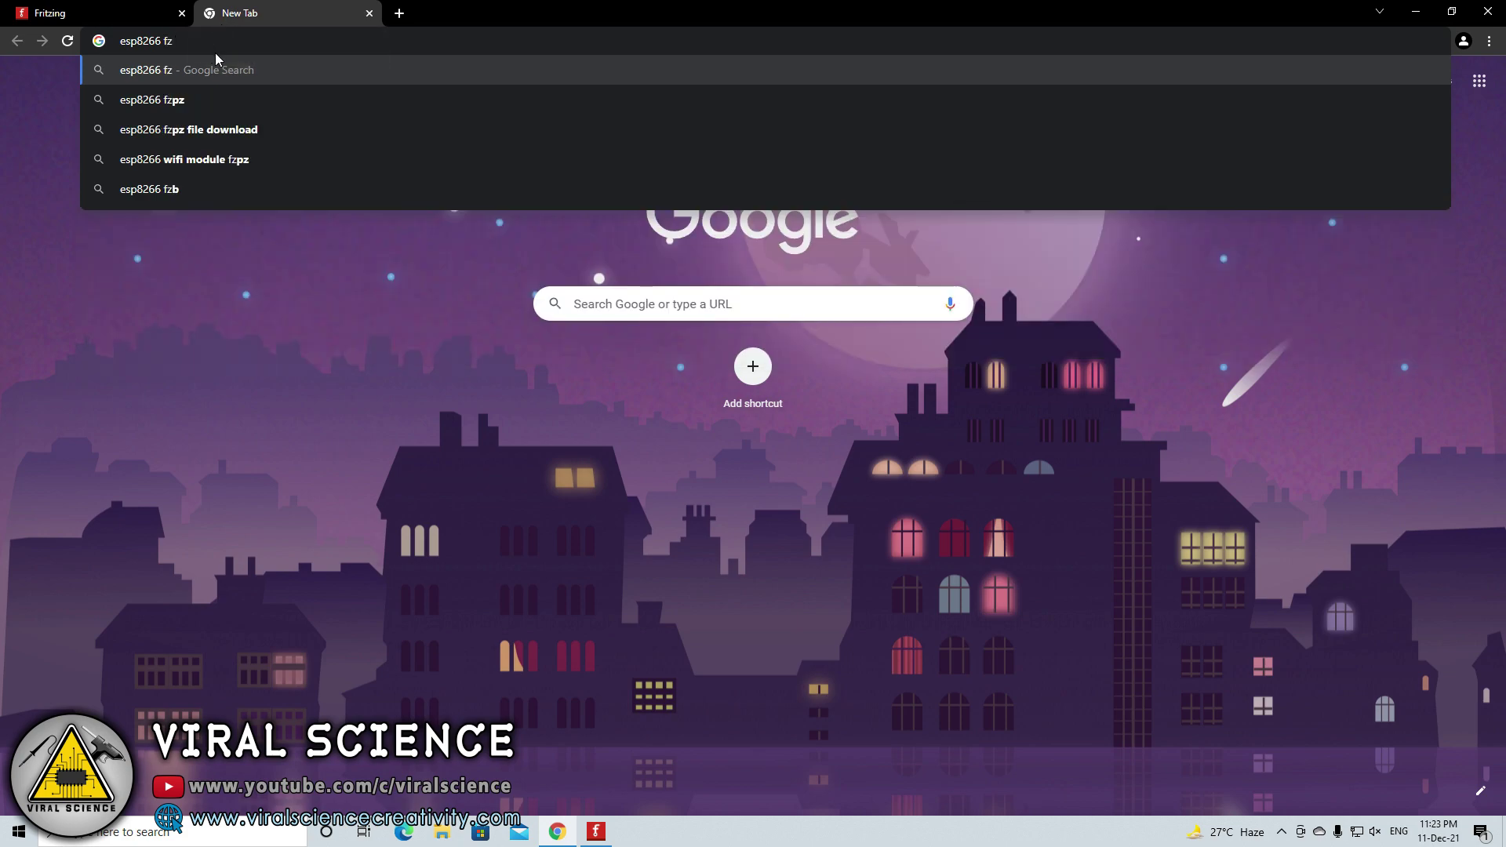
pyautogui.write('pz')
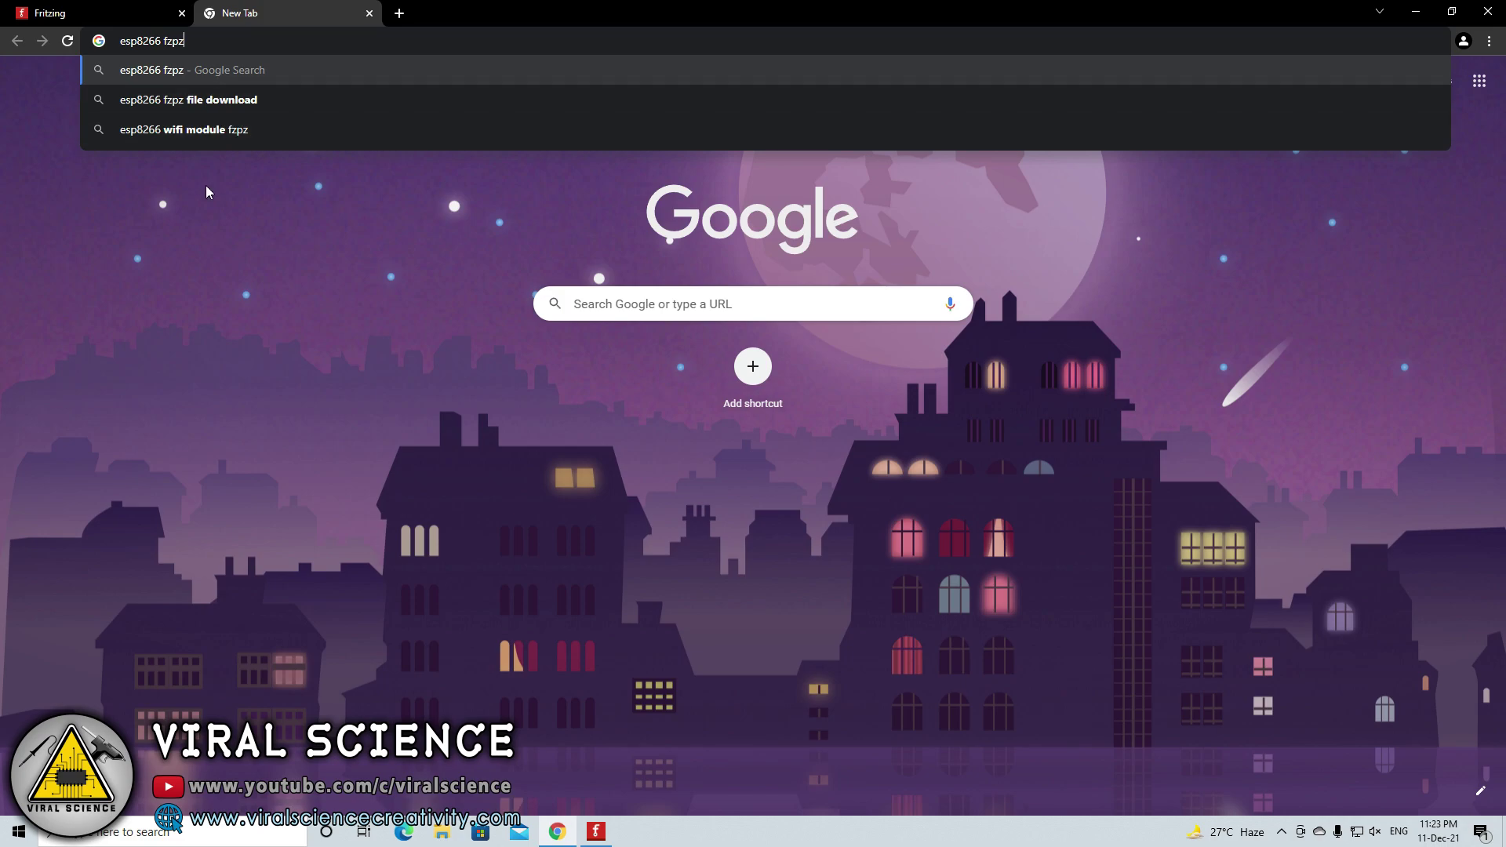
pyautogui.press('Return')
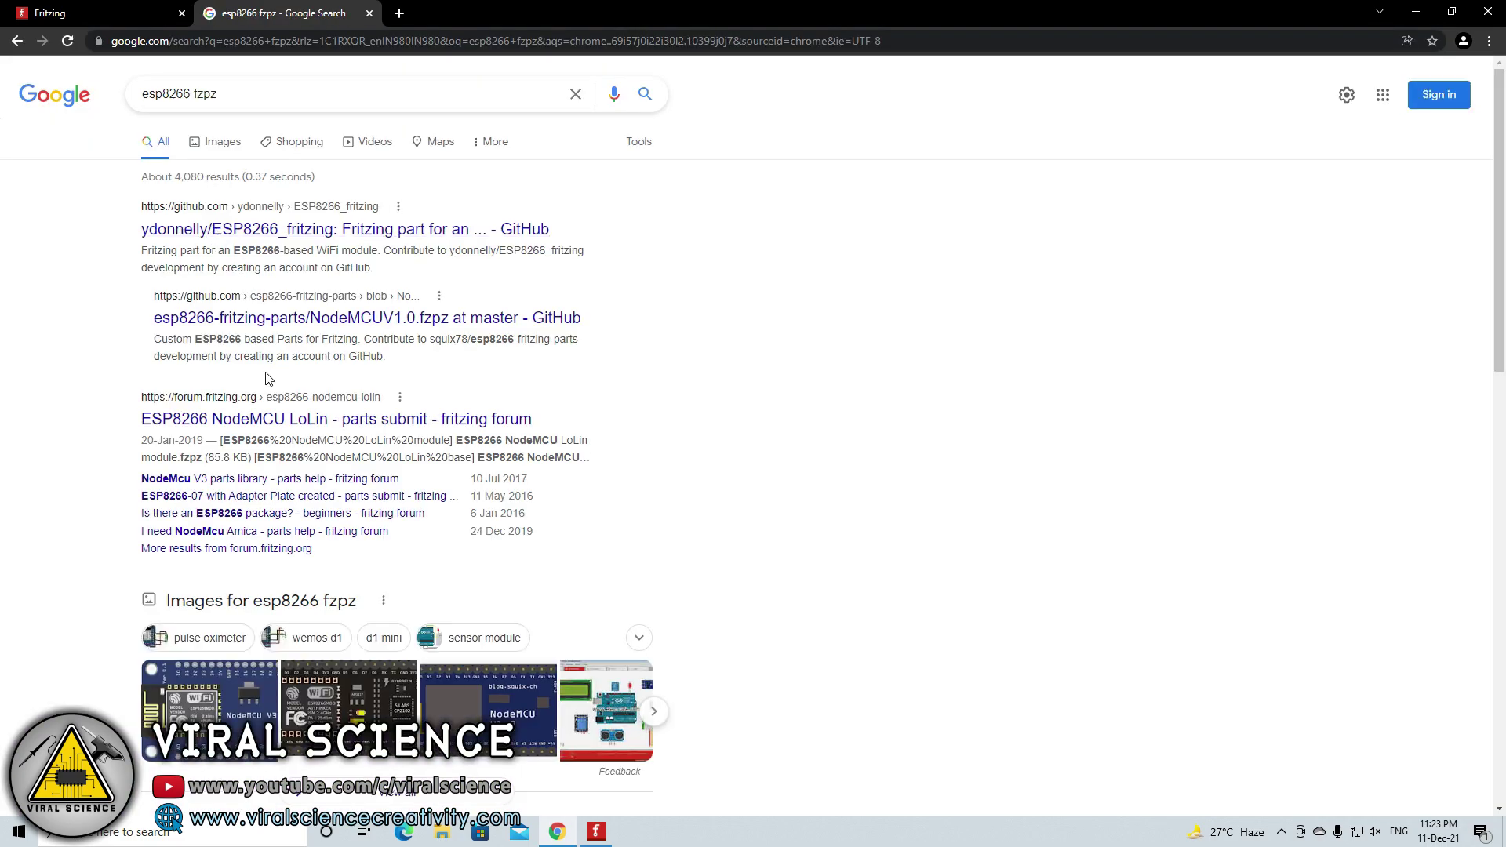
pyautogui.click(437, 318)
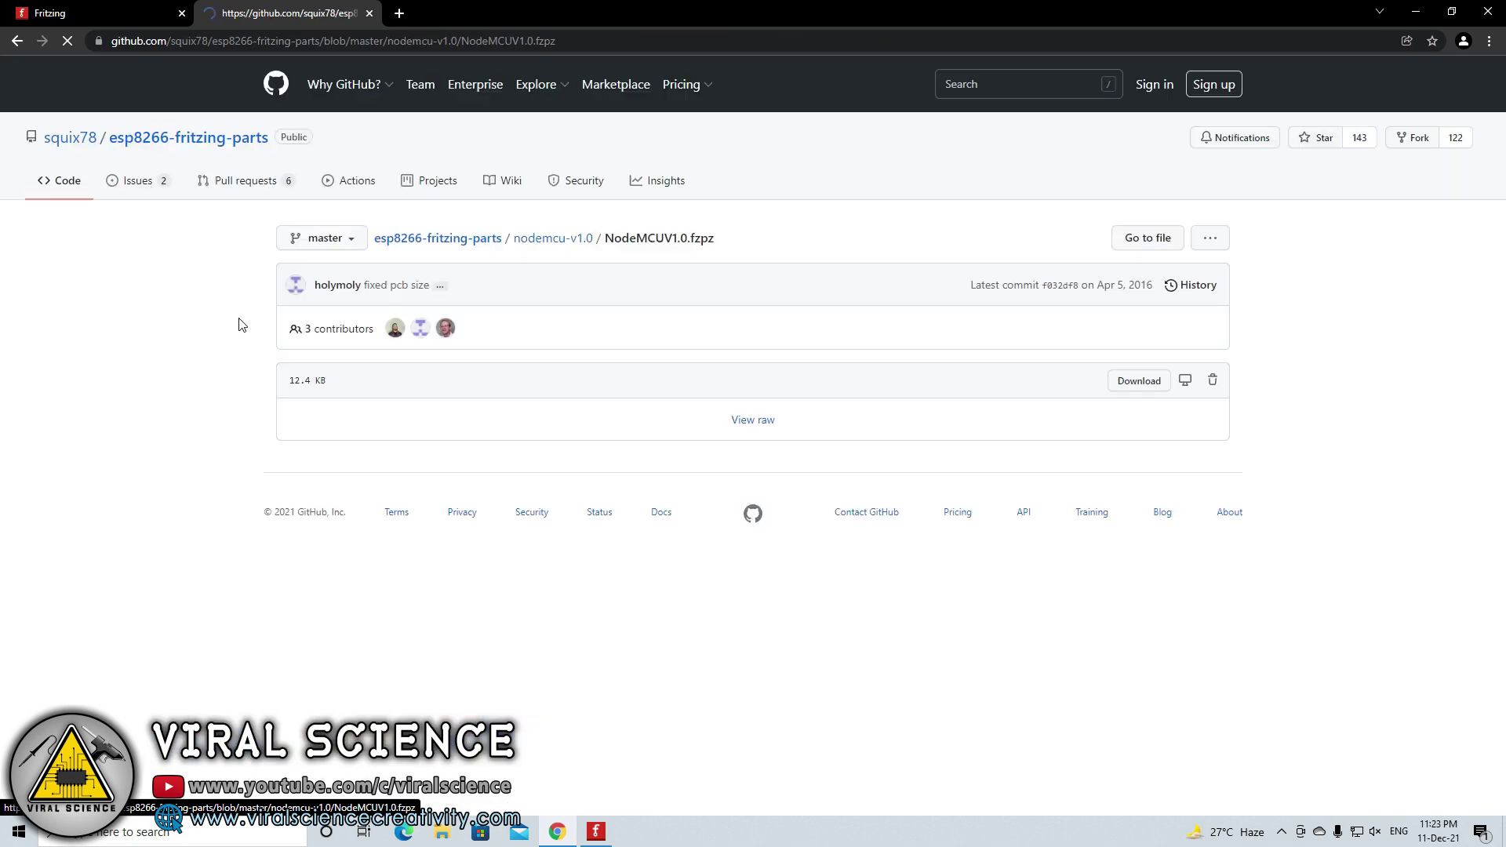
pyautogui.click(1126, 383)
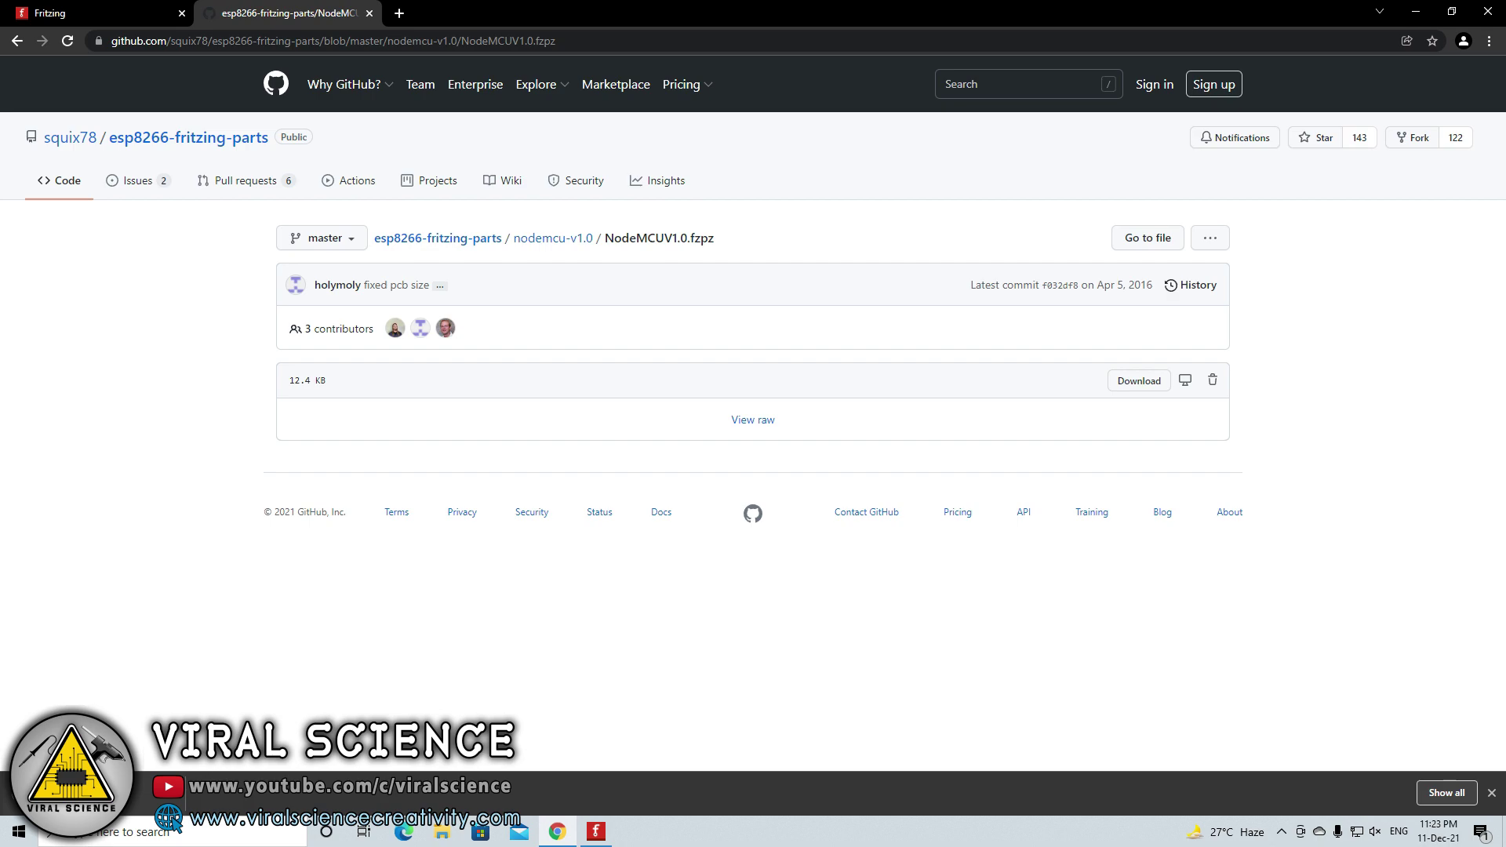
# Switch back to Fritzing and import NodeMCUV1.0.fzpz from the Downloads folder into the parts library
pyautogui.click(597, 834)
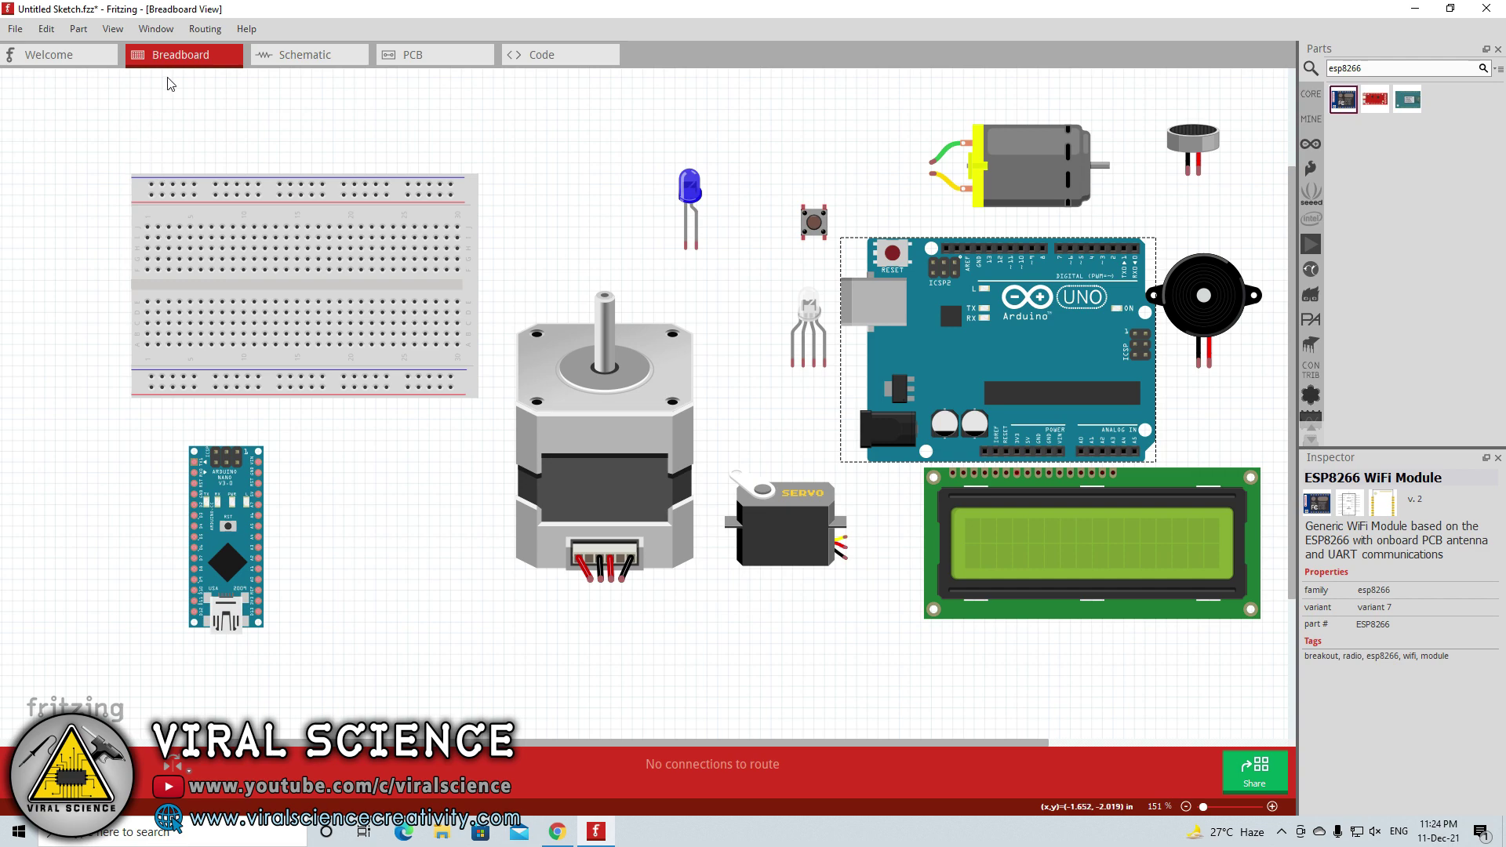
pyautogui.click(1501, 71)
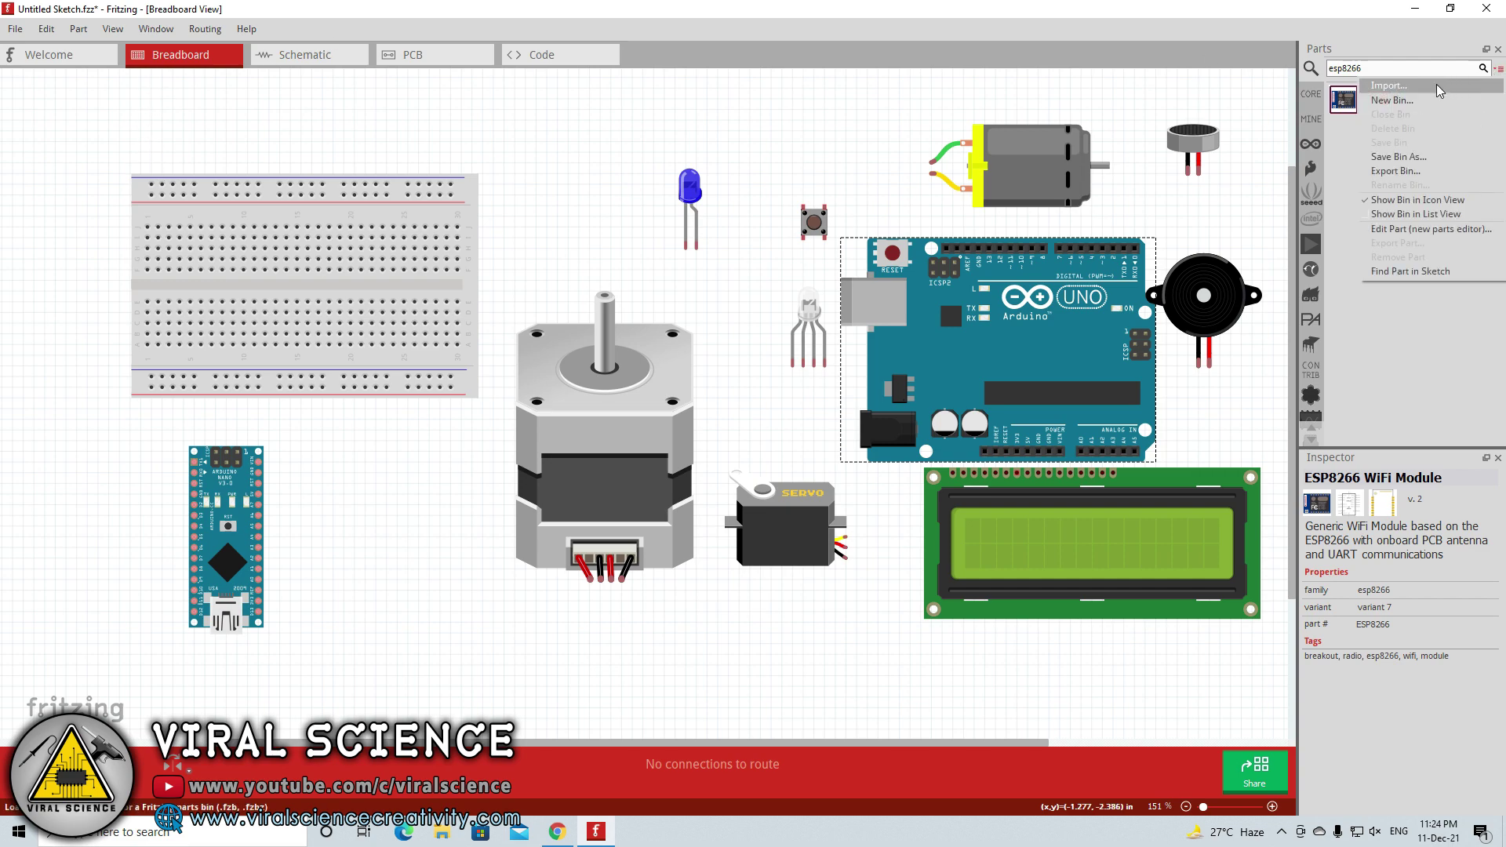
pyautogui.click(1390, 86)
pyautogui.click(67, 154)
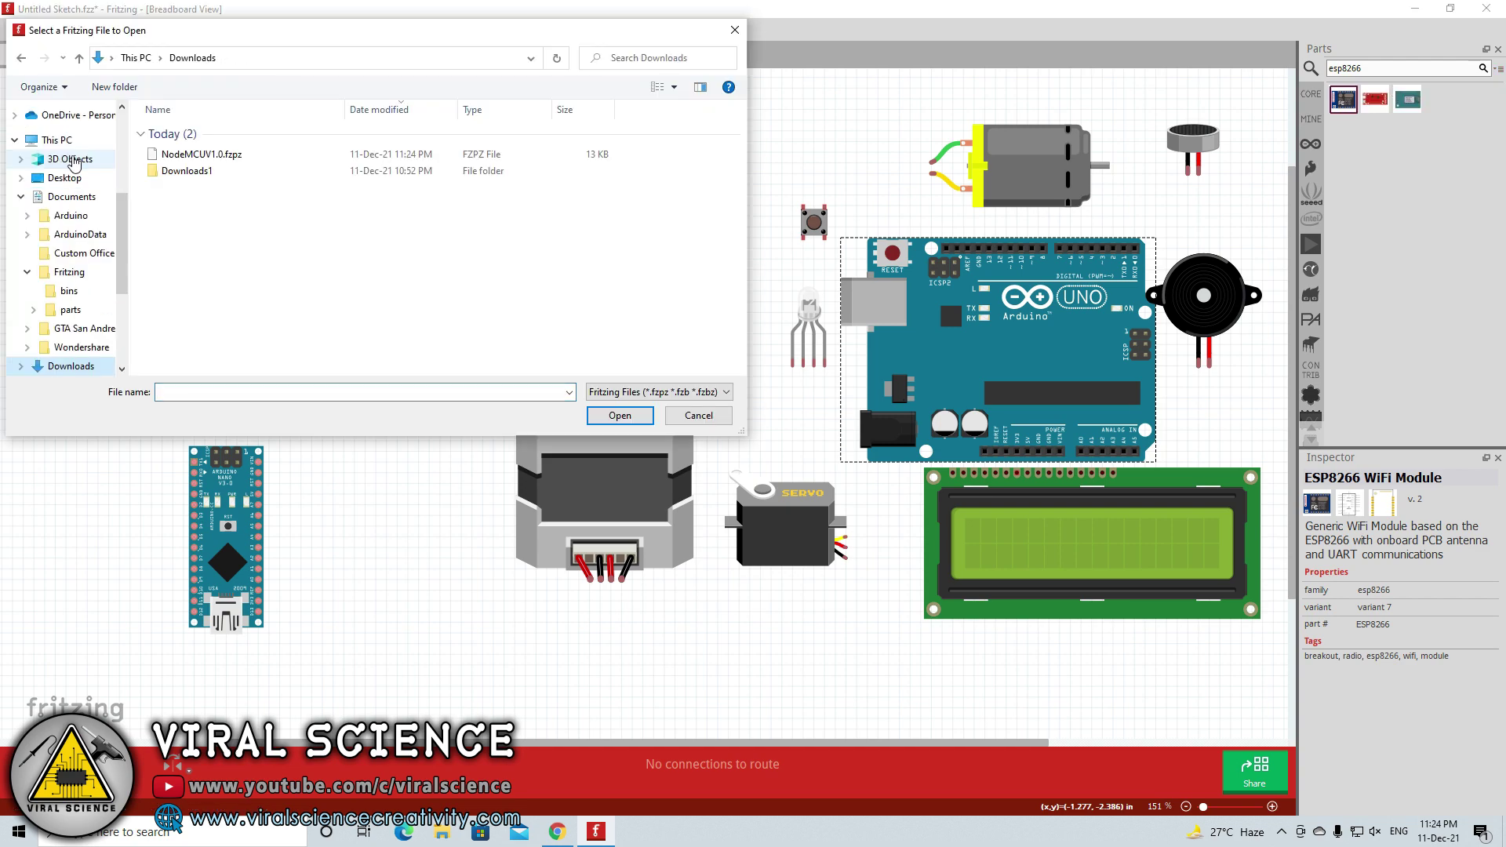
pyautogui.click(219, 156)
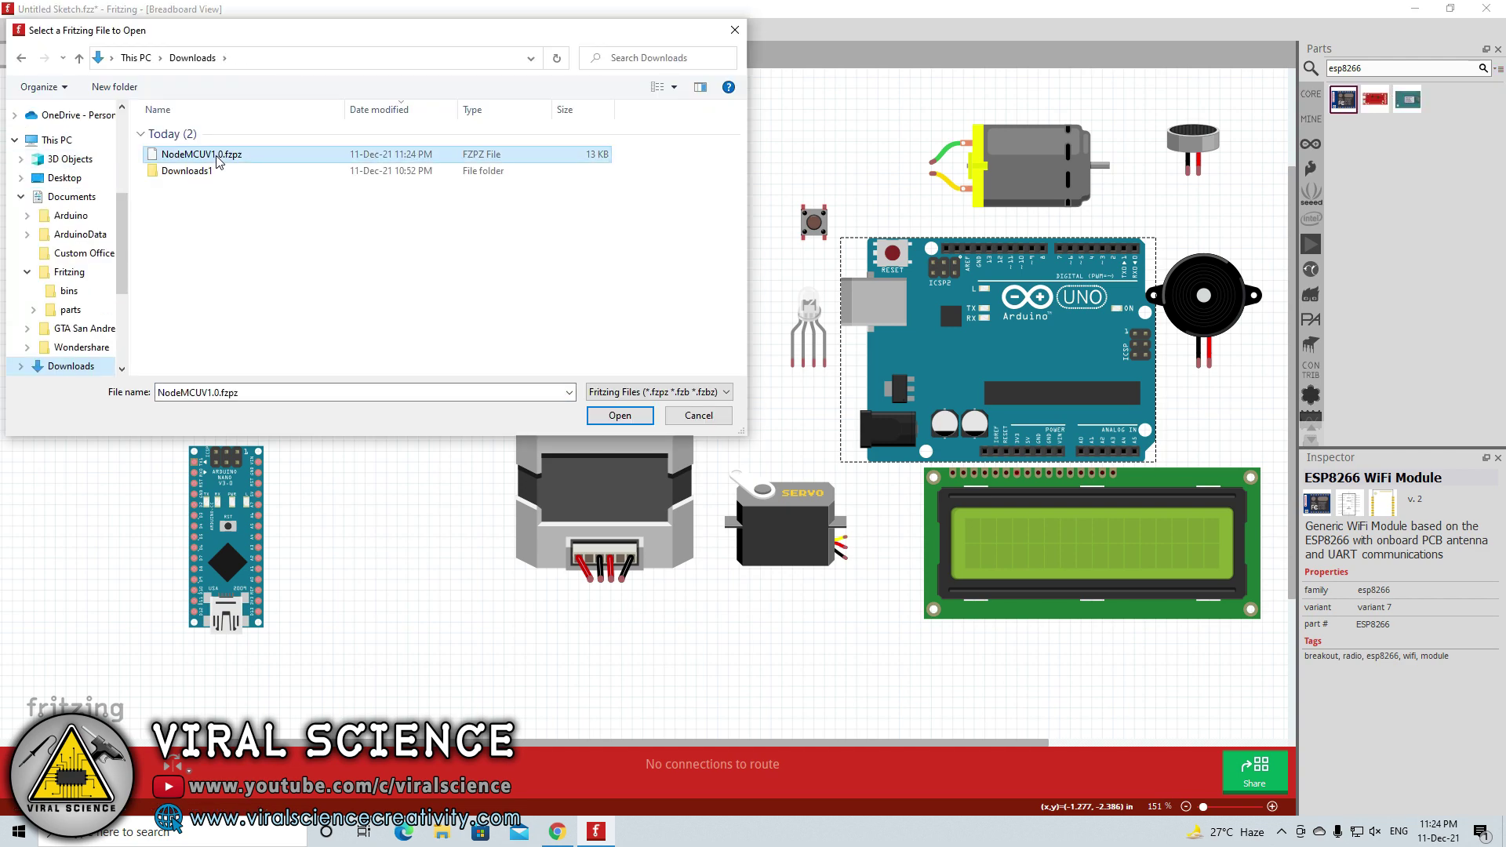
pyautogui.click(618, 415)
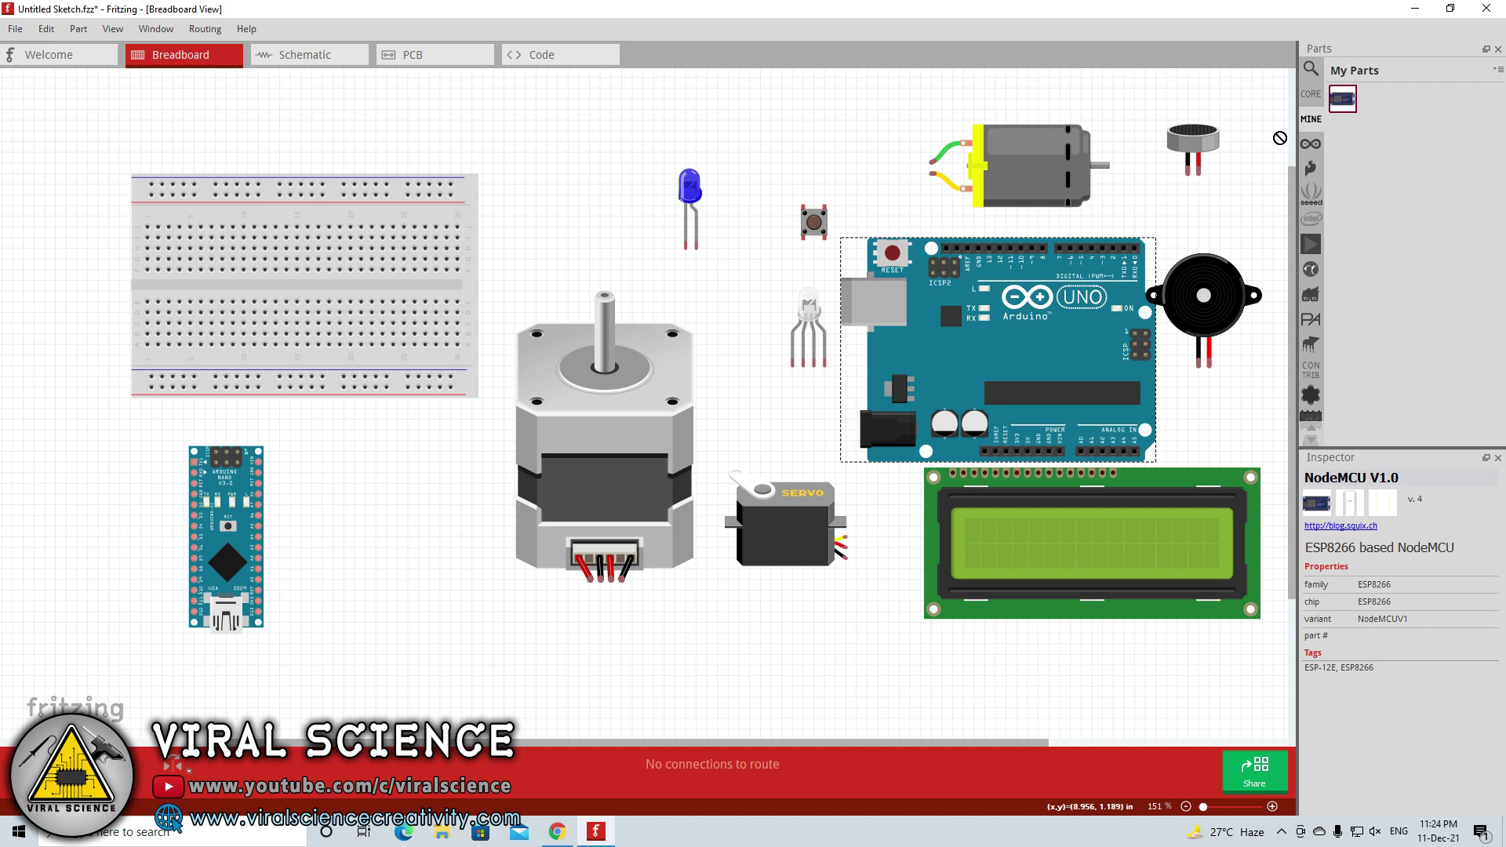
# Place the imported NodeMCU V1.0 above the stepper motor and move the blue LED next to the DC motor
pyautogui.moveTo(1280, 138); pyautogui.dragTo(506, 133)
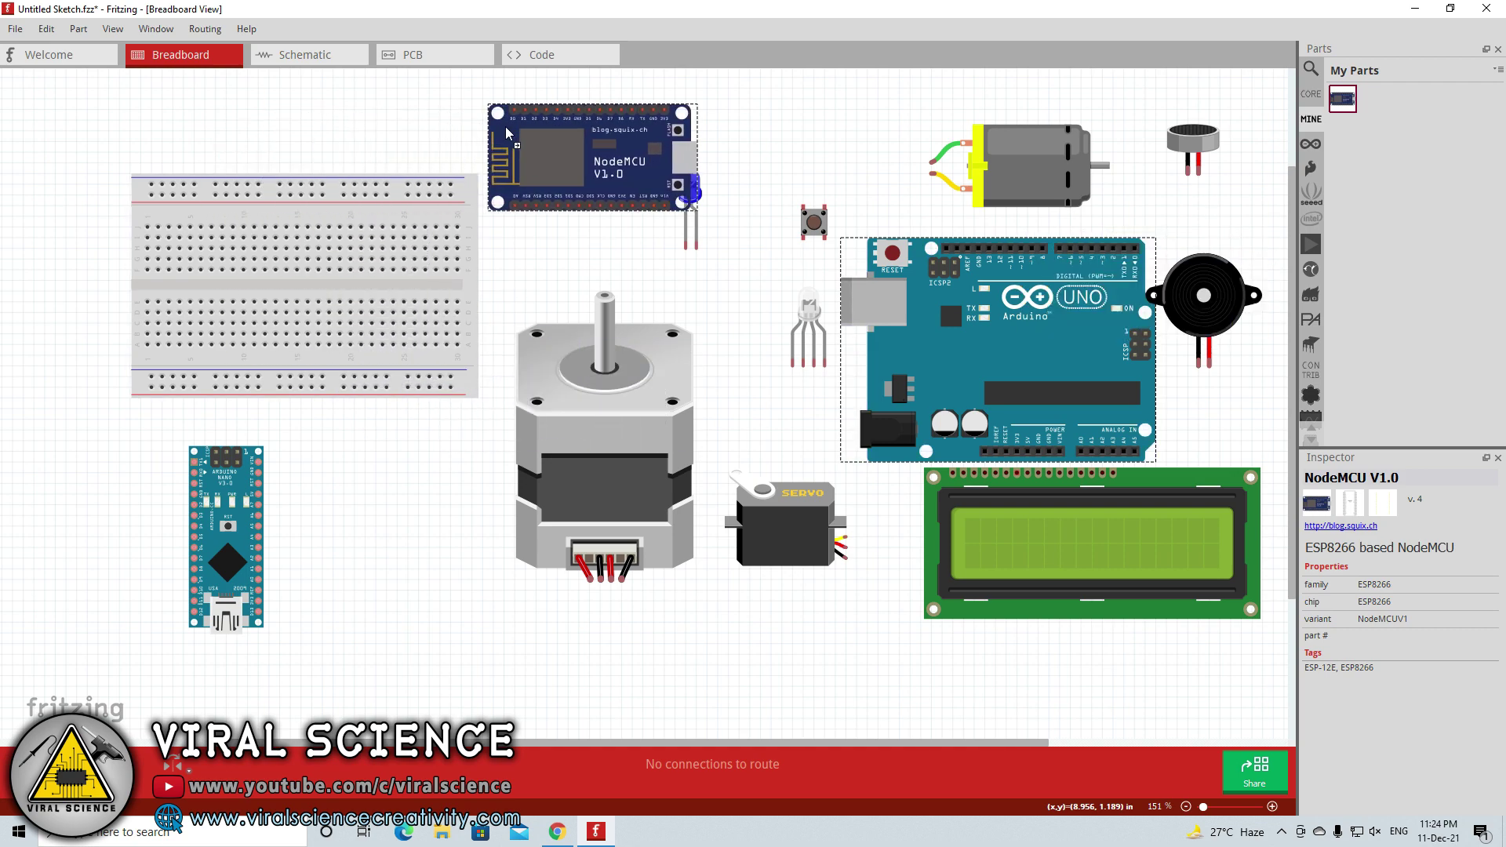
pyautogui.moveTo(612, 186); pyautogui.dragTo(644, 197)
pyautogui.moveTo(731, 255); pyautogui.dragTo(820, 231)
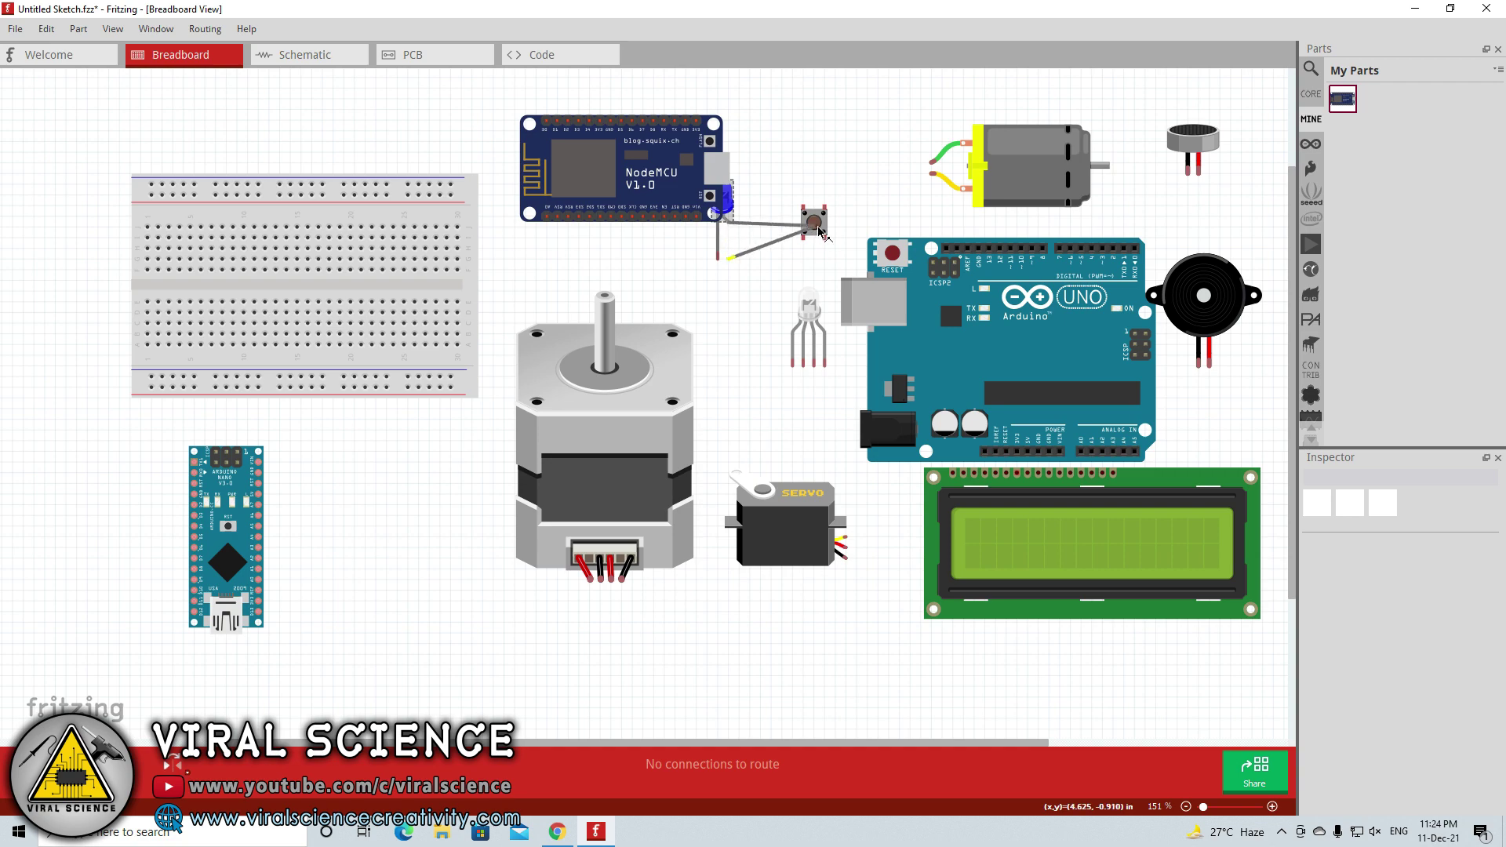
pyautogui.moveTo(723, 202); pyautogui.dragTo(849, 153)
pyautogui.click(637, 154)
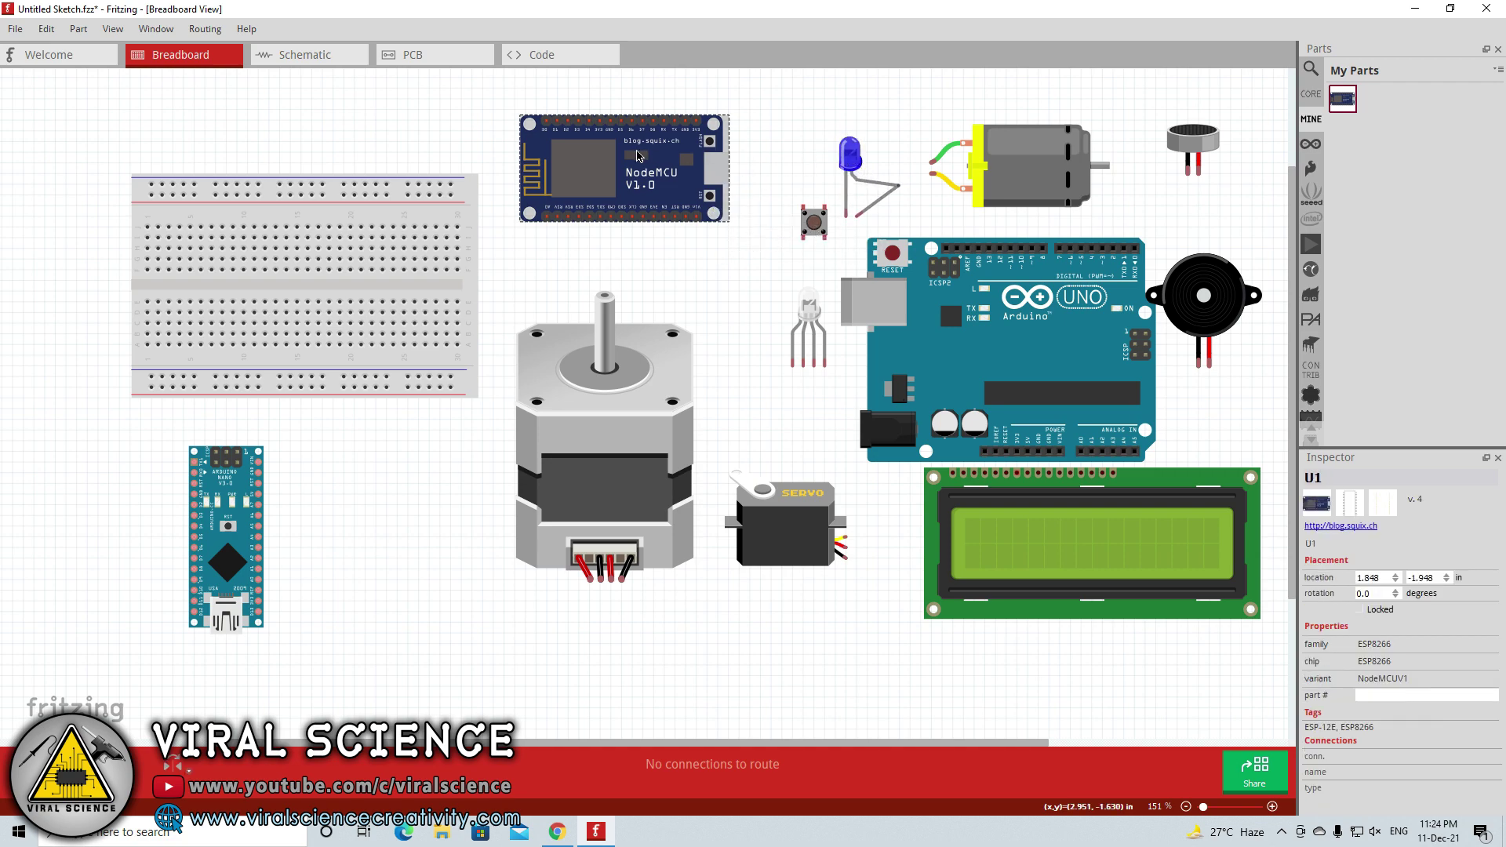
pyautogui.moveTo(638, 155); pyautogui.dragTo(637, 165)
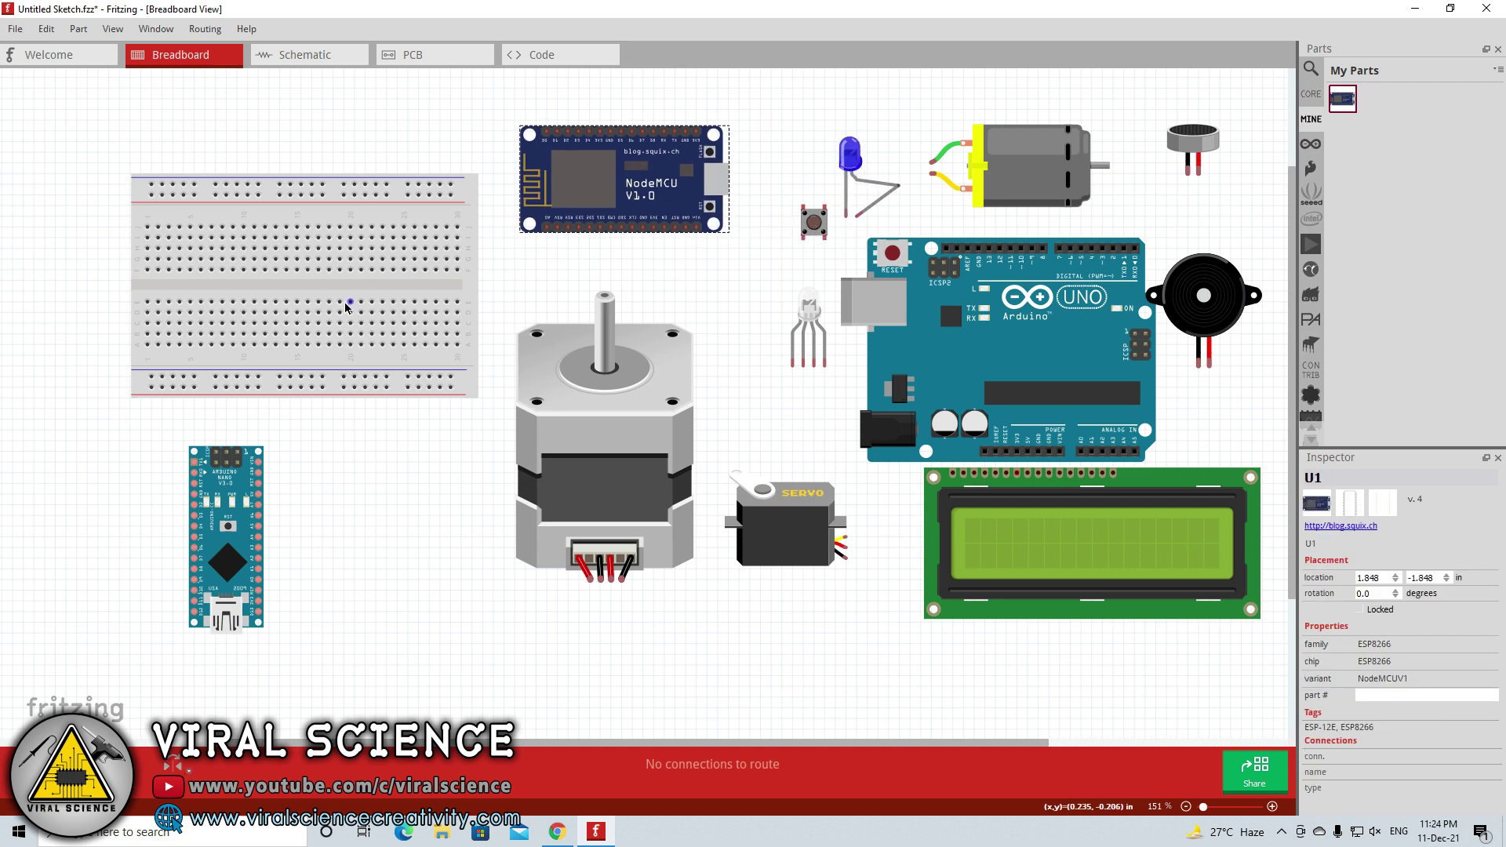
# Delete all parts from the sketch and place a NodeMCU V1.0 at about 2.05, 1.25 in
pyautogui.moveTo(1252, 712); pyautogui.dragTo(118, 107)
pyautogui.press('Delete')
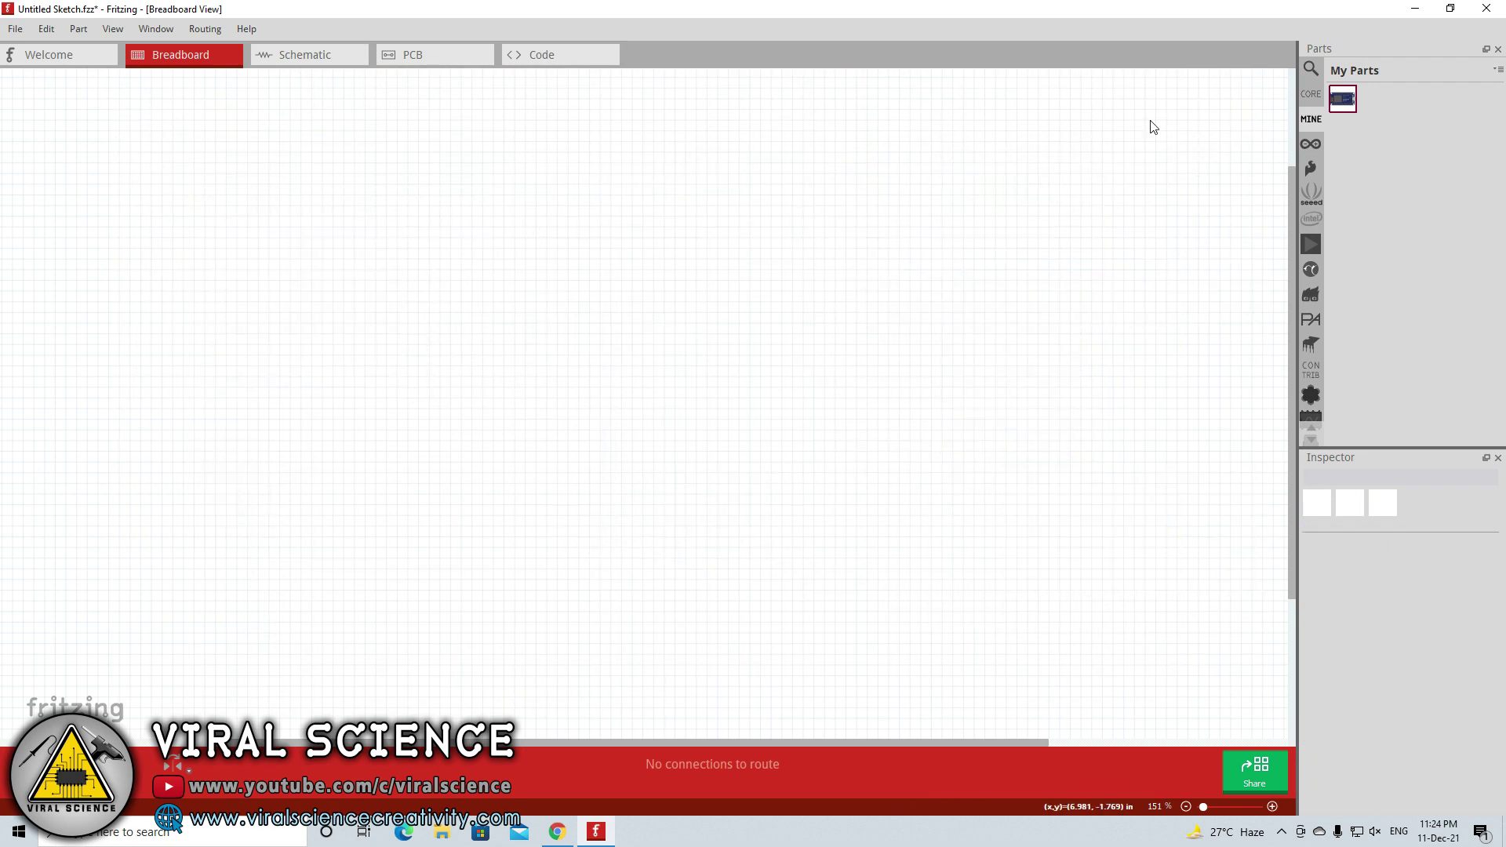
pyautogui.click(1348, 103)
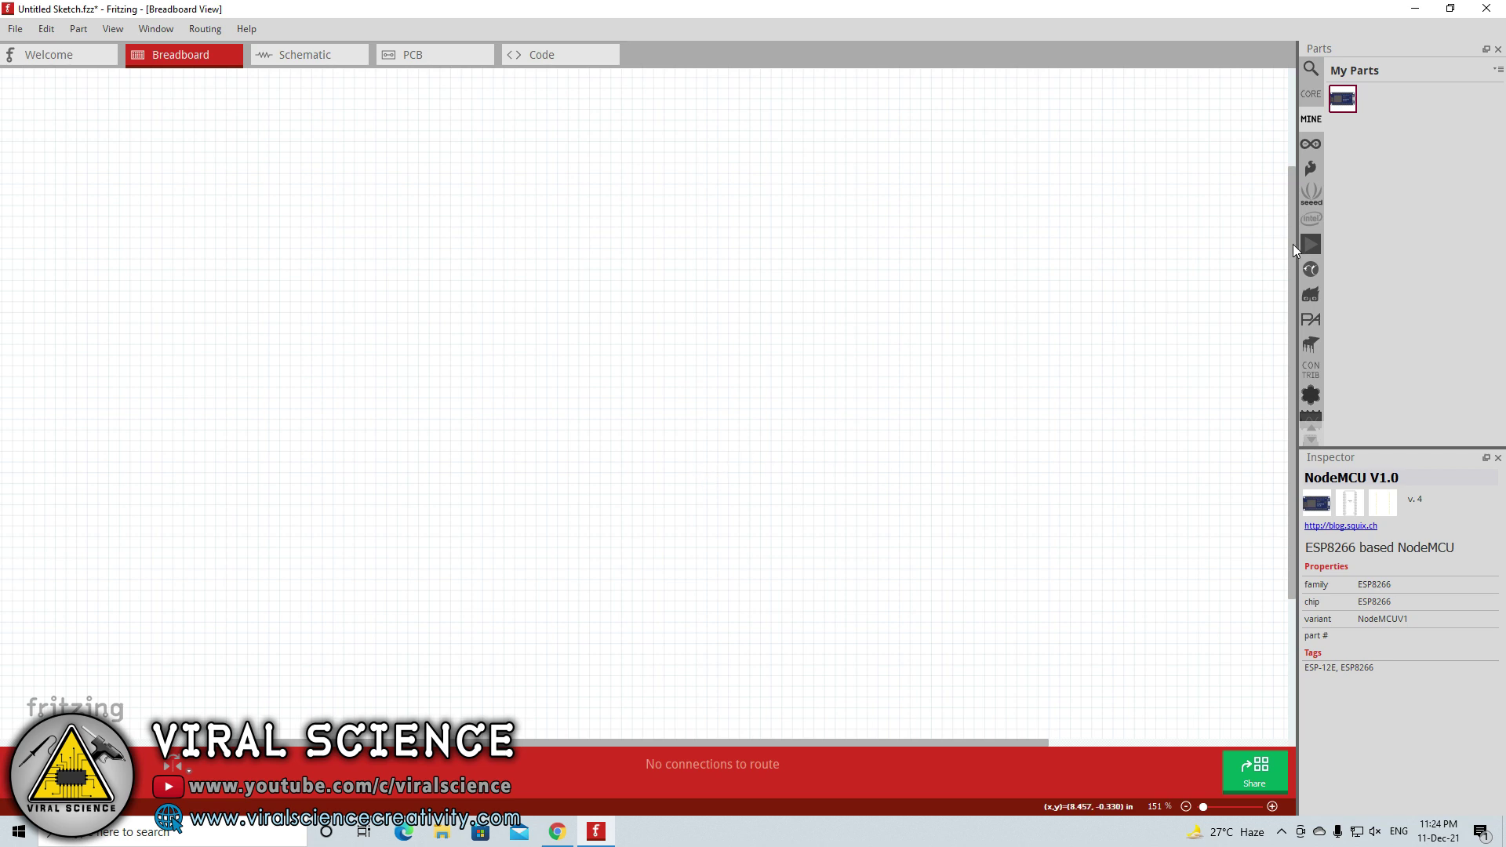
pyautogui.moveTo(1348, 98); pyautogui.dragTo(686, 361)
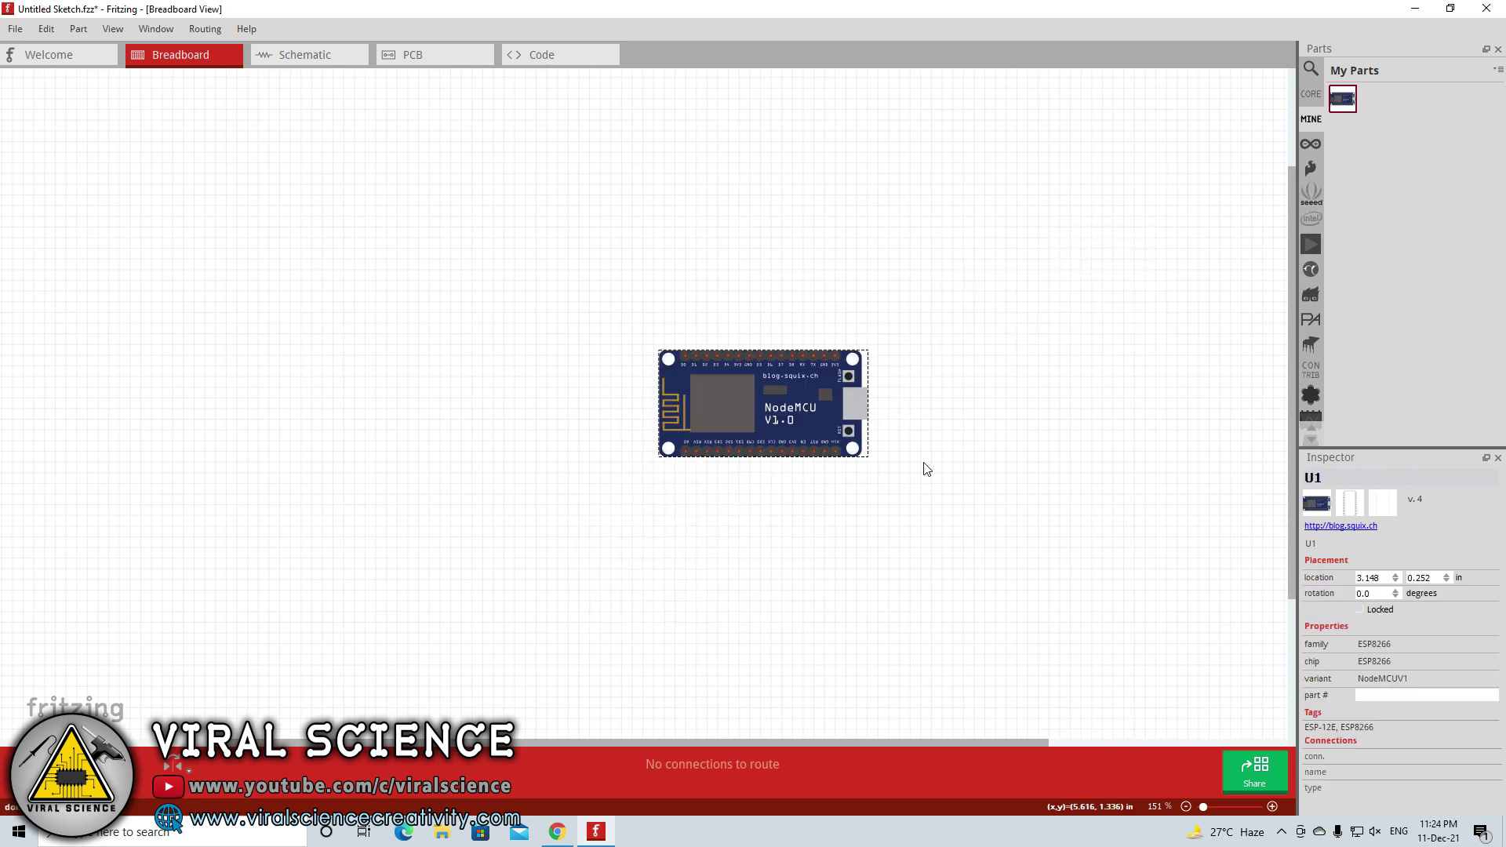
pyautogui.moveTo(784, 404); pyautogui.dragTo(670, 510)
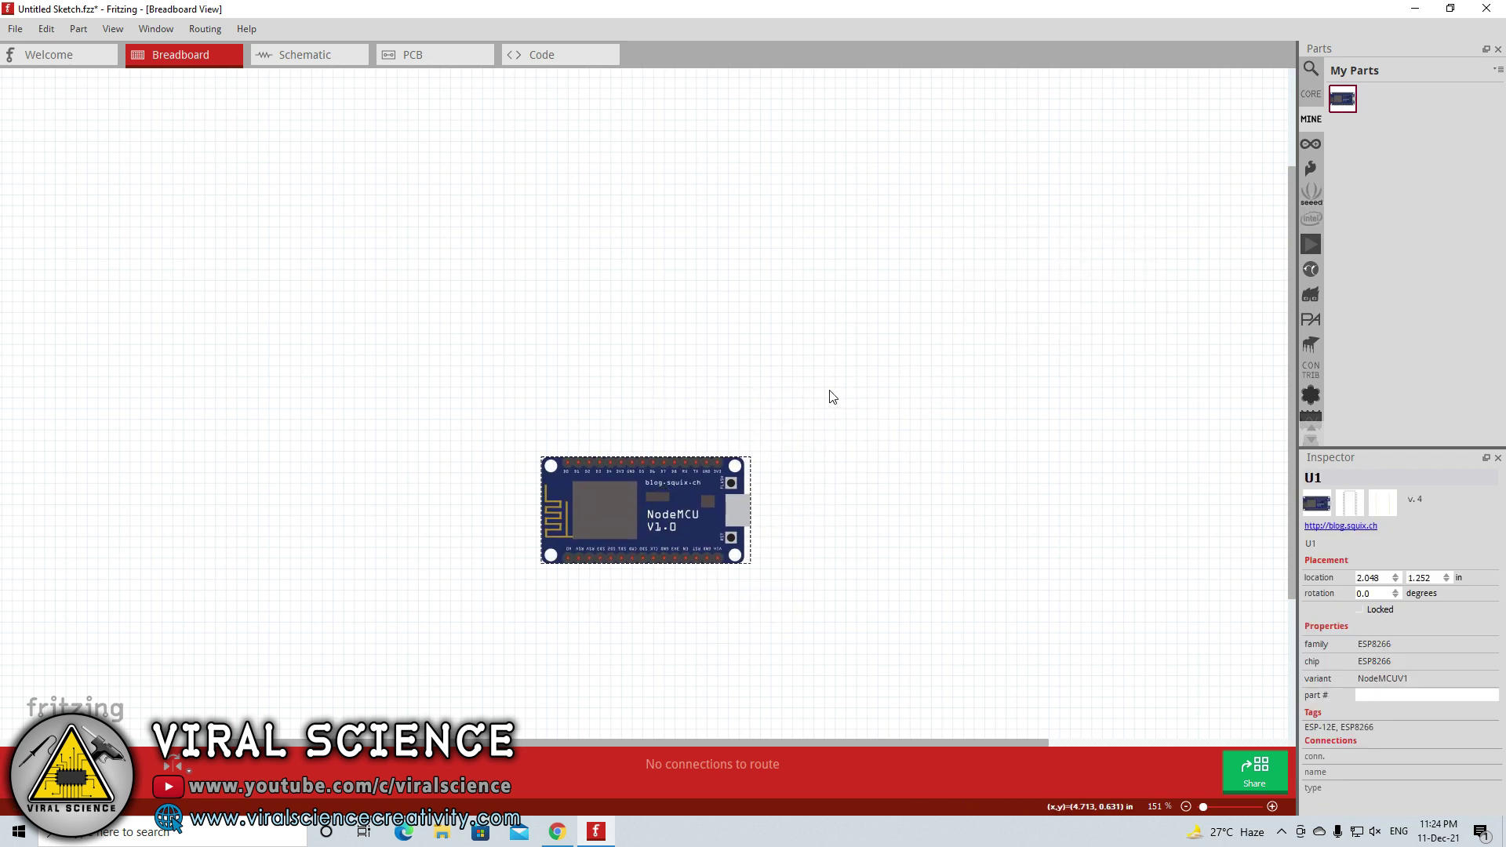
# Search the parts library for "relay"
pyautogui.click(1310, 68)
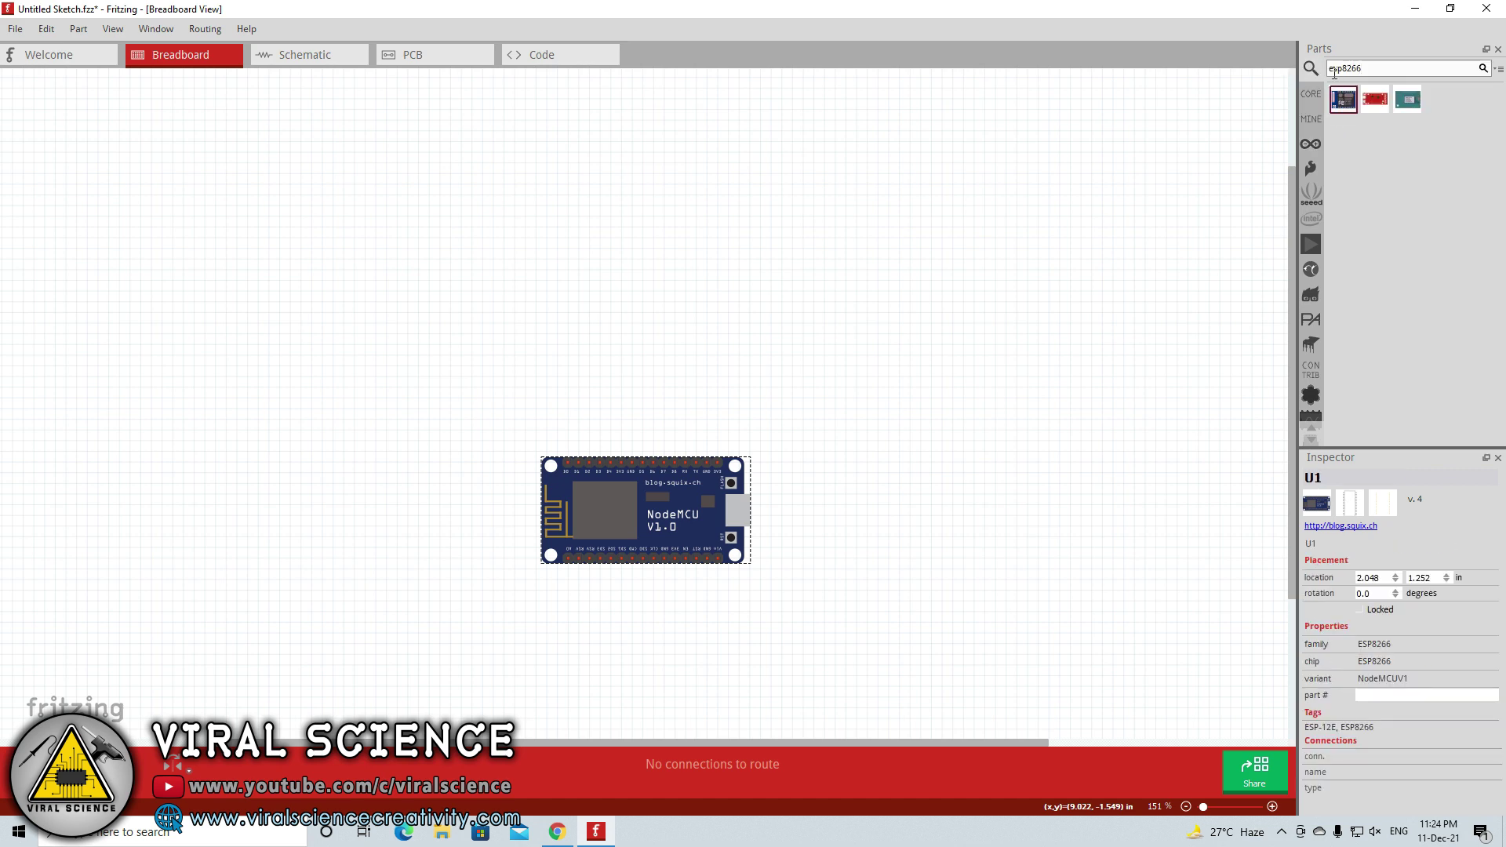
pyautogui.write('relay')
pyautogui.press('Return')
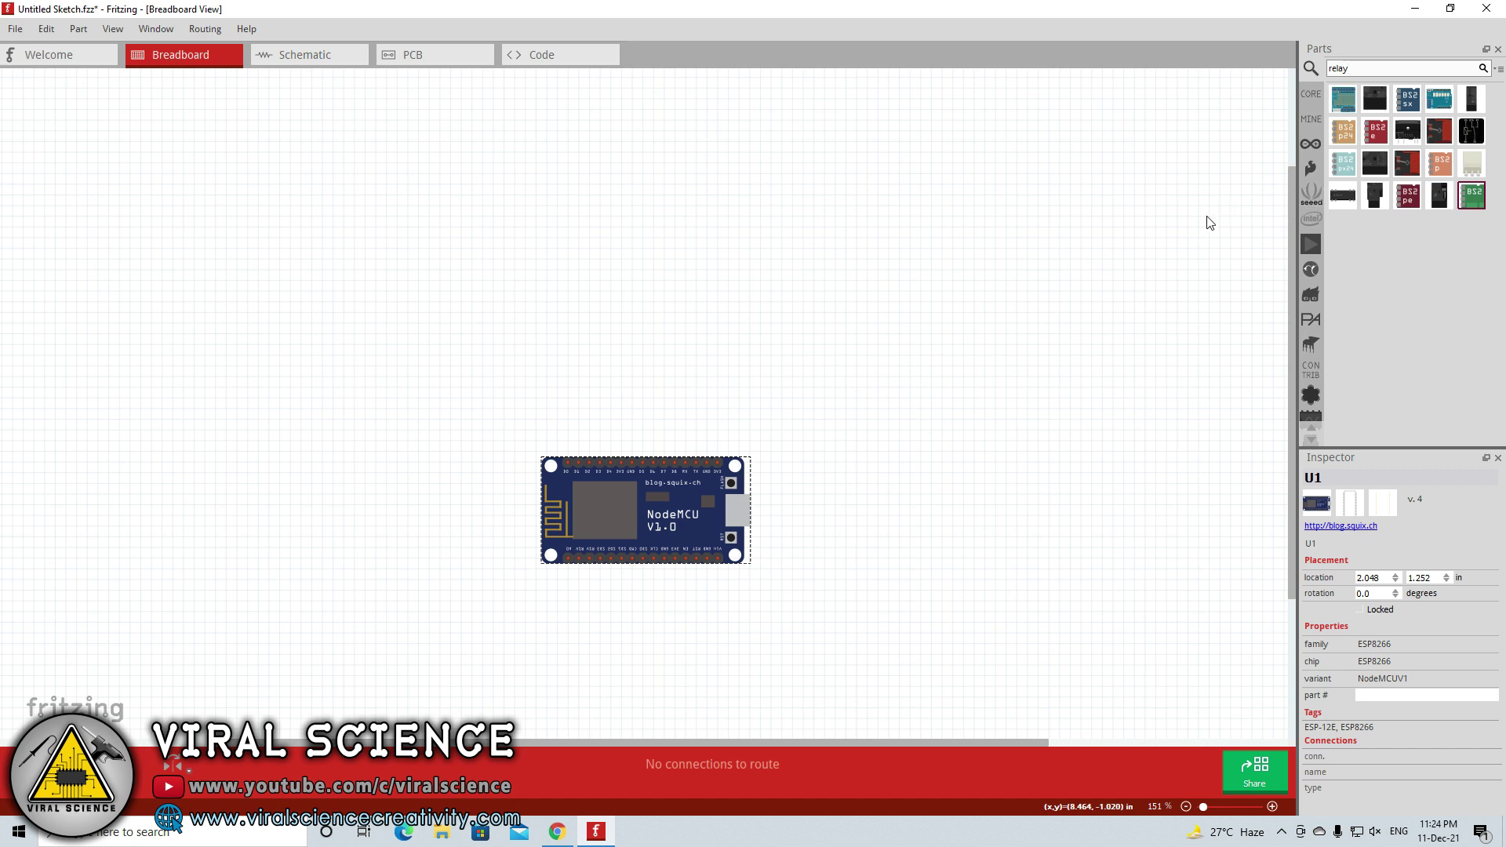
# Switch to Chrome, search the web for "relay 4 channel fzpz" and download Module 4 Relais 5V.fzpz from its Fritzing project page
pyautogui.click(557, 832)
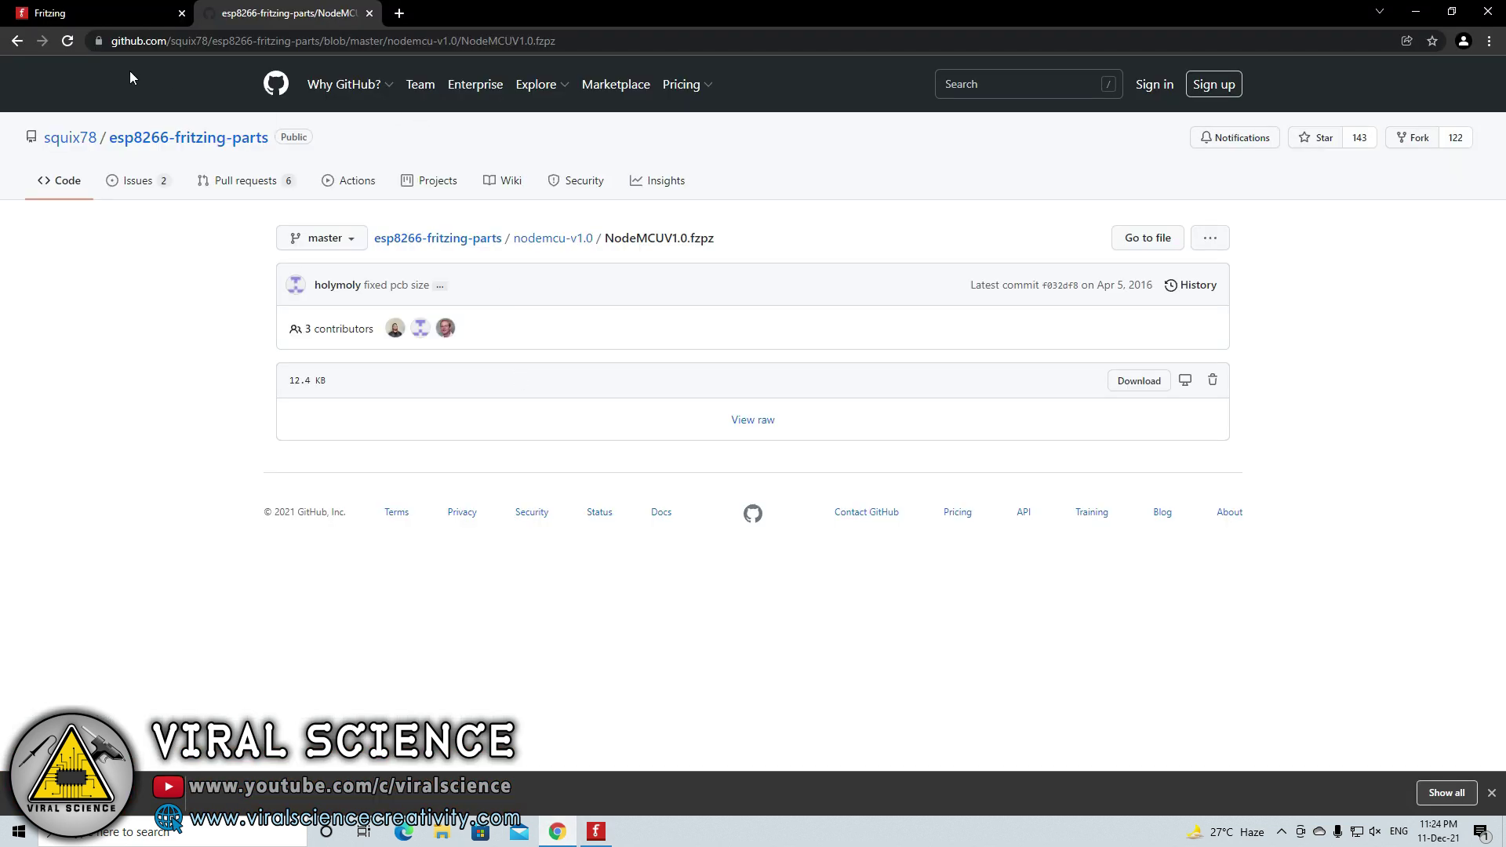
pyautogui.click(21, 43)
pyautogui.doubleClick(188, 94)
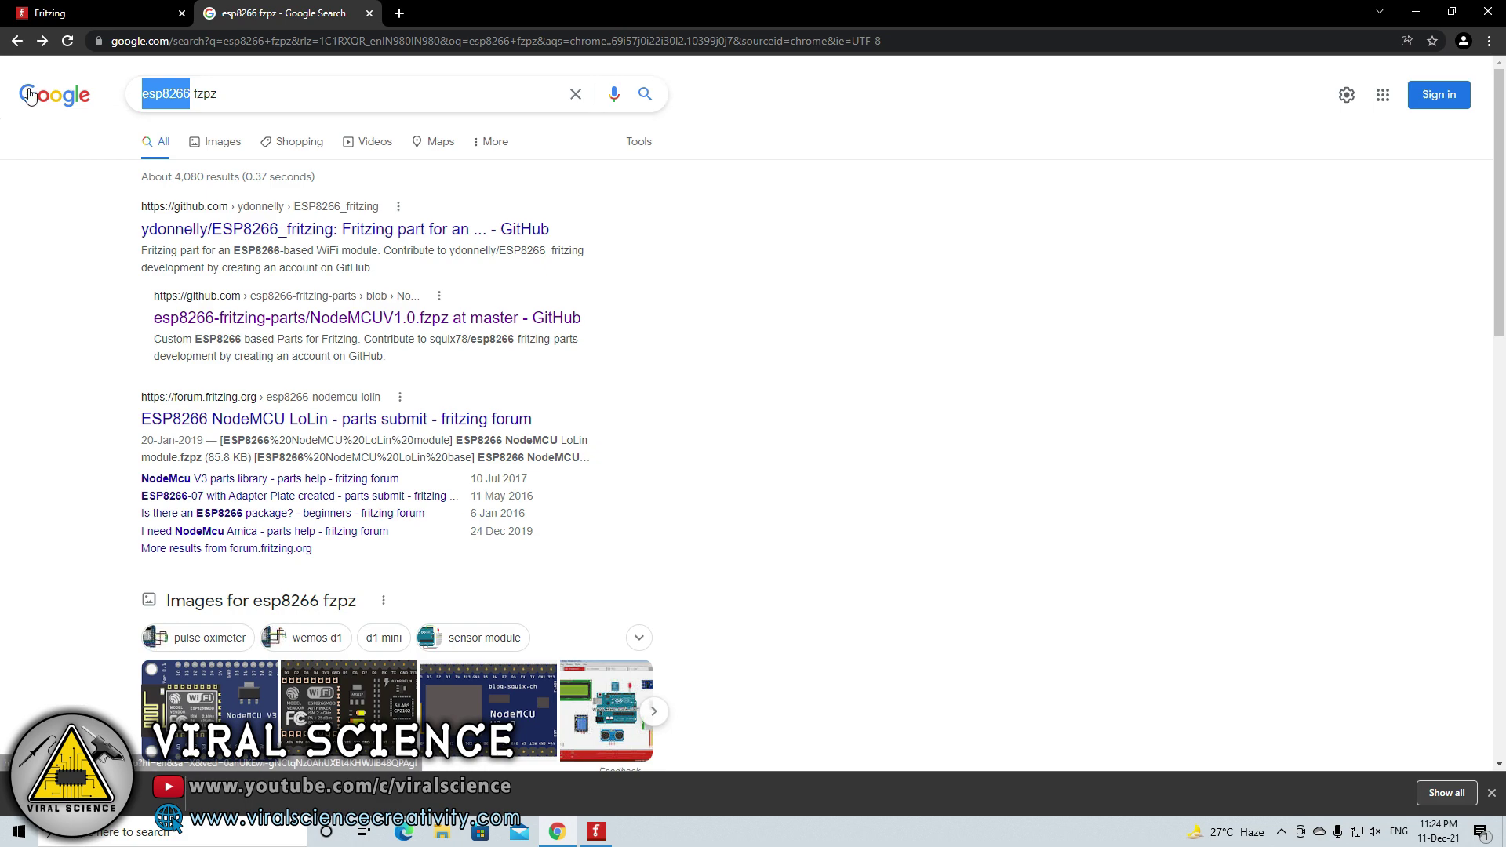
pyautogui.write('relay')
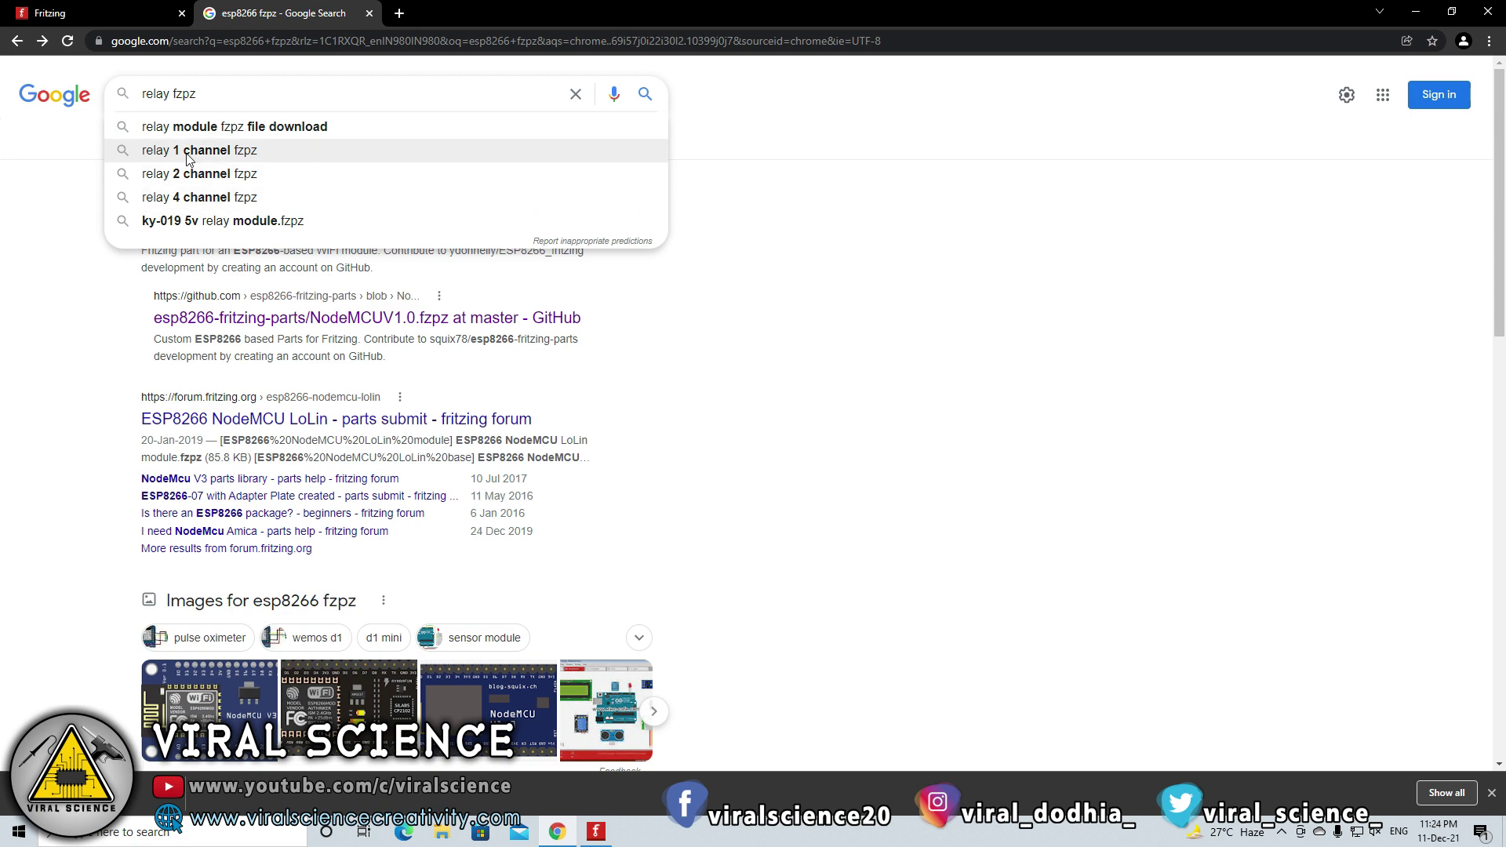
pyautogui.click(192, 197)
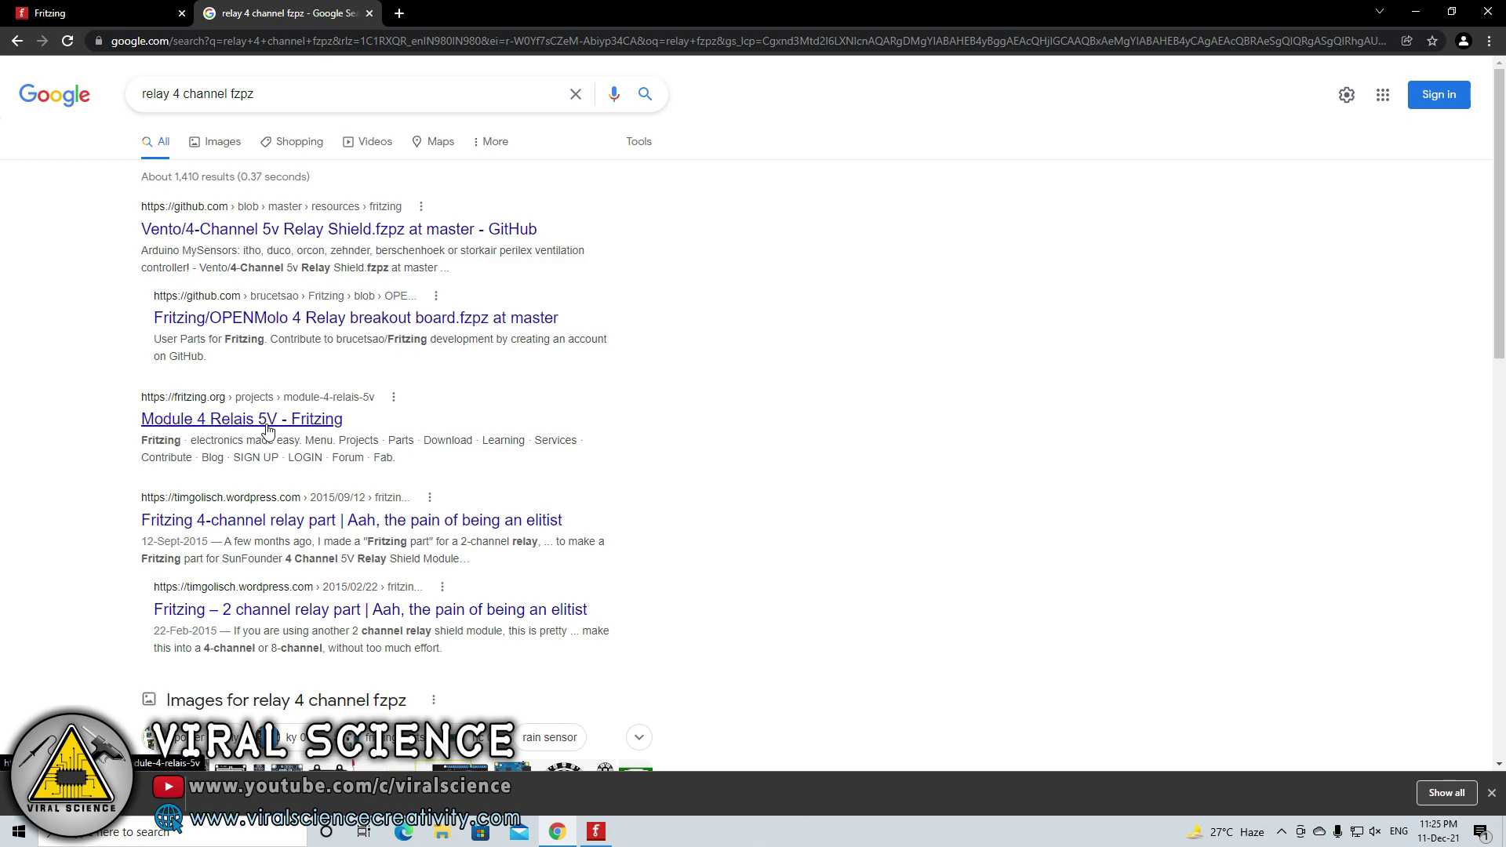
pyautogui.click(234, 429)
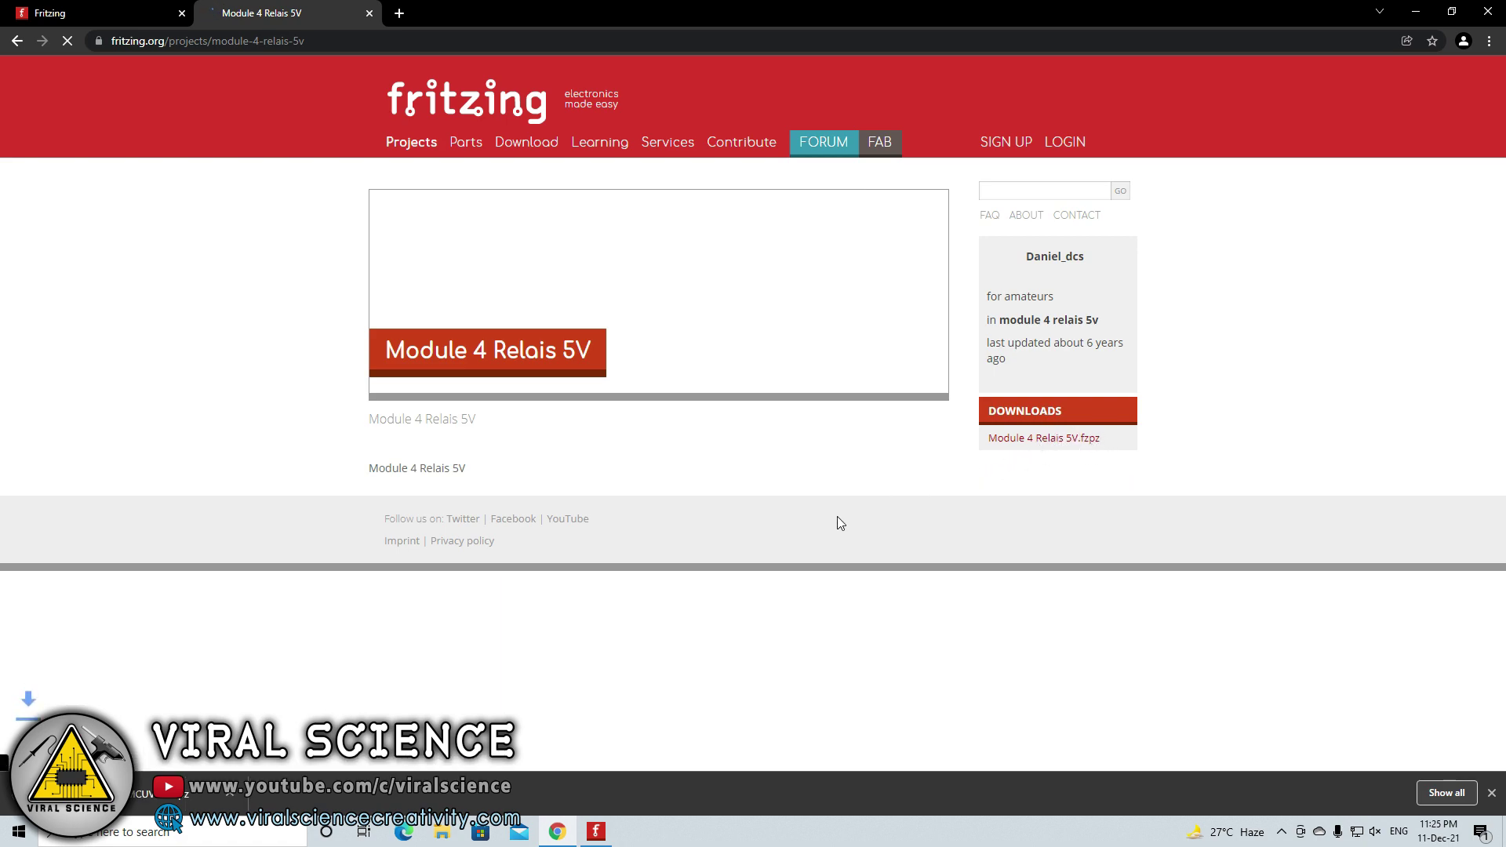
# Switch back to Fritzing and import Module 4 Relais 5V.fzpz from the Downloads folder into the parts library
pyautogui.click(596, 832)
pyautogui.click(1500, 70)
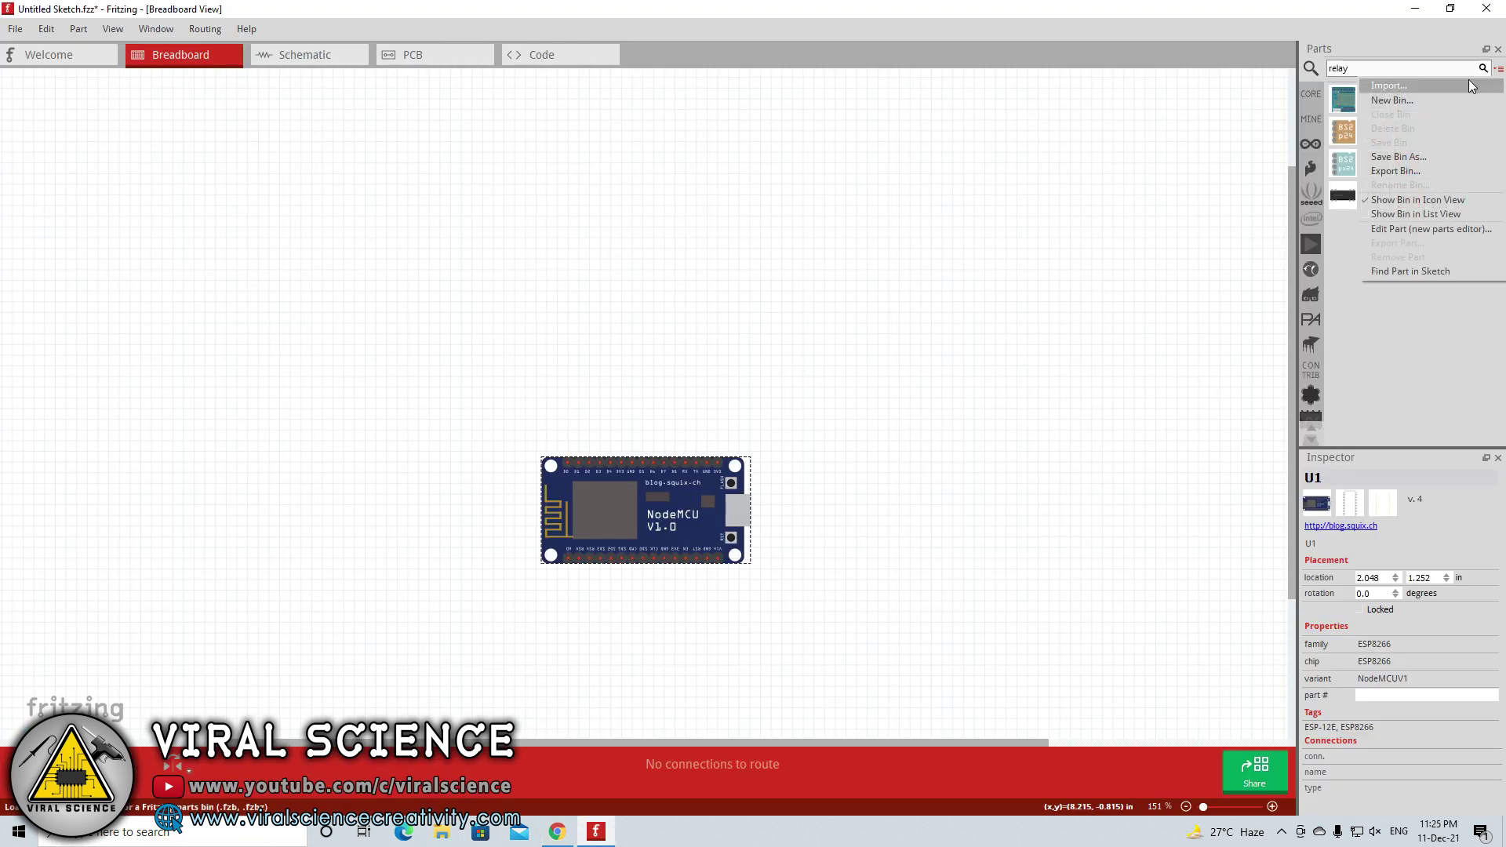
pyautogui.click(1404, 200)
pyautogui.click(219, 155)
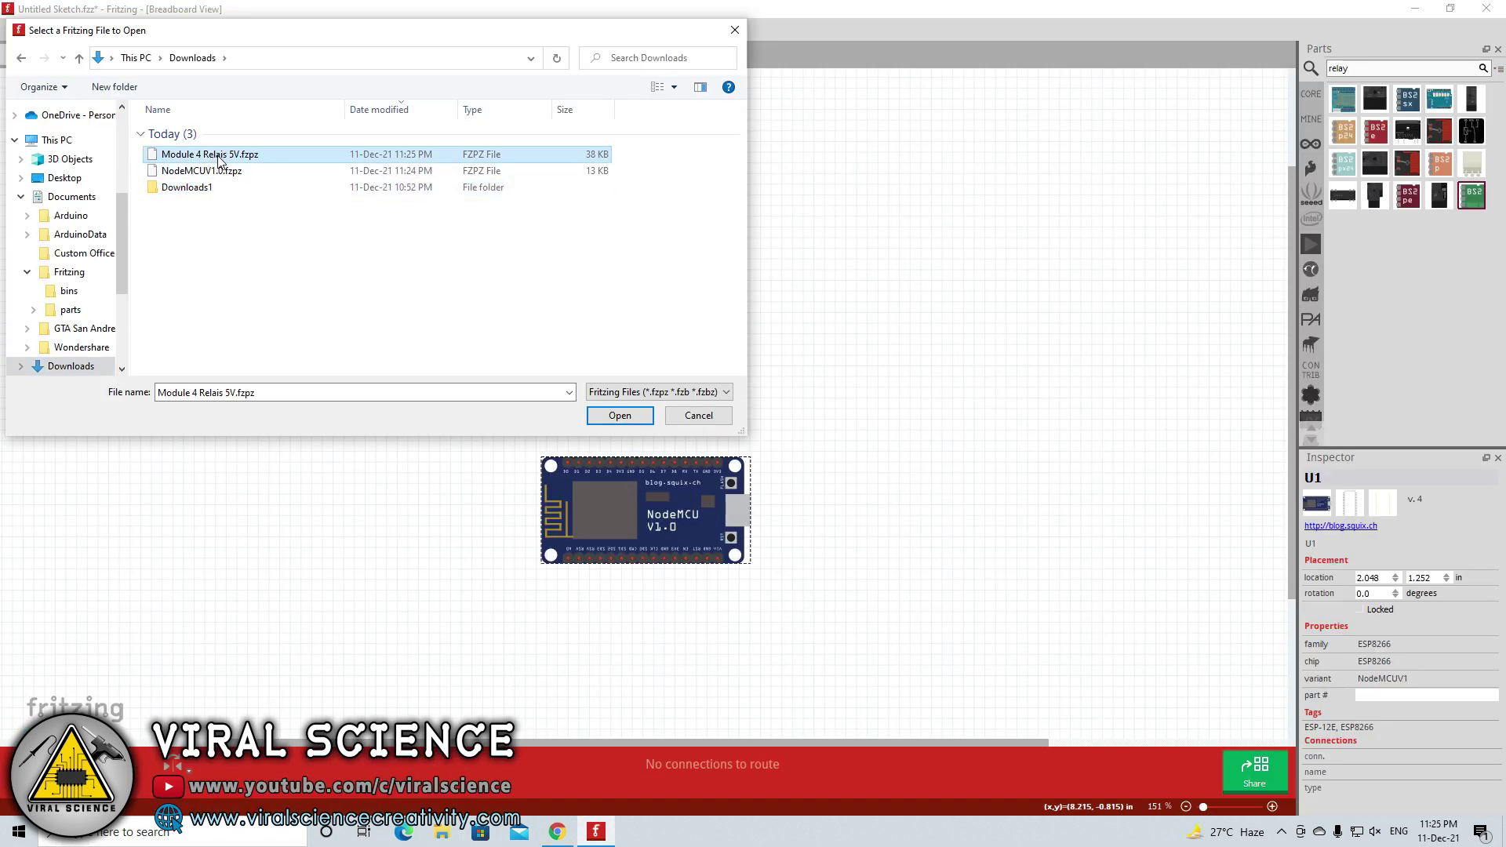
pyautogui.click(619, 415)
# Place the 4 relay module at about -1.39, -1.84 in and move the NodeMCU to about 2.25, 1.85 in
pyautogui.moveTo(1376, 100); pyautogui.dragTo(275, 157)
pyautogui.moveTo(392, 291); pyautogui.dragTo(305, 276)
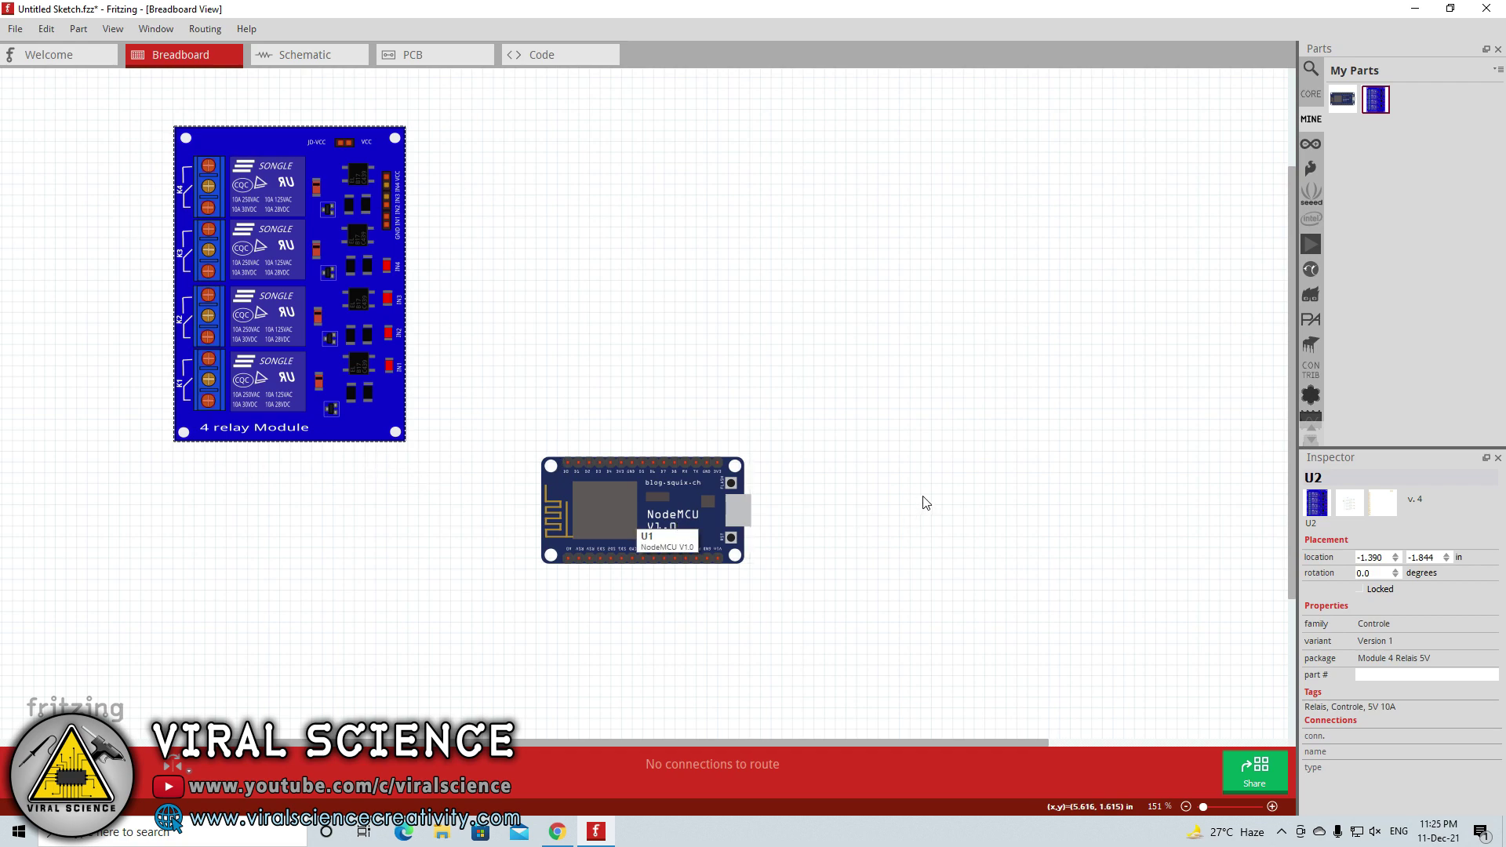
pyautogui.moveTo(607, 498); pyautogui.dragTo(629, 563)
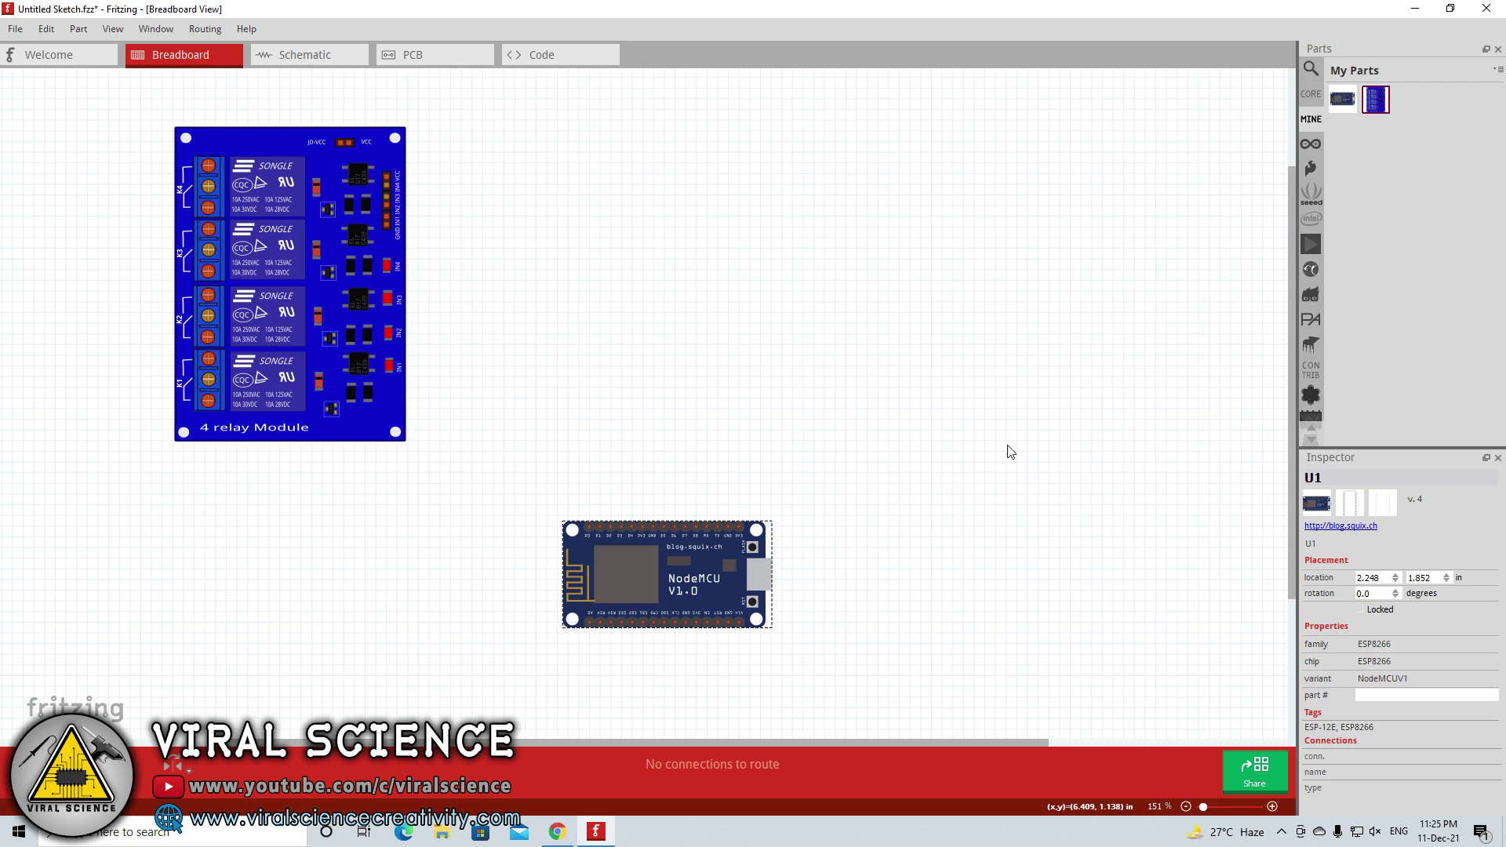
# Switch to Chrome and download 4-Channel 5v Relay Shield.fzpz from the Vento GitHub repository listed in the search results
pyautogui.click(557, 832)
pyautogui.click(17, 41)
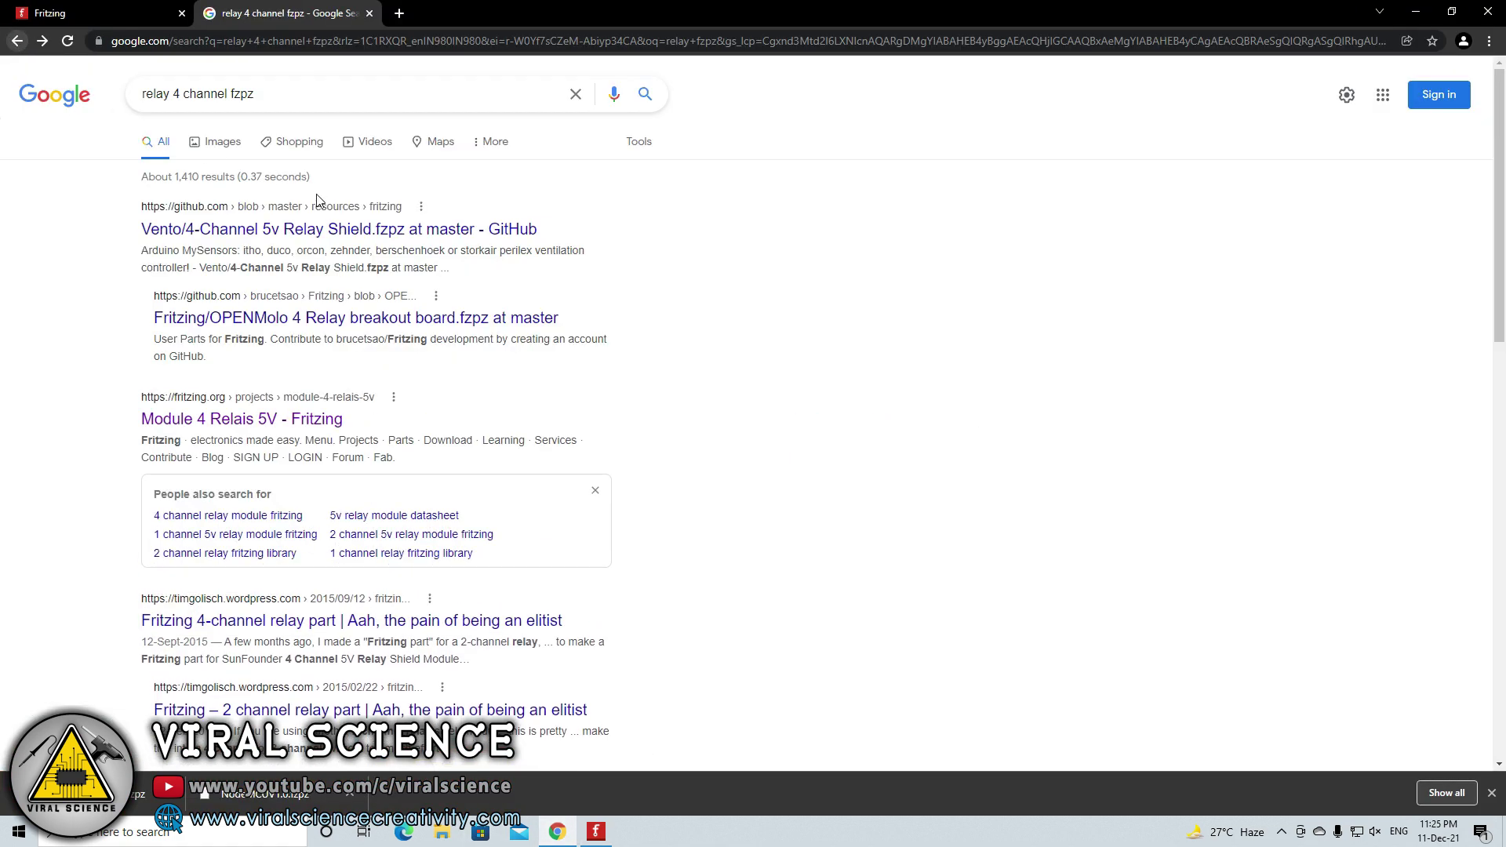
pyautogui.click(261, 229)
pyautogui.click(1145, 380)
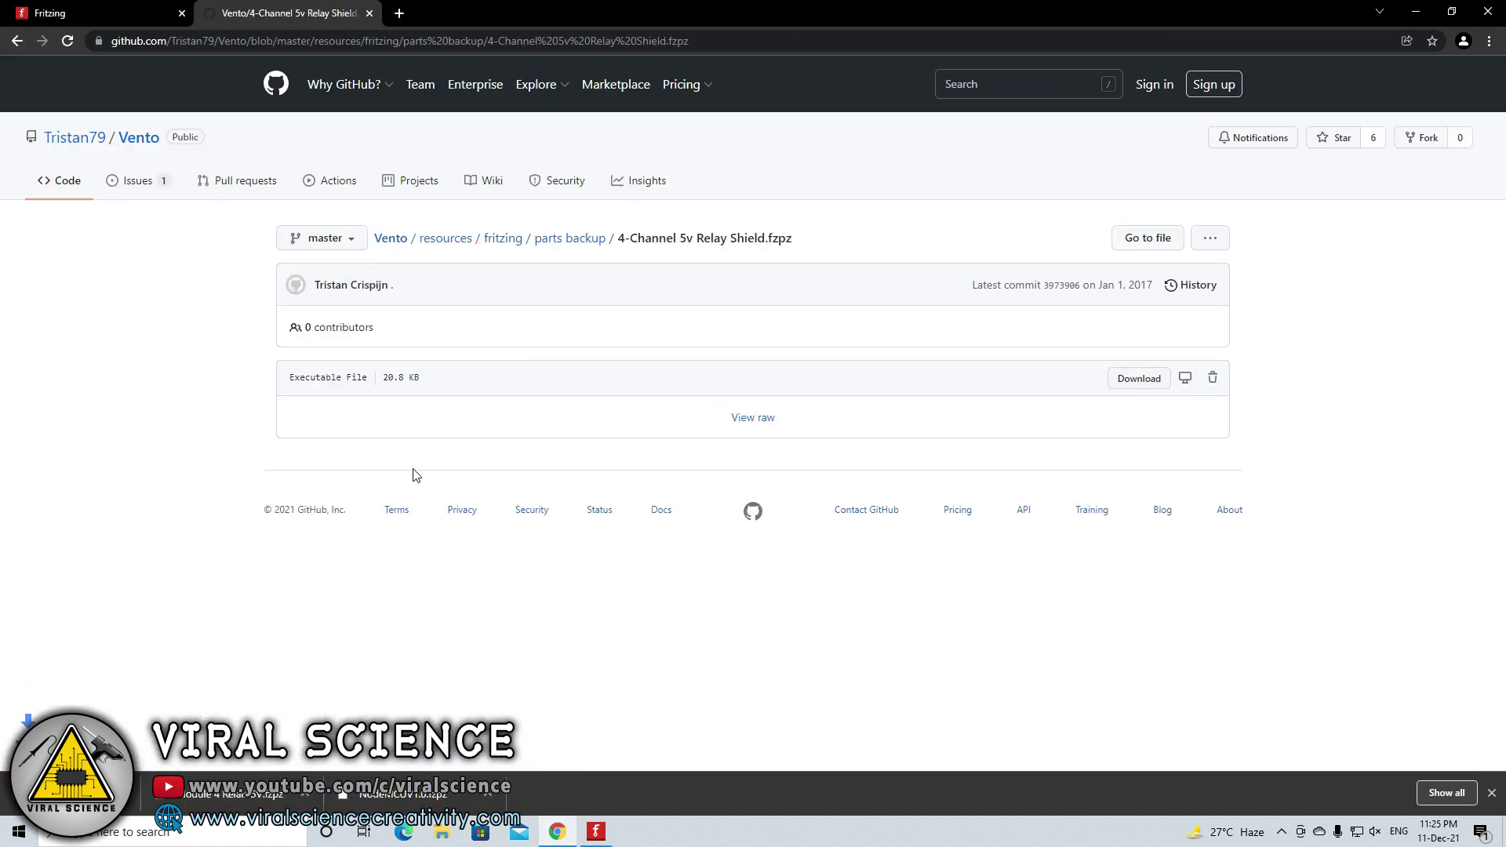
# Switch back to Fritzing and import 4-Channel 5v Relay Shield.fzpz into the My Parts bin
pyautogui.click(596, 832)
pyautogui.click(1497, 69)
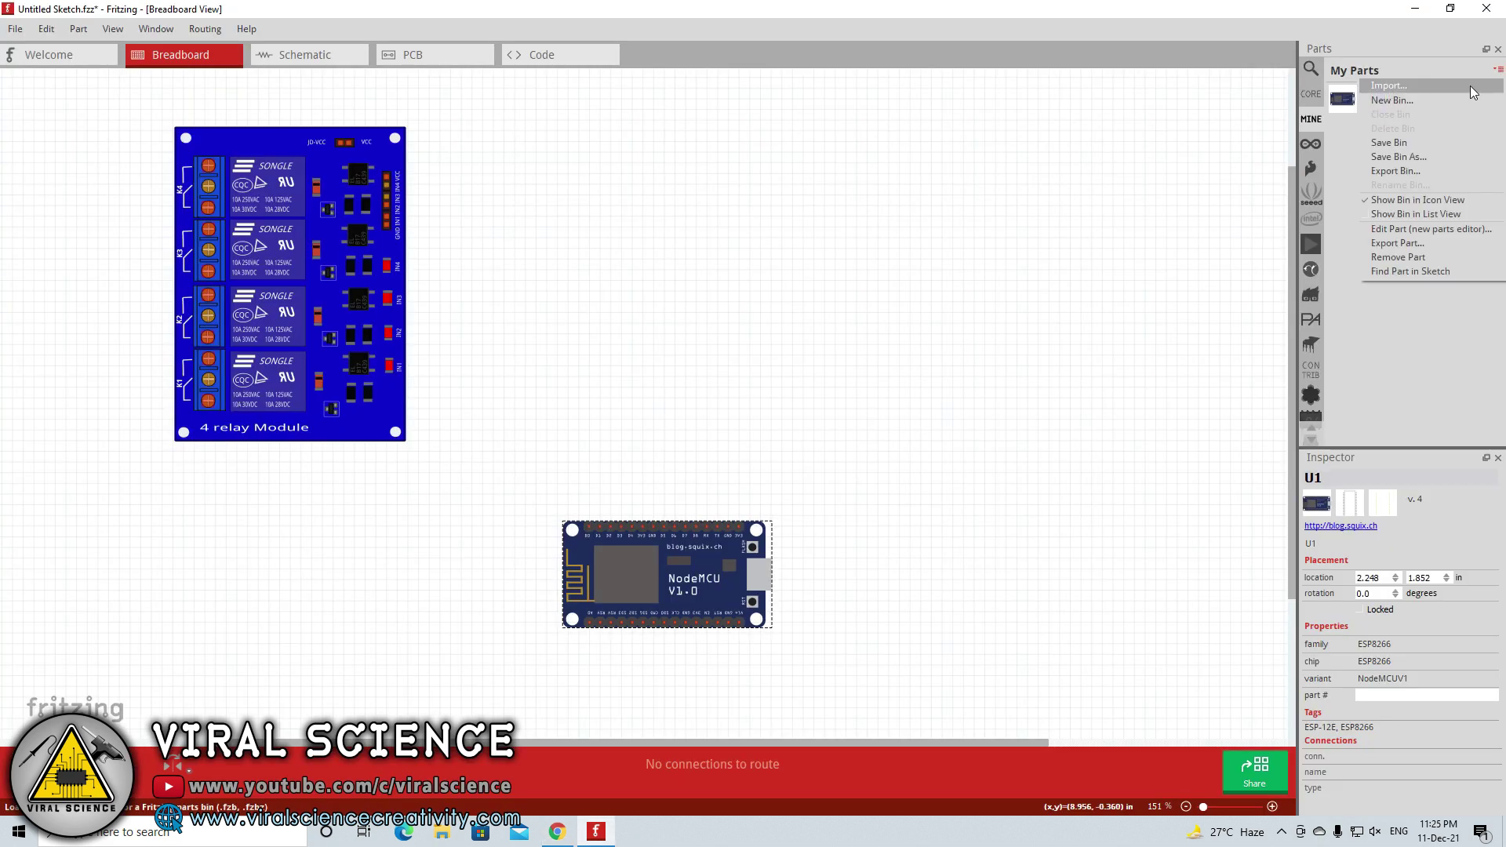
pyautogui.click(1404, 157)
pyautogui.click(191, 156)
pyautogui.click(620, 415)
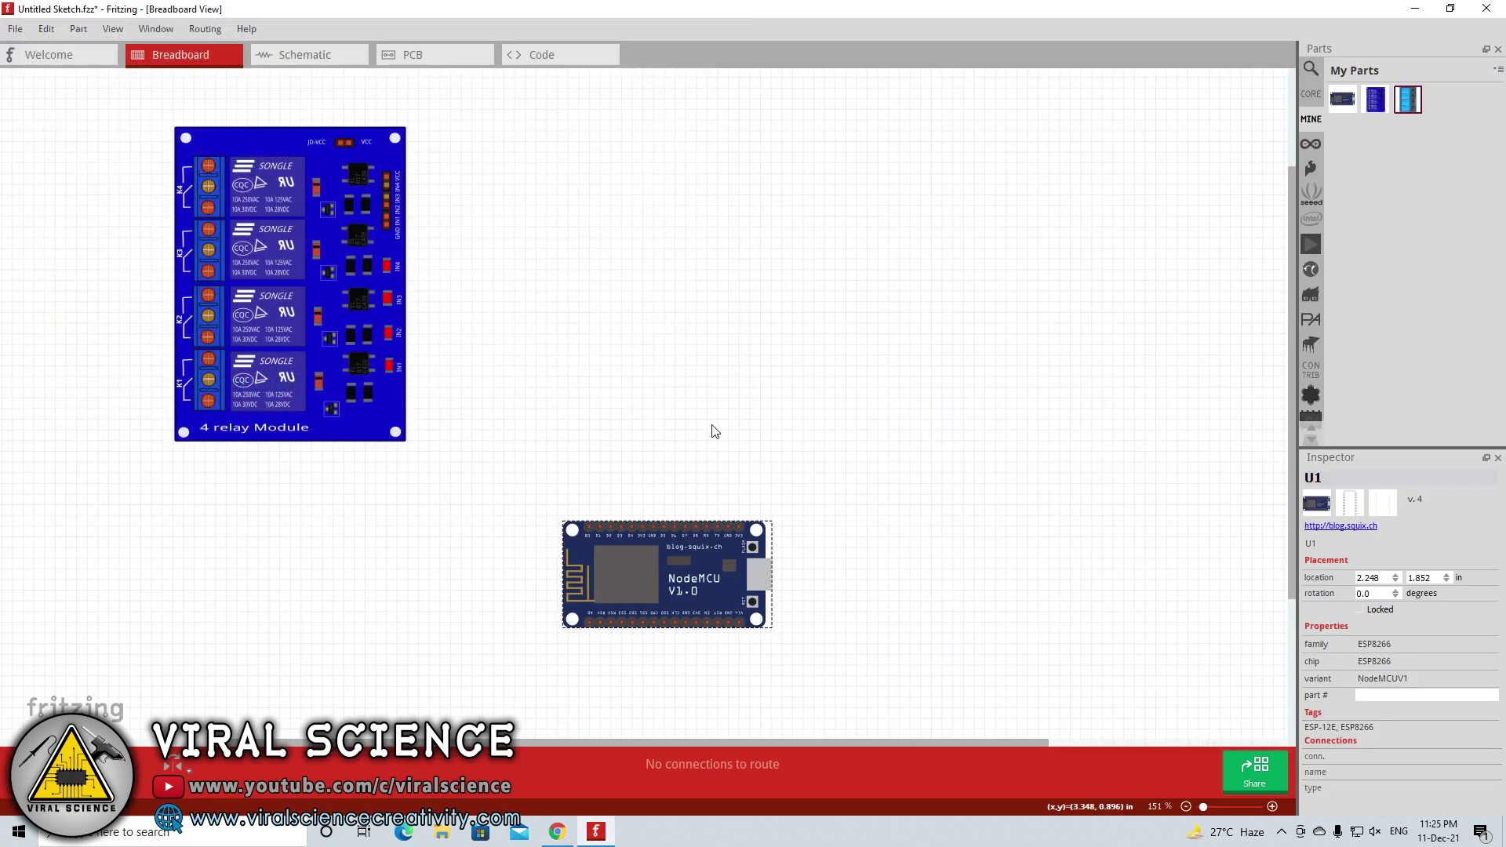
# Place the imported 4-channel relay shield at about 1.11, -1.90 in and delete the blue 4 relay module
pyautogui.moveTo(1408, 99); pyautogui.dragTo(549, 282)
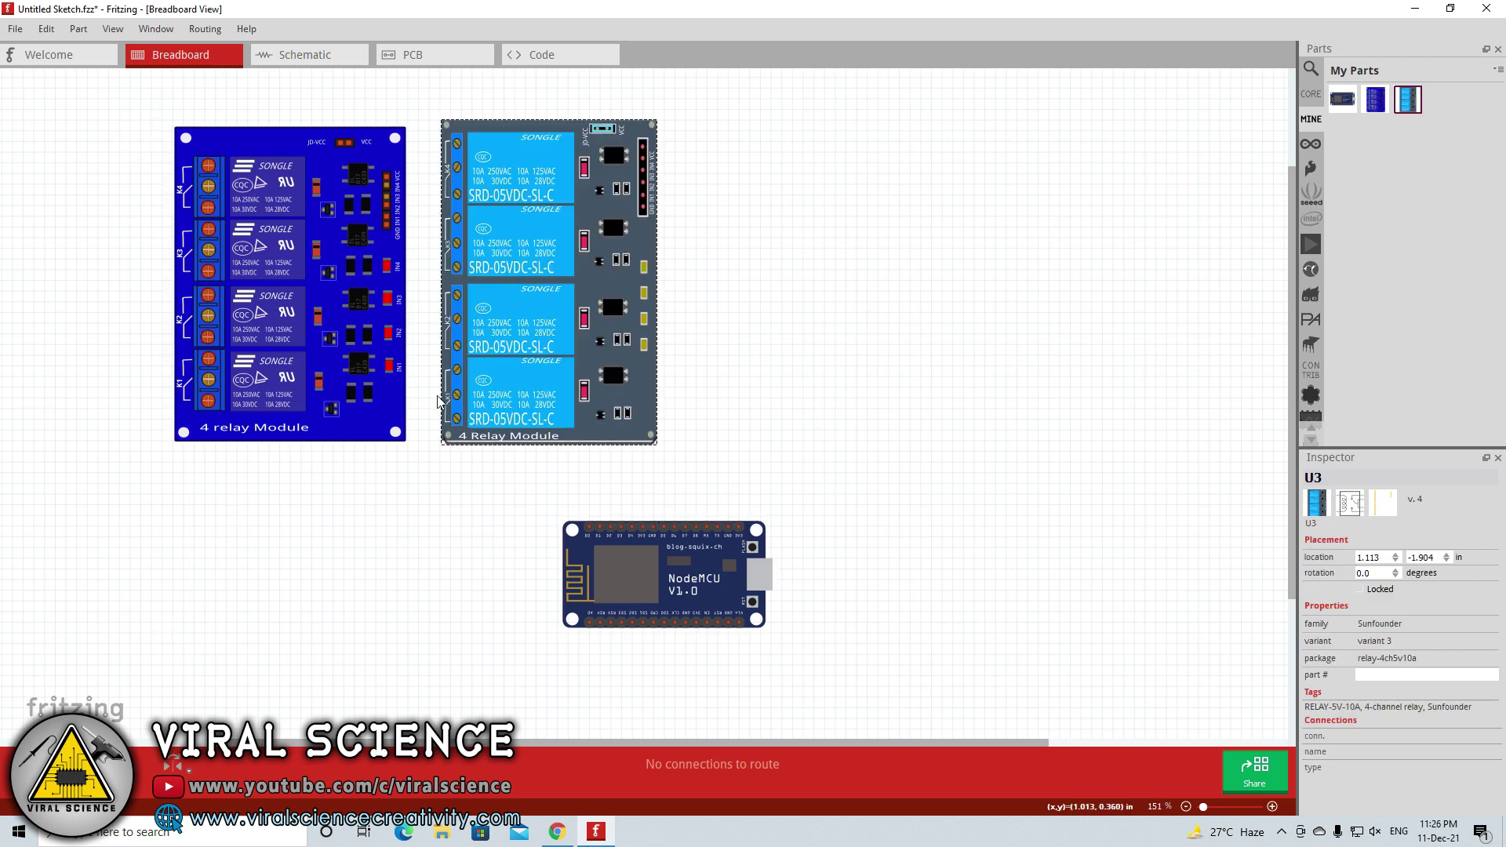
pyautogui.click(354, 420)
pyautogui.press('Delete')
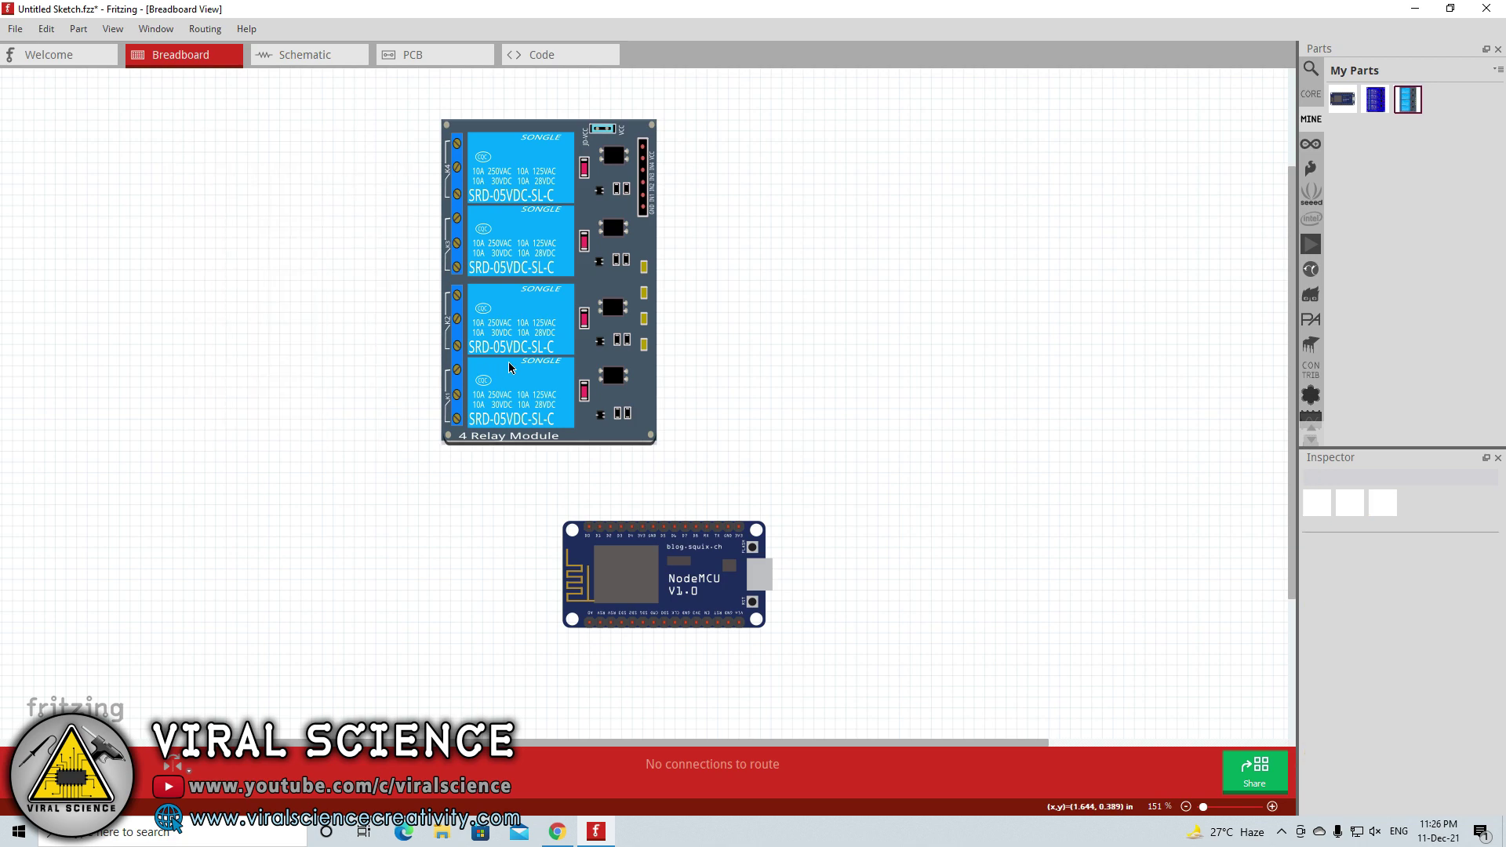
# Move the relay shield to the sketch's left side and the NodeMCU to about 1.35, 1.05 in
pyautogui.moveTo(518, 361); pyautogui.dragTo(186, 403)
pyautogui.moveTo(625, 617); pyautogui.dragTo(524, 519)
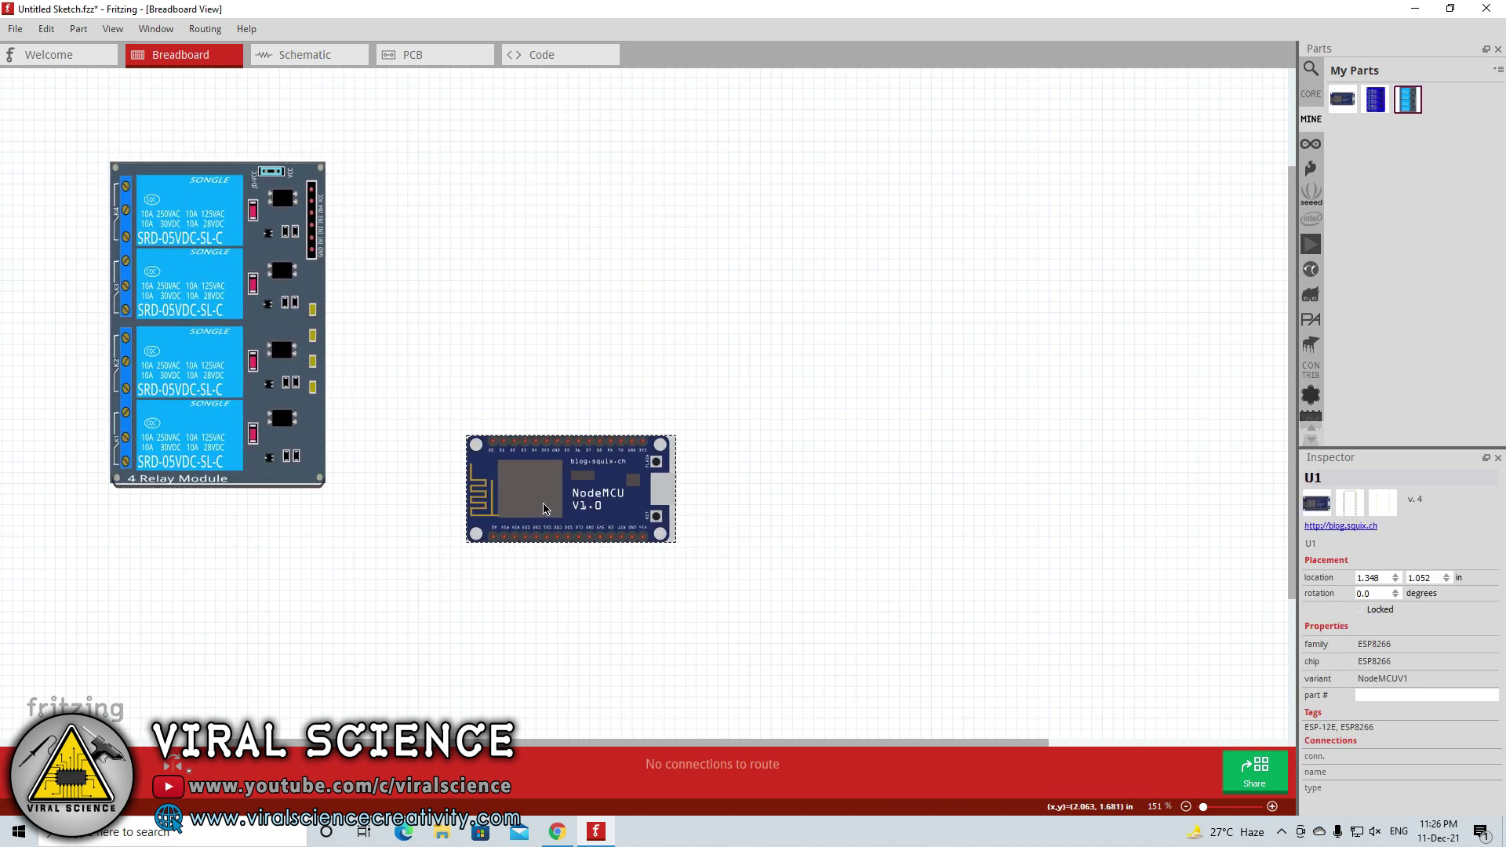
pyautogui.click(709, 440)
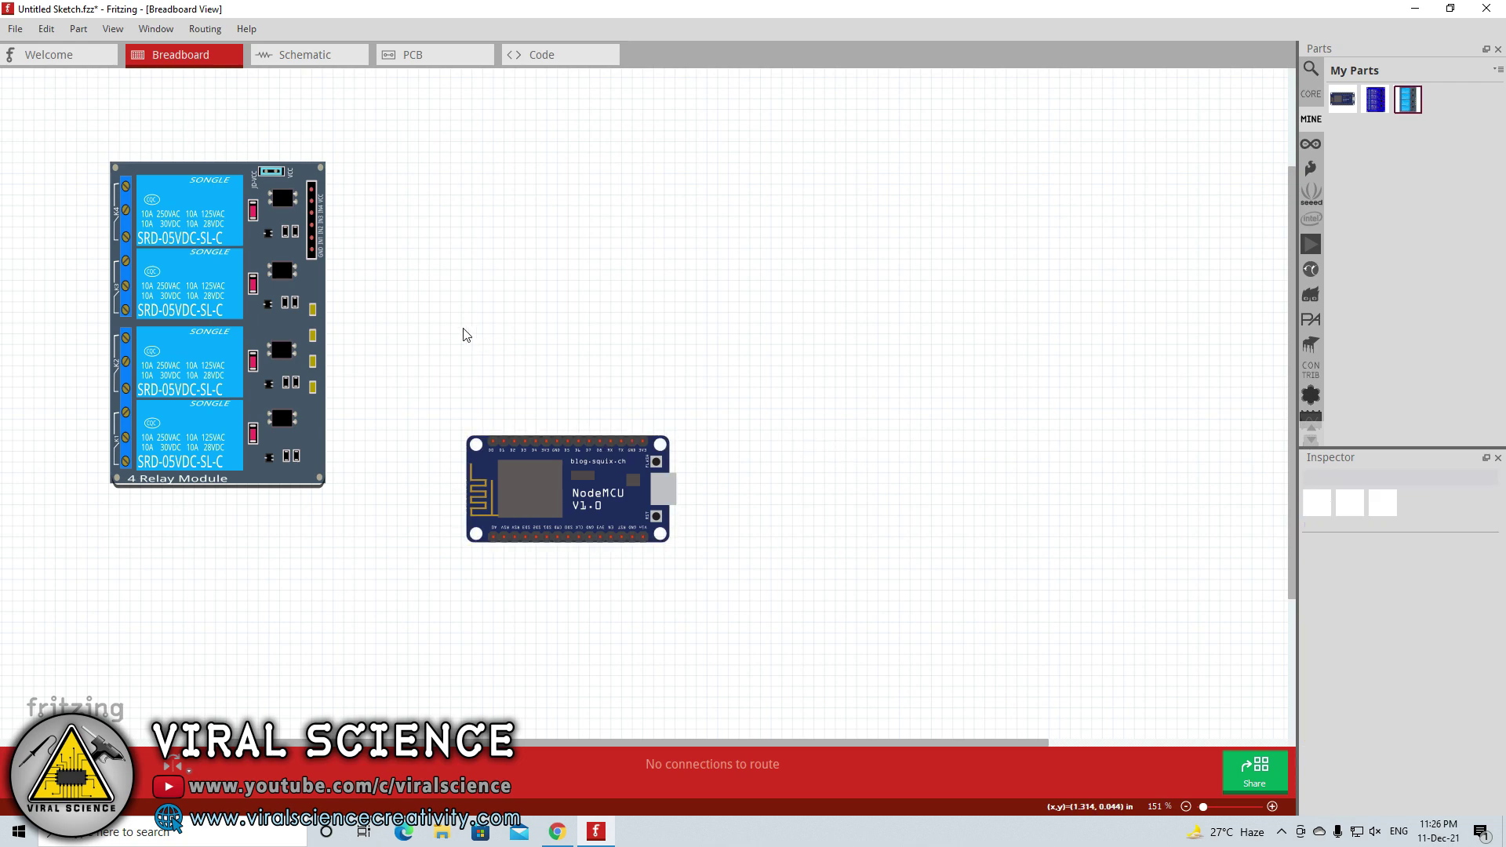
# Search the parts library for "button"
pyautogui.click(1311, 68)
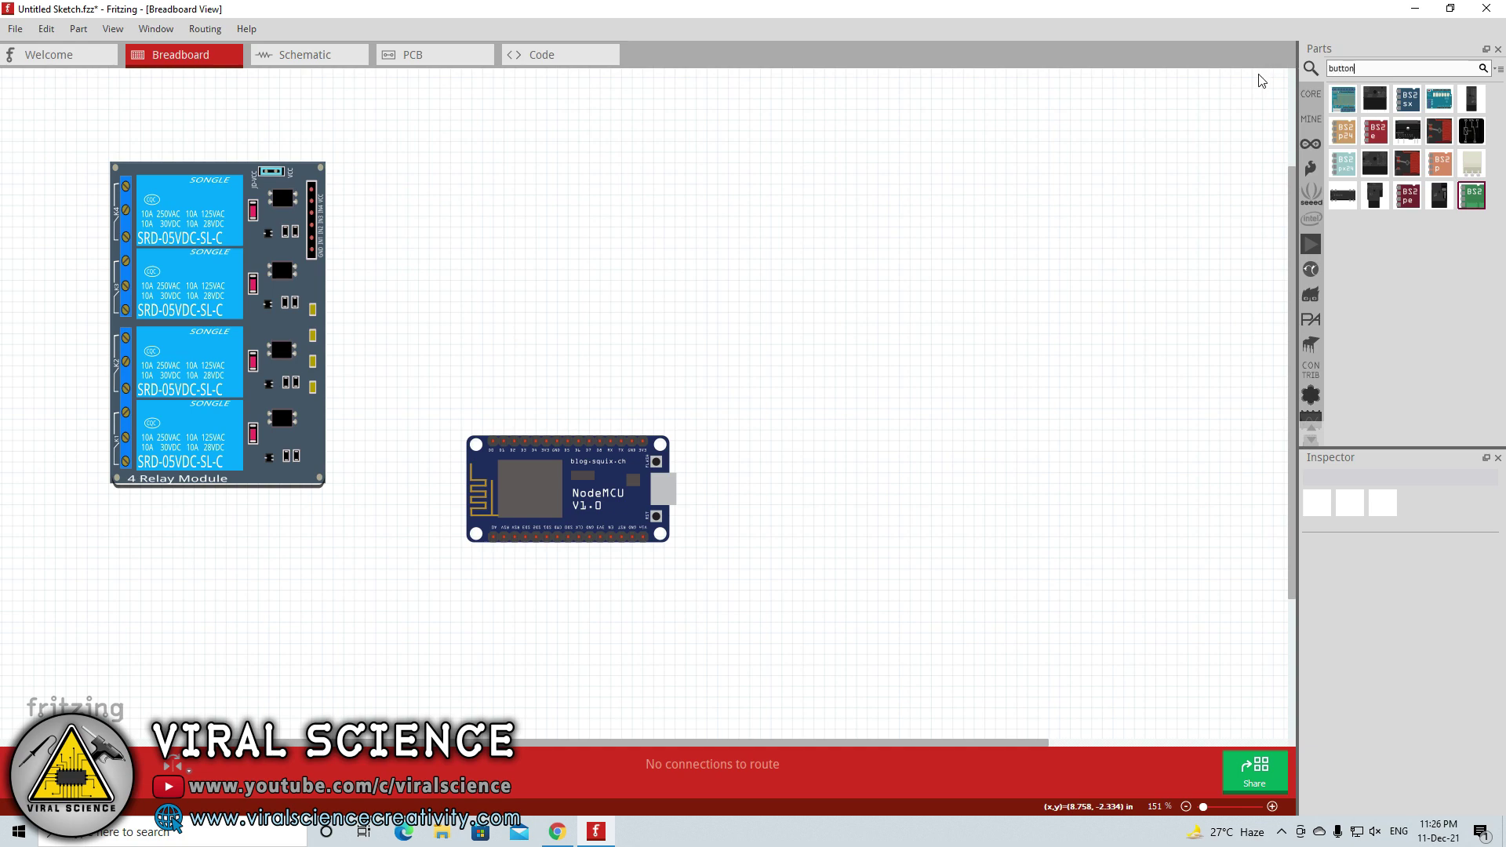
pyautogui.press('Return')
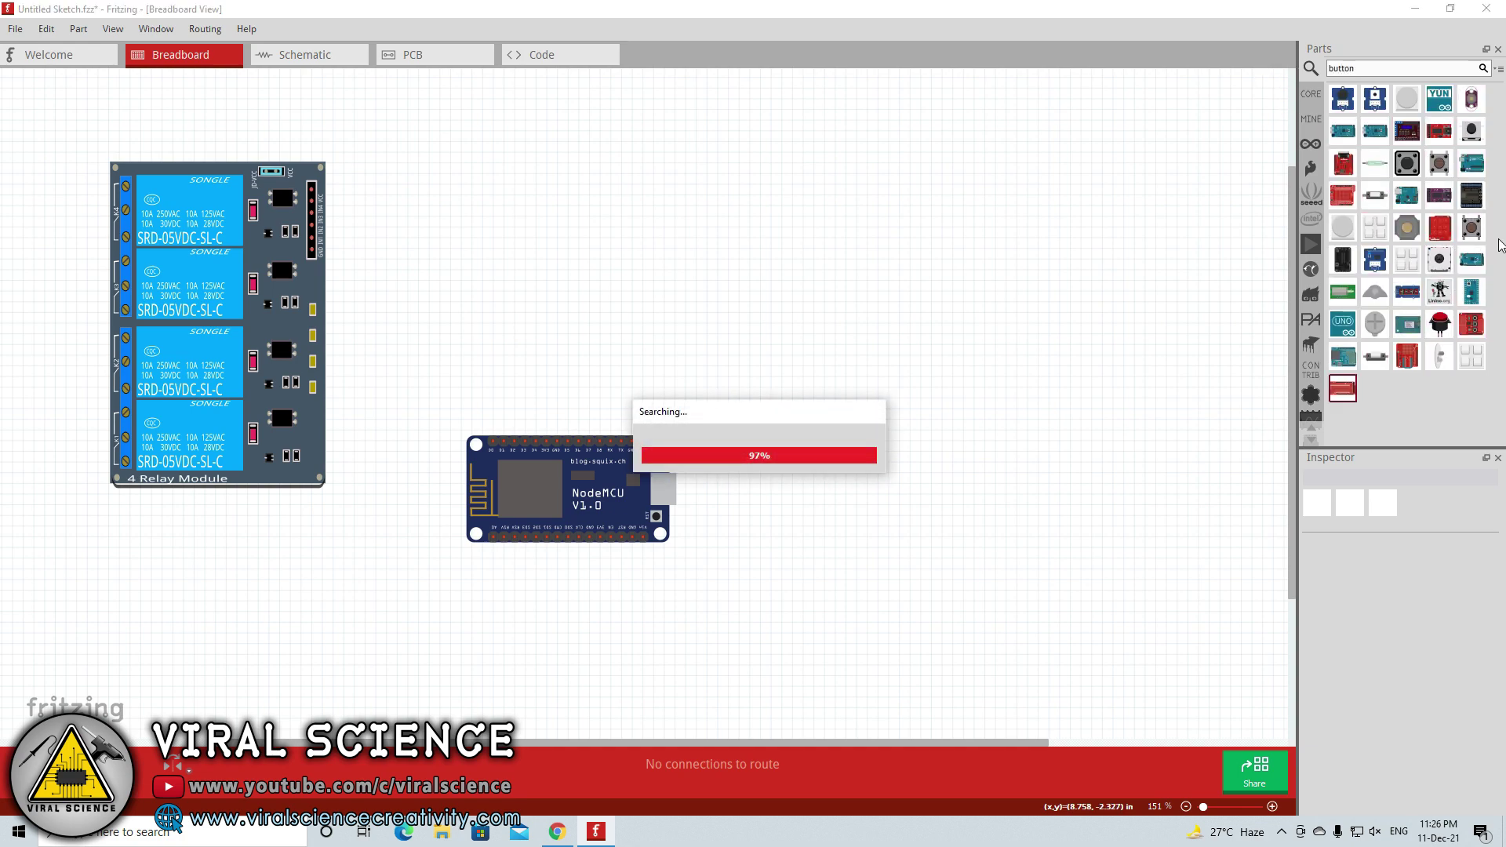
# Place the generic SMD pushbutton at about 6.48, -1.61 in and examine its footprint in PCB view before returning to Breadboard view
pyautogui.click(1438, 163)
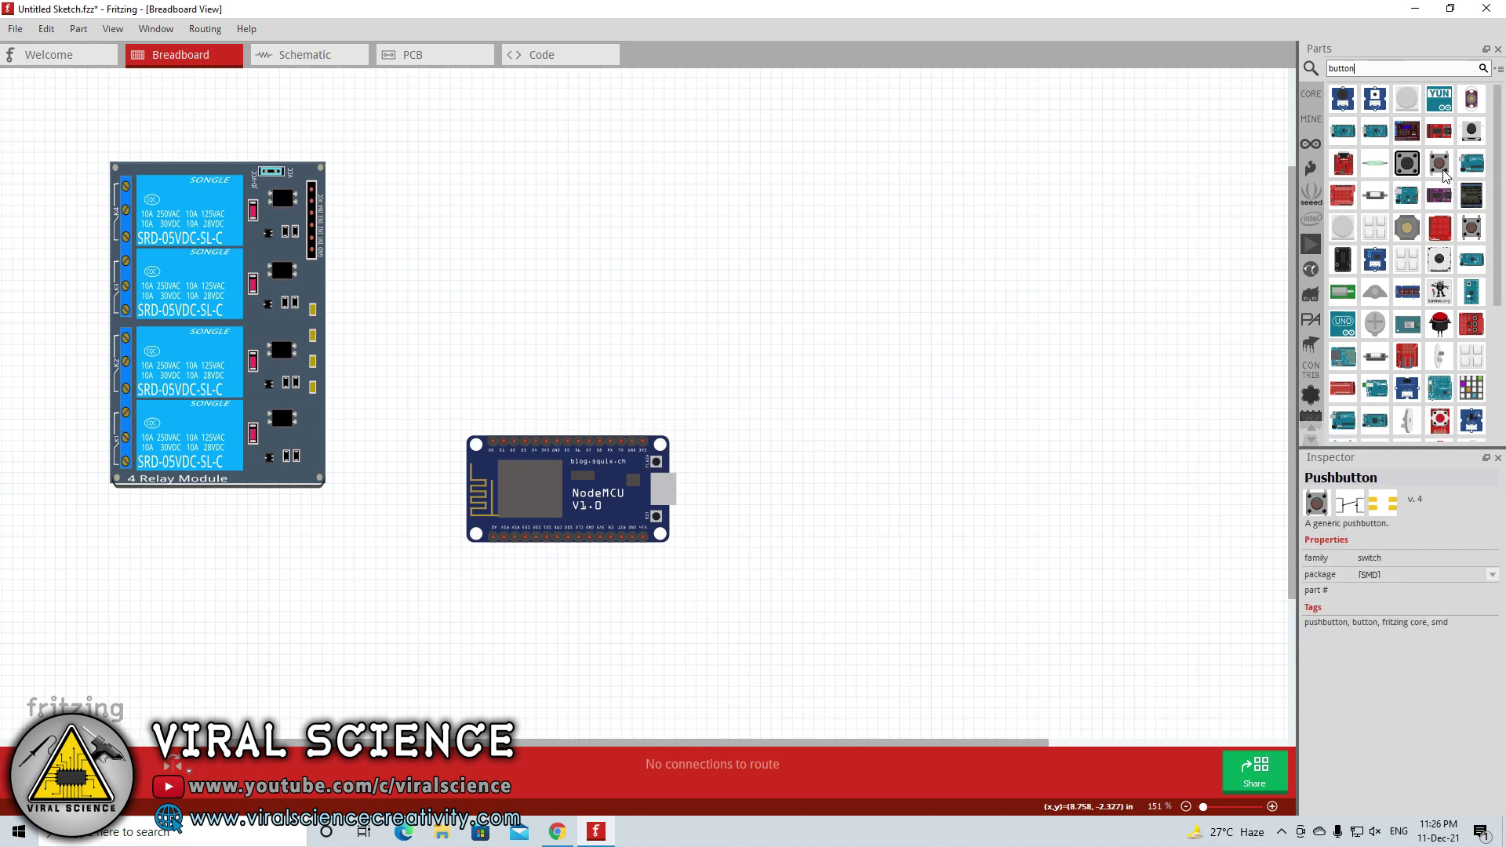
pyautogui.click(1440, 167)
pyautogui.moveTo(1439, 179); pyautogui.dragTo(1014, 154)
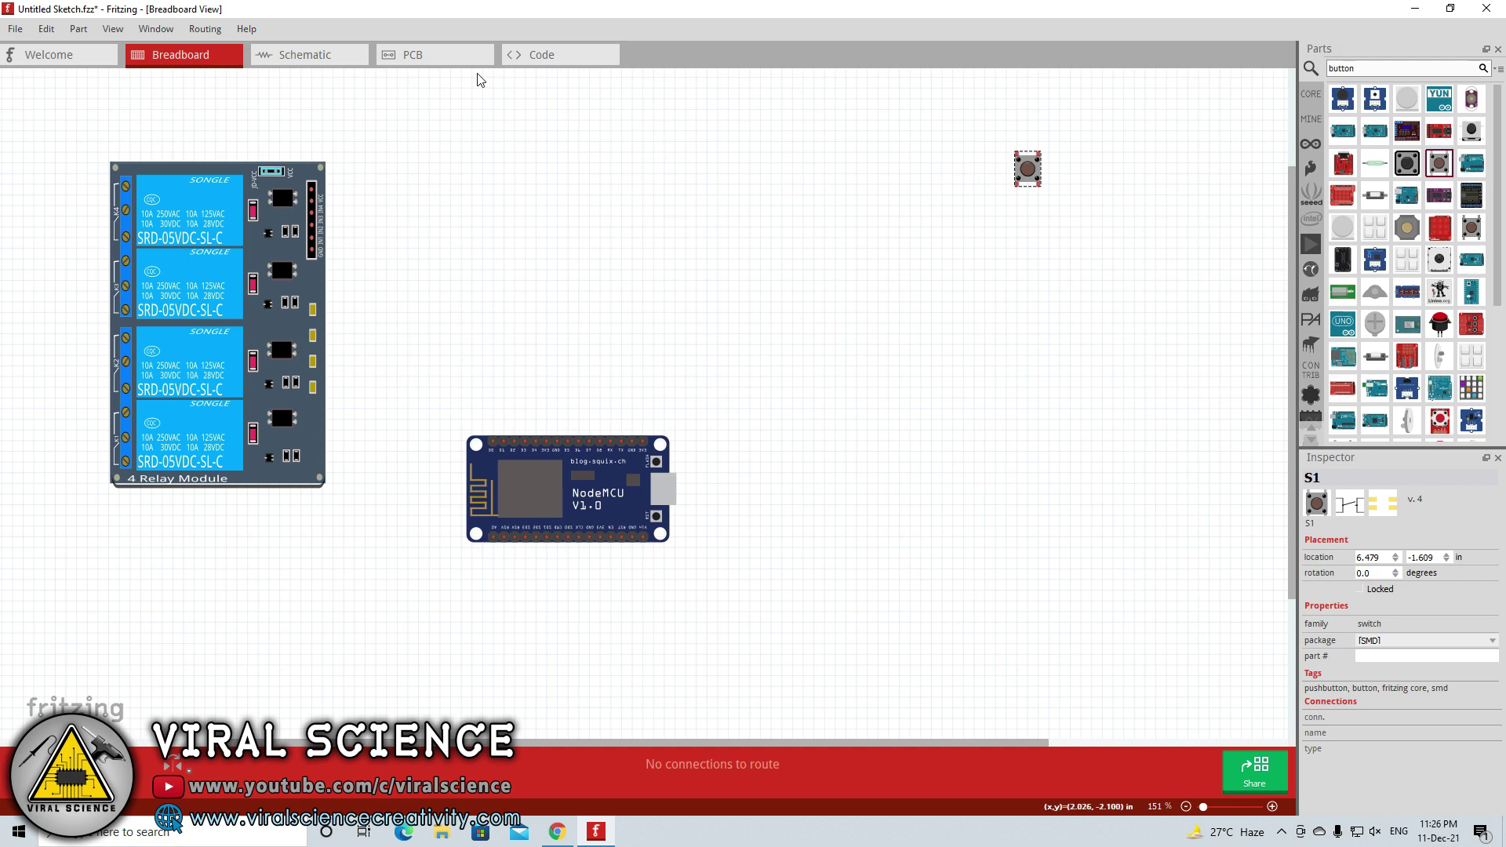
pyautogui.click(421, 50)
pyautogui.moveTo(538, 162); pyautogui.dragTo(634, 304)
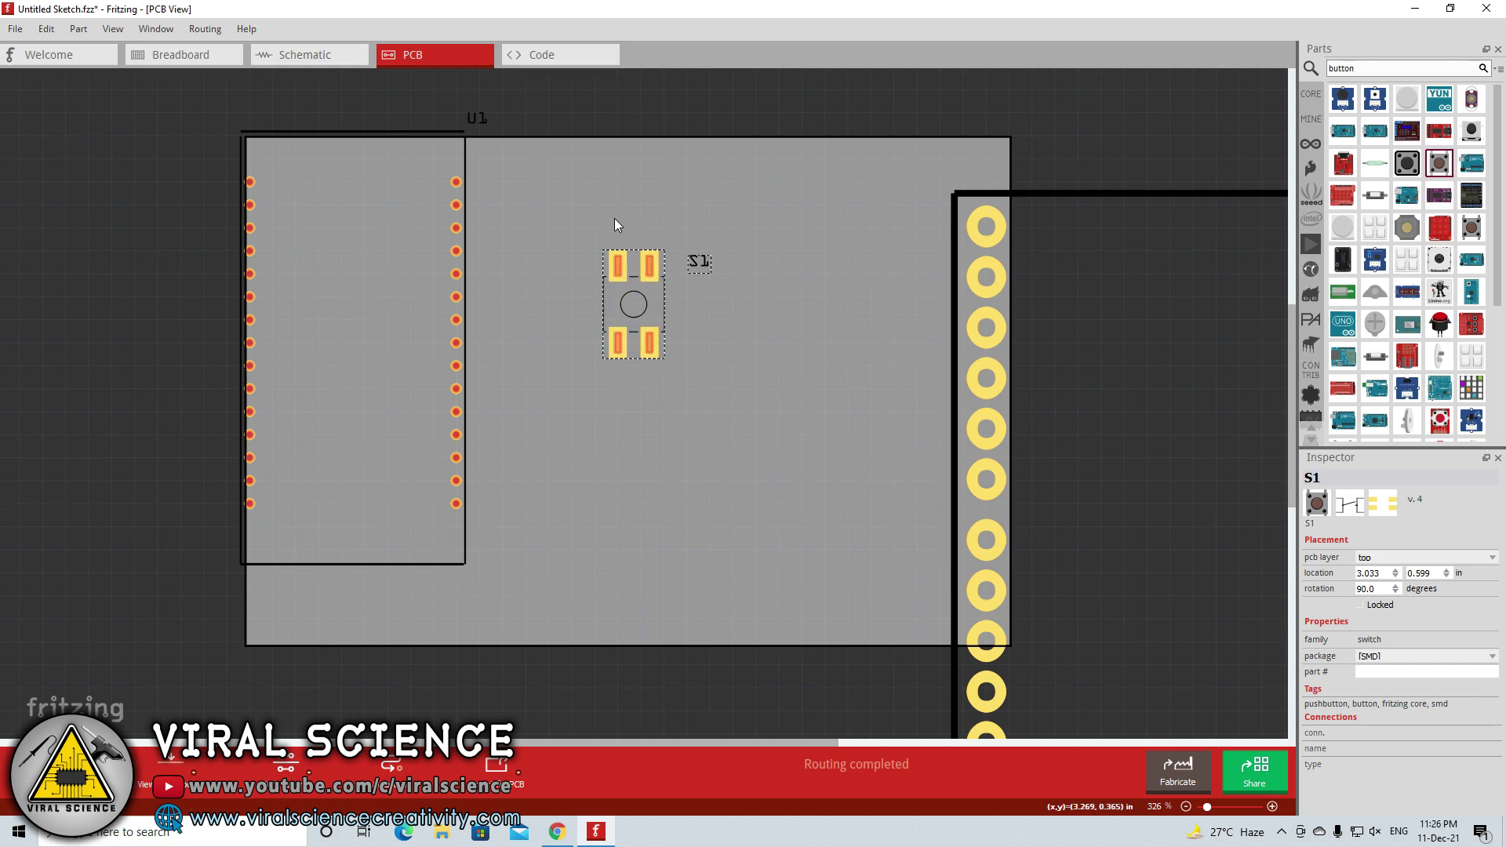
pyautogui.click(182, 53)
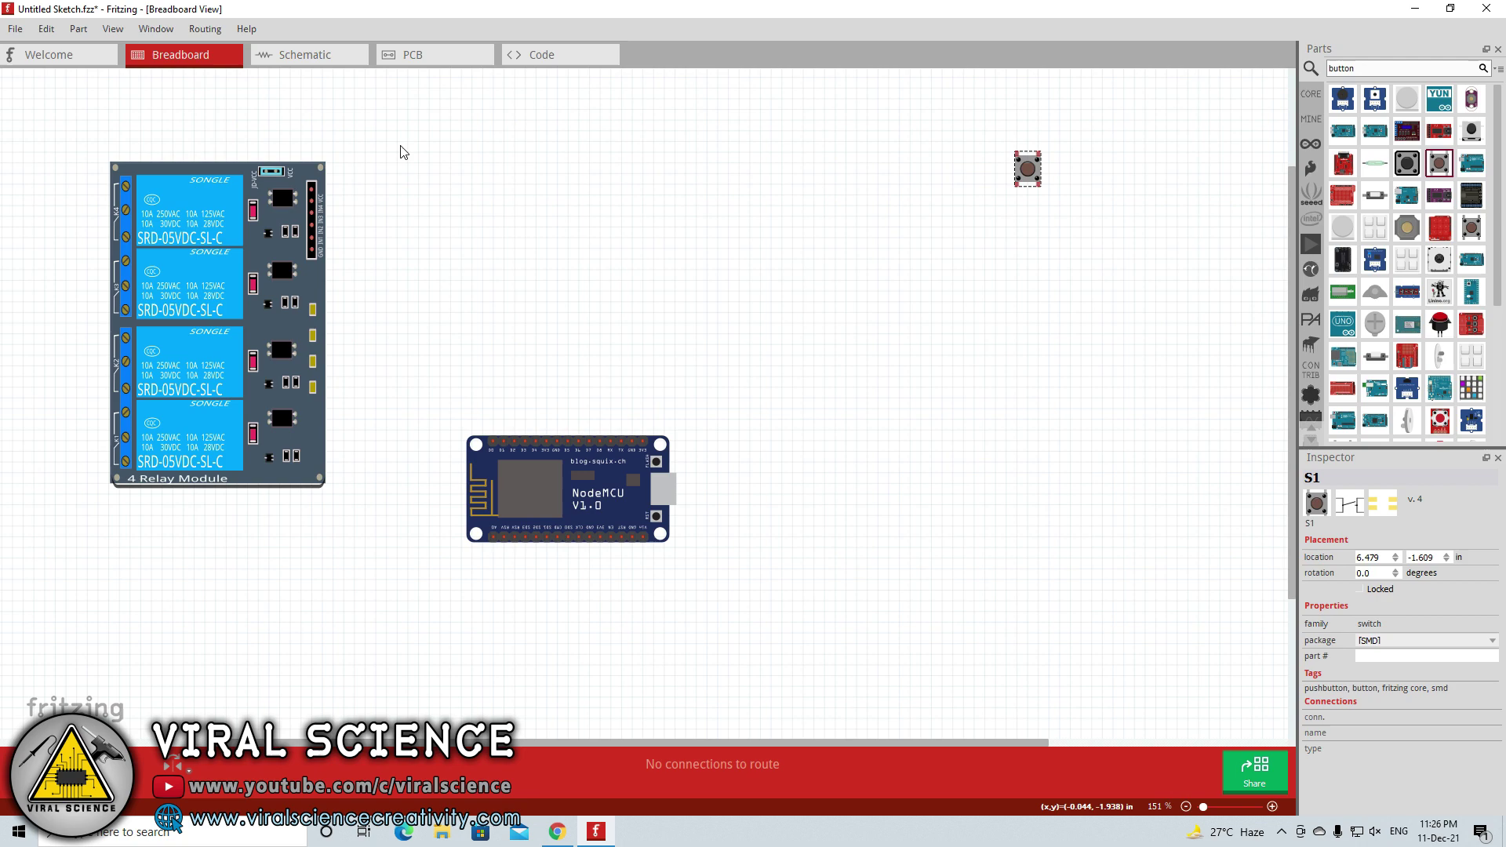
# Place two ksa_sealed Momentary Switch parts, one above the other, at about 4.68, -0.91 in and 4.68, -0.41 in
pyautogui.click(1471, 228)
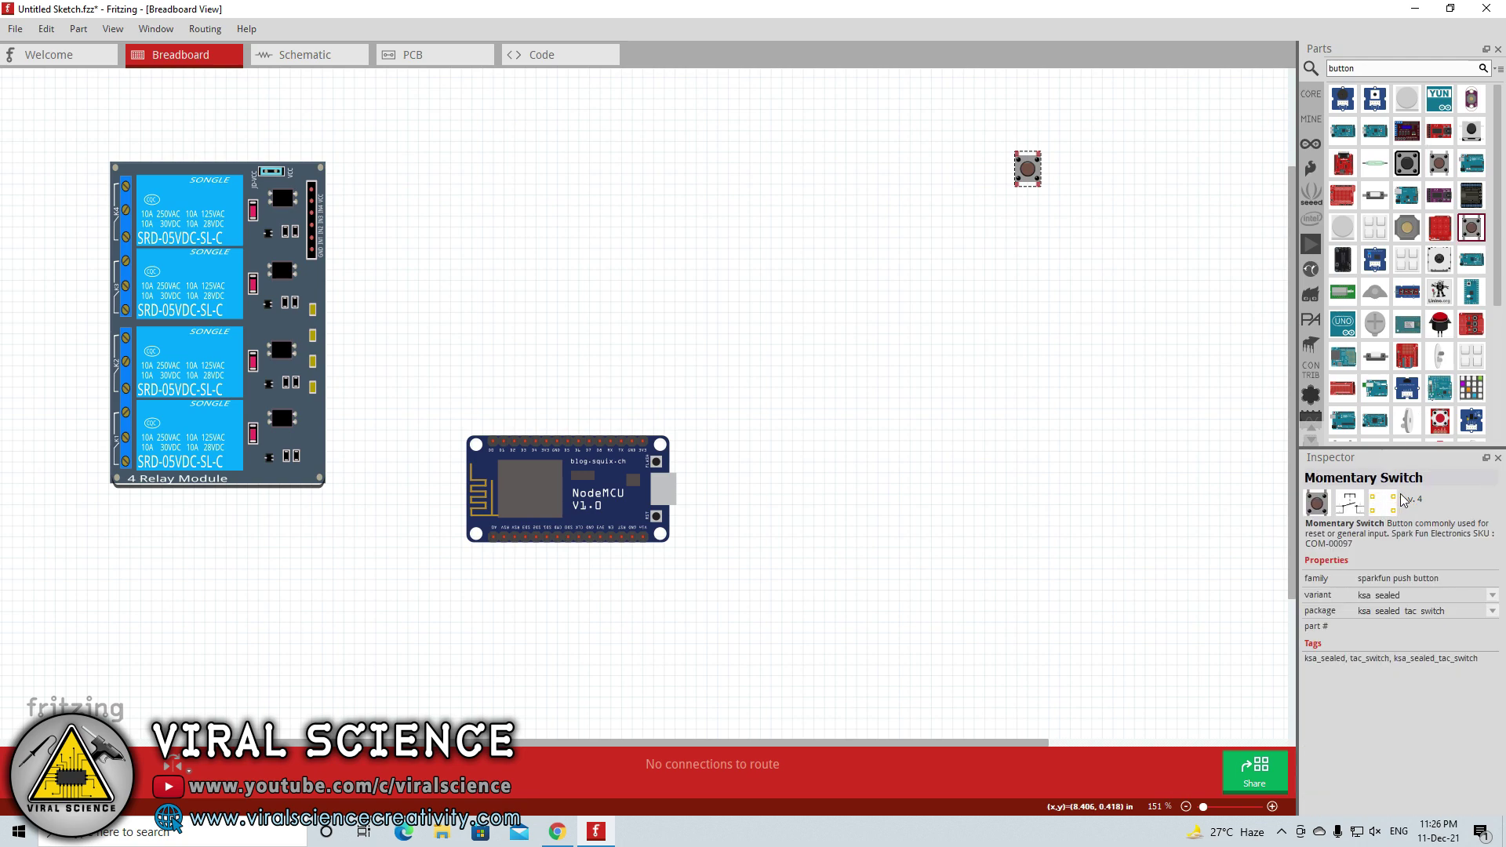
pyautogui.moveTo(1475, 242); pyautogui.dragTo(843, 299)
# Rotate the upper momentary switch to -90 degrees and move it up to about 4.73, -1.47 in
pyautogui.rightClick(838, 230)
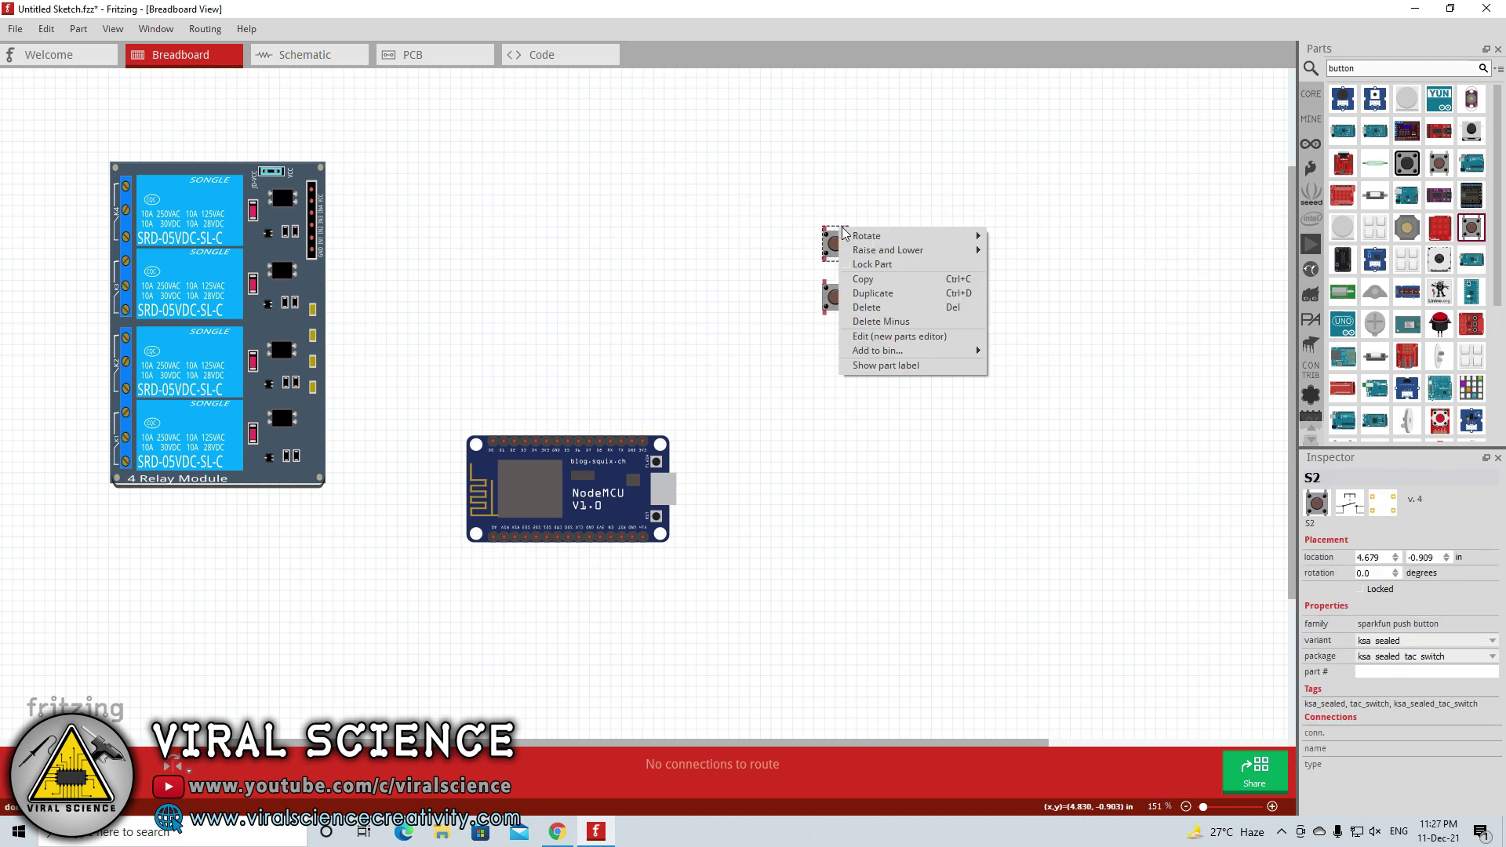
pyautogui.moveTo(902, 235)
pyautogui.click(1059, 267)
pyautogui.rightClick(844, 243)
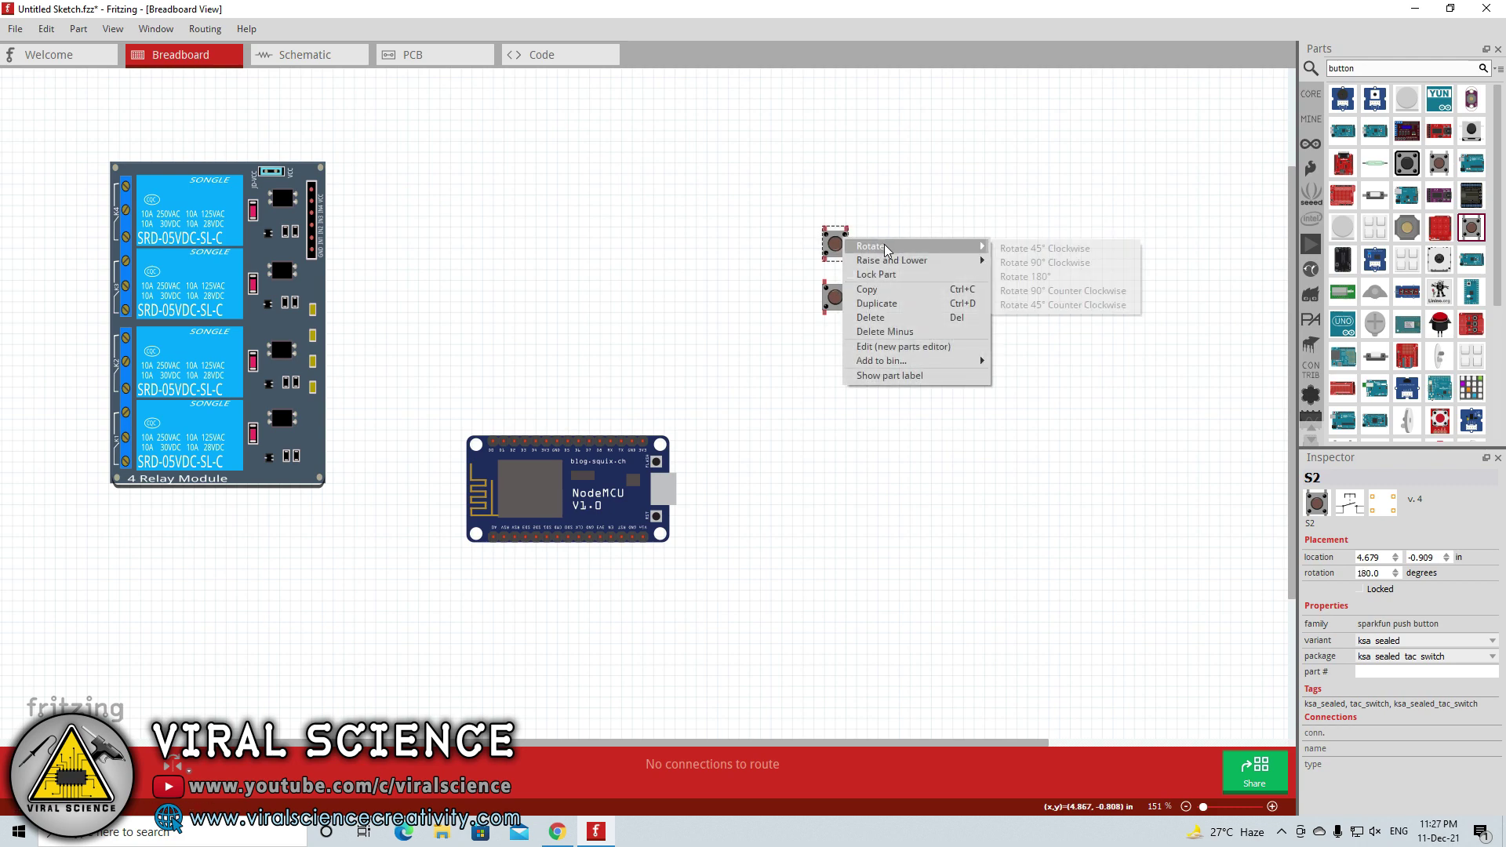
pyautogui.click(1048, 263)
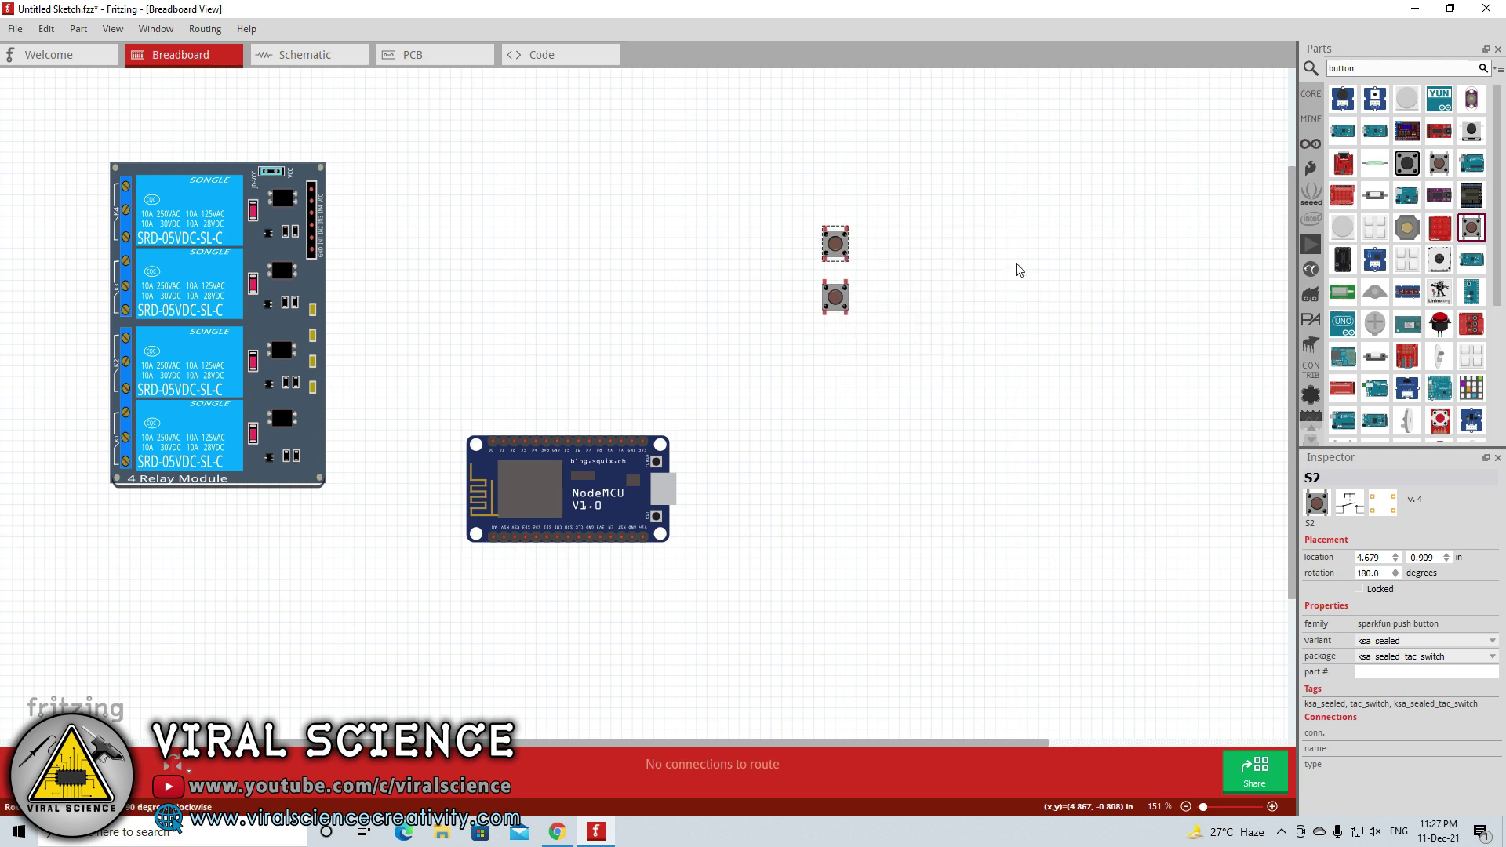
pyautogui.moveTo(839, 251); pyautogui.dragTo(845, 193)
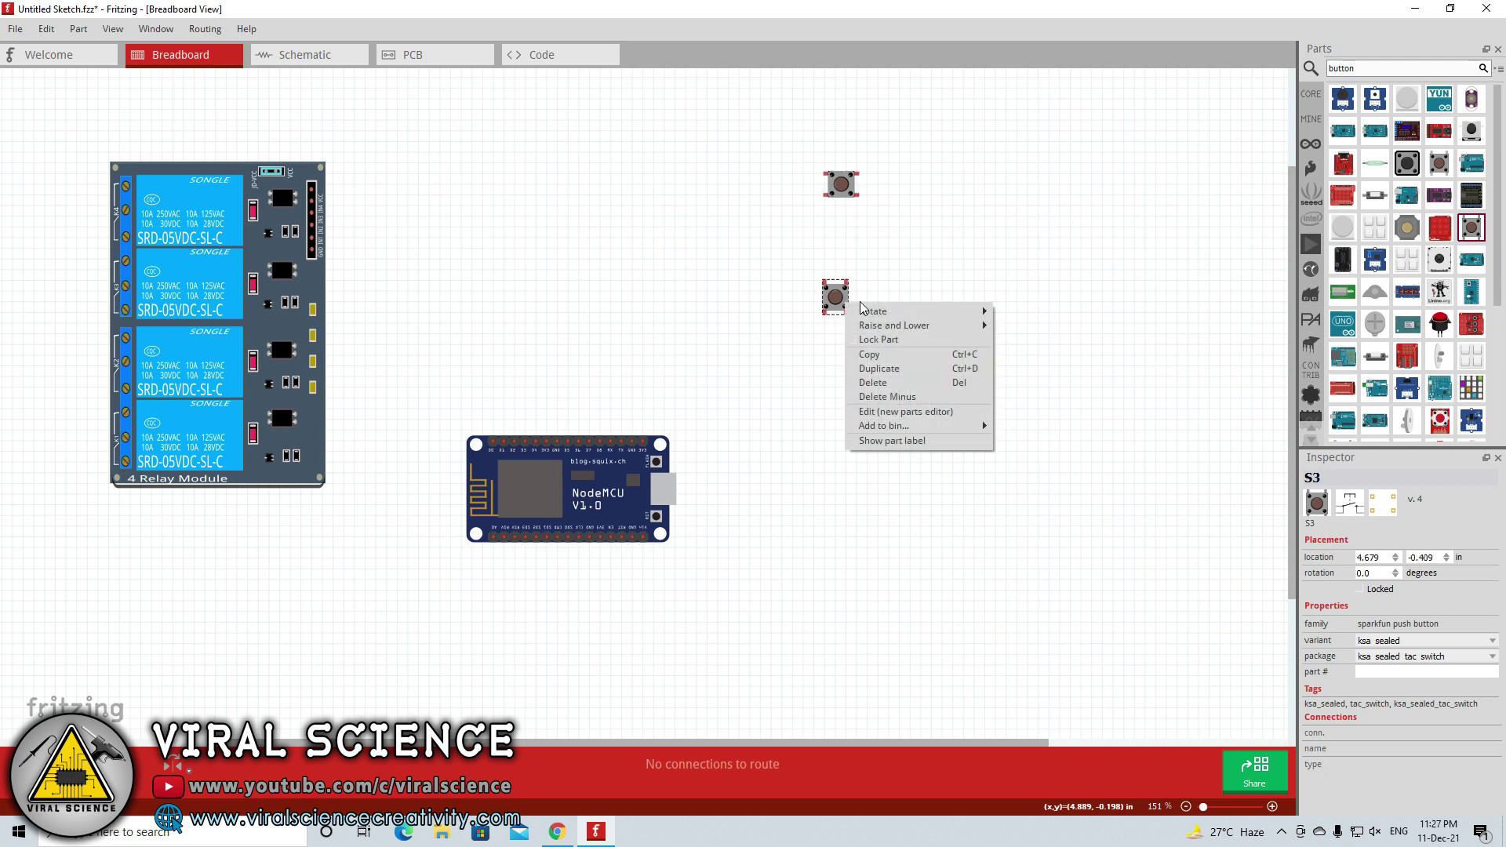
# Rotate the lower momentary switch to 90 degrees and move it beneath the upper one, at about 4.72, -0.86 in
pyautogui.click(1036, 325)
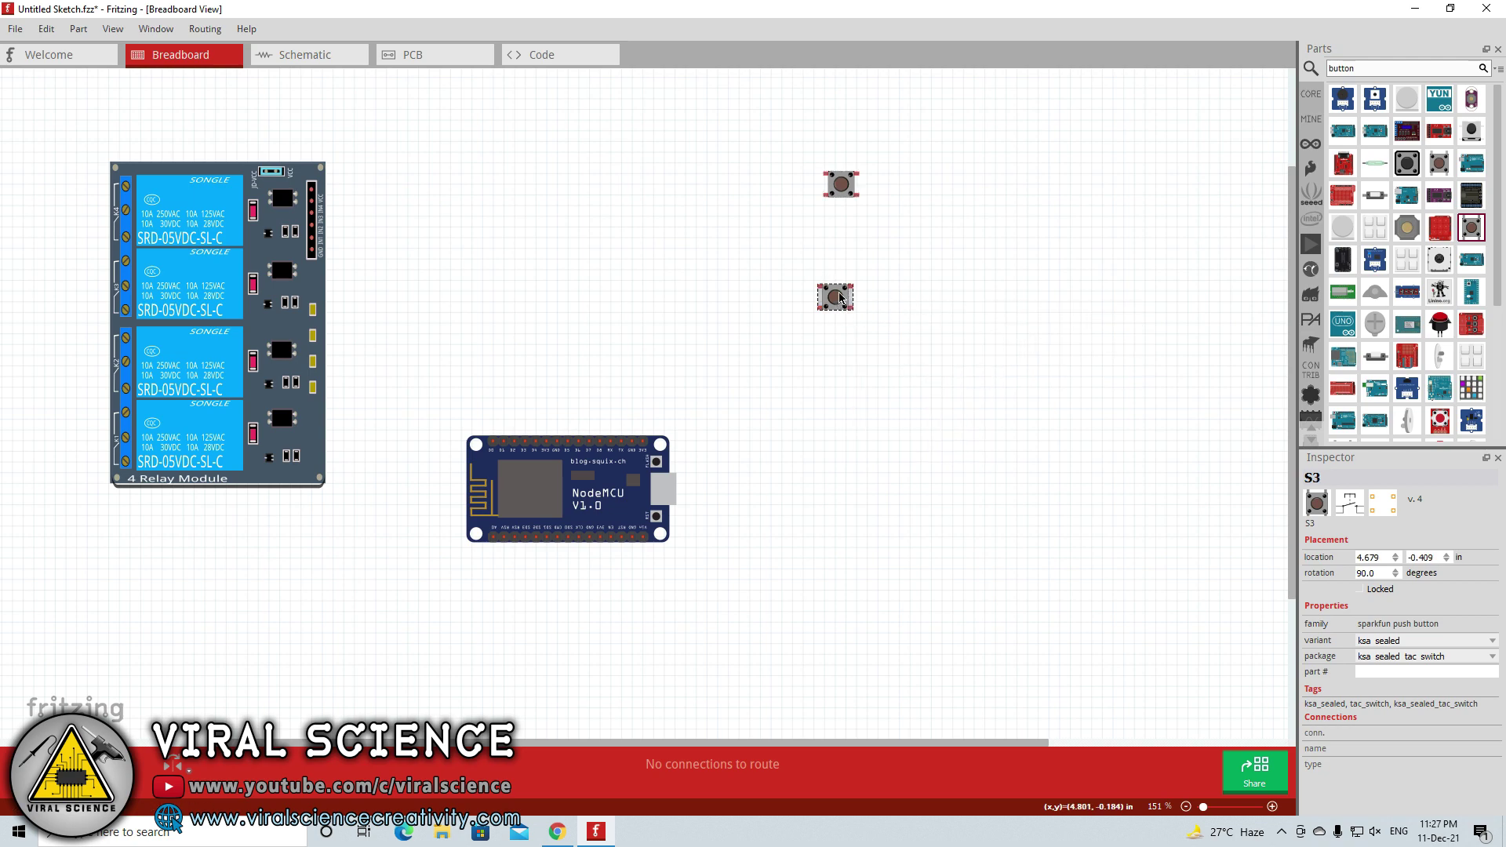
pyautogui.moveTo(841, 299); pyautogui.dragTo(852, 194)
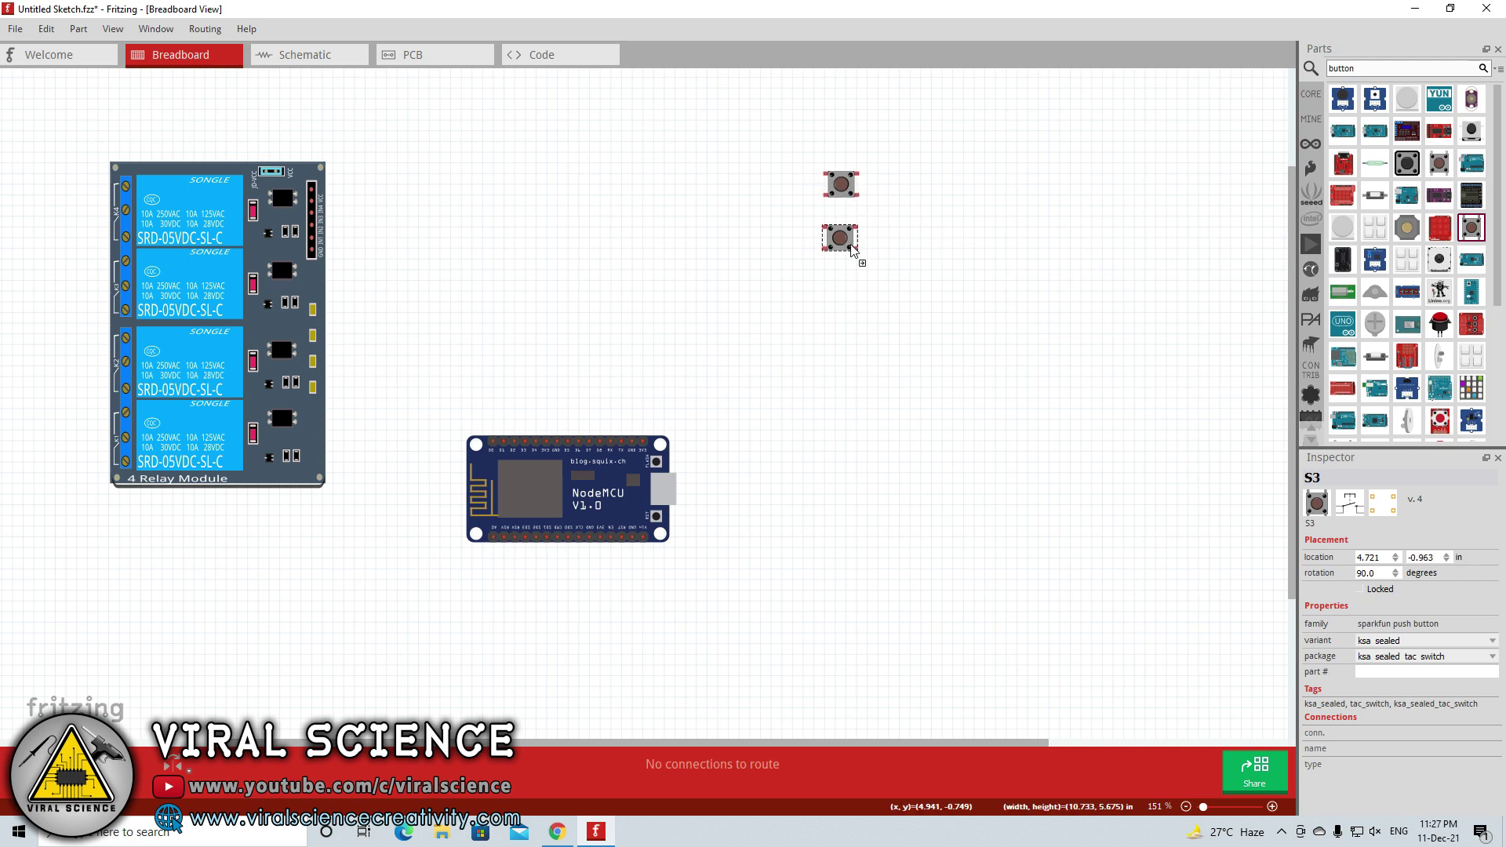
pyautogui.moveTo(847, 252); pyautogui.dragTo(848, 263)
# Show the part labels of both momentary switches
pyautogui.click(855, 190)
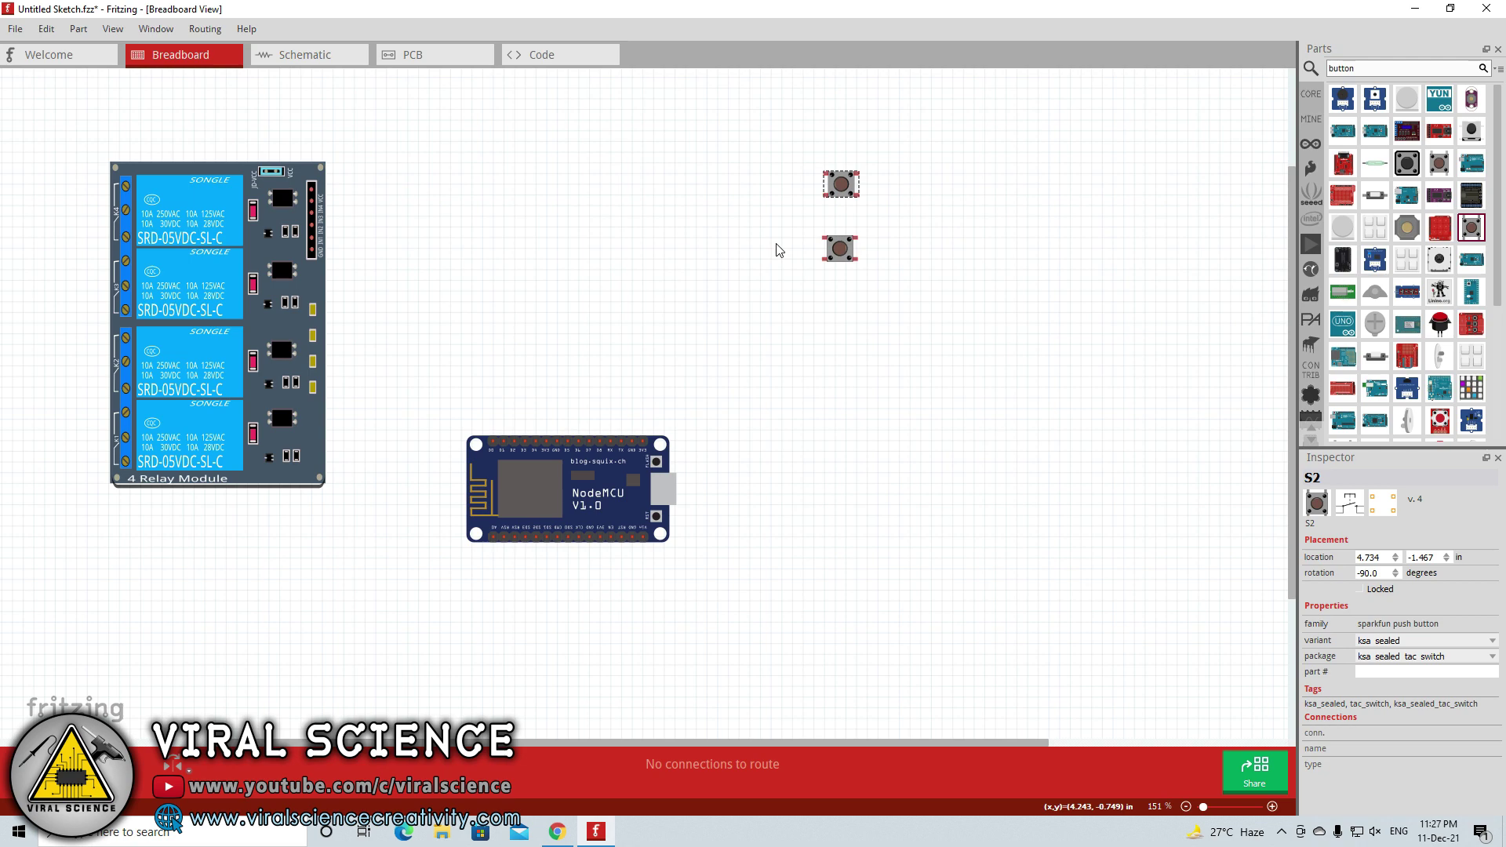
pyautogui.rightClick(841, 196)
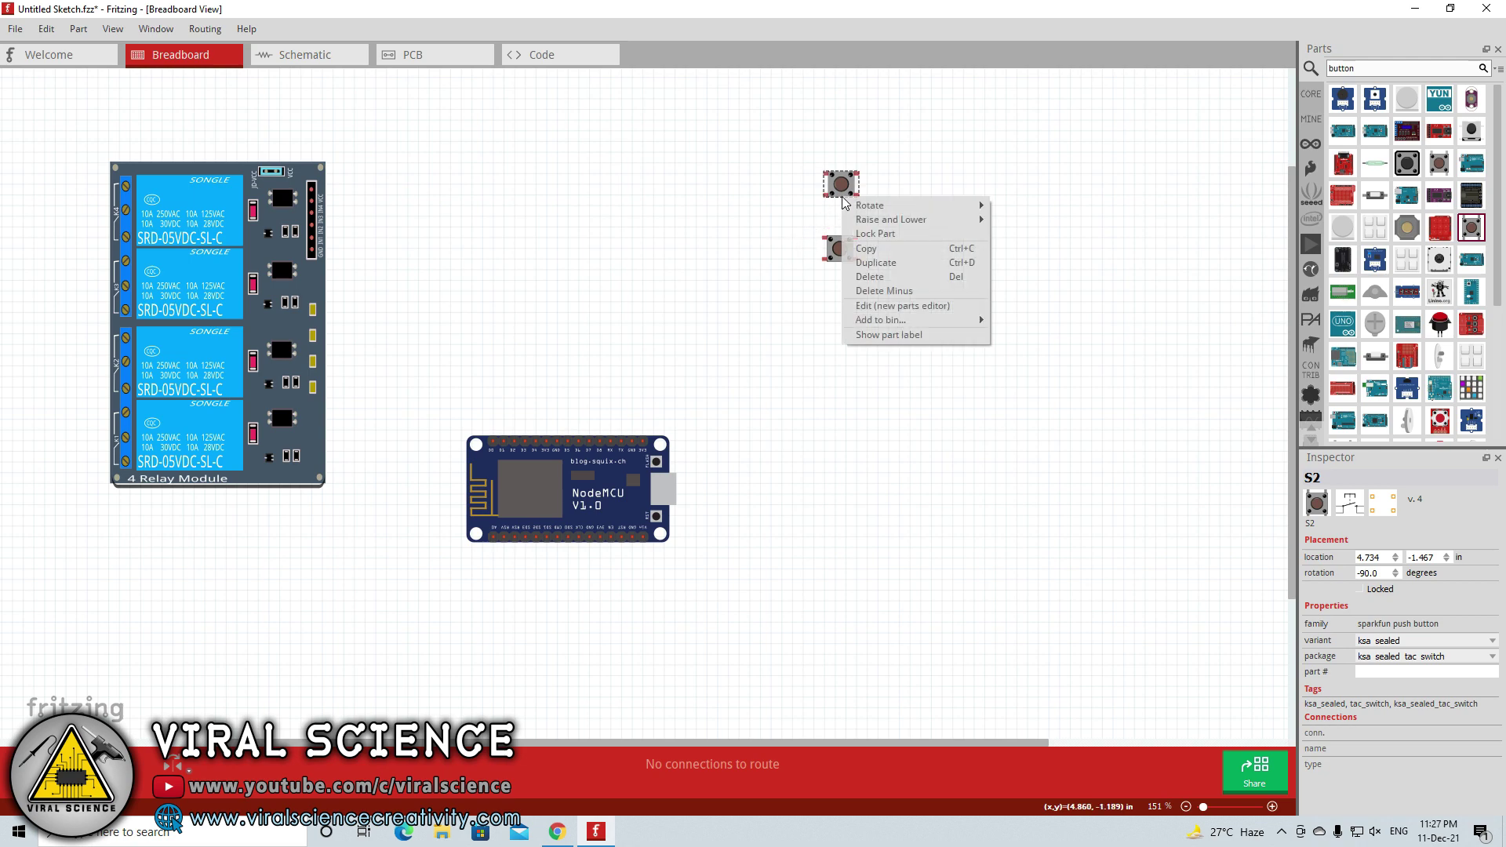
pyautogui.click(906, 338)
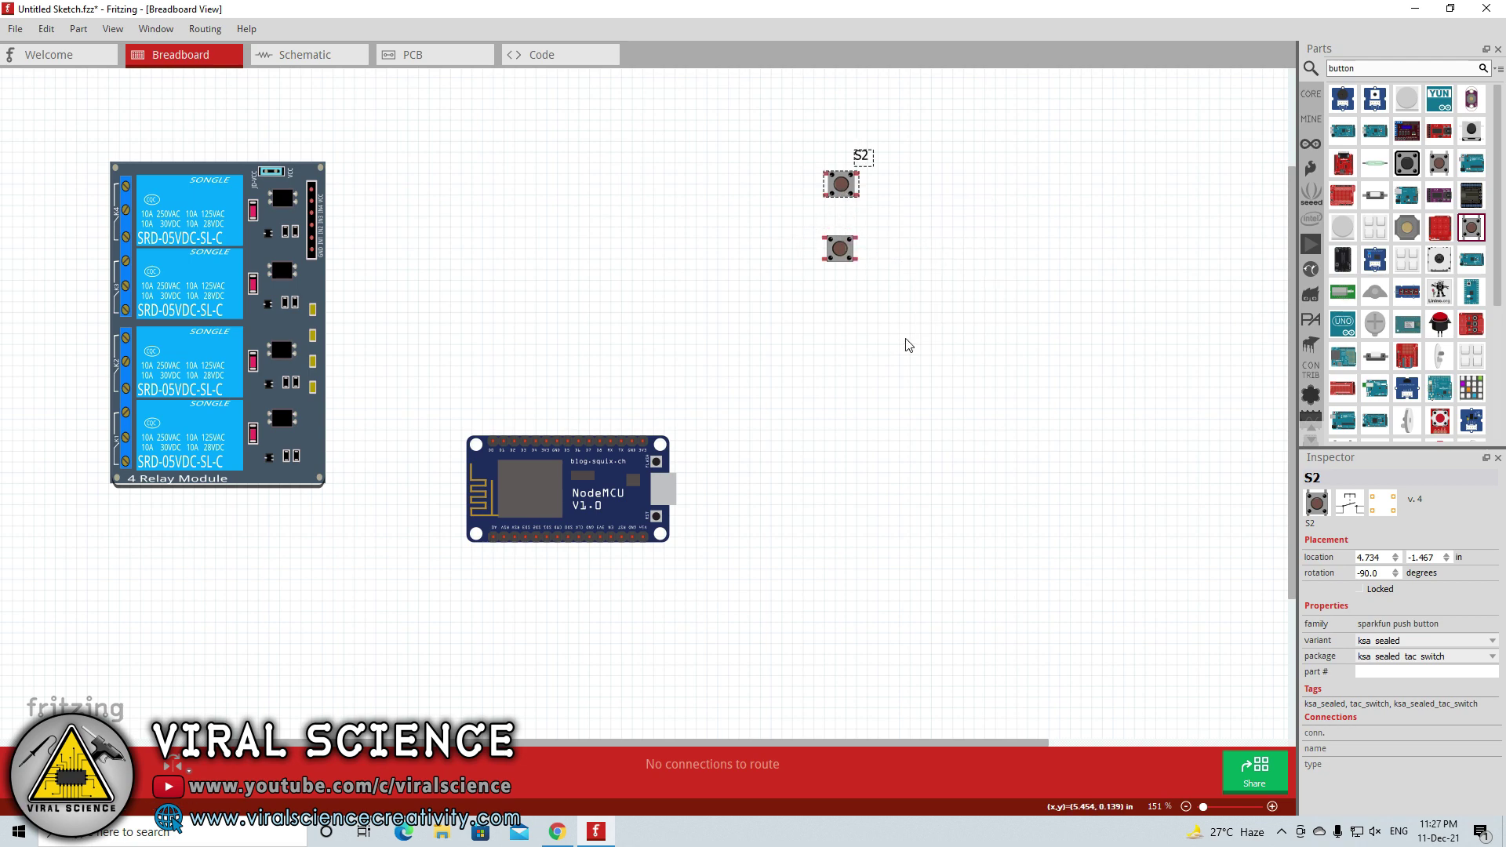
pyautogui.rightClick(836, 258)
pyautogui.click(895, 398)
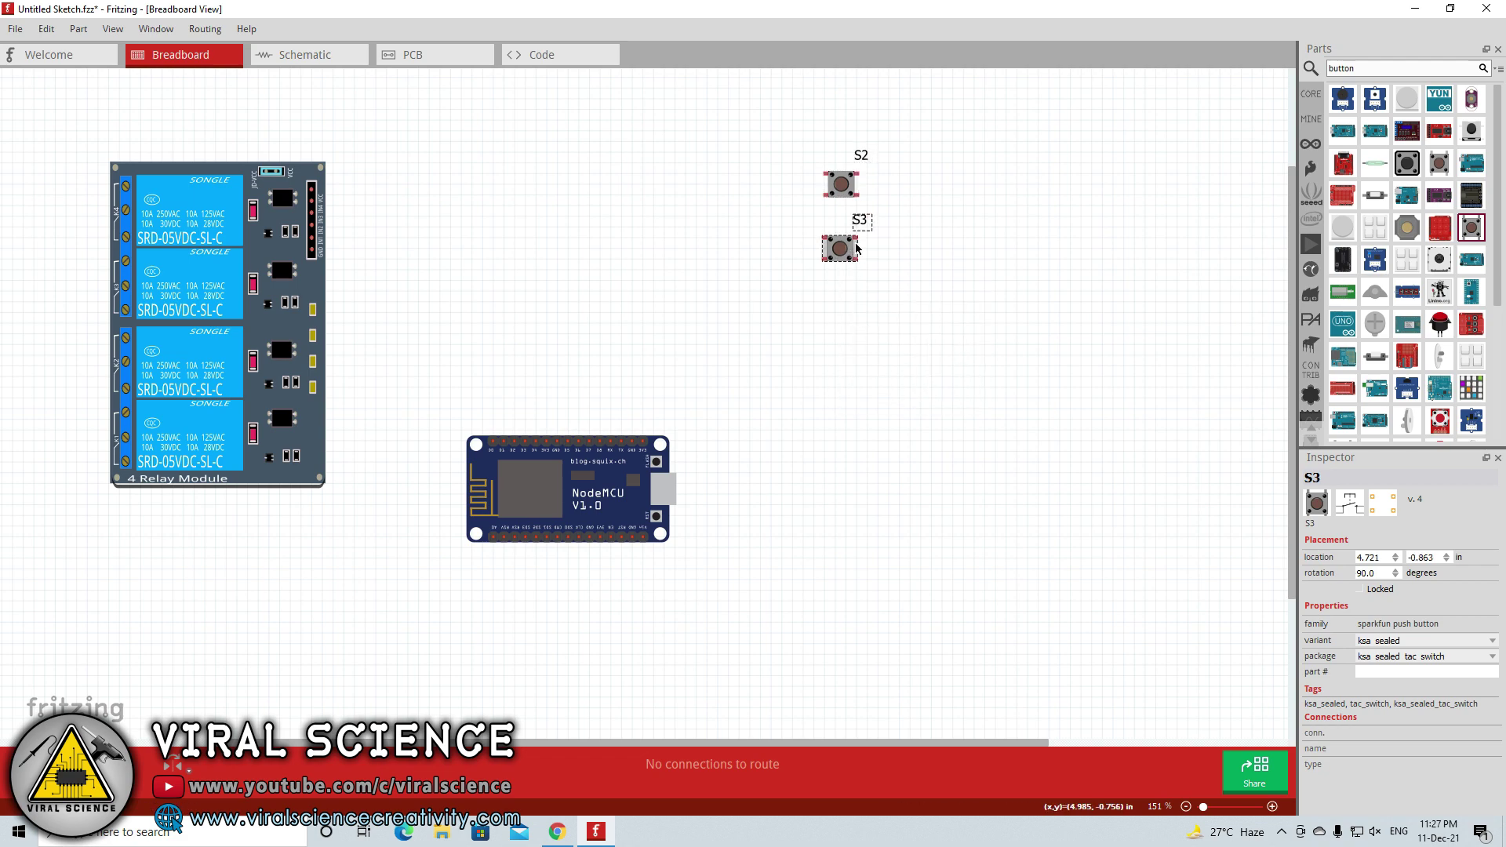
# Rename the upper switch's label to Switch1 and the lower switch's label to Switch2
pyautogui.click(863, 157)
pyautogui.doubleClick(865, 159)
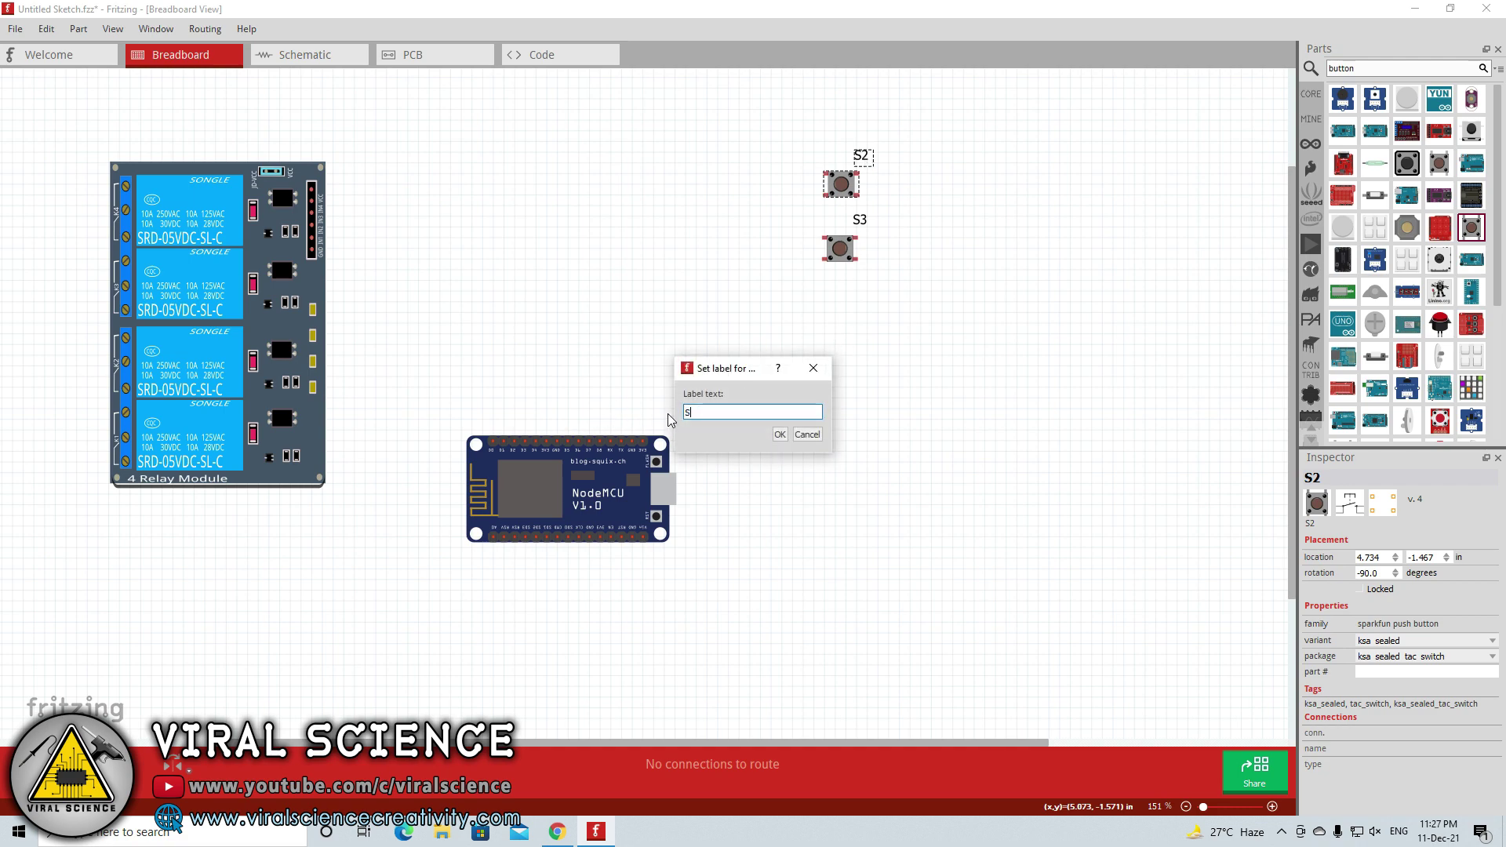
pyautogui.write('Switch1')
pyautogui.click(780, 434)
pyautogui.doubleClick(860, 220)
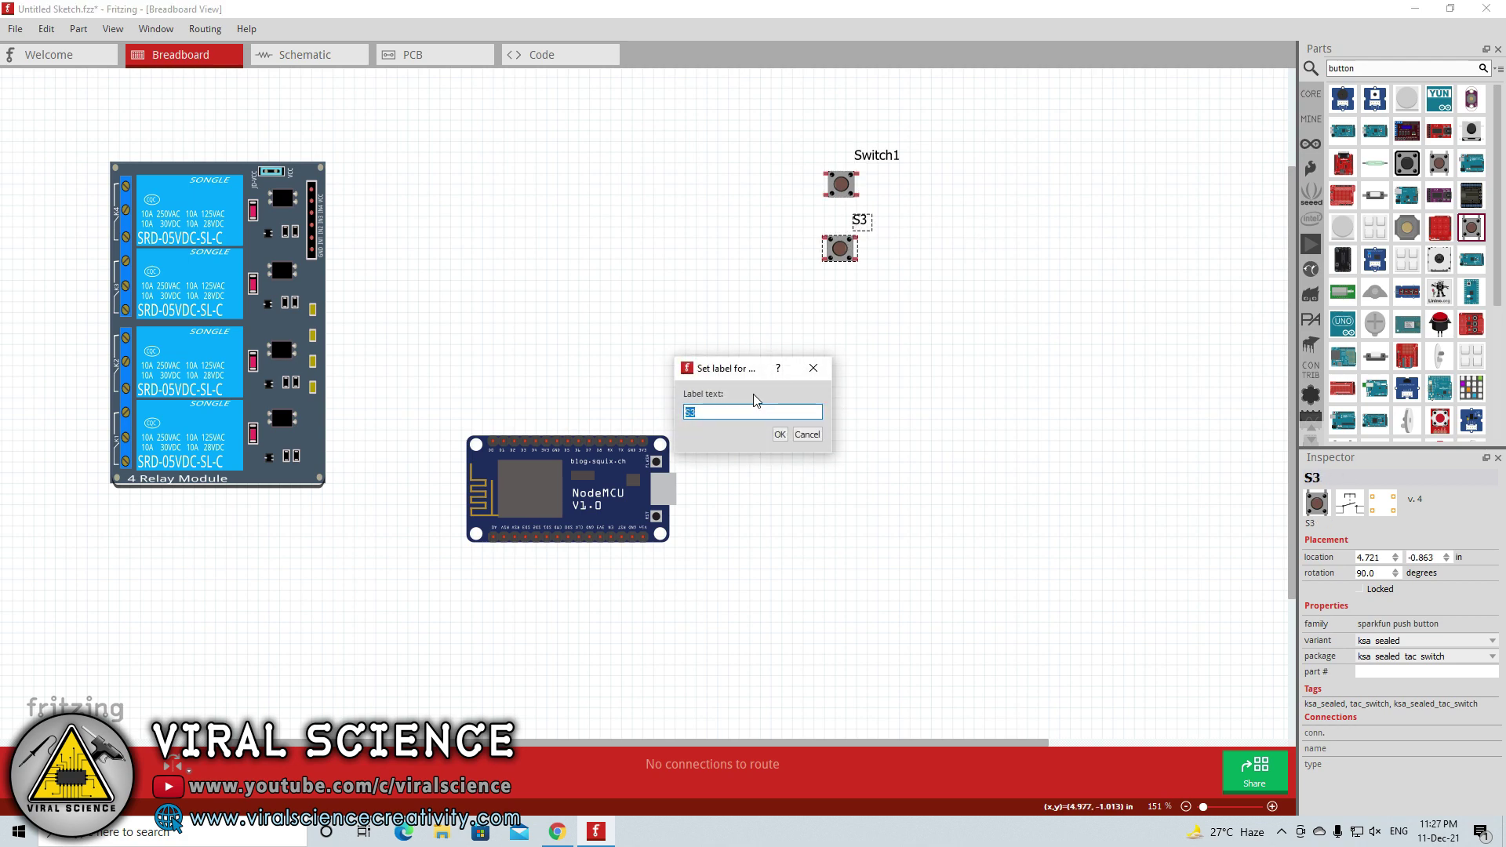
pyautogui.write('Switch2')
pyautogui.click(778, 436)
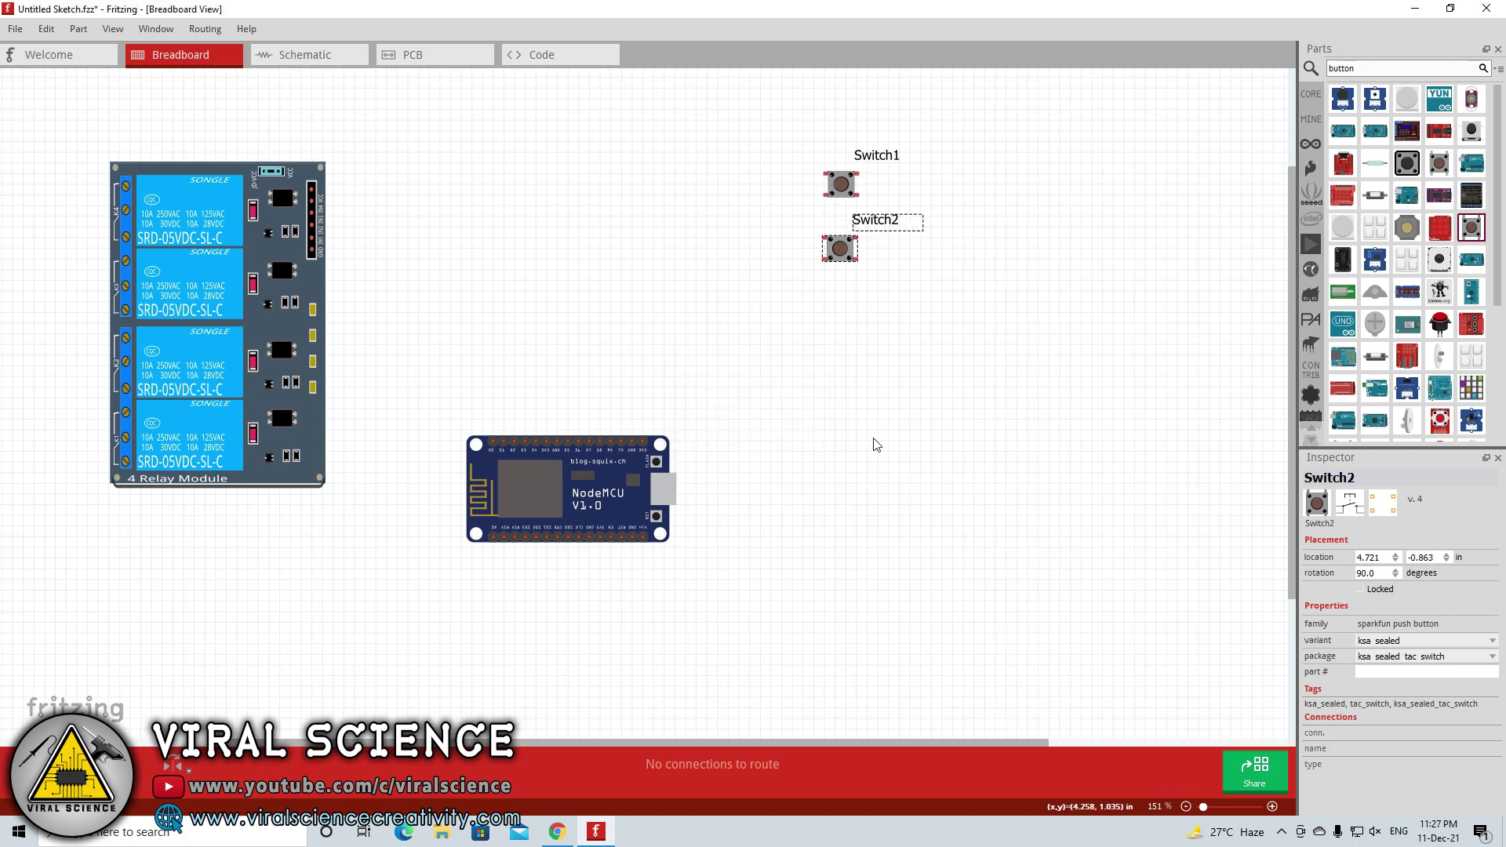
# Move the Switch1 and Switch2 labels directly to the right of their respective switches
pyautogui.moveTo(886, 223); pyautogui.dragTo(893, 252)
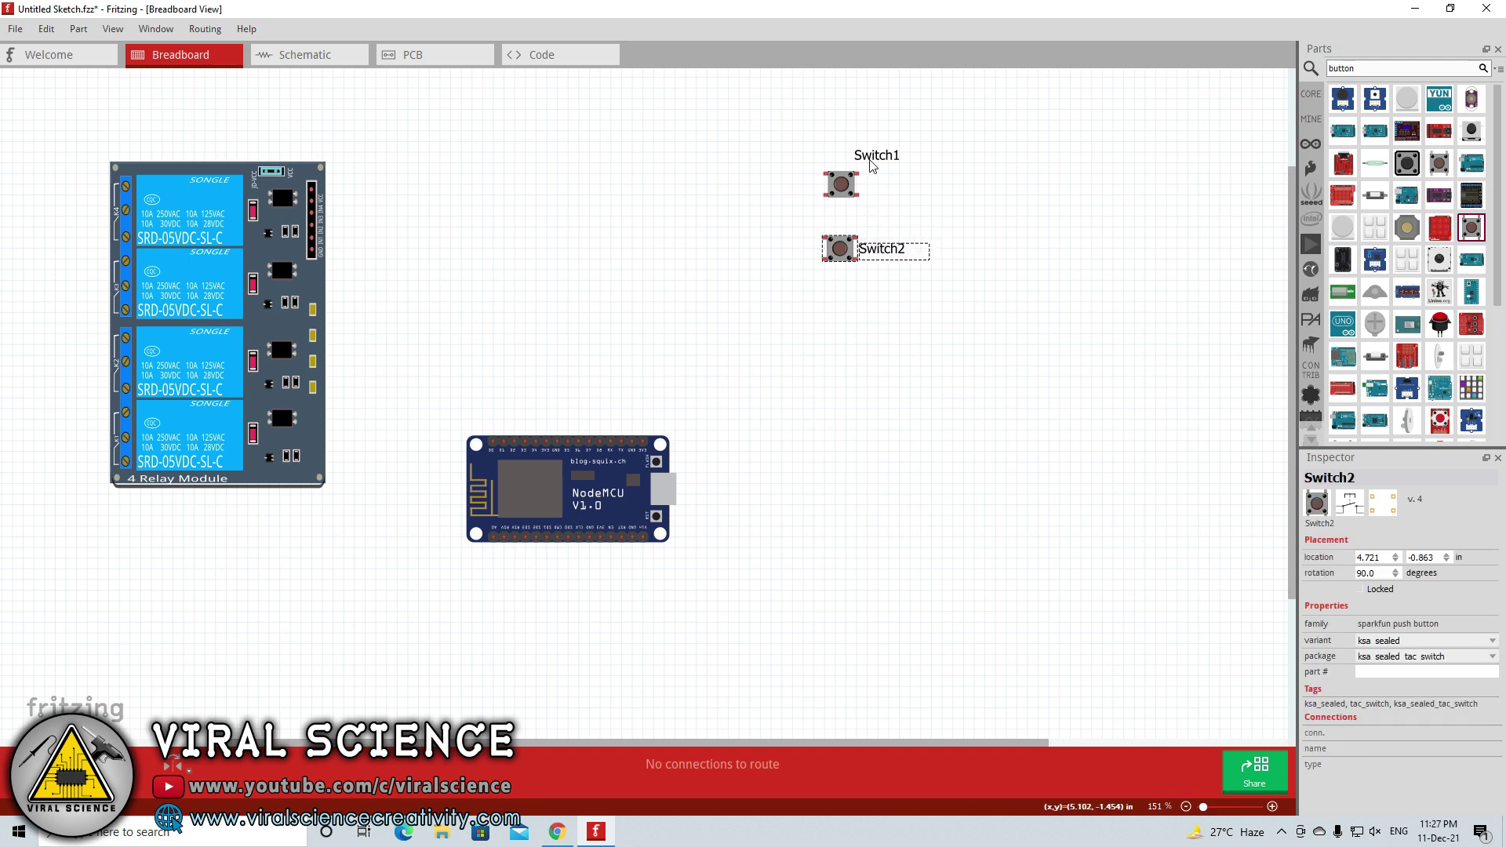
pyautogui.moveTo(873, 165); pyautogui.dragTo(880, 194)
pyautogui.click(726, 439)
pyautogui.click(848, 255)
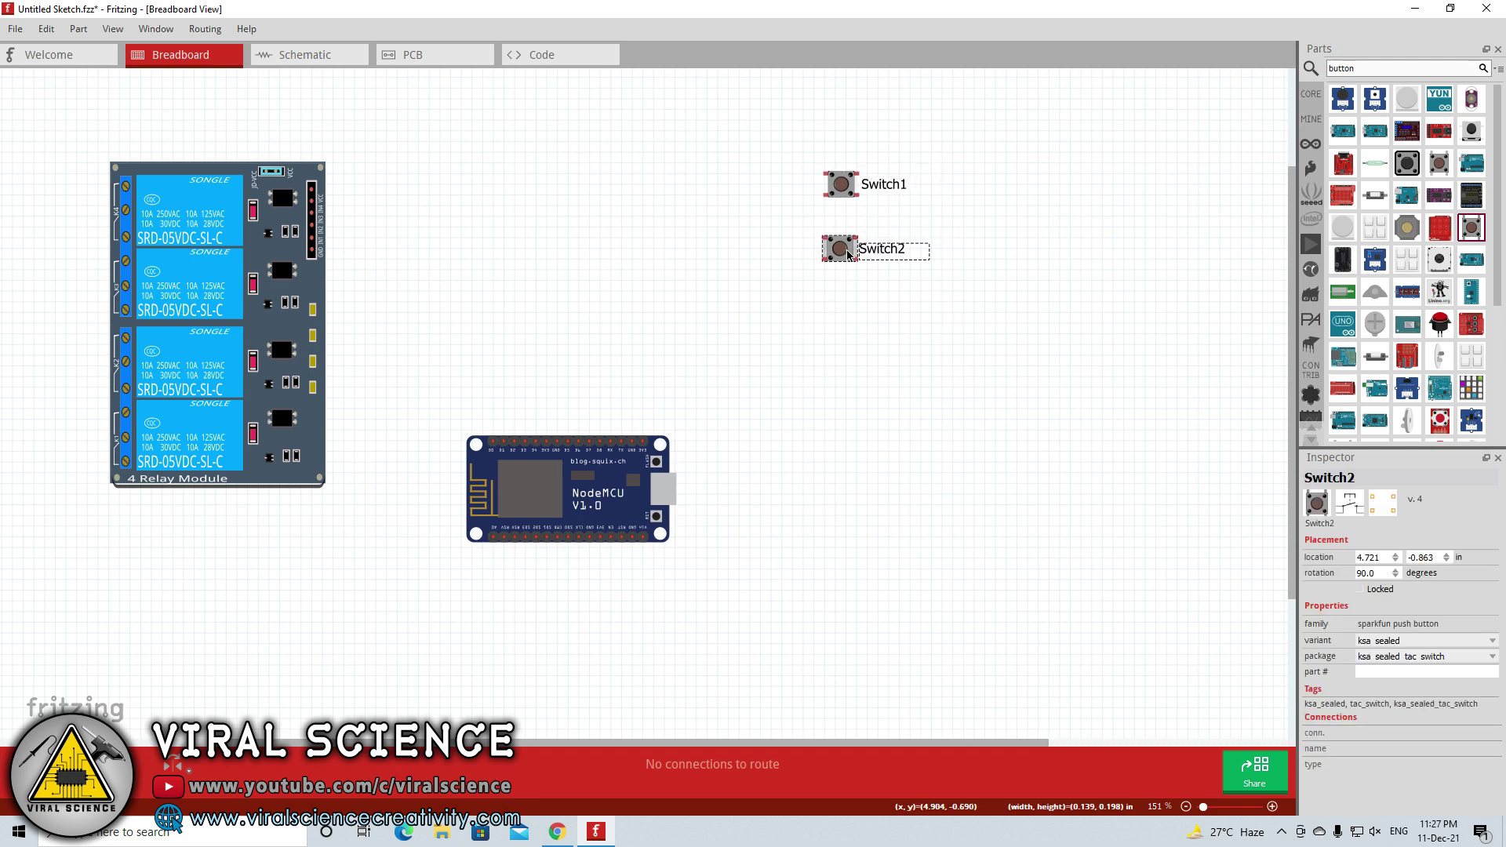
pyautogui.click(854, 401)
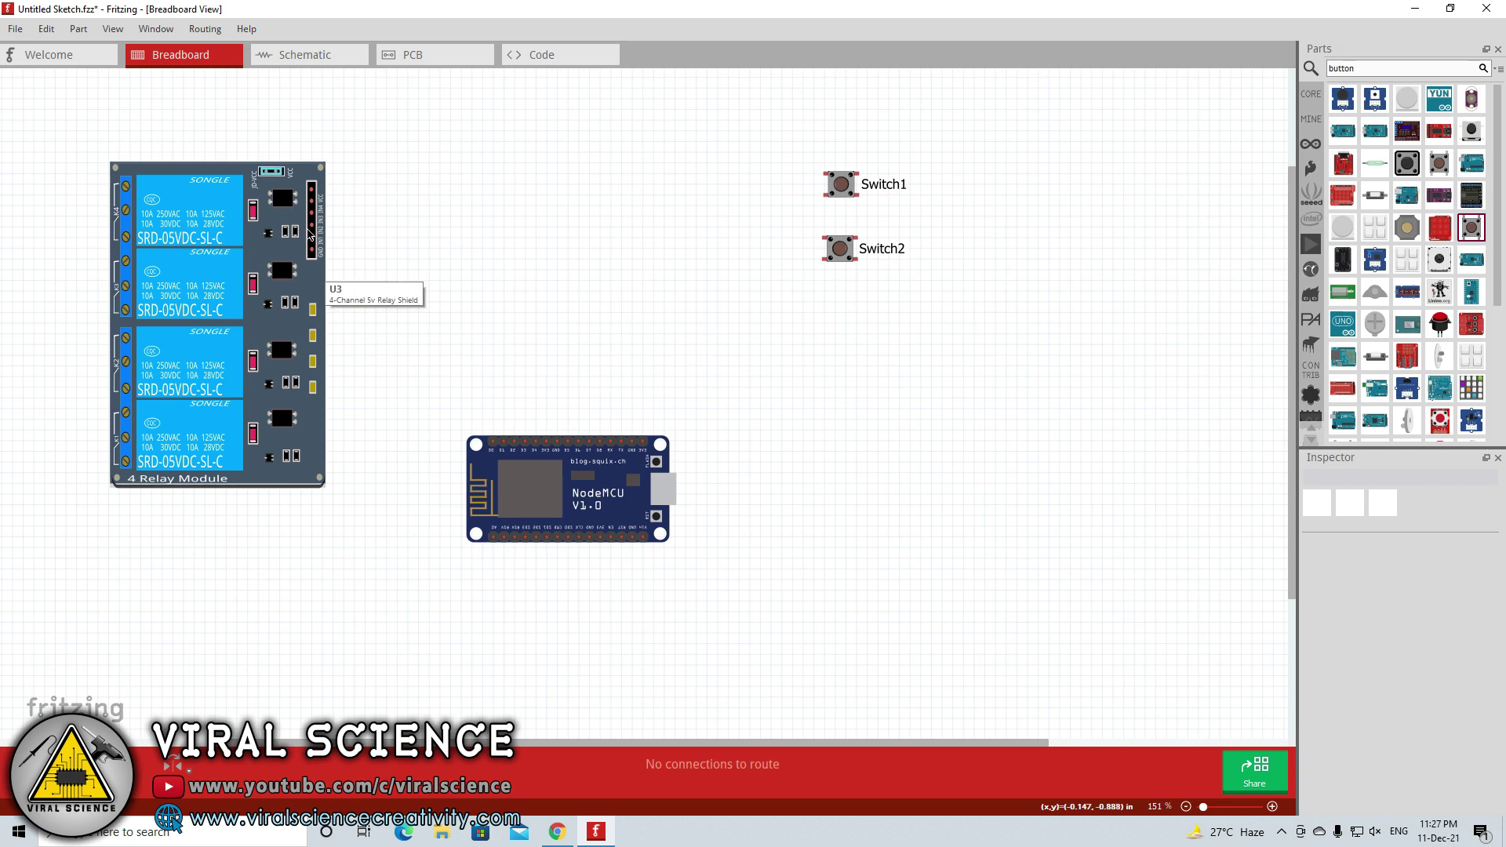
# Wire the relay shield's GND pin to the NodeMCU's lower-row GND pin next to Vin
pyautogui.keyDown('ctrl'); pyautogui.scroll(3, 544, 402); pyautogui.keyUp('ctrl')
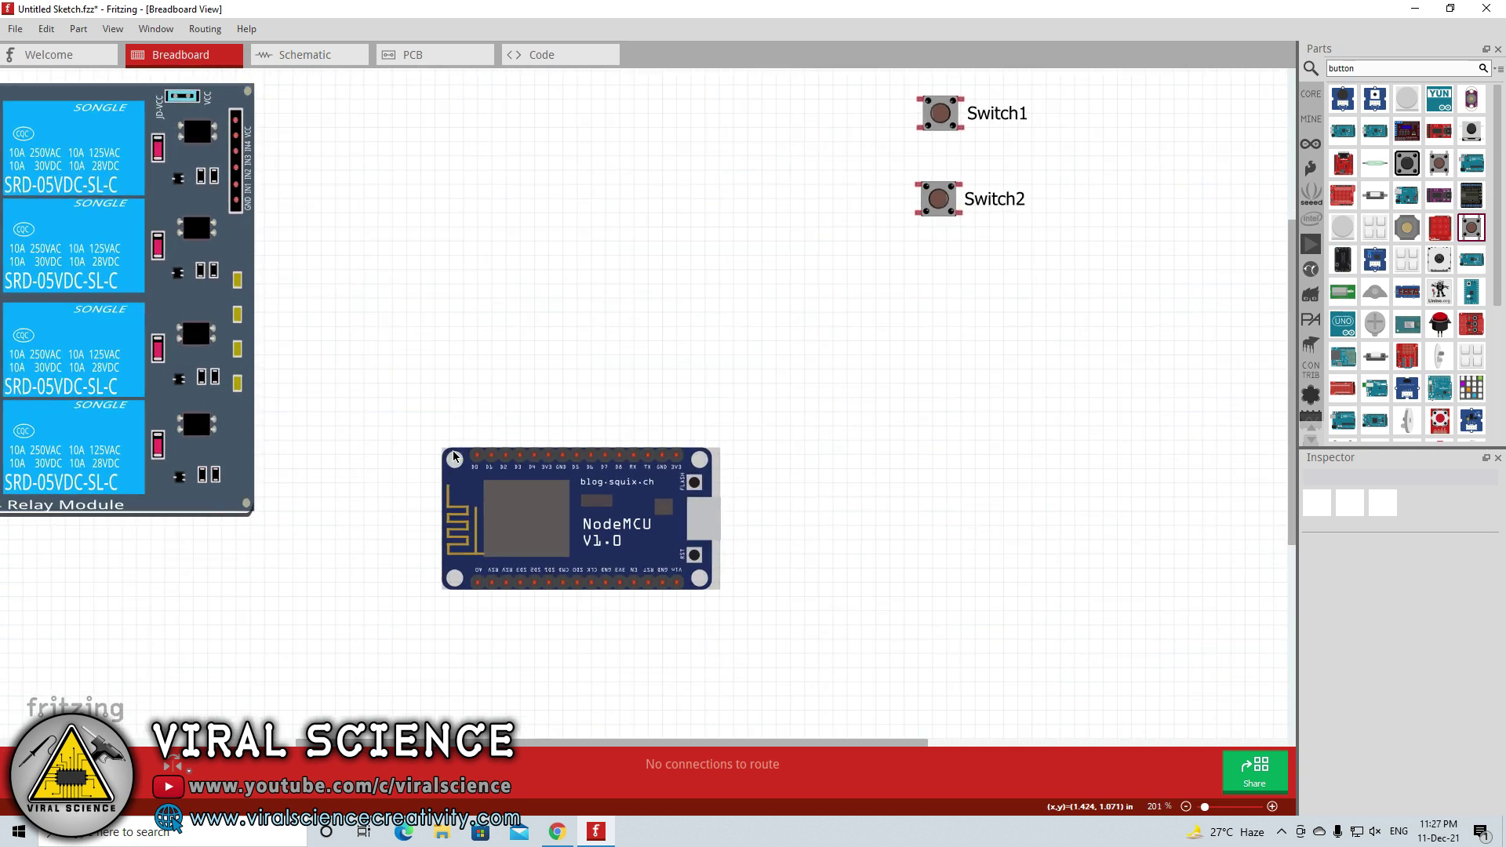
pyautogui.scroll(2, 579, 474)
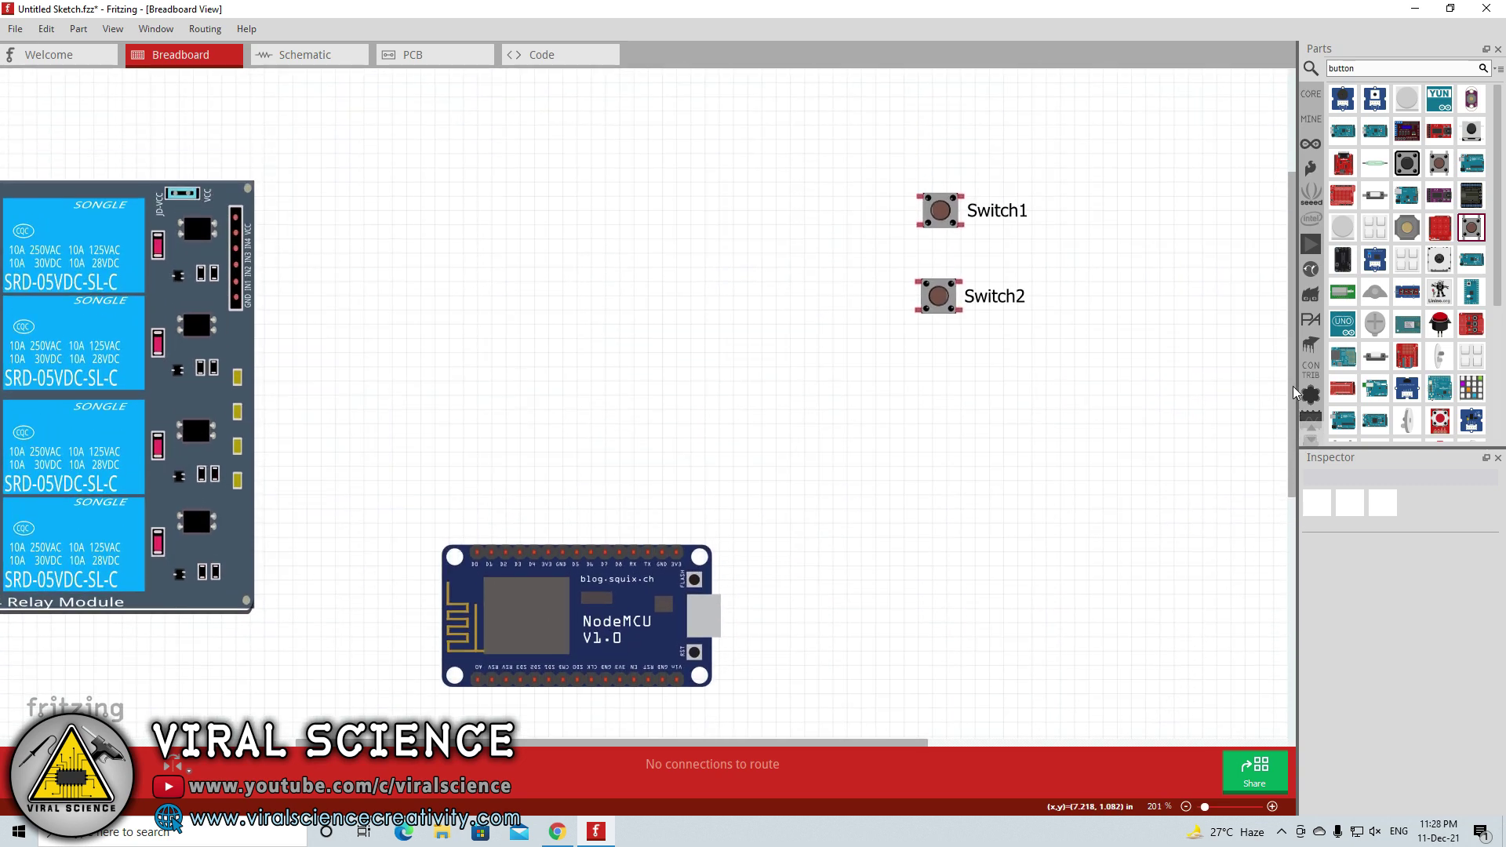
pyautogui.keyDown('ctrl'); pyautogui.scroll(1, 578, 473); pyautogui.keyUp('ctrl')
pyautogui.moveTo(584, 748); pyautogui.dragTo(546, 749)
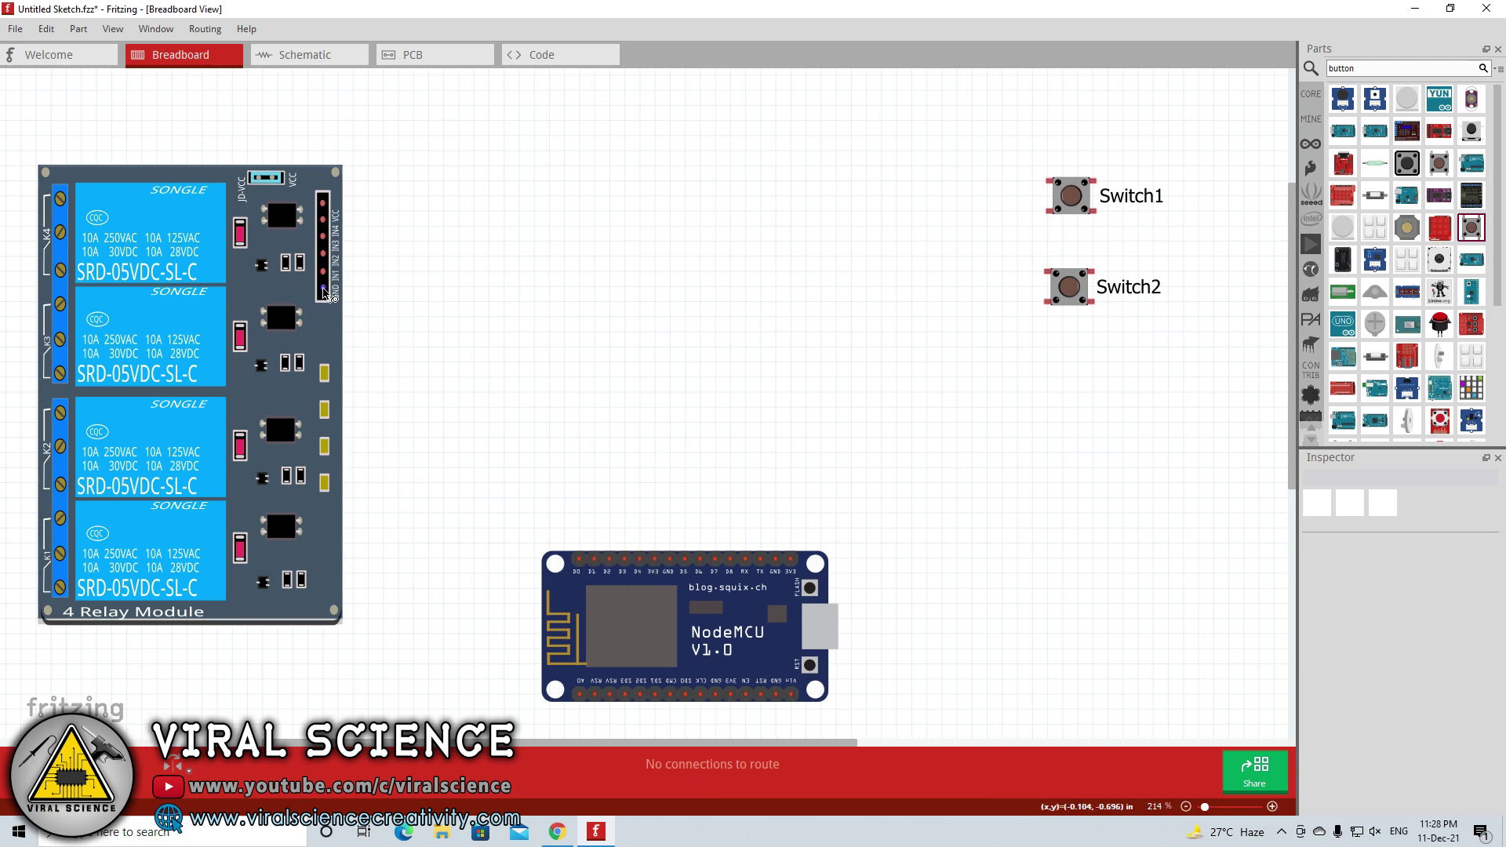
pyautogui.moveTo(324, 292); pyautogui.dragTo(781, 697)
pyautogui.keyDown('ctrl'); pyautogui.scroll(-1, 943, 566); pyautogui.keyUp('ctrl')
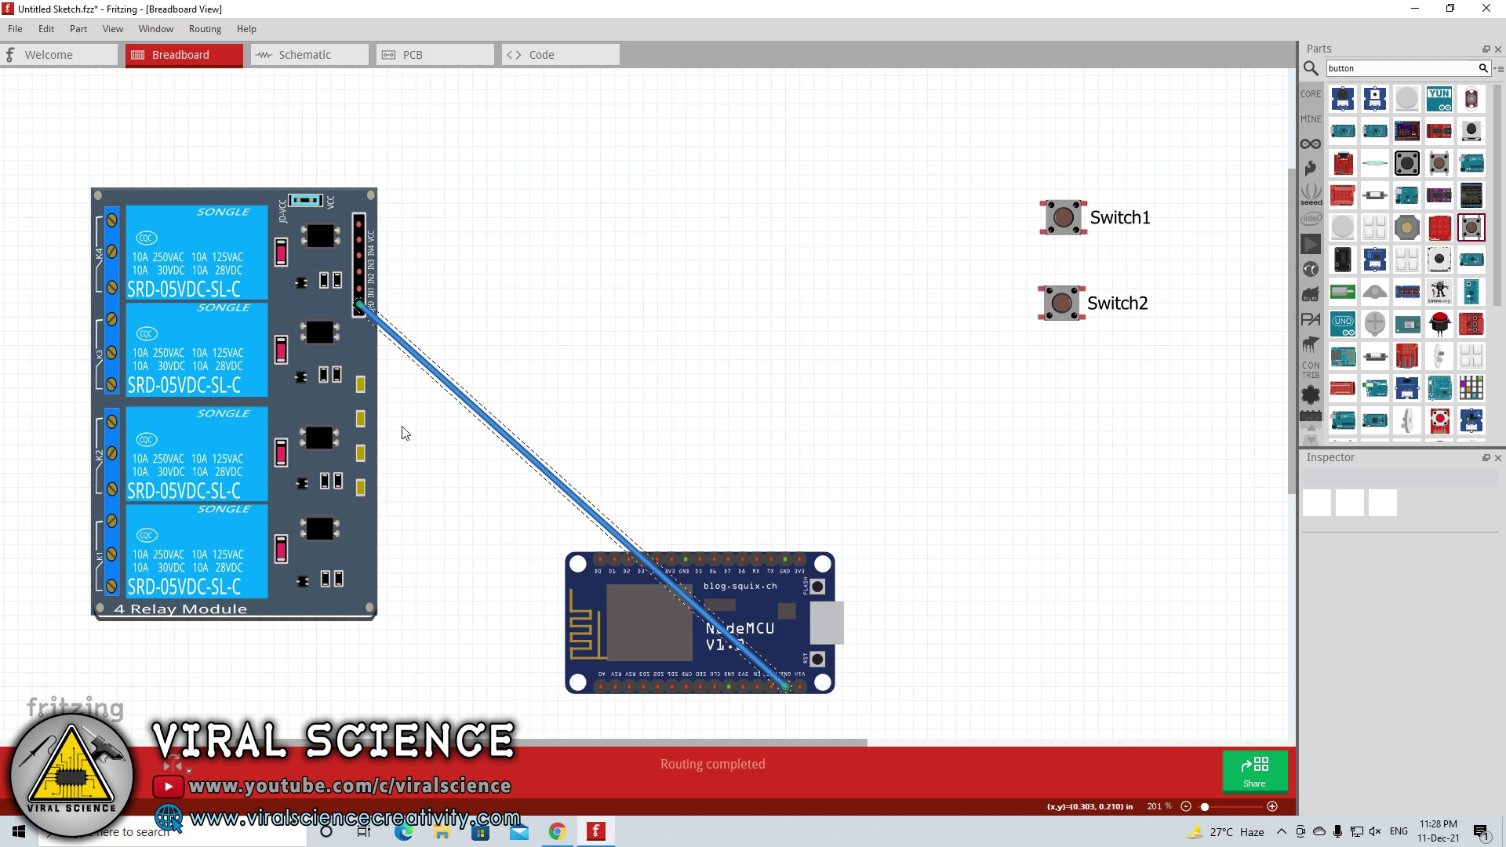
# Bend the relay's GND wire into right-angled segments running down beside the relay board and underneath the NodeMCU
pyautogui.moveTo(428, 367); pyautogui.dragTo(405, 313)
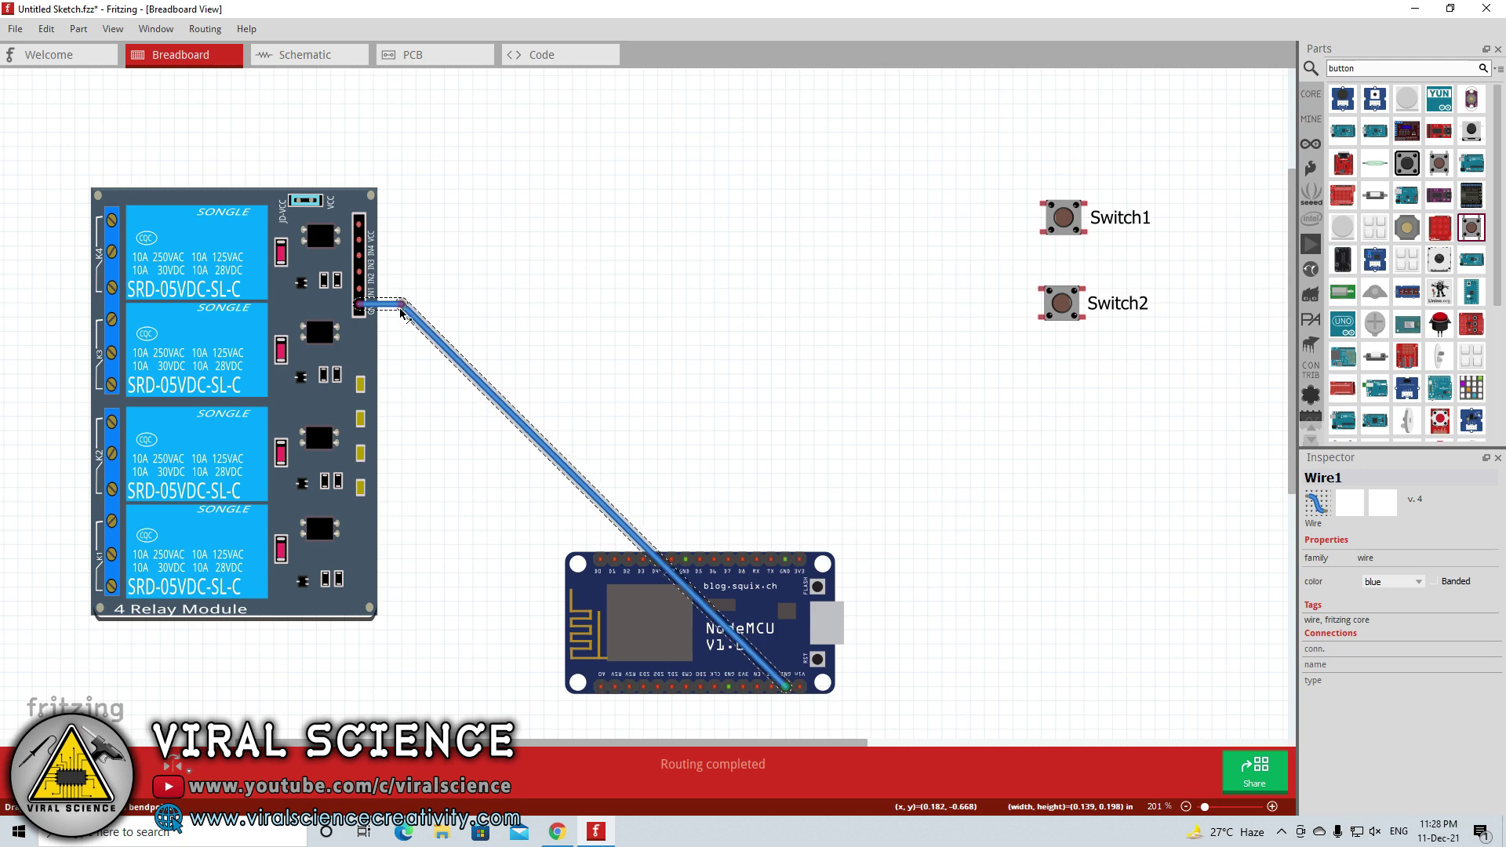
pyautogui.moveTo(470, 372); pyautogui.dragTo(392, 729)
pyautogui.moveTo(596, 702); pyautogui.dragTo(787, 716)
pyautogui.click(897, 666)
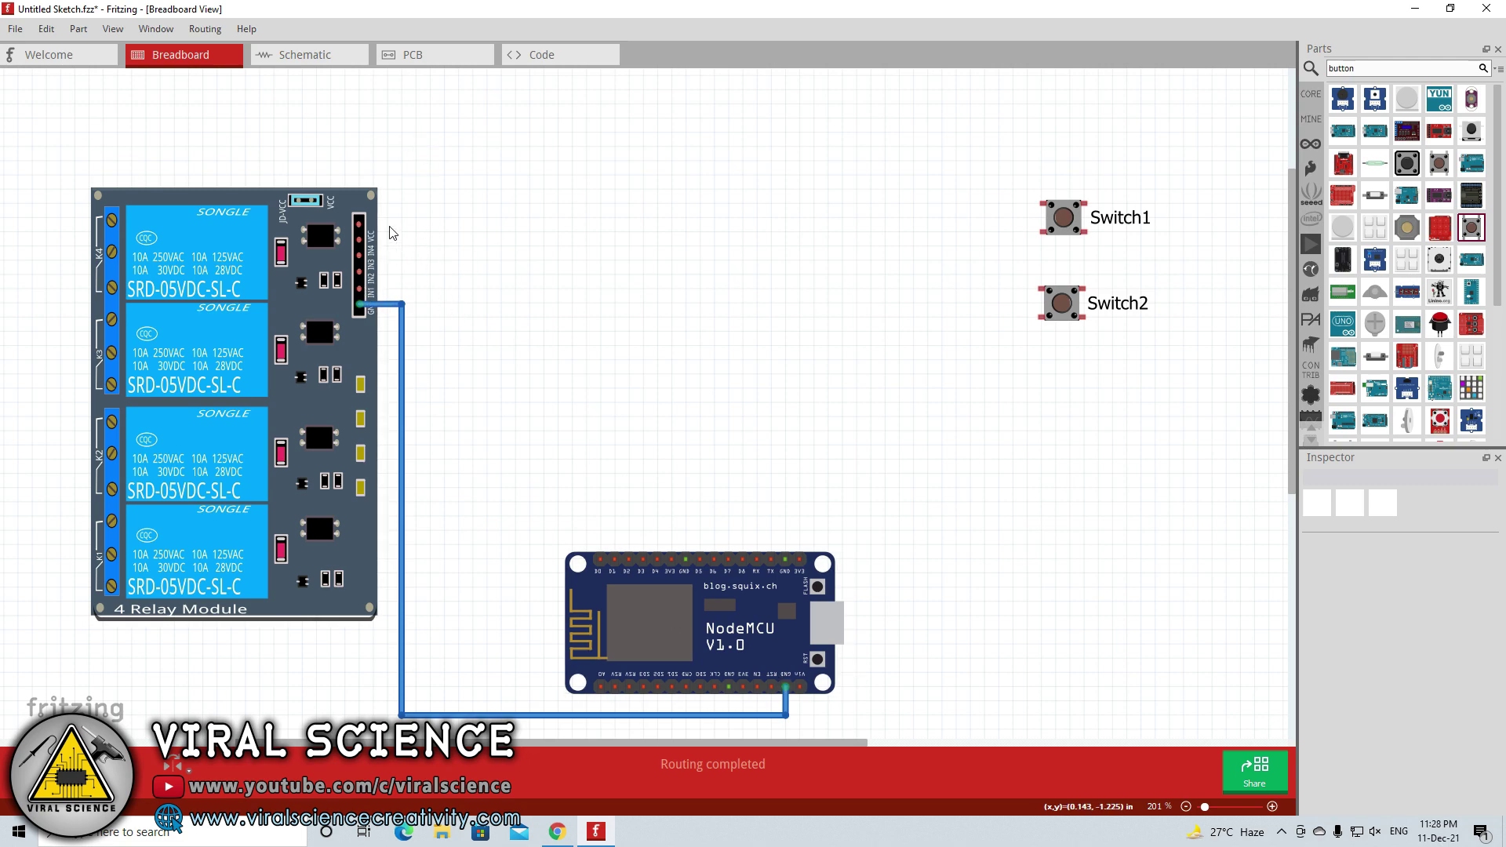
# Wire the relay's VCC pin to the NodeMCU's Vin pin, routing it at right angles outside the GND wire
pyautogui.moveTo(358, 223); pyautogui.dragTo(805, 689)
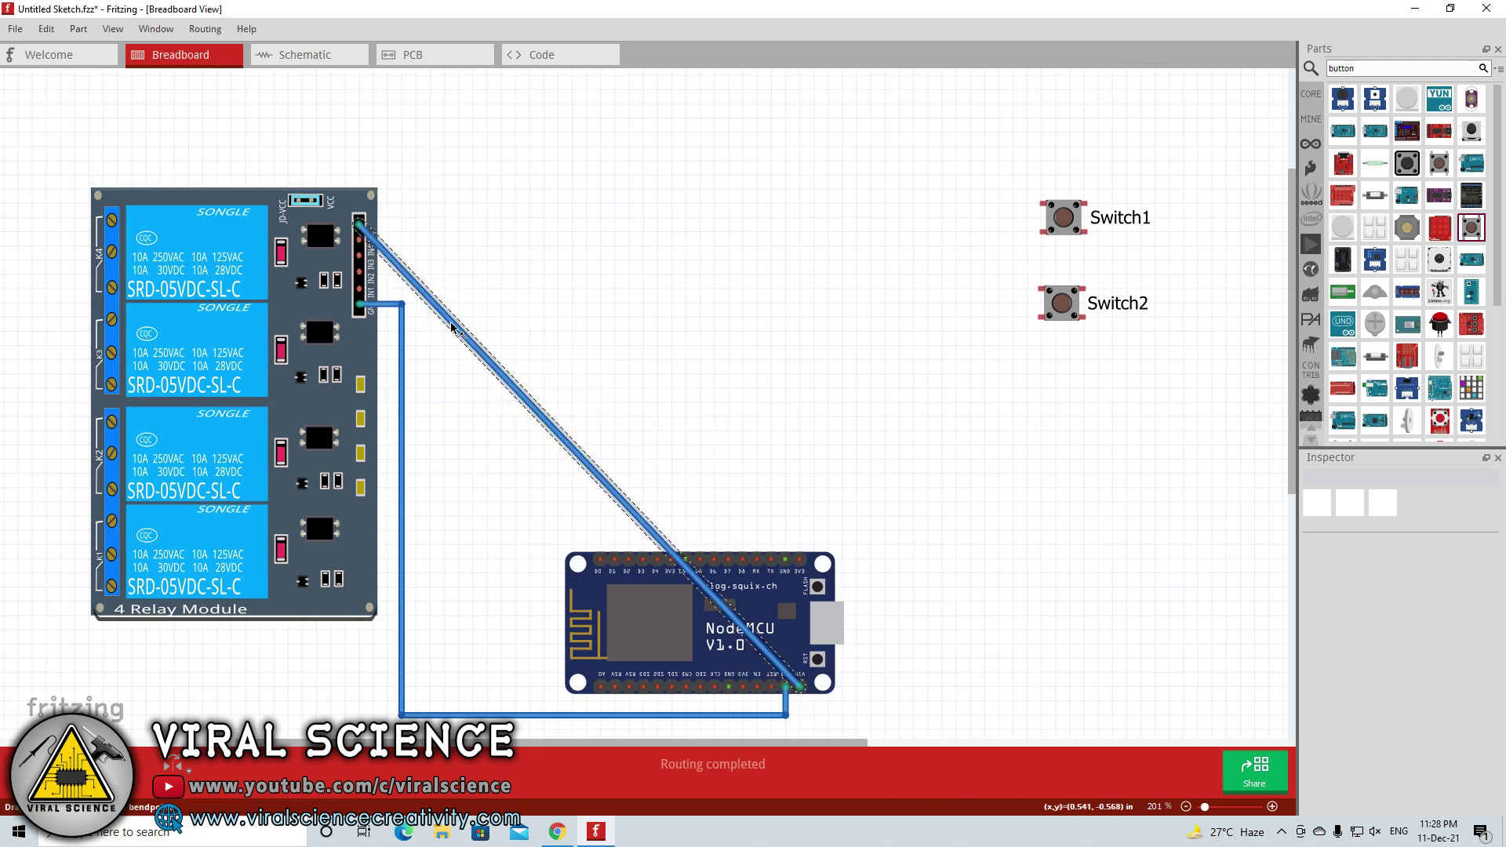
pyautogui.moveTo(380, 247); pyautogui.dragTo(428, 728)
pyautogui.moveTo(773, 691); pyautogui.dragTo(800, 728)
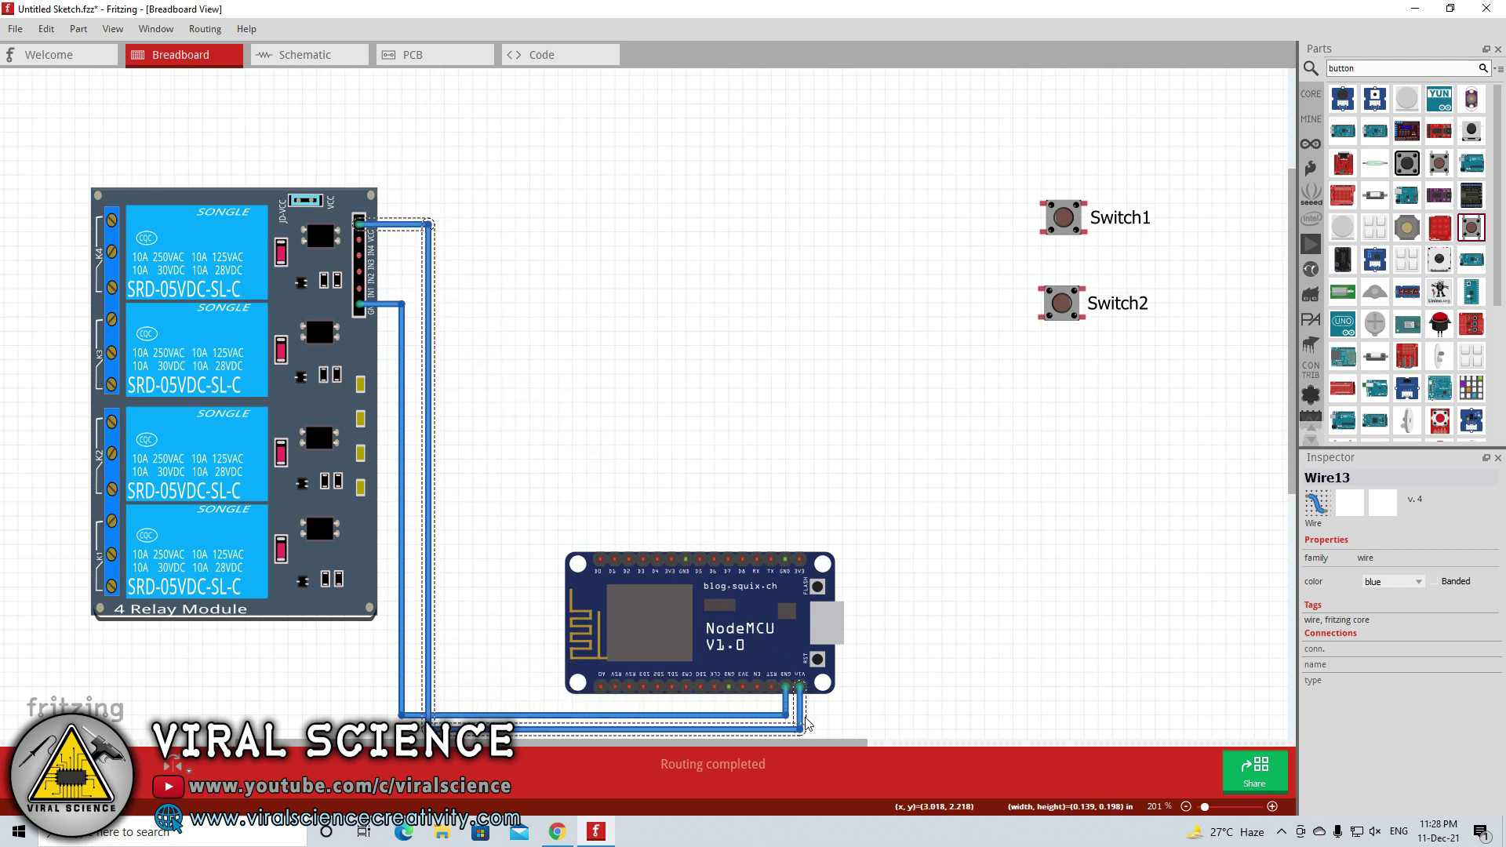
# Colour the relay's GND wire black and its VCC wire red
pyautogui.scroll(-1, 1294, 424)
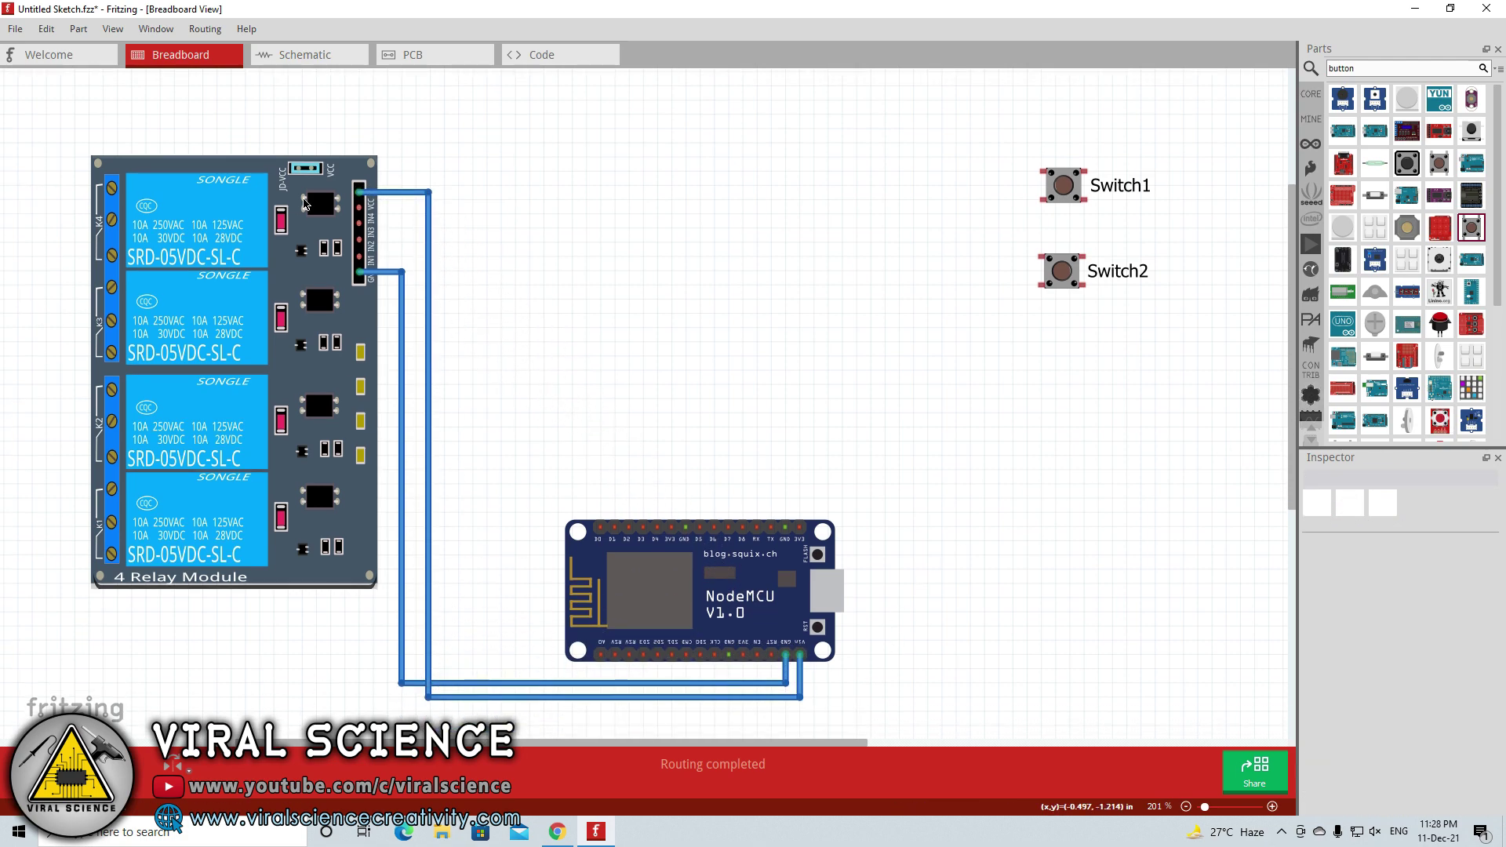
pyautogui.click(429, 235)
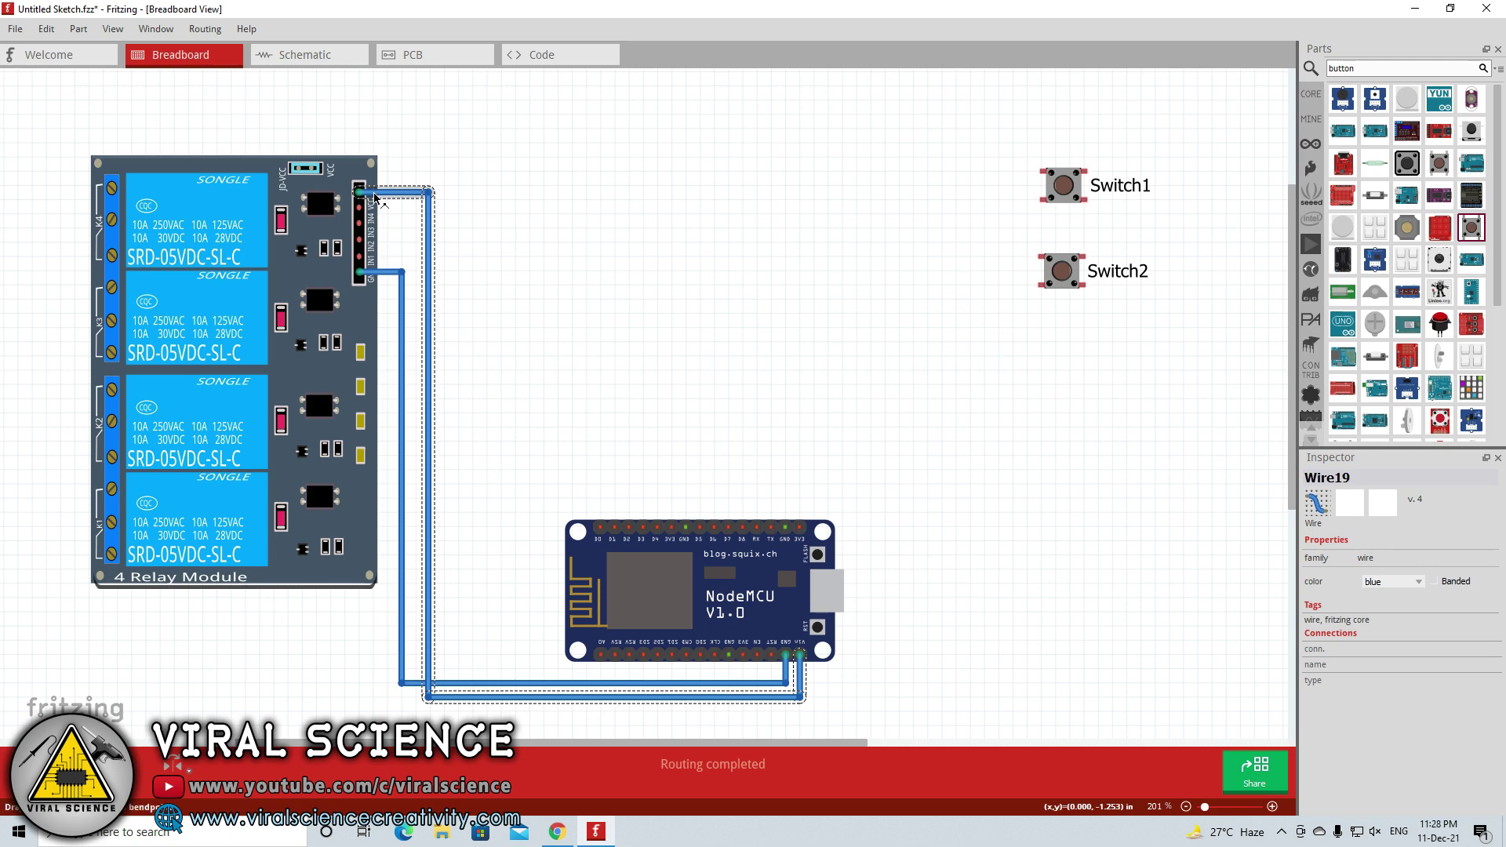
pyautogui.rightClick(402, 307)
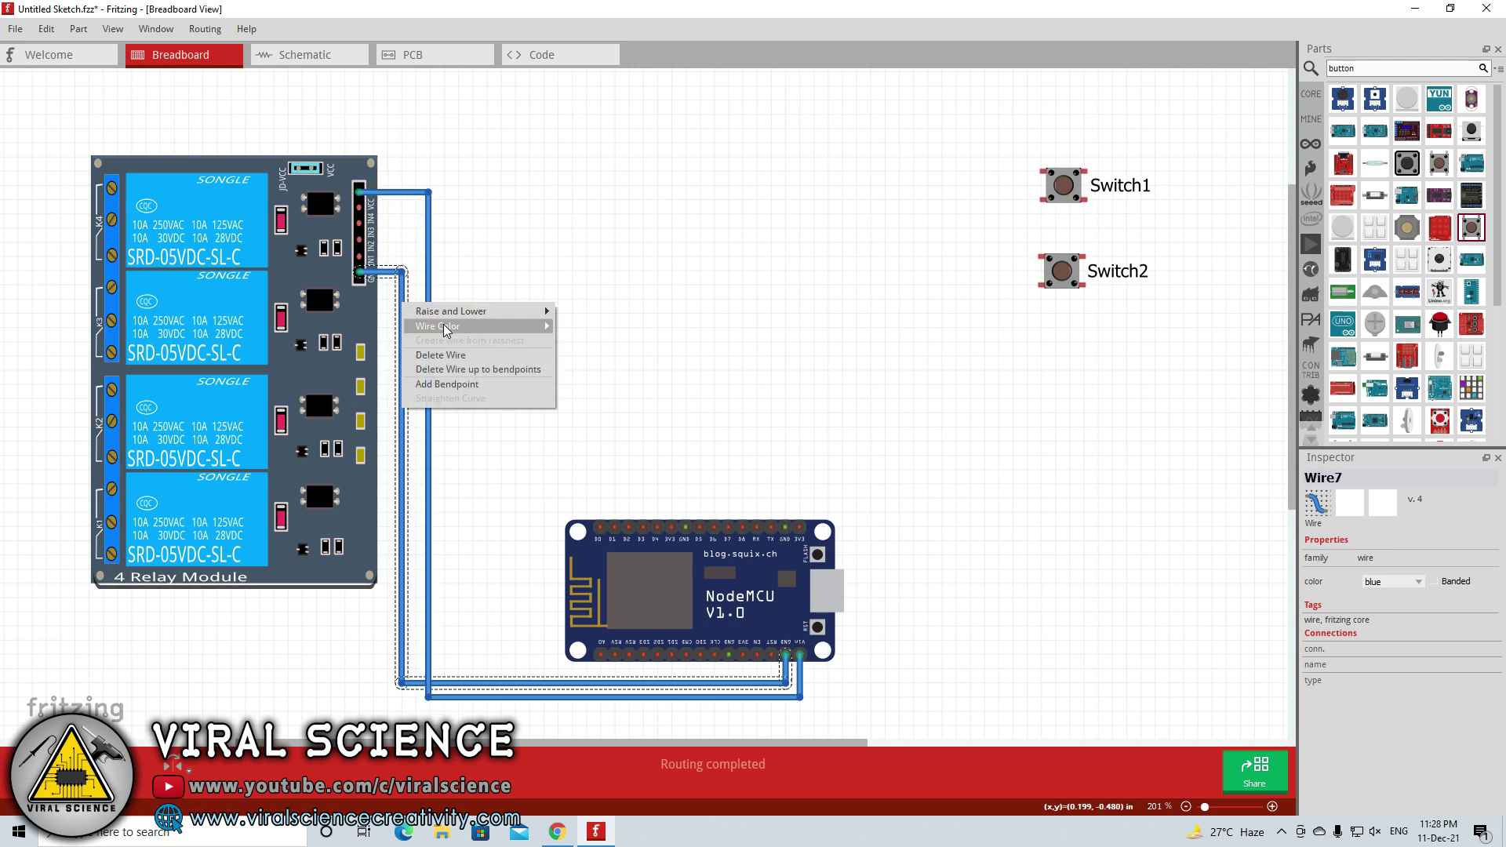
pyautogui.moveTo(444, 328)
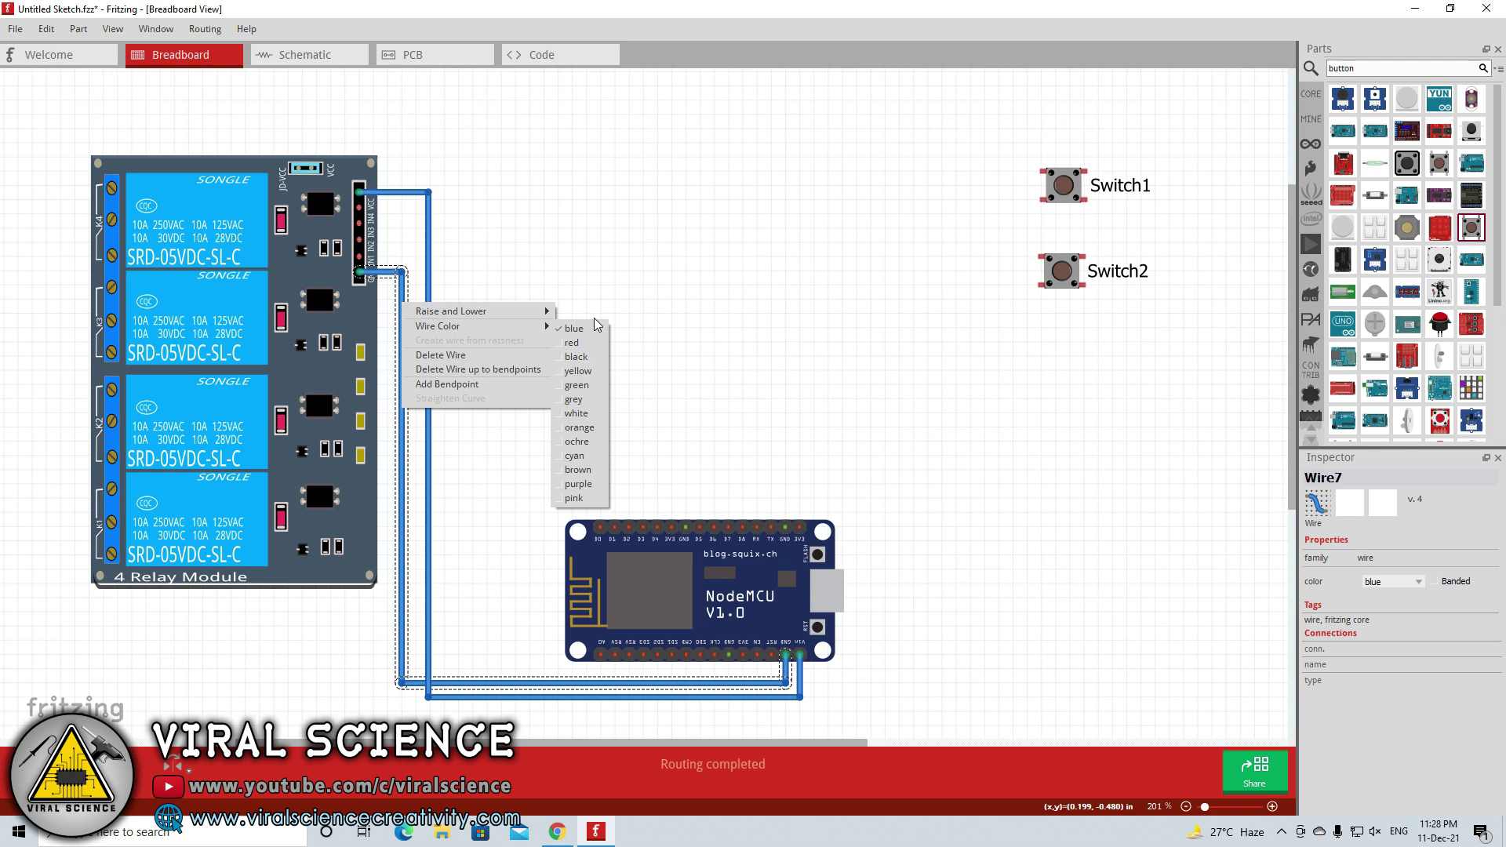
pyautogui.click(576, 356)
pyautogui.click(429, 207)
pyautogui.rightClick(430, 208)
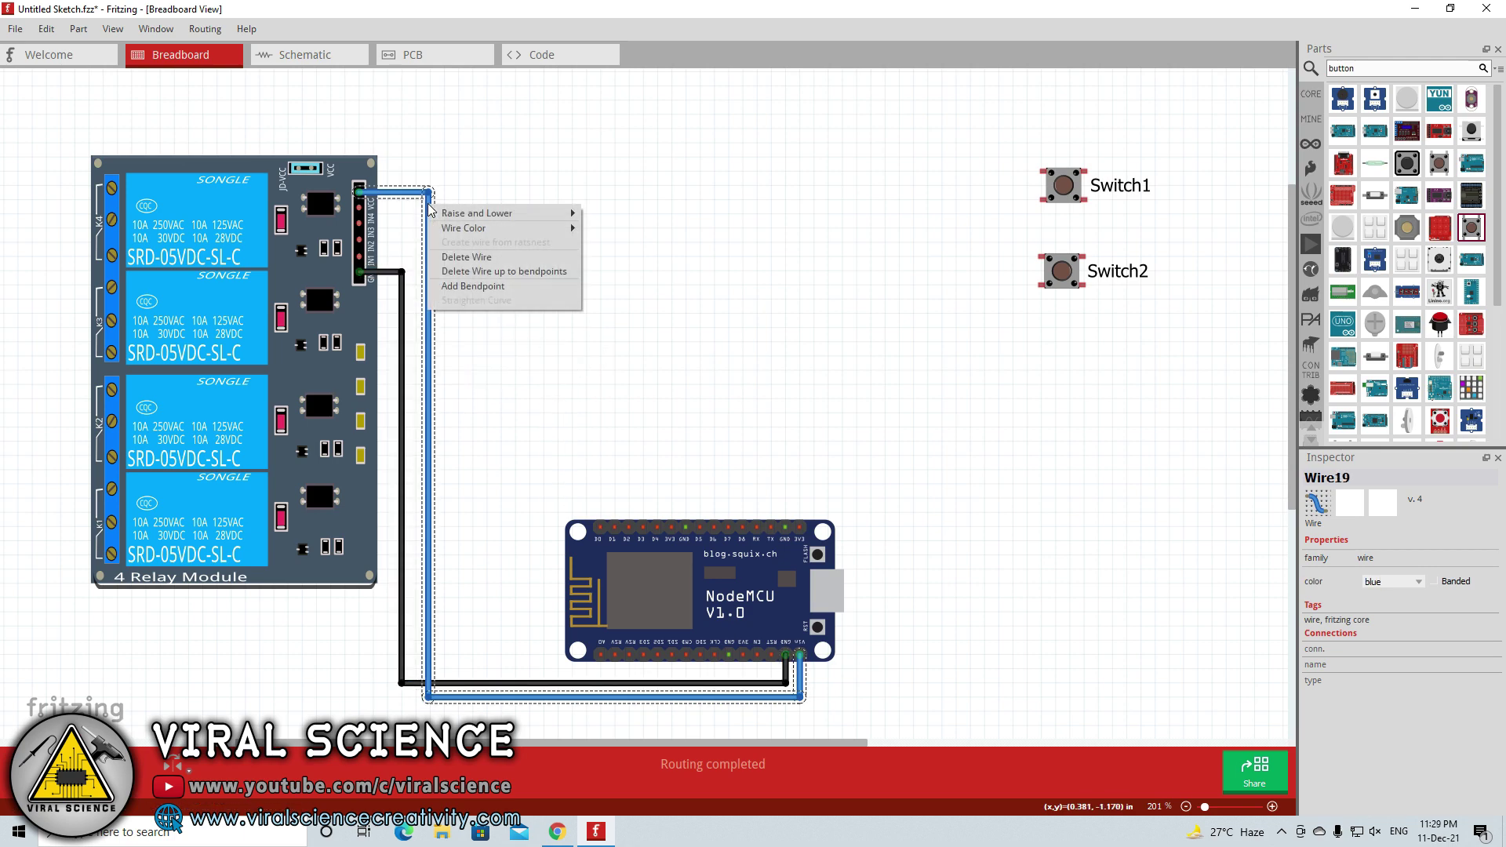
pyautogui.moveTo(468, 233)
pyautogui.click(606, 254)
pyautogui.click(604, 254)
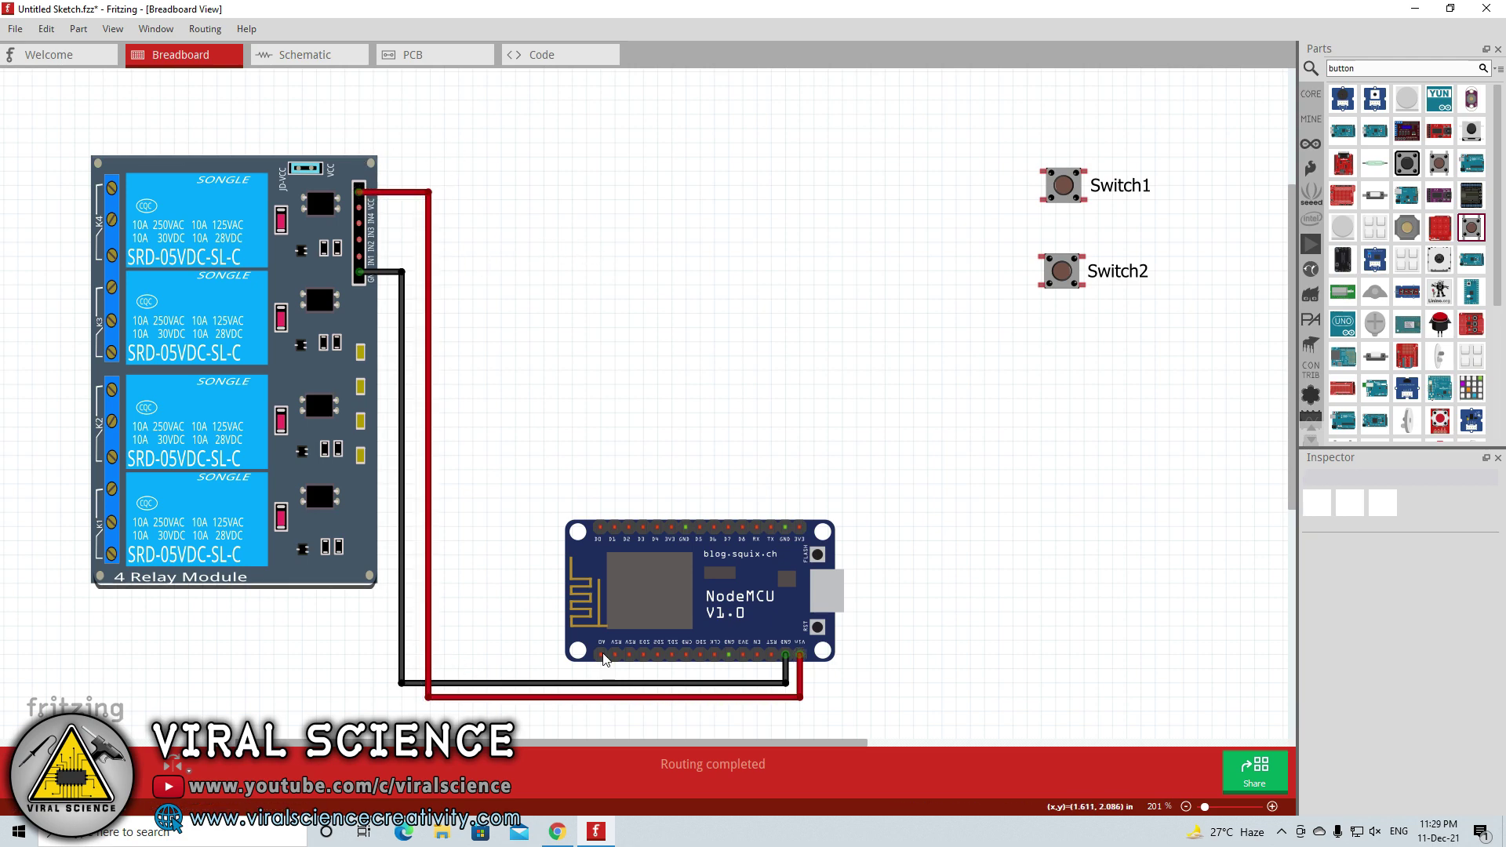
# Try the banded style on the red VCC wire and the black GND wire, and return both to solid
pyautogui.click(429, 338)
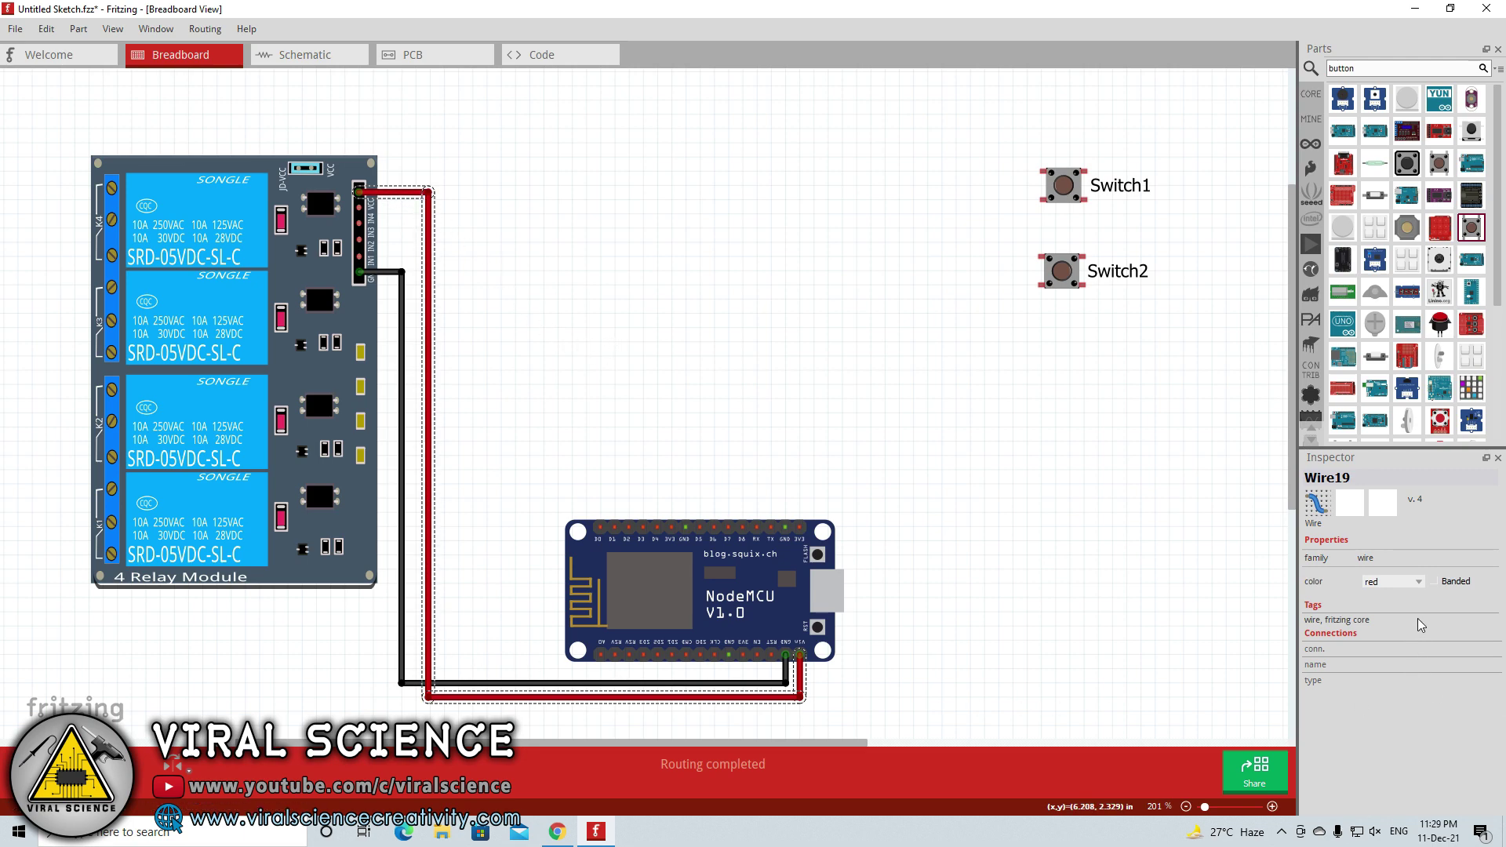
pyautogui.click(1435, 581)
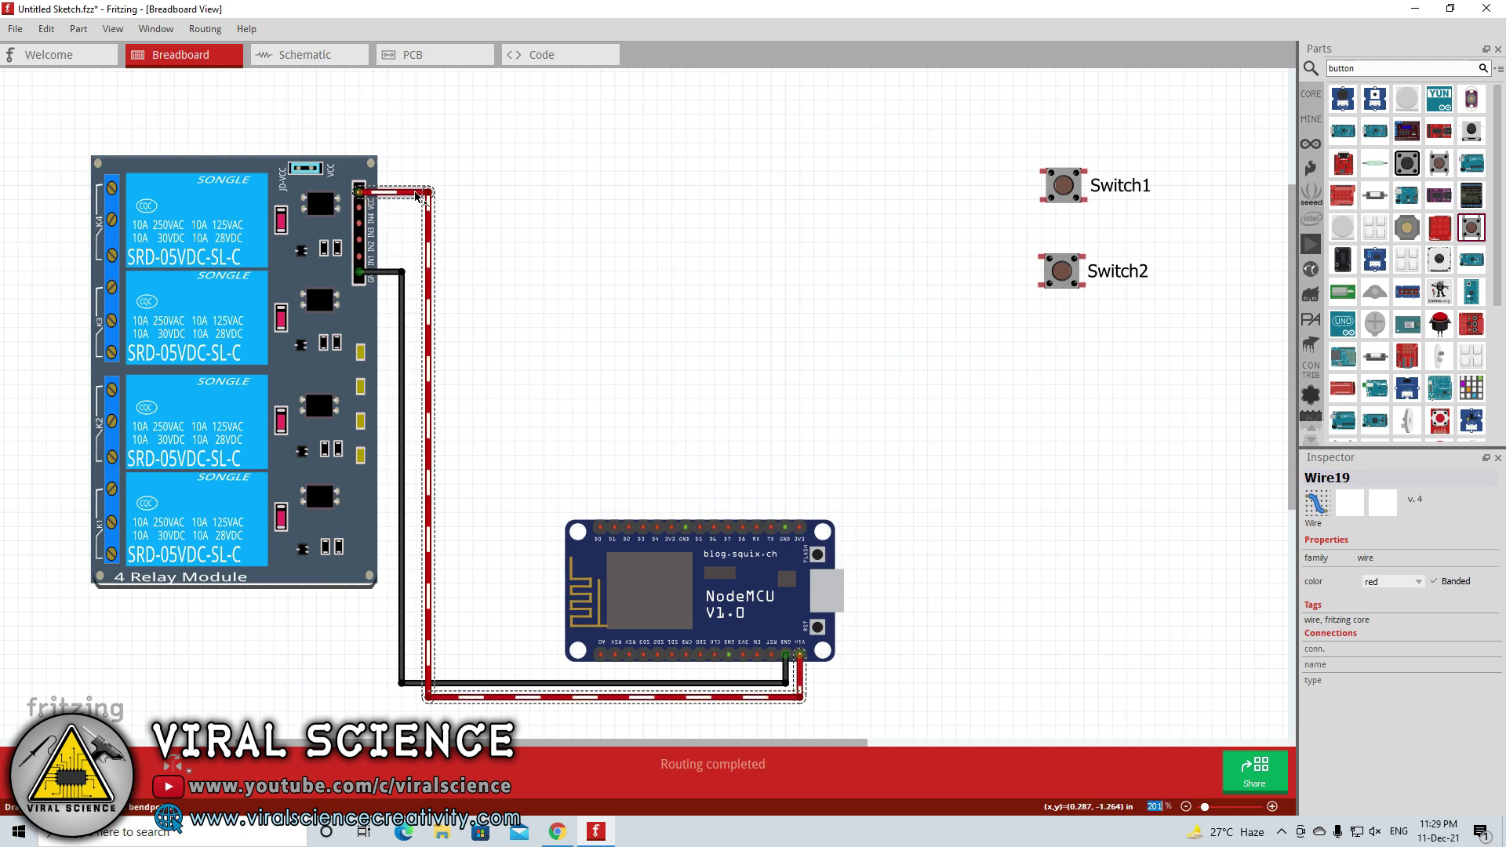
pyautogui.click(404, 537)
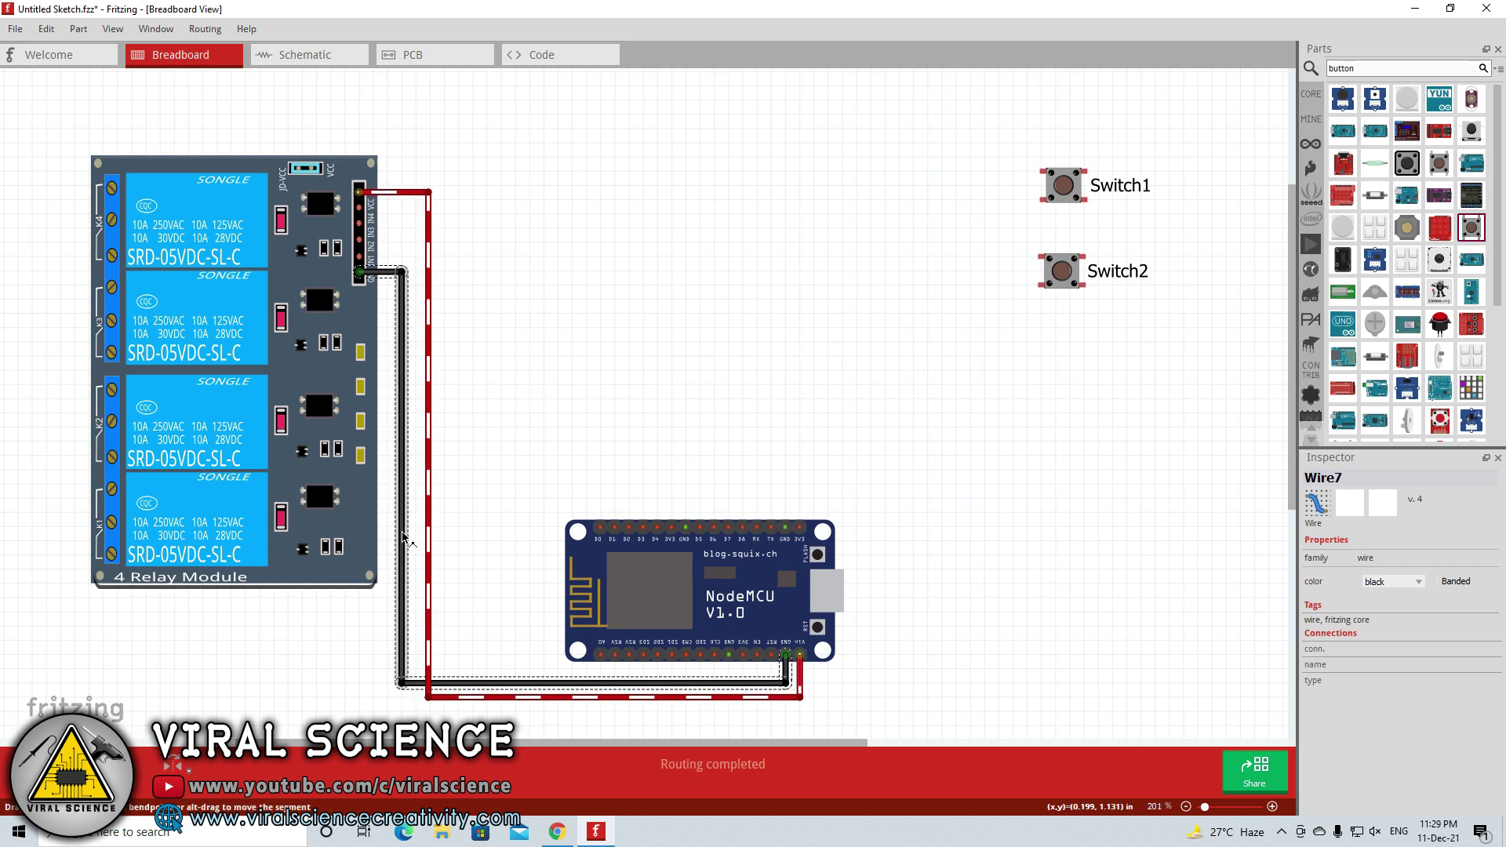
pyautogui.click(1436, 583)
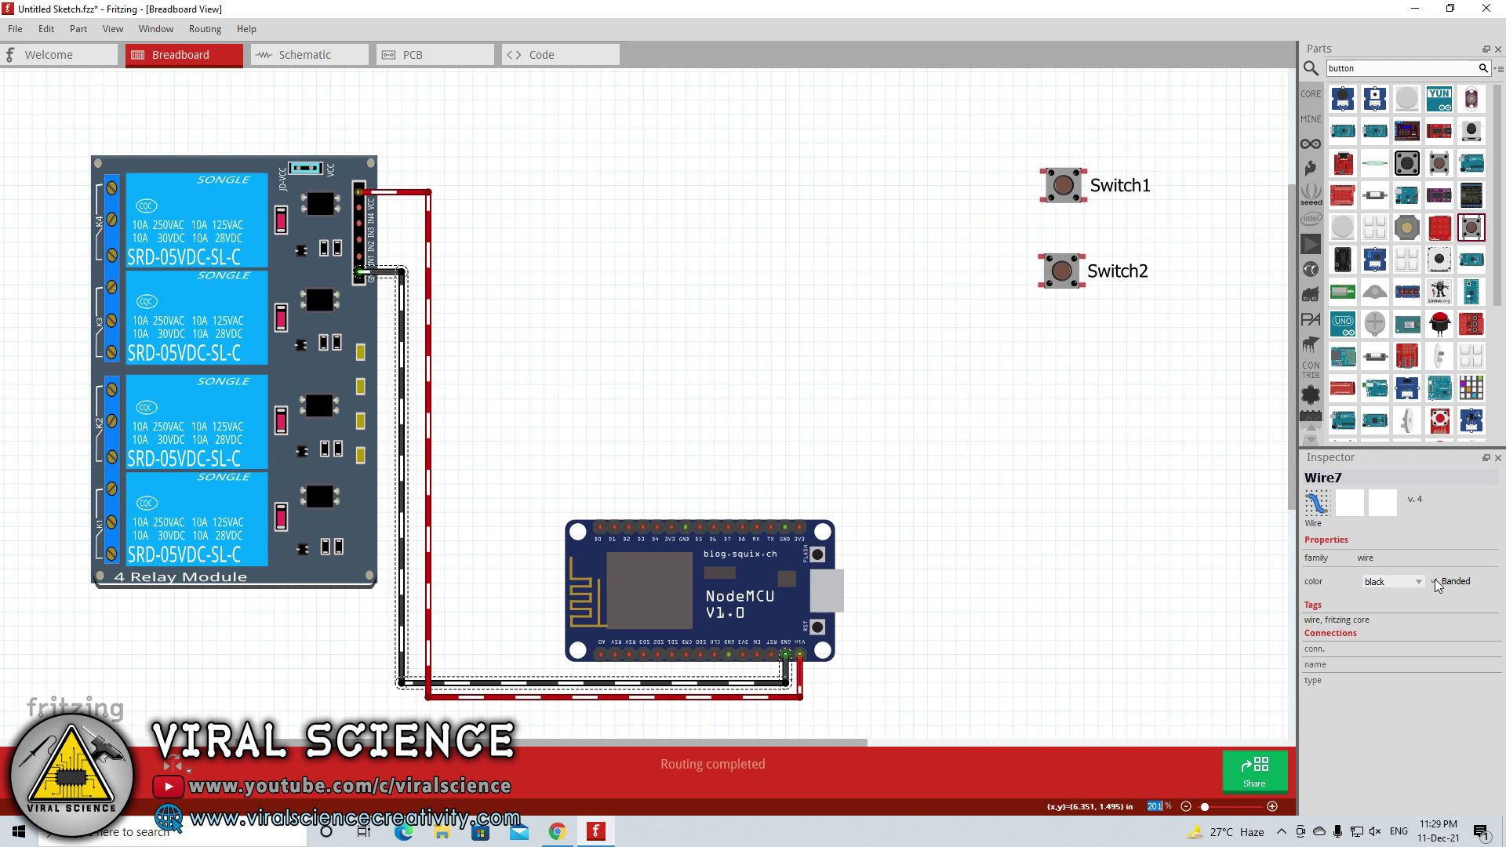
pyautogui.click(1435, 583)
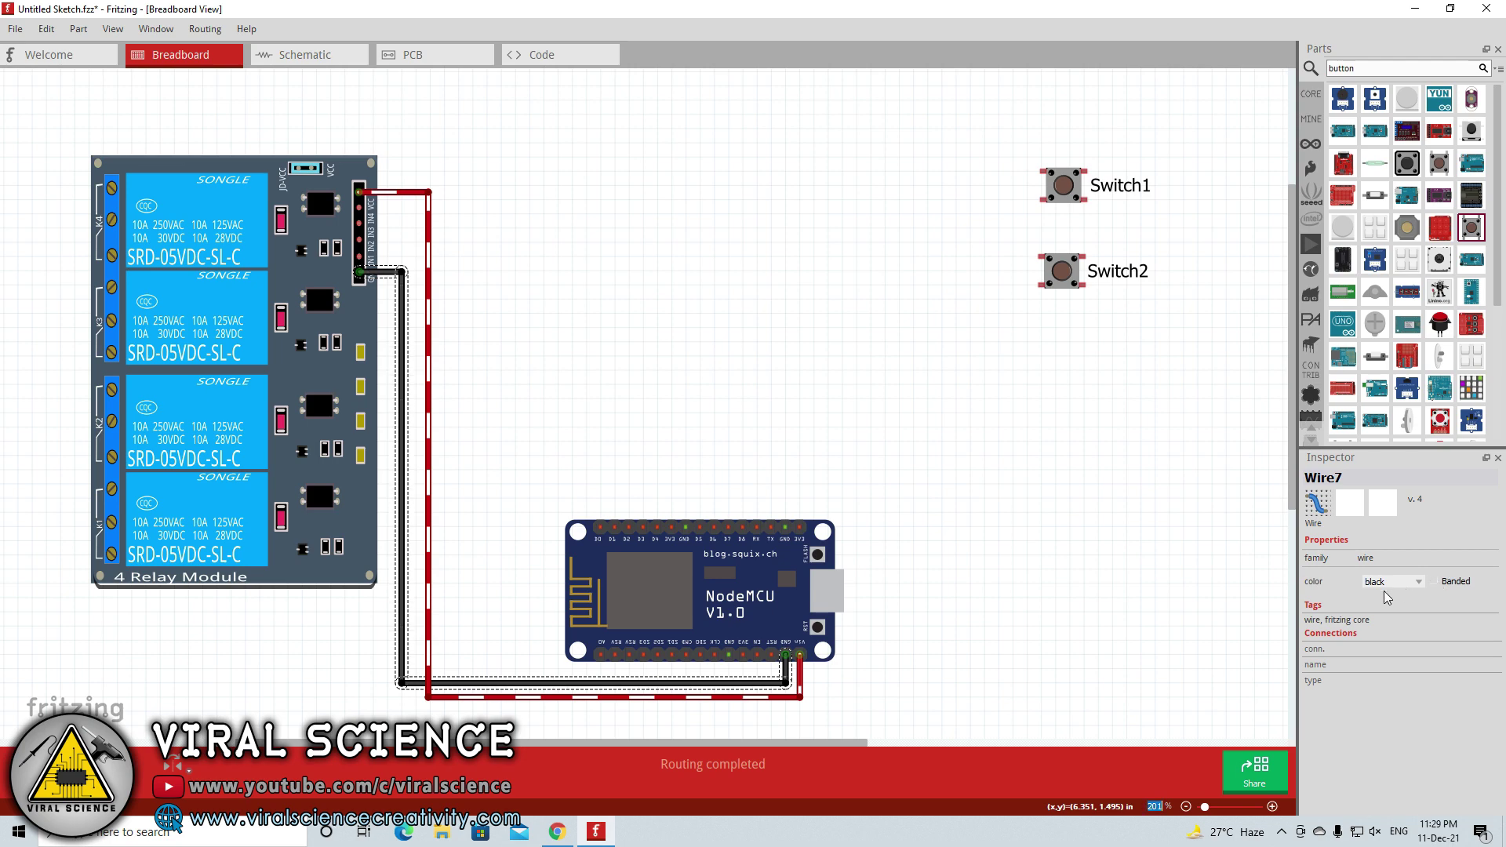
pyautogui.click(428, 581)
pyautogui.click(1435, 583)
pyautogui.click(813, 498)
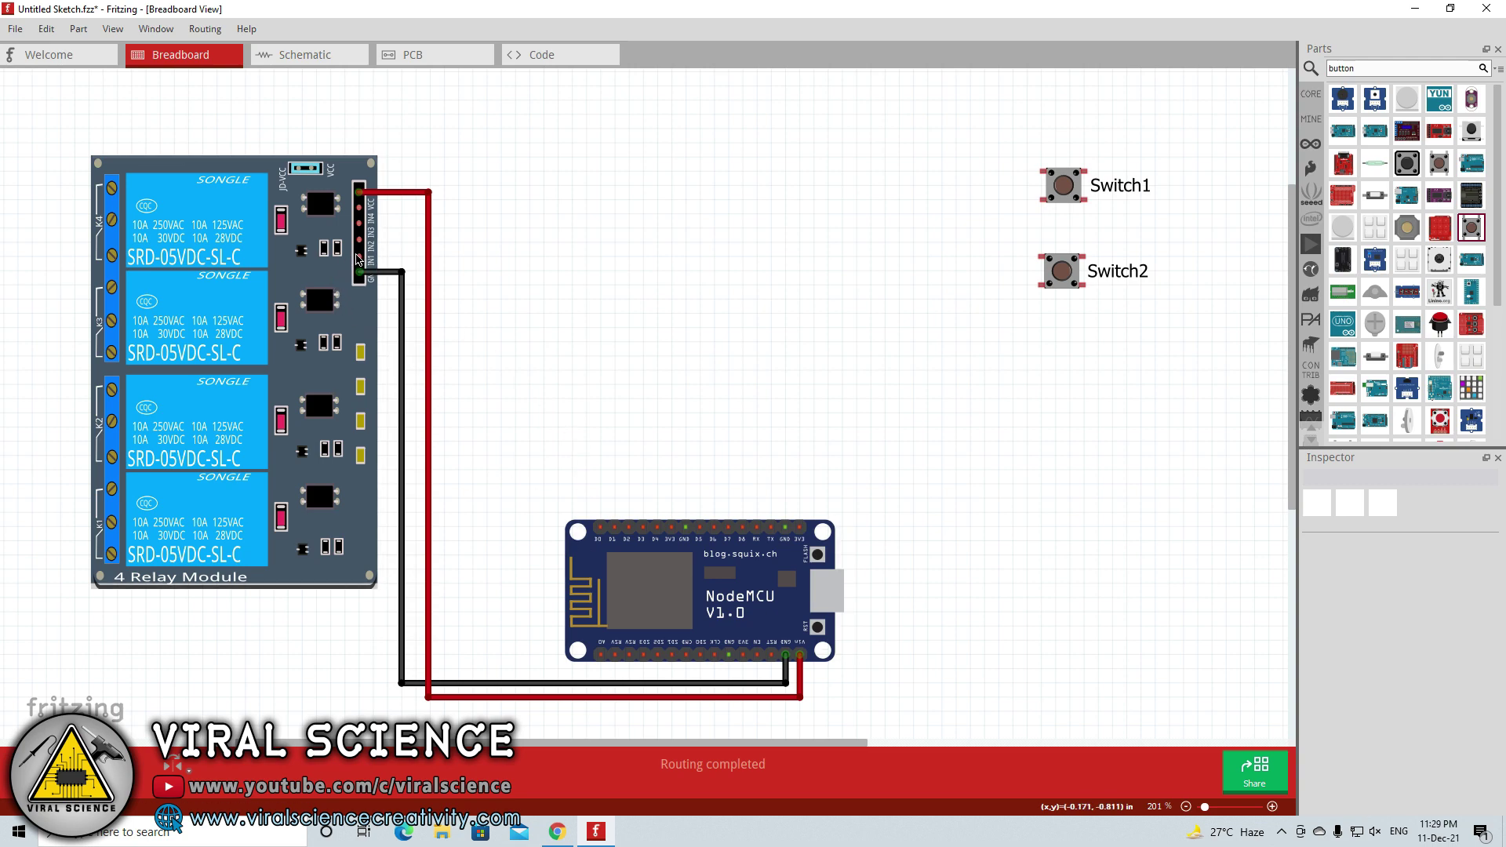
# Wire the relay's IN1 pin to the NodeMCU's D1 pin with one right-angle bend and colour the wire blue
pyautogui.moveTo(360, 259); pyautogui.dragTo(614, 526)
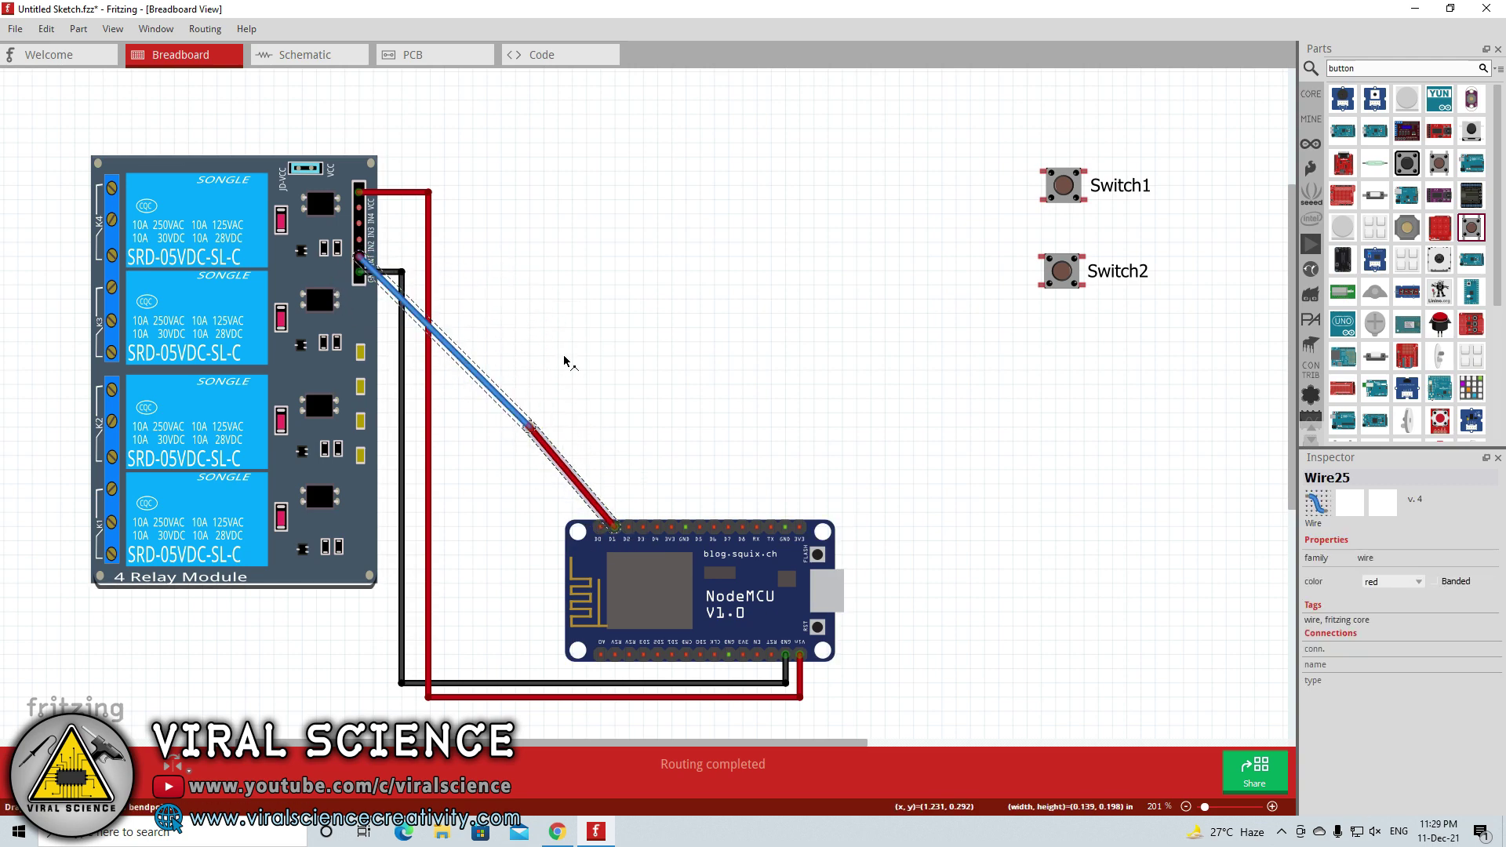
pyautogui.moveTo(487, 392); pyautogui.dragTo(615, 259)
pyautogui.rightClick(618, 286)
pyautogui.click(802, 282)
# Wire the relay's IN2 pin to the NodeMCU's D2 pin with one right-angle bend and colour the wire green
pyautogui.moveTo(360, 239); pyautogui.dragTo(628, 526)
pyautogui.moveTo(494, 382); pyautogui.dragTo(630, 237)
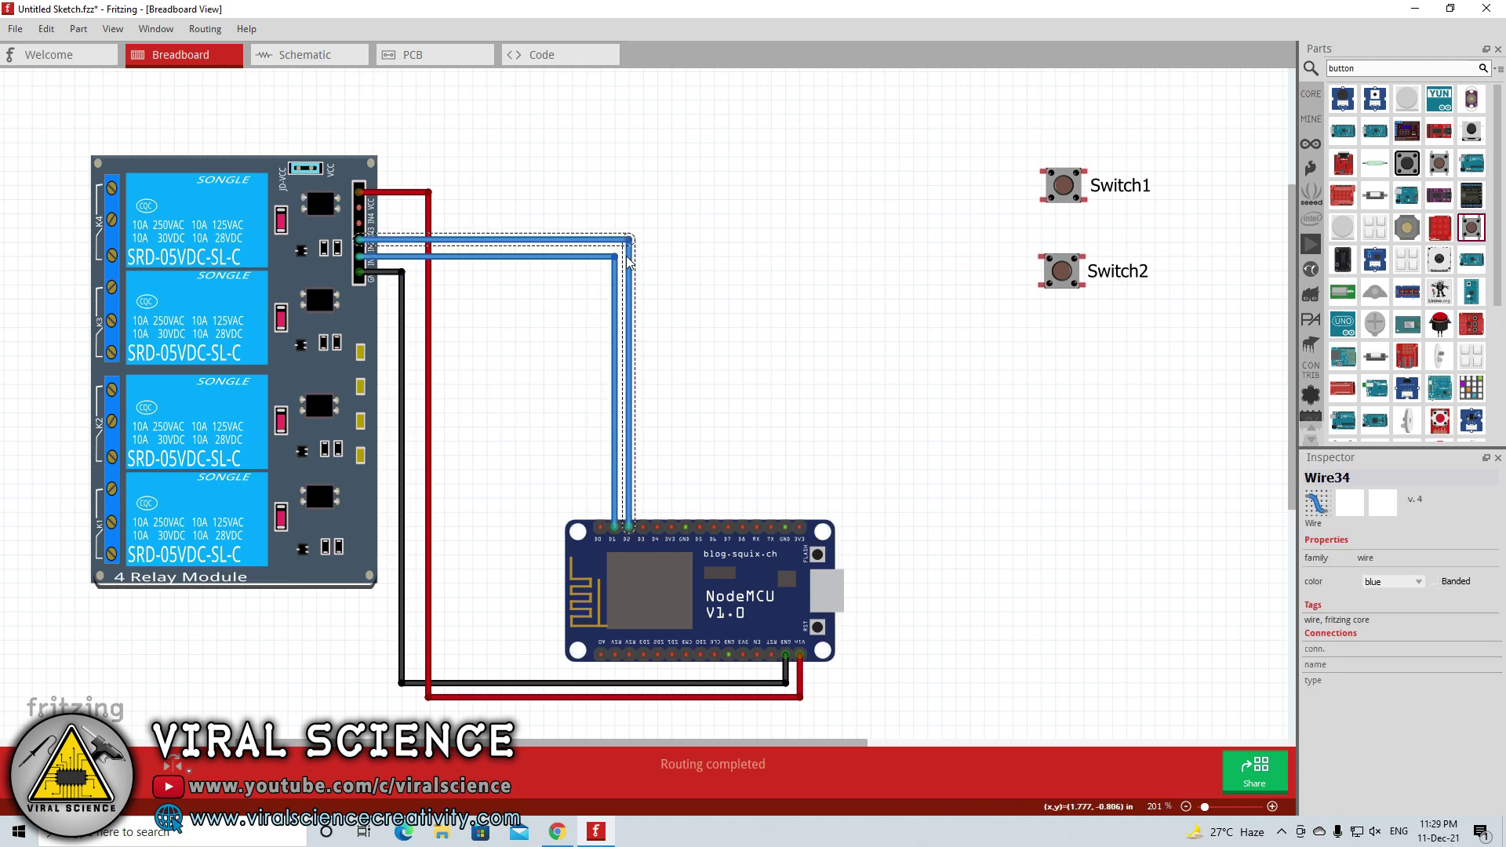
pyautogui.rightClick(632, 259)
pyautogui.moveTo(706, 280)
pyautogui.click(805, 339)
# Wire the relay's IN3 pin to the NodeMCU's D3 pin with one right-angle bend and colour the wire orange
pyautogui.moveTo(361, 223); pyautogui.dragTo(643, 526)
pyautogui.moveTo(502, 375); pyautogui.dragTo(643, 224)
pyautogui.rightClick(644, 259)
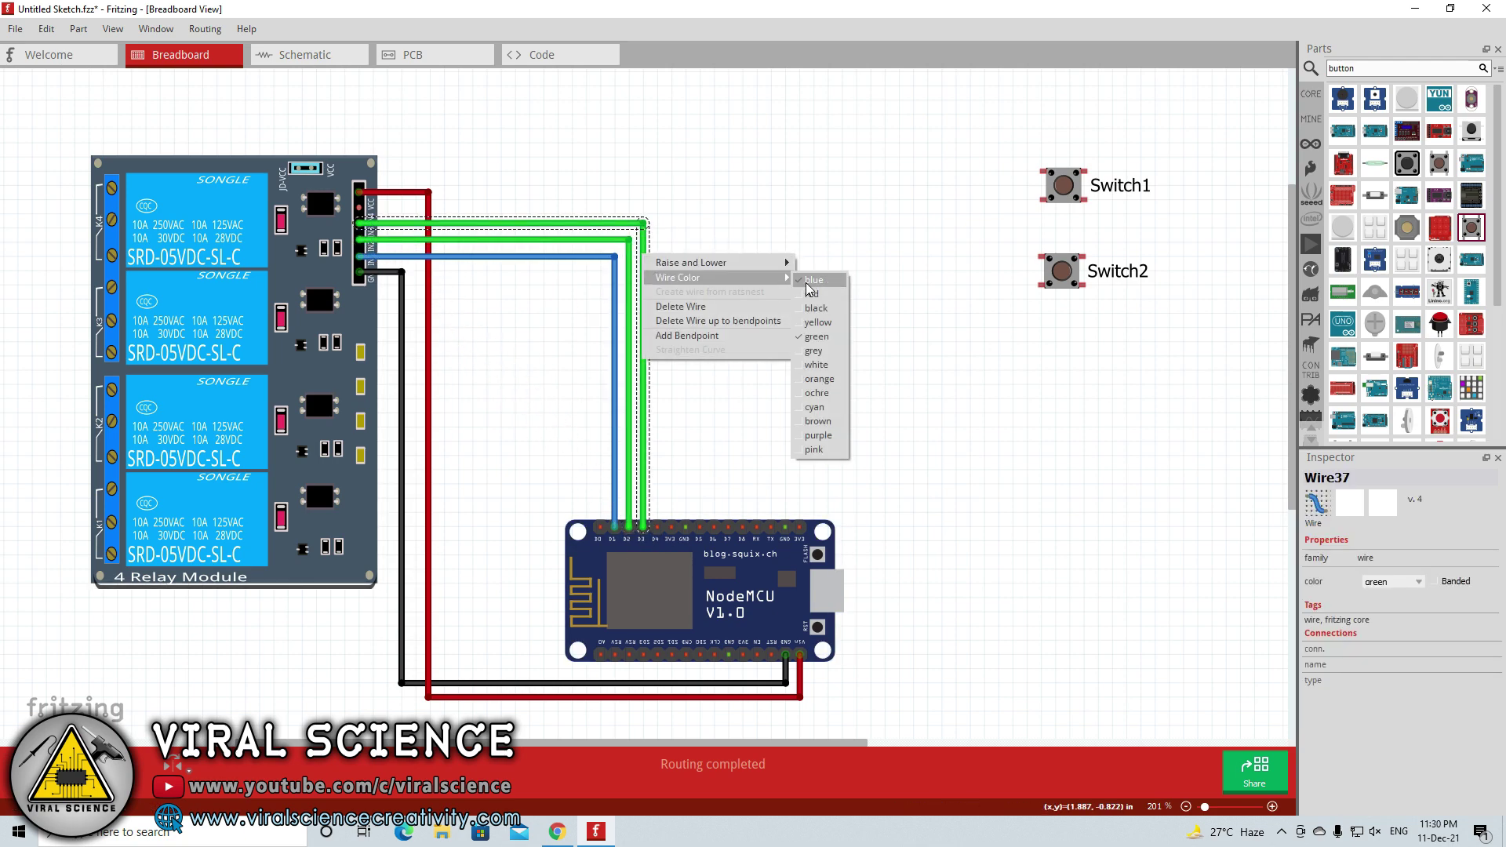
pyautogui.click(808, 381)
# Wire the relay's IN4 pin to the NodeMCU's D4 pin with one right-angle bend and colour the wire purple
pyautogui.moveTo(361, 208); pyautogui.dragTo(658, 526)
pyautogui.moveTo(515, 397); pyautogui.dragTo(658, 208)
pyautogui.rightClick(658, 227)
pyautogui.click(824, 303)
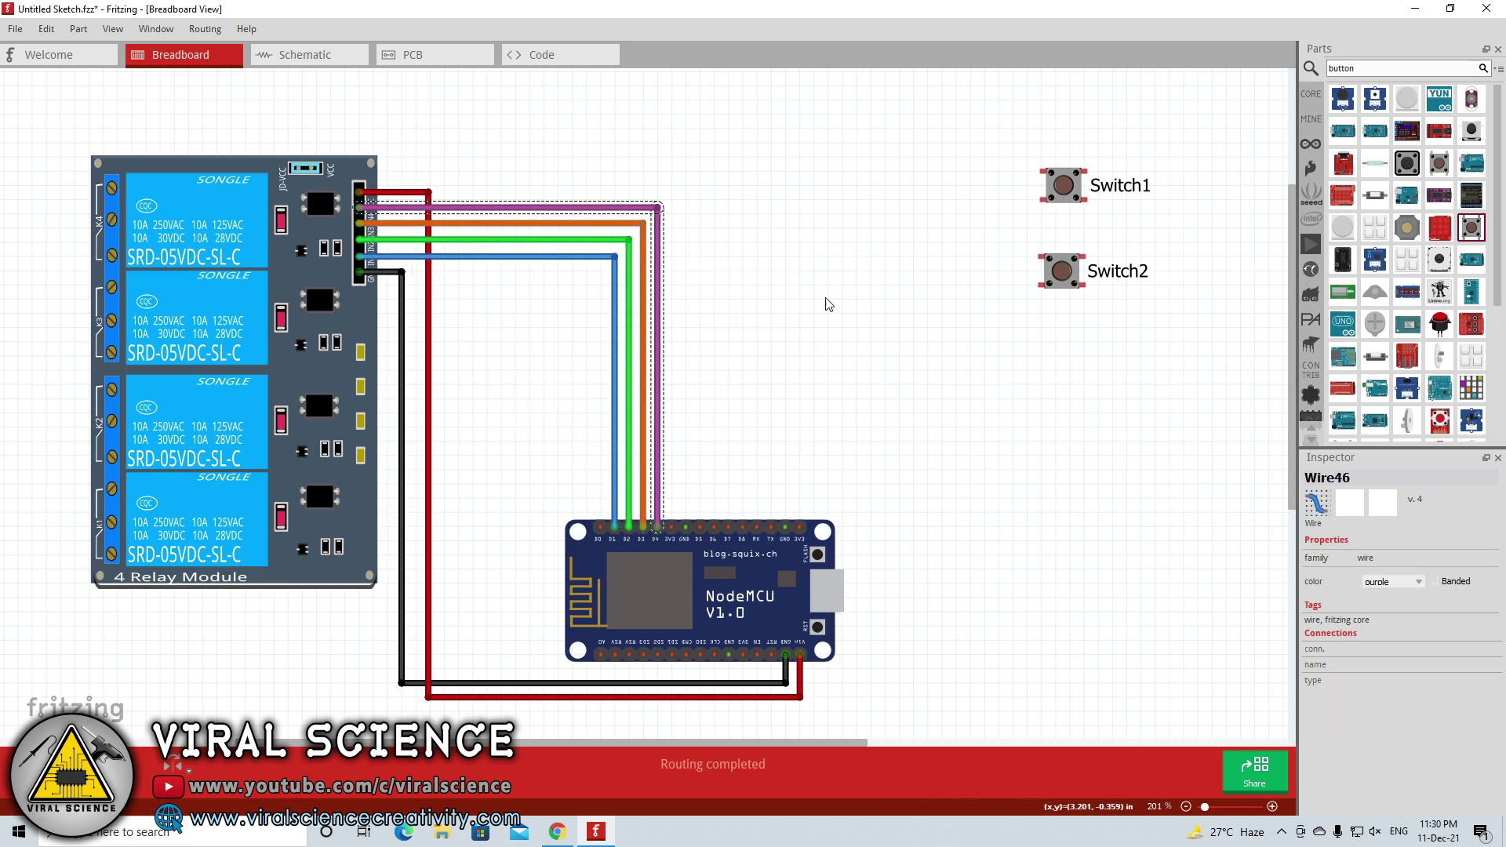
# Join Switch1's lower-left pin to Switch2's upper-left pin in black and connect them to the NodeMCU's upper-row GND pin next to 3V3
pyautogui.moveTo(1044, 201)
pyautogui.mouseDown()
pyautogui.moveTo(996, 249)
pyautogui.moveTo(1041, 258)
pyautogui.moveTo(1012, 229)
pyautogui.mouseUp()
pyautogui.rightClick(1012, 240)
pyautogui.moveTo(1161, 262)
pyautogui.click(1186, 292)
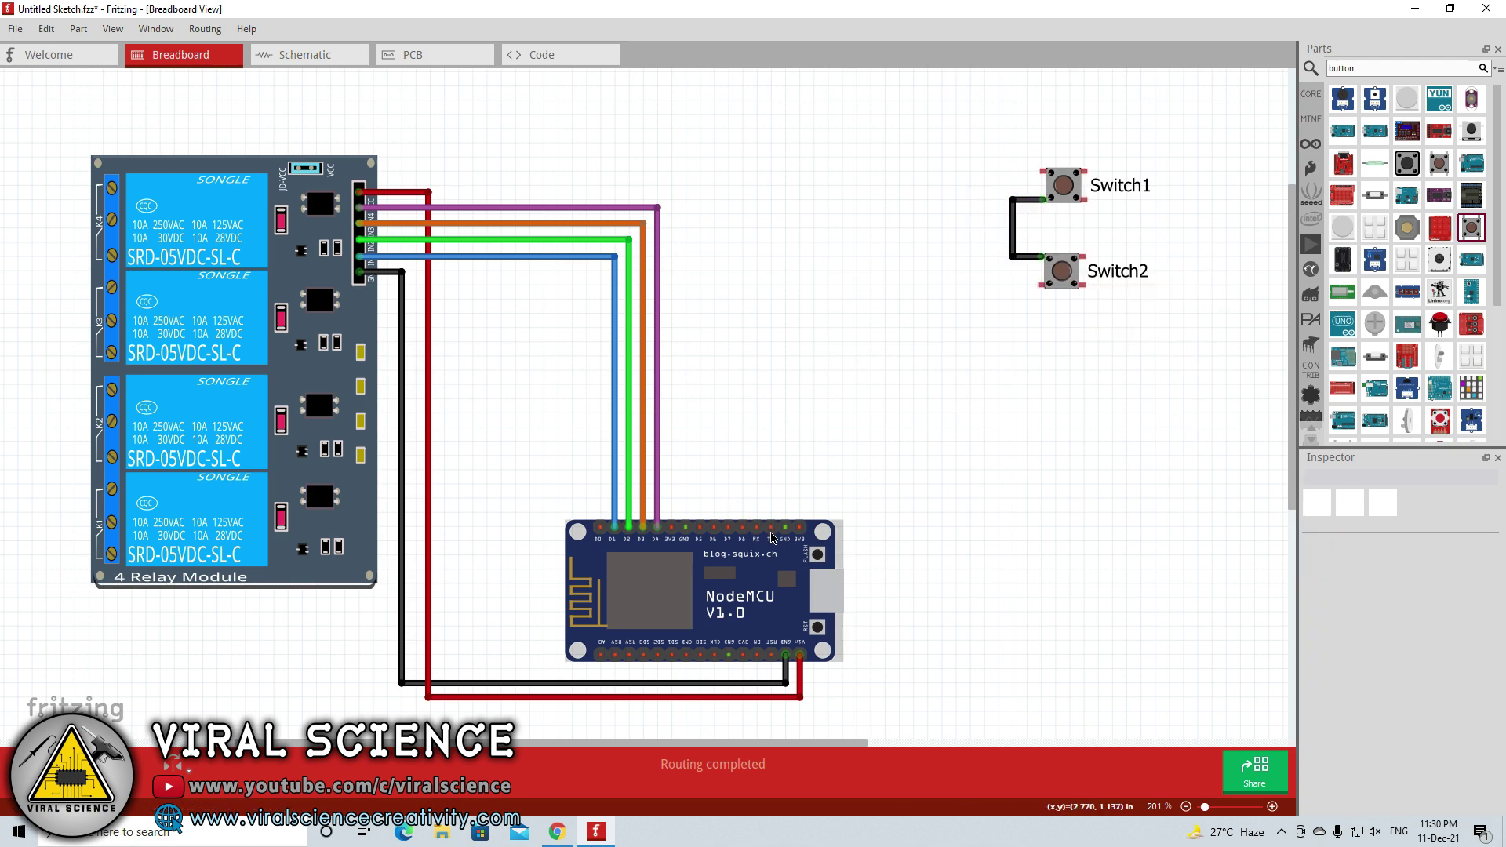
pyautogui.moveTo(784, 526); pyautogui.dragTo(1043, 256)
pyautogui.moveTo(914, 391); pyautogui.dragTo(784, 257)
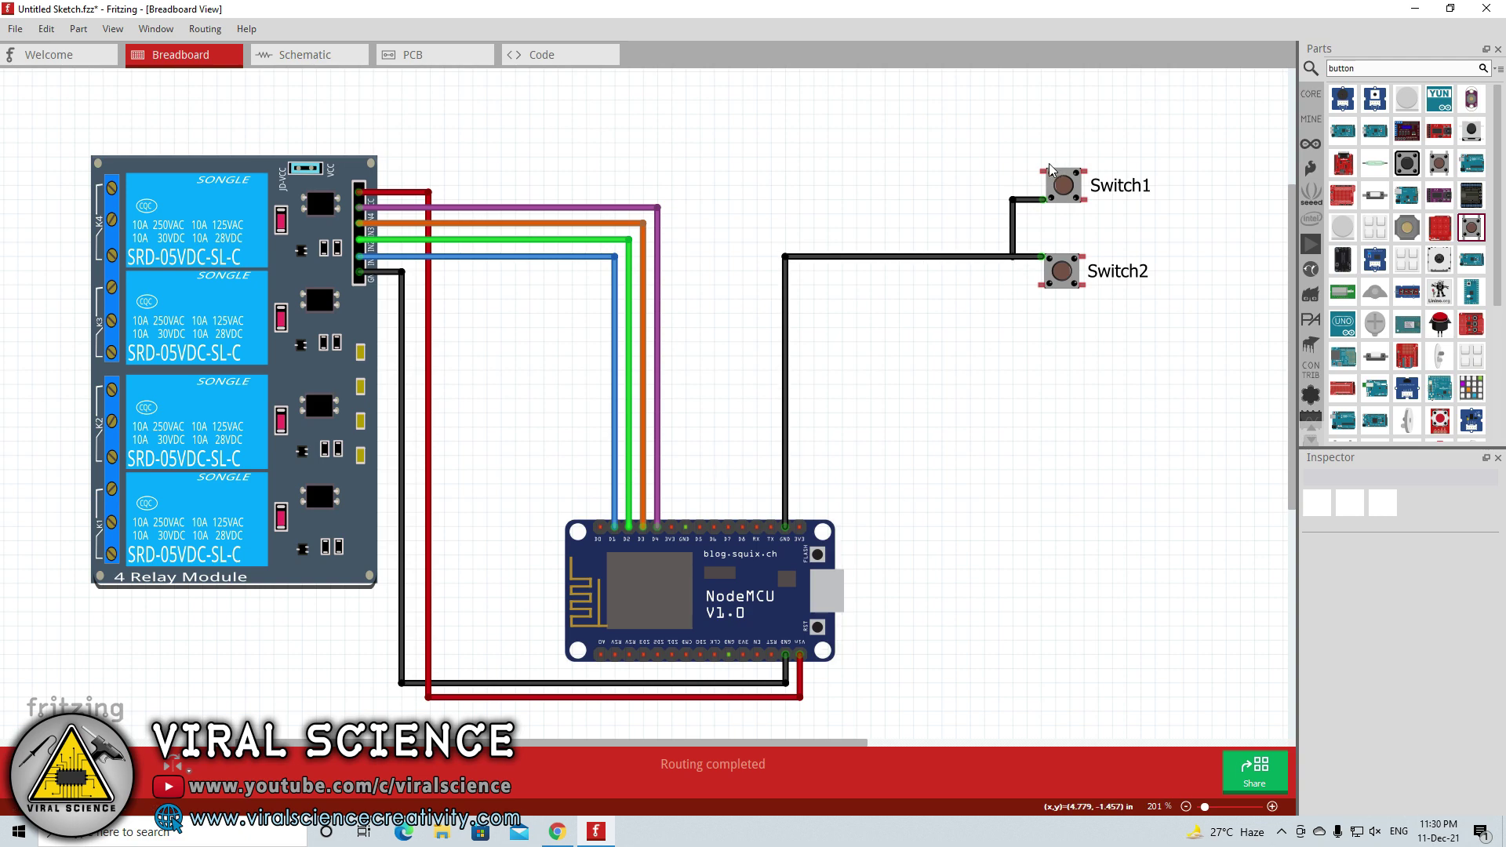
# Wire the NodeMCU's D5 pin to Switch1's upper-left pin with a right-angle bend and colour the wire brown
pyautogui.moveTo(699, 527); pyautogui.dragTo(1048, 170)
pyautogui.moveTo(873, 349); pyautogui.dragTo(699, 170)
pyautogui.rightClick(701, 207)
pyautogui.moveTo(738, 228)
pyautogui.click(875, 386)
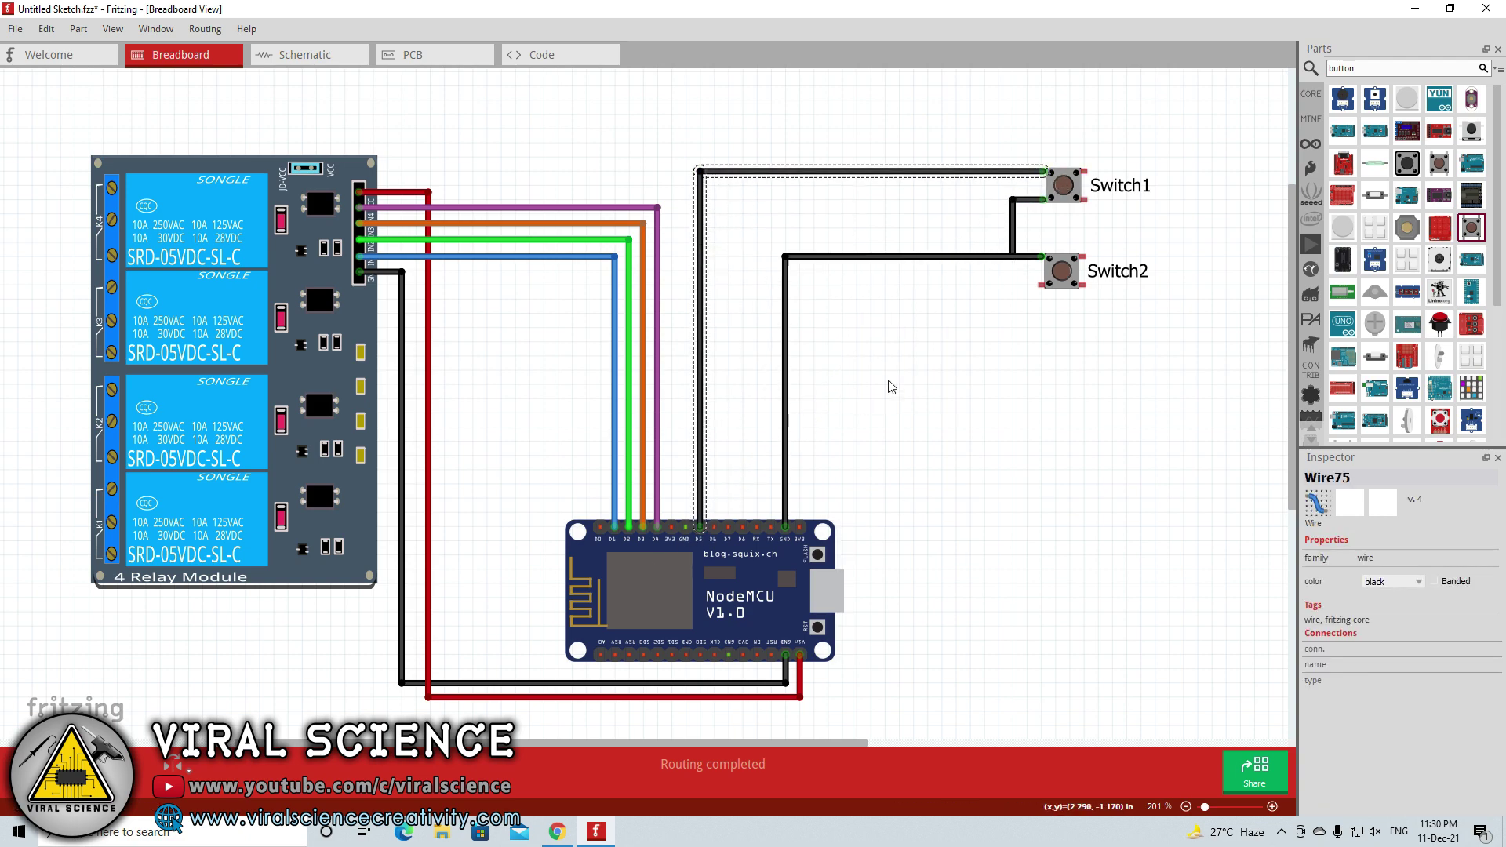
pyautogui.rightClick(739, 170)
pyautogui.moveTo(749, 189)
pyautogui.click(914, 334)
# Wire the NodeMCU's D6 pin to Switch2's lower-left pin with a right-angle bend and colour the wire cyan
pyautogui.moveTo(714, 527); pyautogui.dragTo(1043, 287)
pyautogui.moveTo(958, 353); pyautogui.dragTo(714, 289)
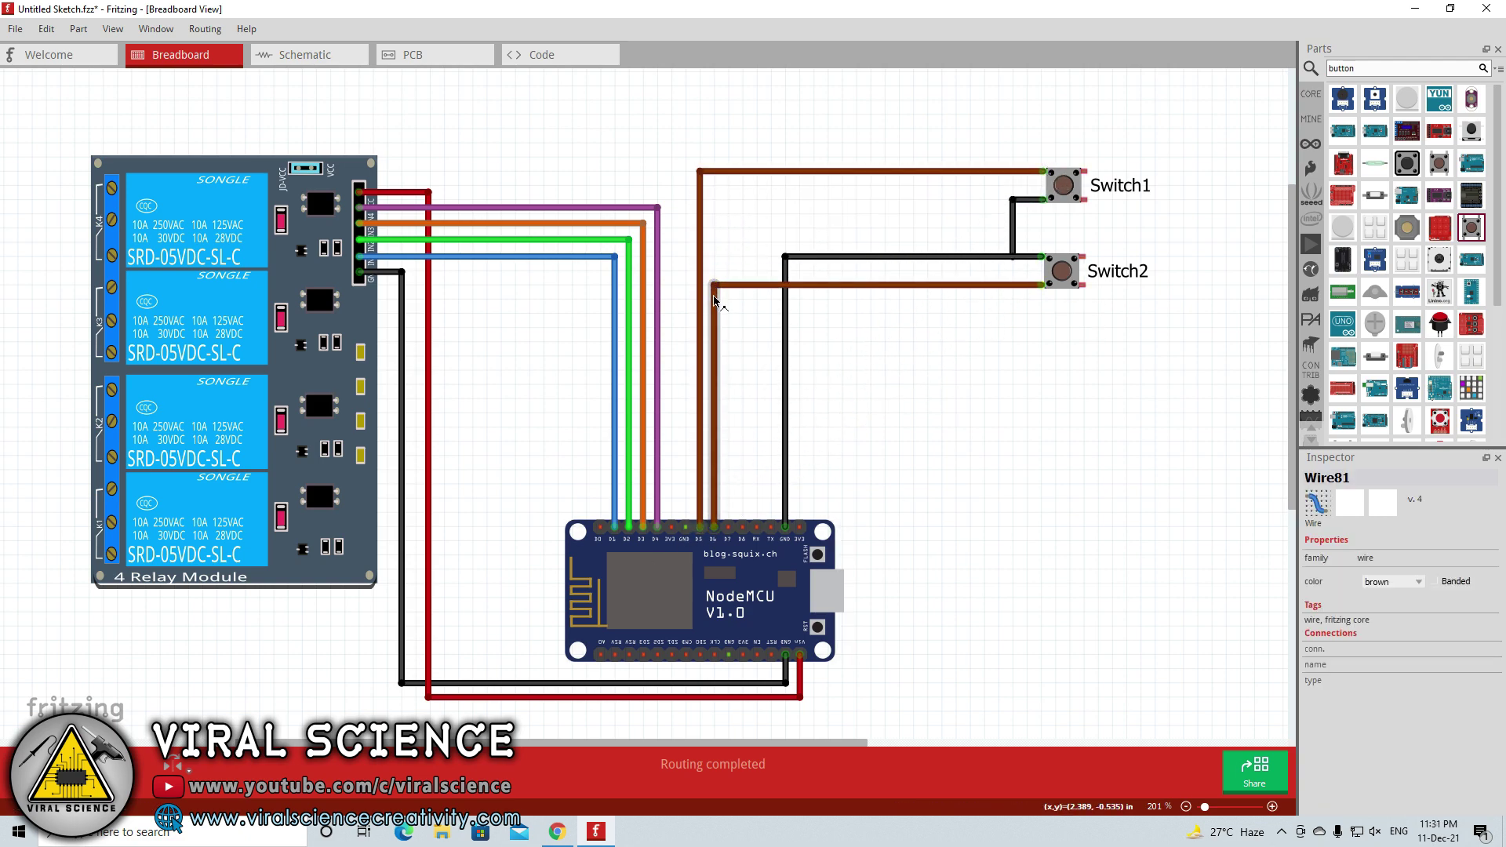
pyautogui.rightClick(715, 298)
pyautogui.moveTo(753, 310)
pyautogui.click(891, 452)
# Show the relay module's part label and rename it to Relay
pyautogui.keyDown('ctrl'); pyautogui.scroll(-1, 898, 360); pyautogui.keyUp('ctrl')
pyautogui.rightClick(346, 223)
pyautogui.click(391, 359)
pyautogui.doubleClick(454, 169)
pyautogui.write('R')
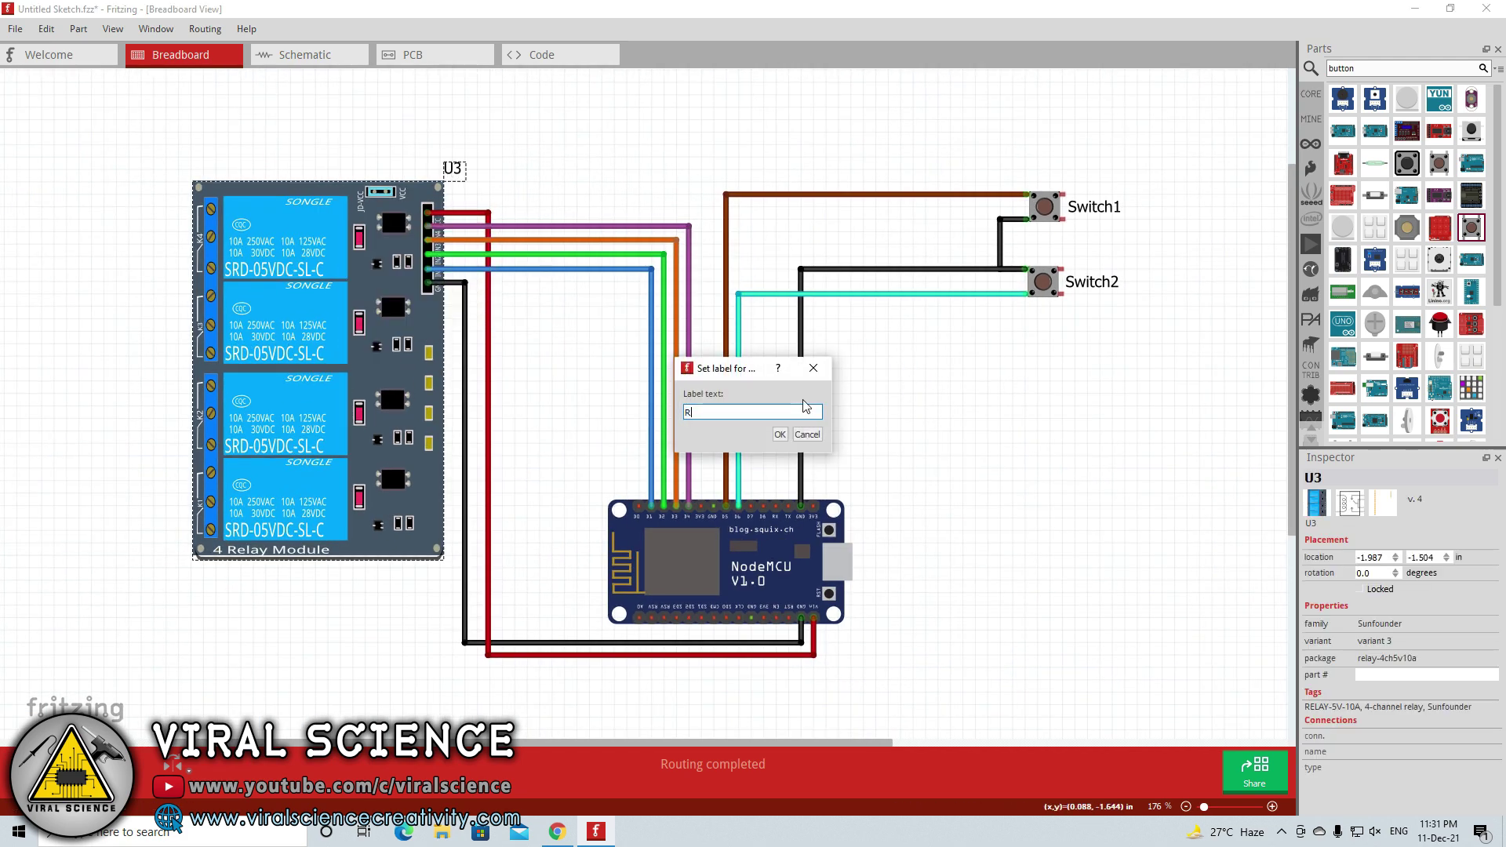
pyautogui.write('elay')
pyautogui.press('Return')
# Show the NodeMCU's part label and rename it to ESP8266
pyautogui.rightClick(819, 556)
pyautogui.click(871, 690)
pyautogui.doubleClick(861, 486)
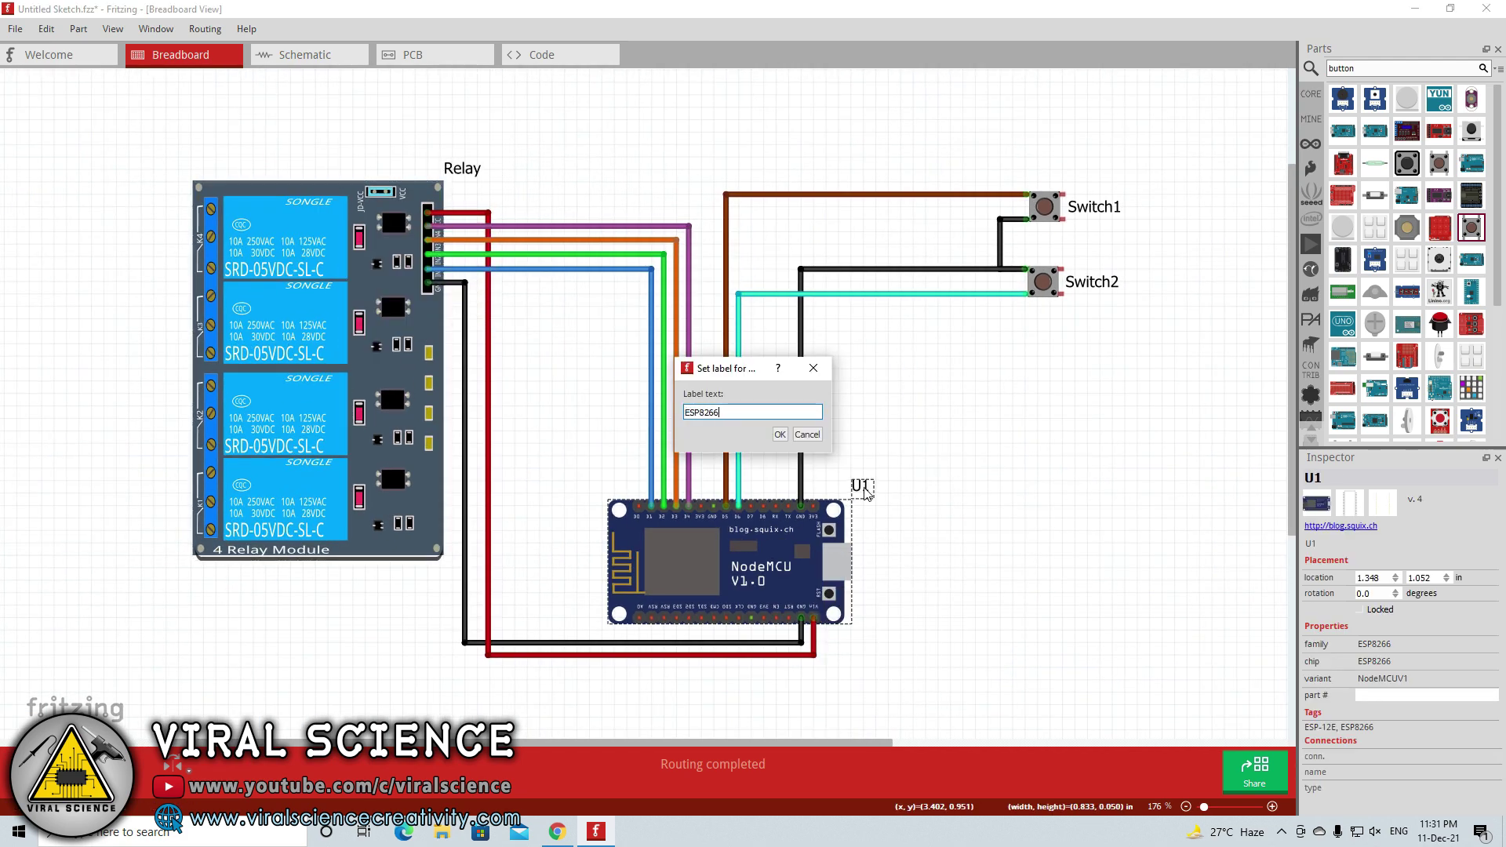
pyautogui.press('Return')
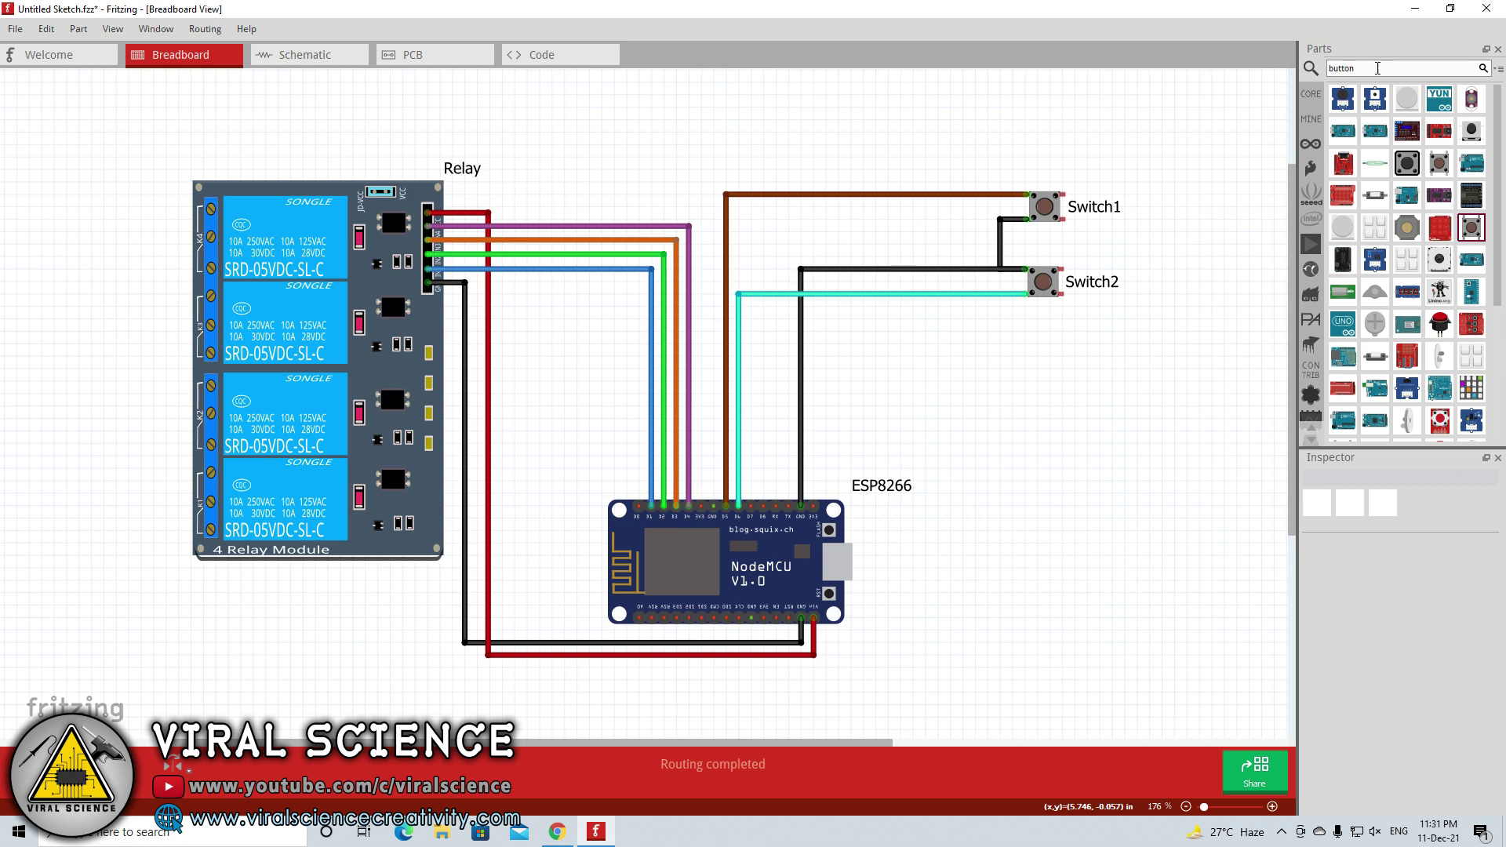
# Search the parts library for "led" and place a 5 mm [THT] Red (633nm) LED below Switch2
pyautogui.write('led')
pyautogui.press('Return')
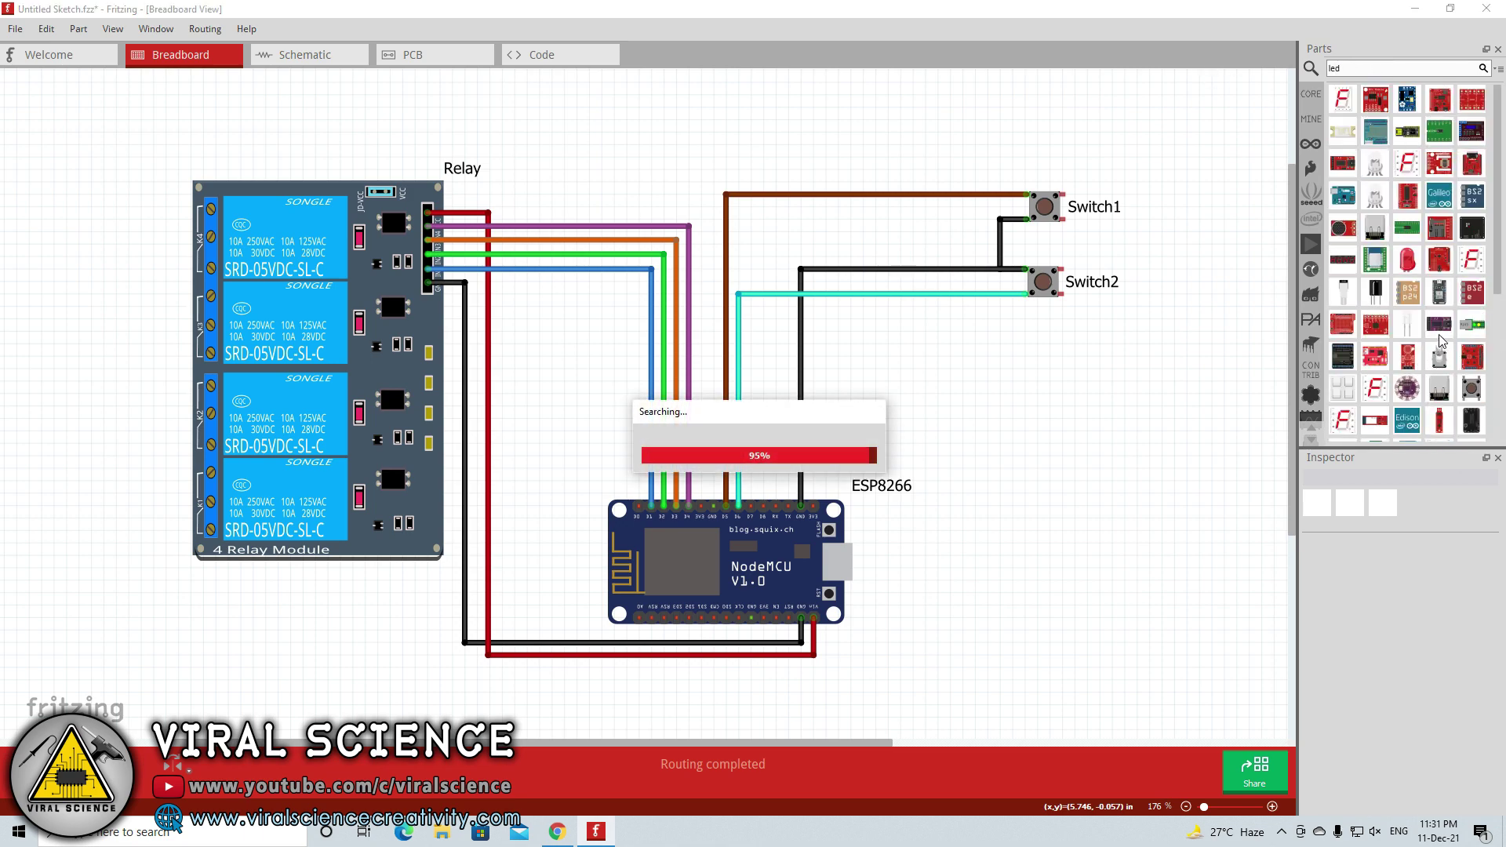
pyautogui.click(1414, 264)
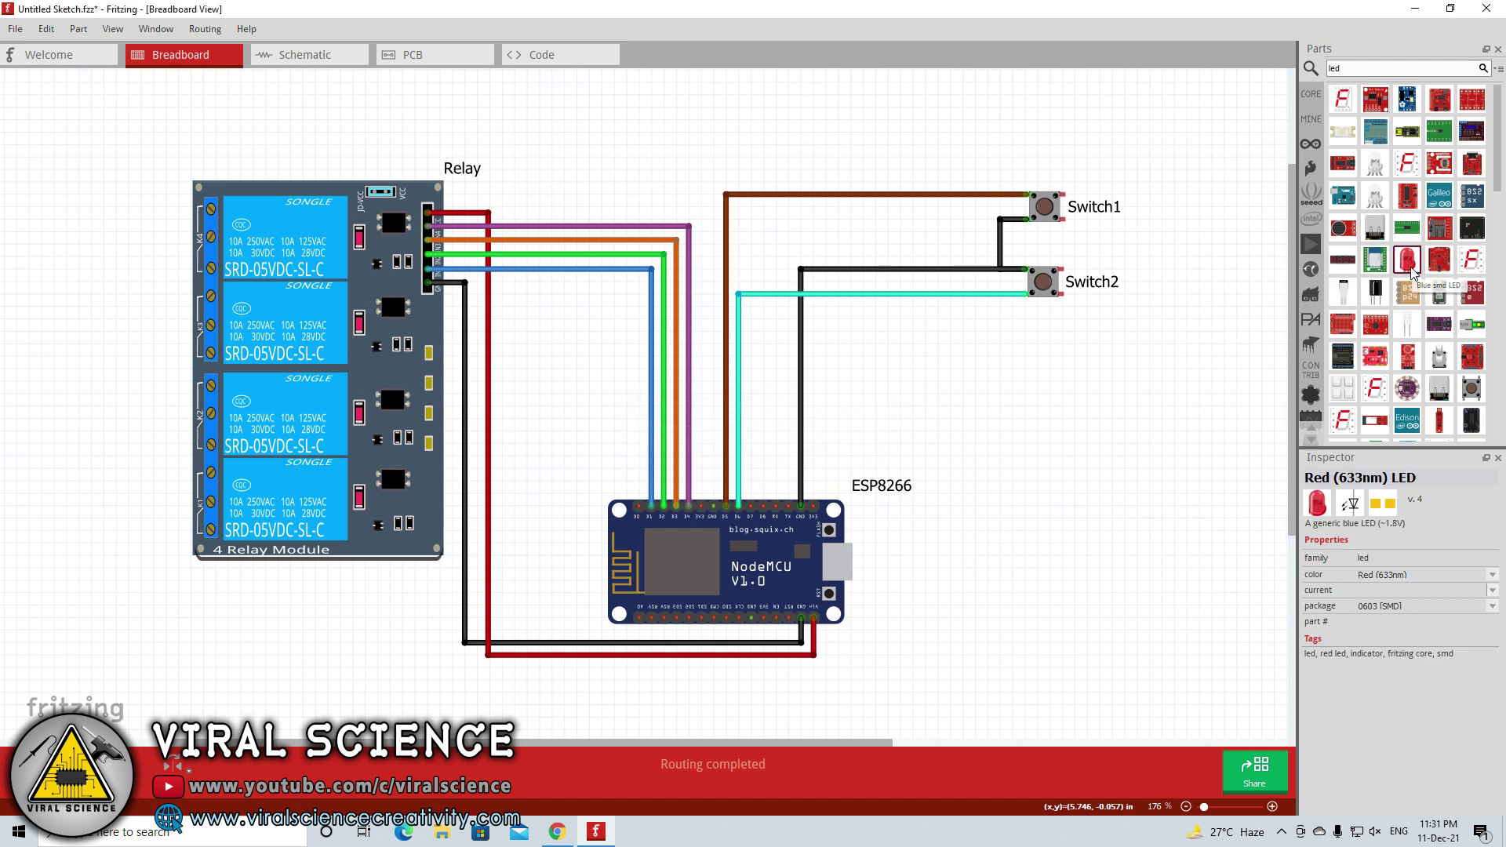
pyautogui.scroll(-5, 1426, 360)
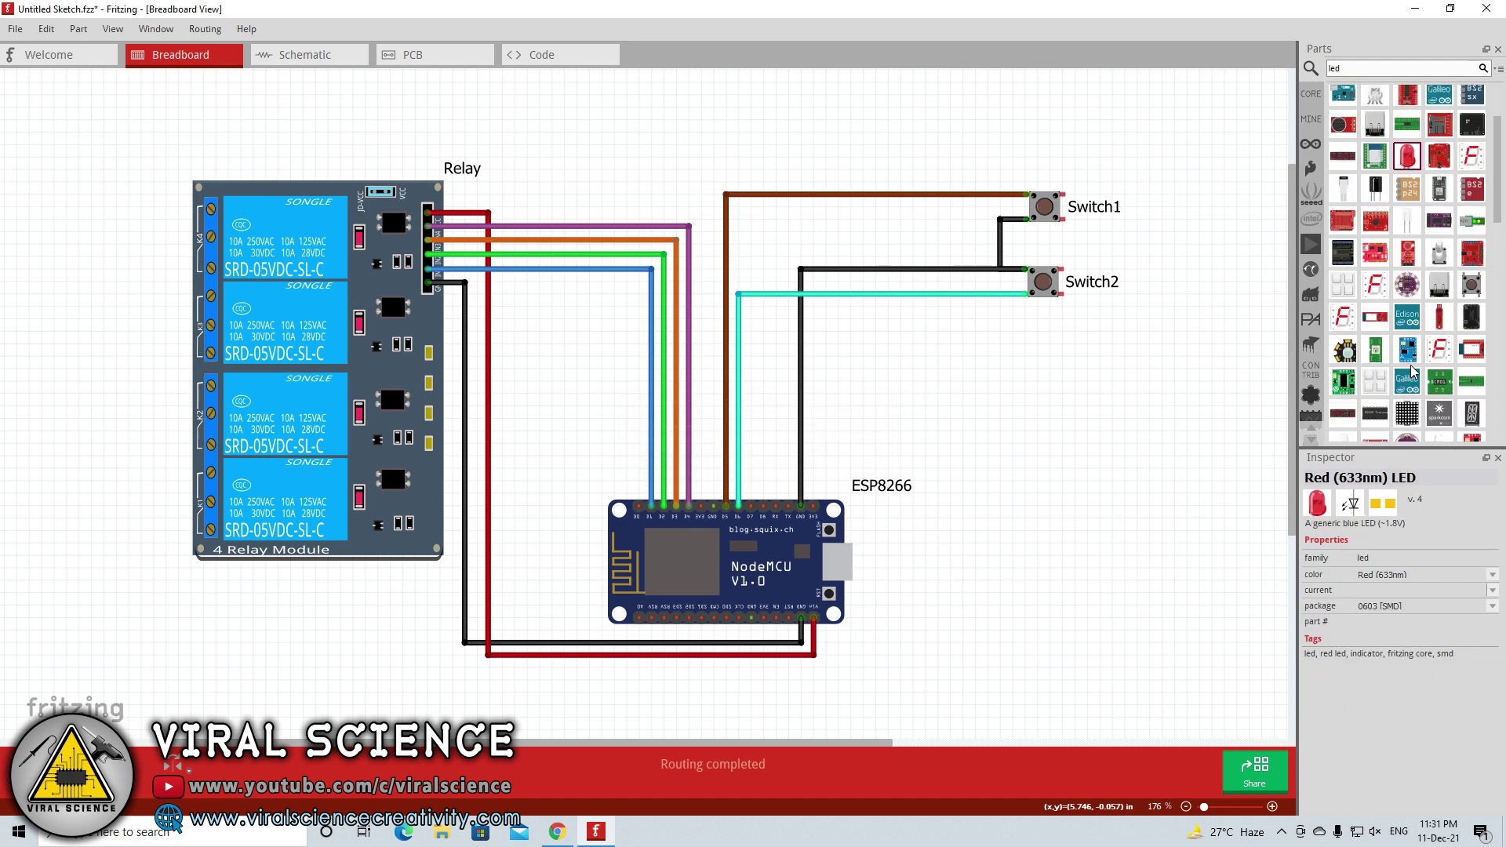
pyautogui.scroll(-4, 1426, 361)
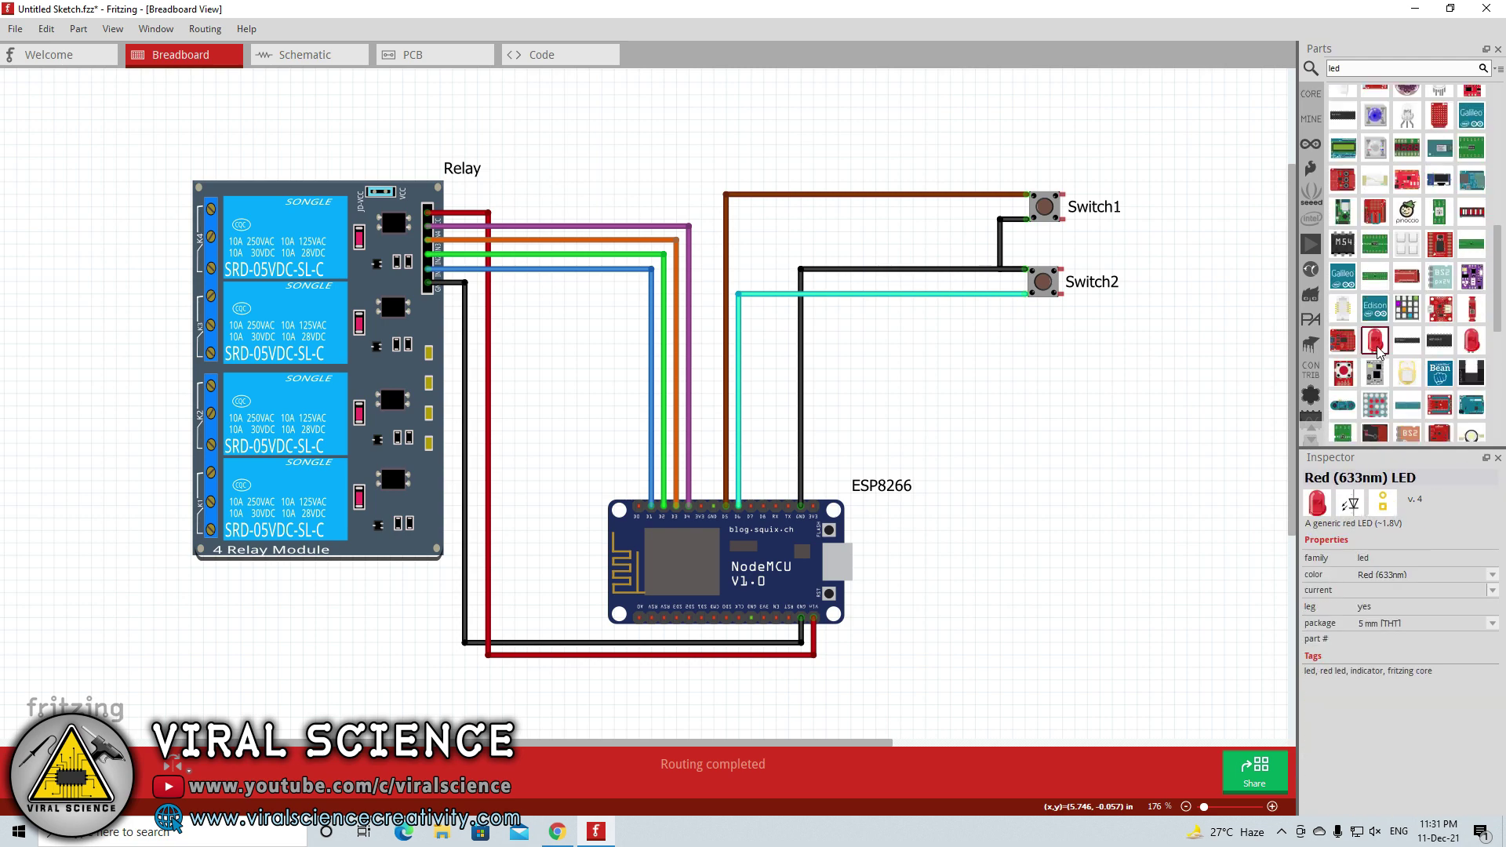
pyautogui.moveTo(1320, 358); pyautogui.dragTo(1055, 385)
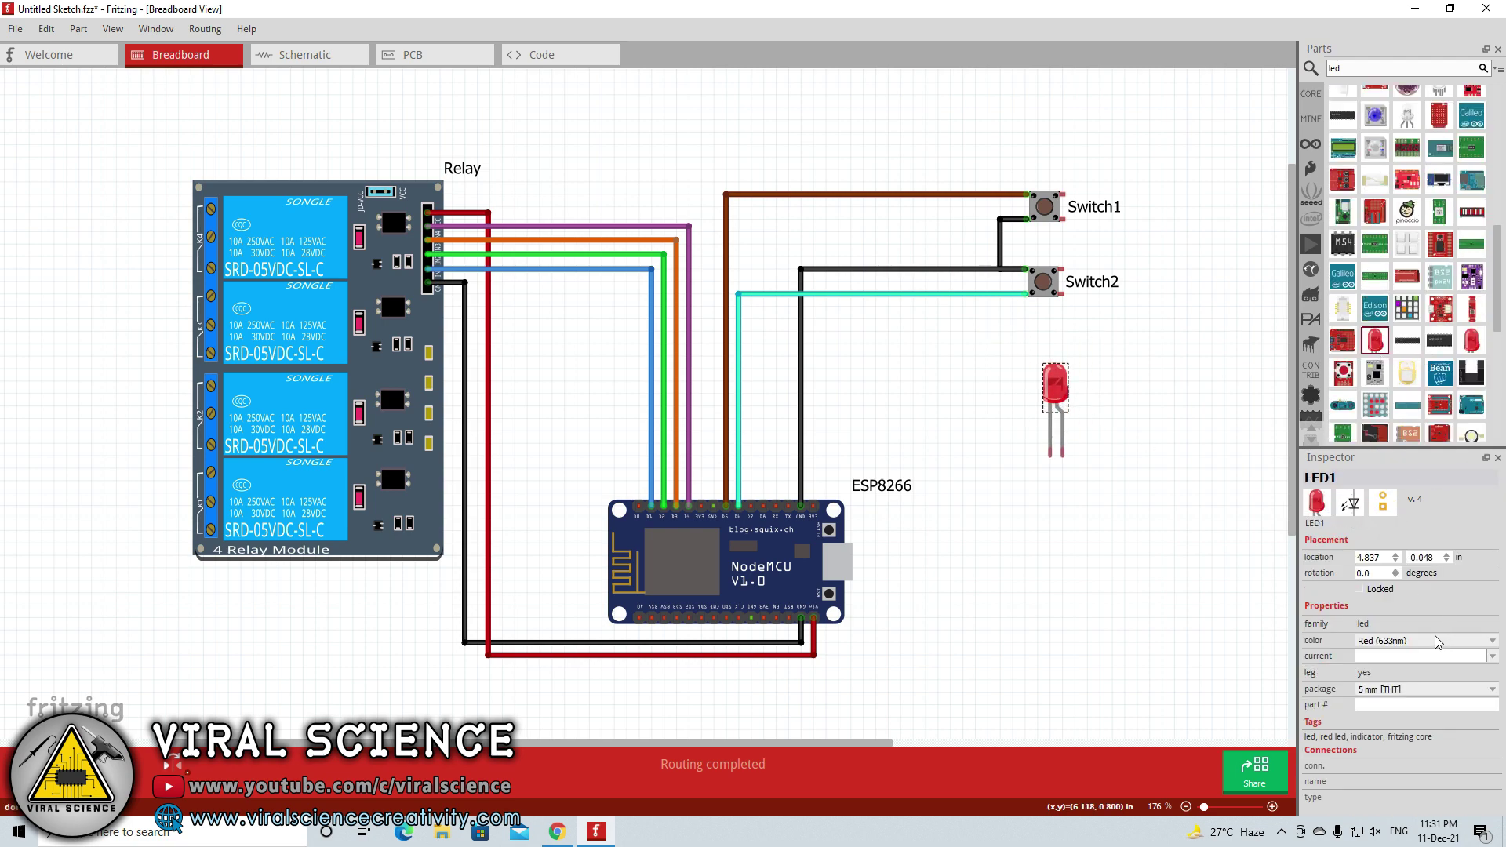
# Set the placed LED's colour to Green (565nm)
pyautogui.click(1474, 641)
pyautogui.scroll(-3, 1412, 698)
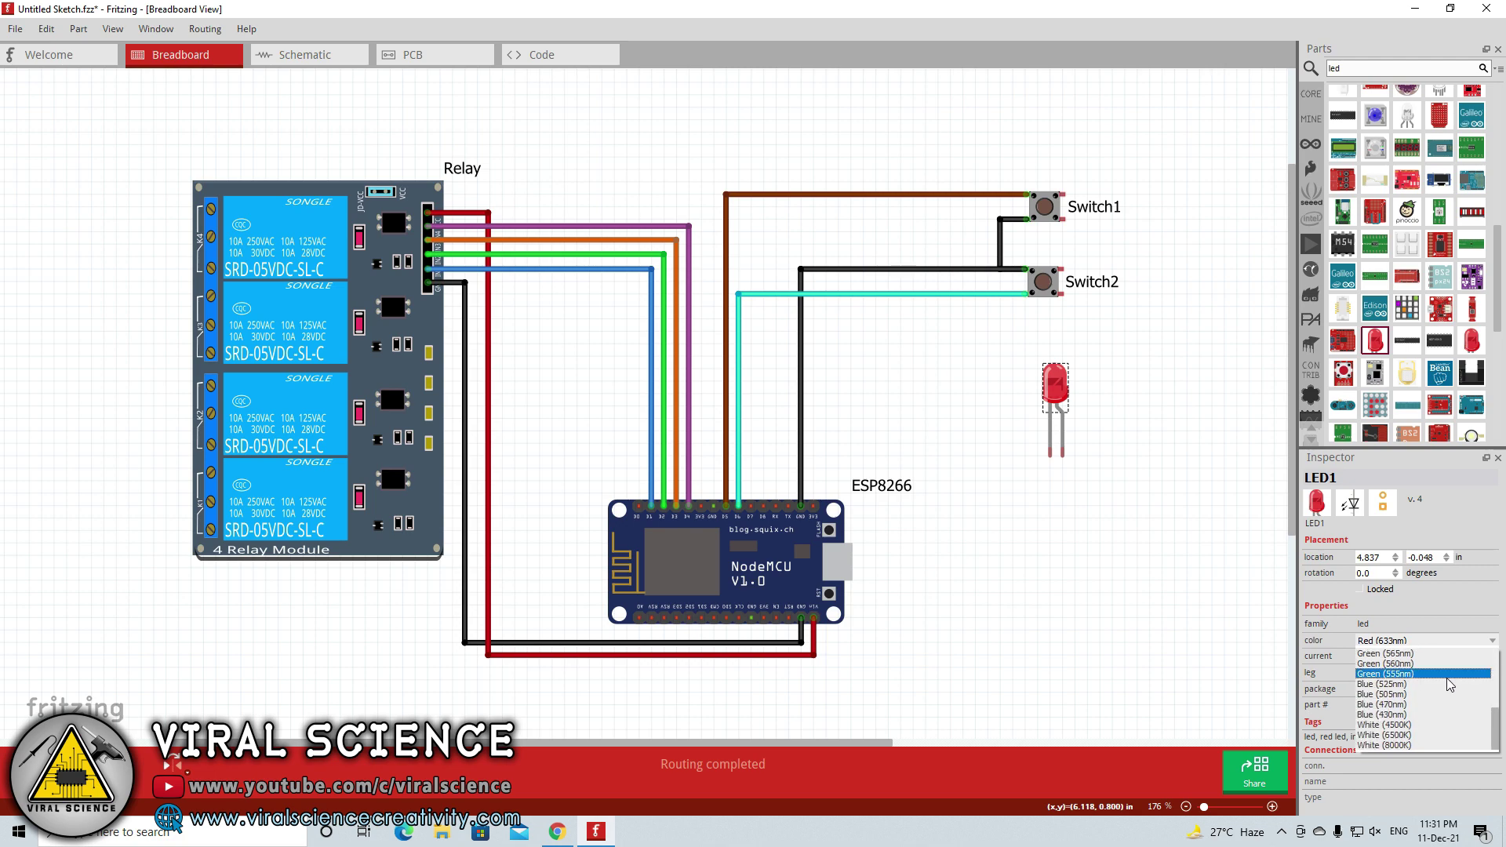
pyautogui.click(1410, 684)
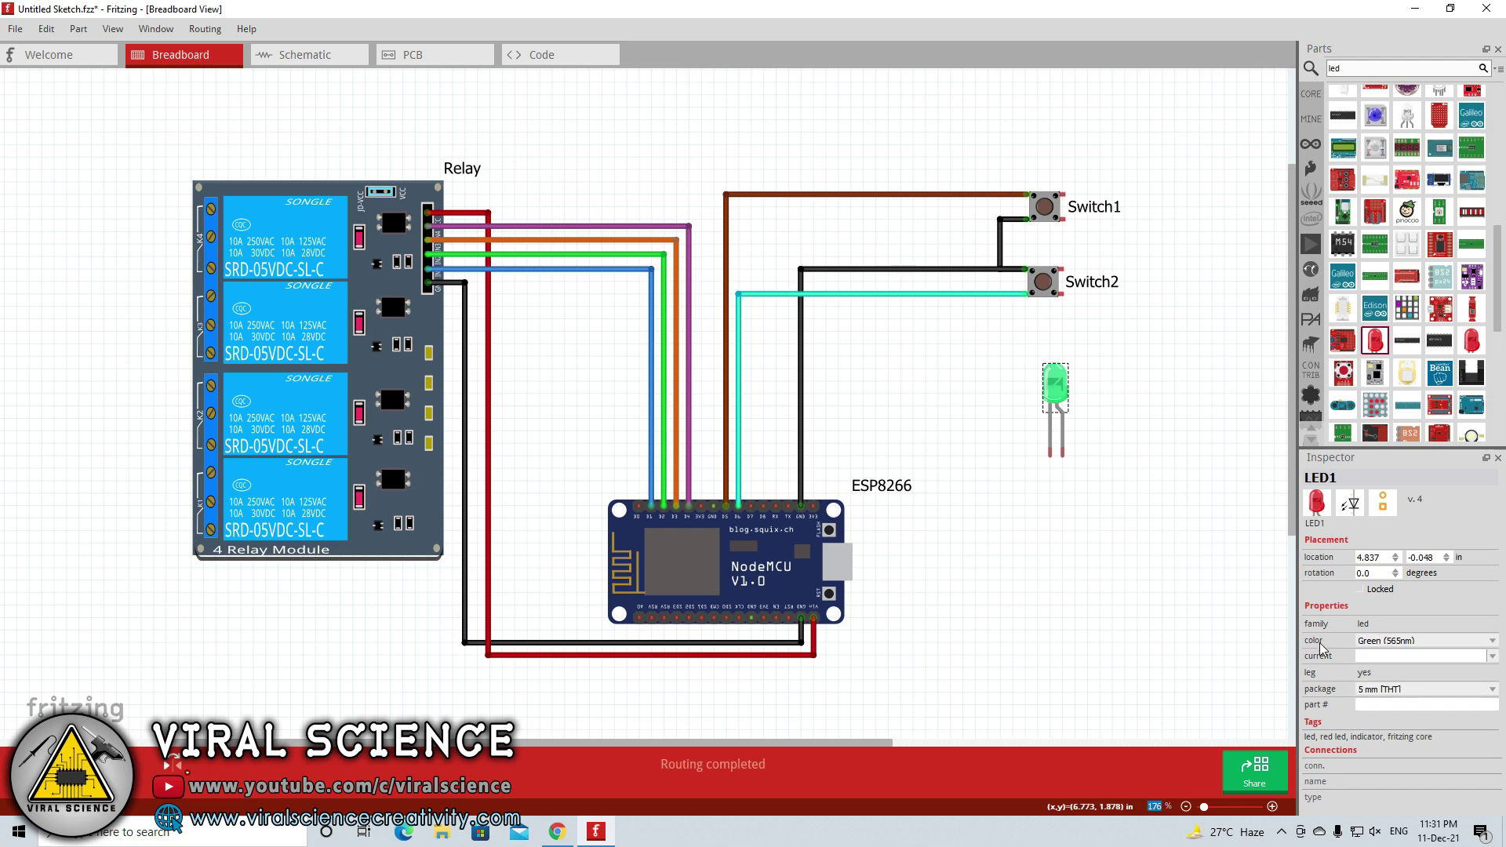
# Change the LED's colour to Green (555nm)
pyautogui.click(1492, 641)
pyautogui.scroll(-3, 1421, 721)
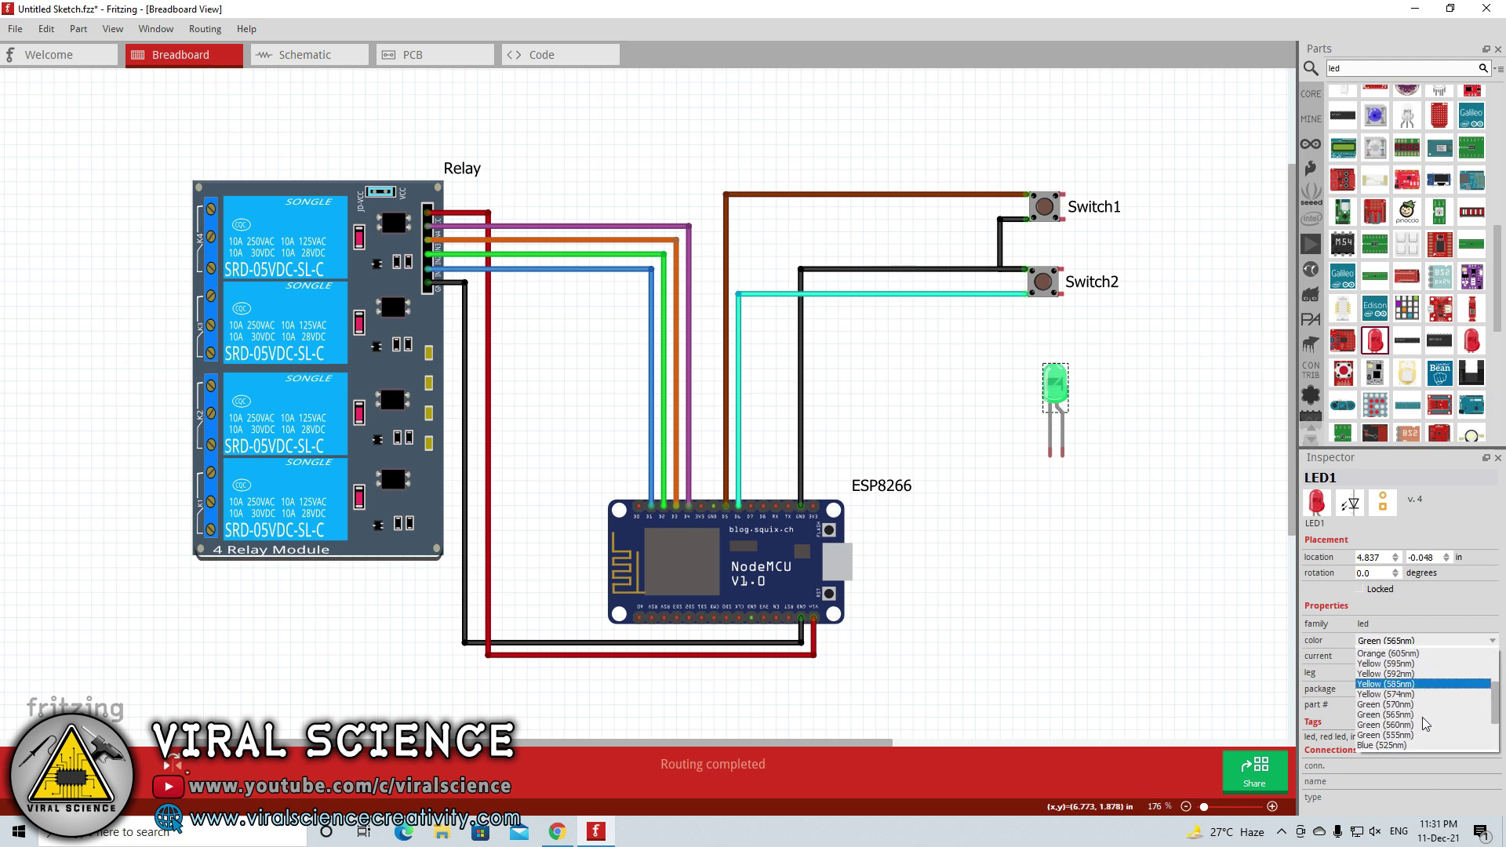
pyautogui.click(1422, 735)
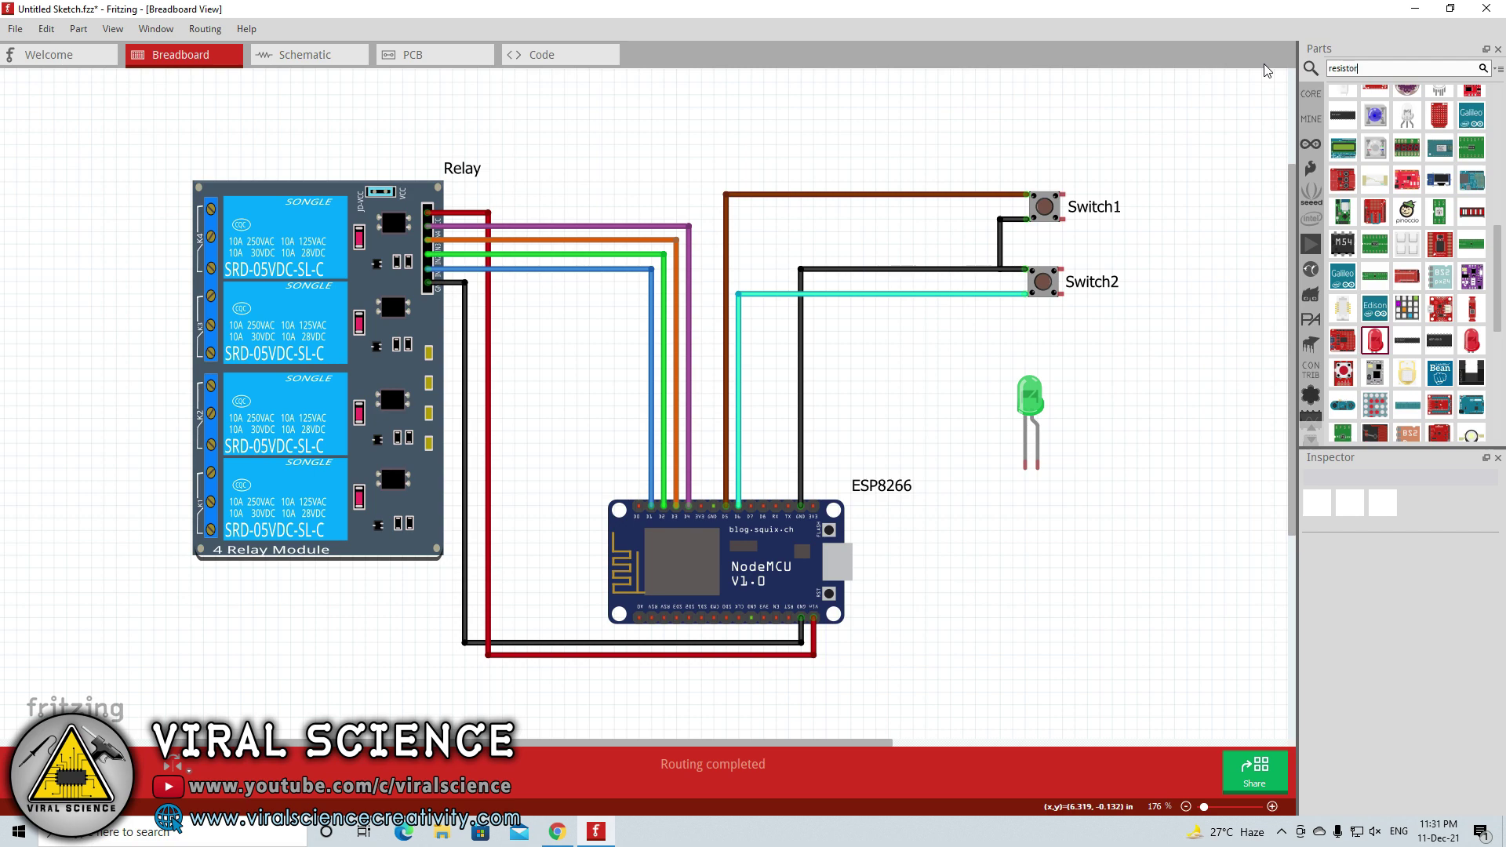
# Search the parts library for "resistor" and place a 220Ω THT resistor beside the green LED
pyautogui.press('Return')
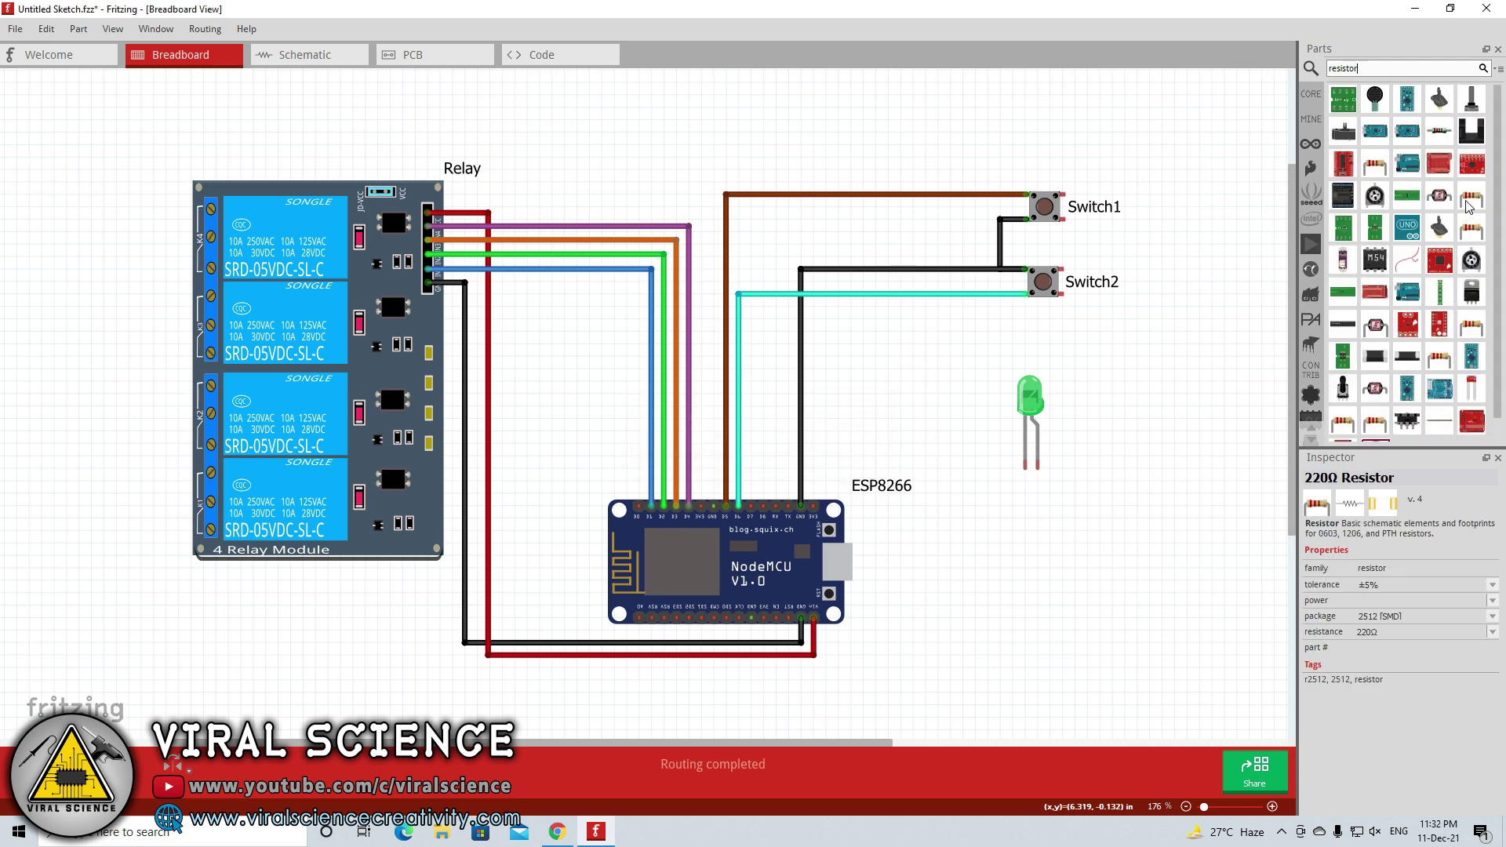
pyautogui.click(1472, 228)
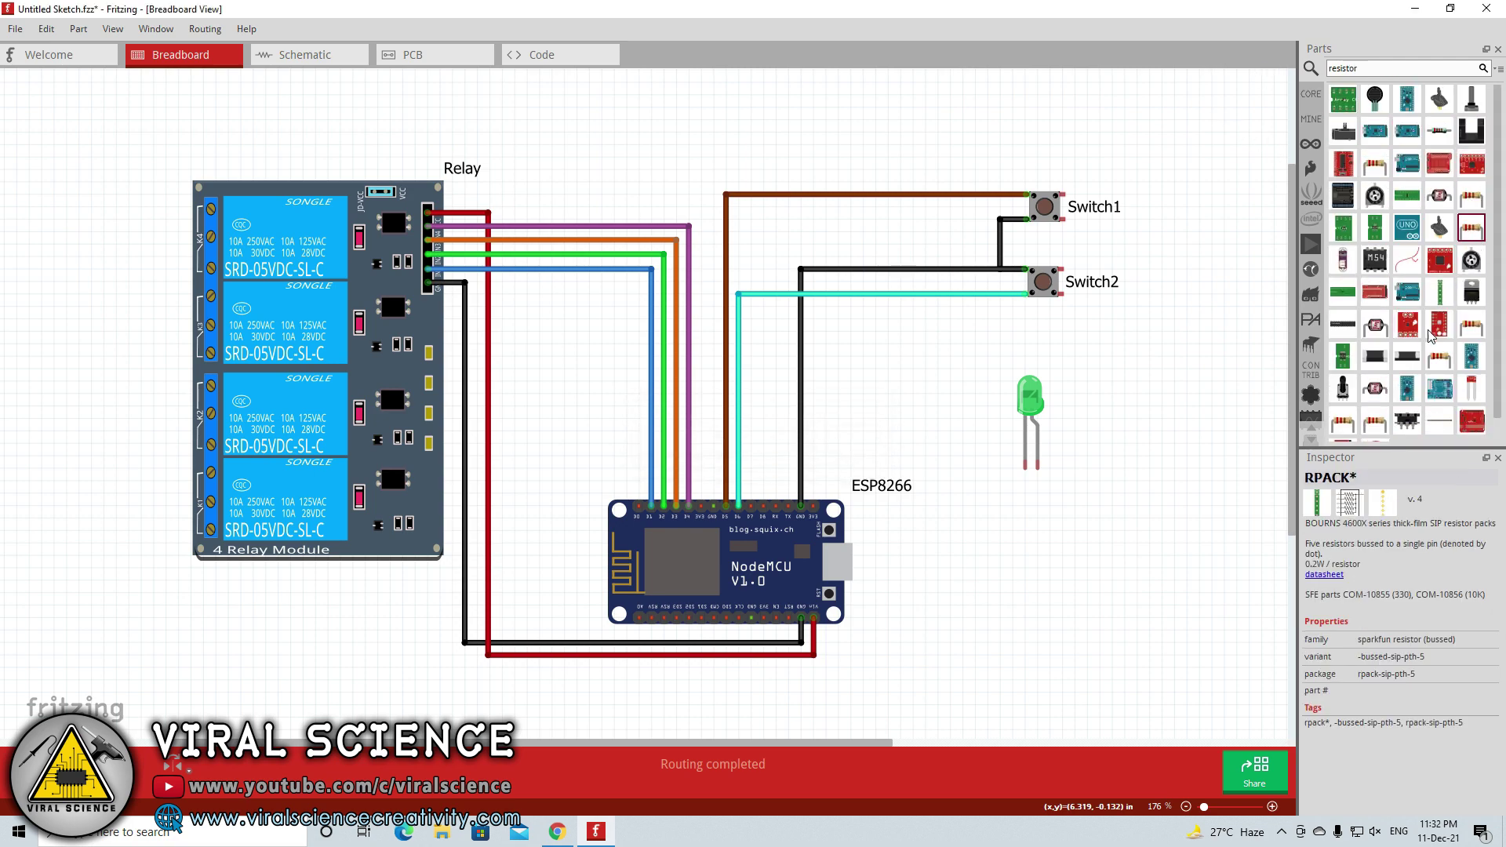
pyautogui.click(1469, 330)
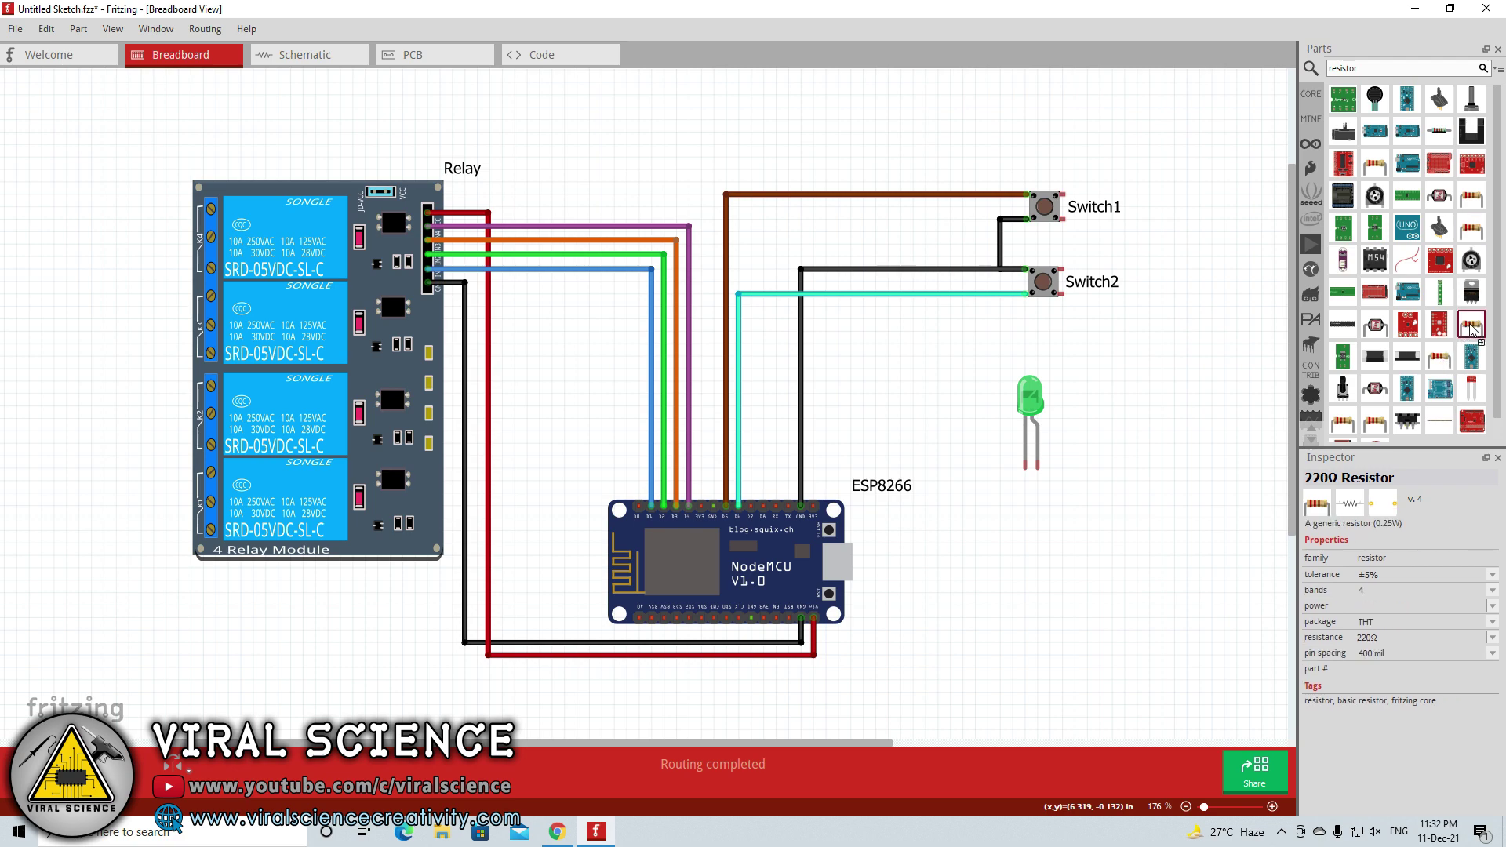
pyautogui.moveTo(1471, 329); pyautogui.dragTo(1097, 486)
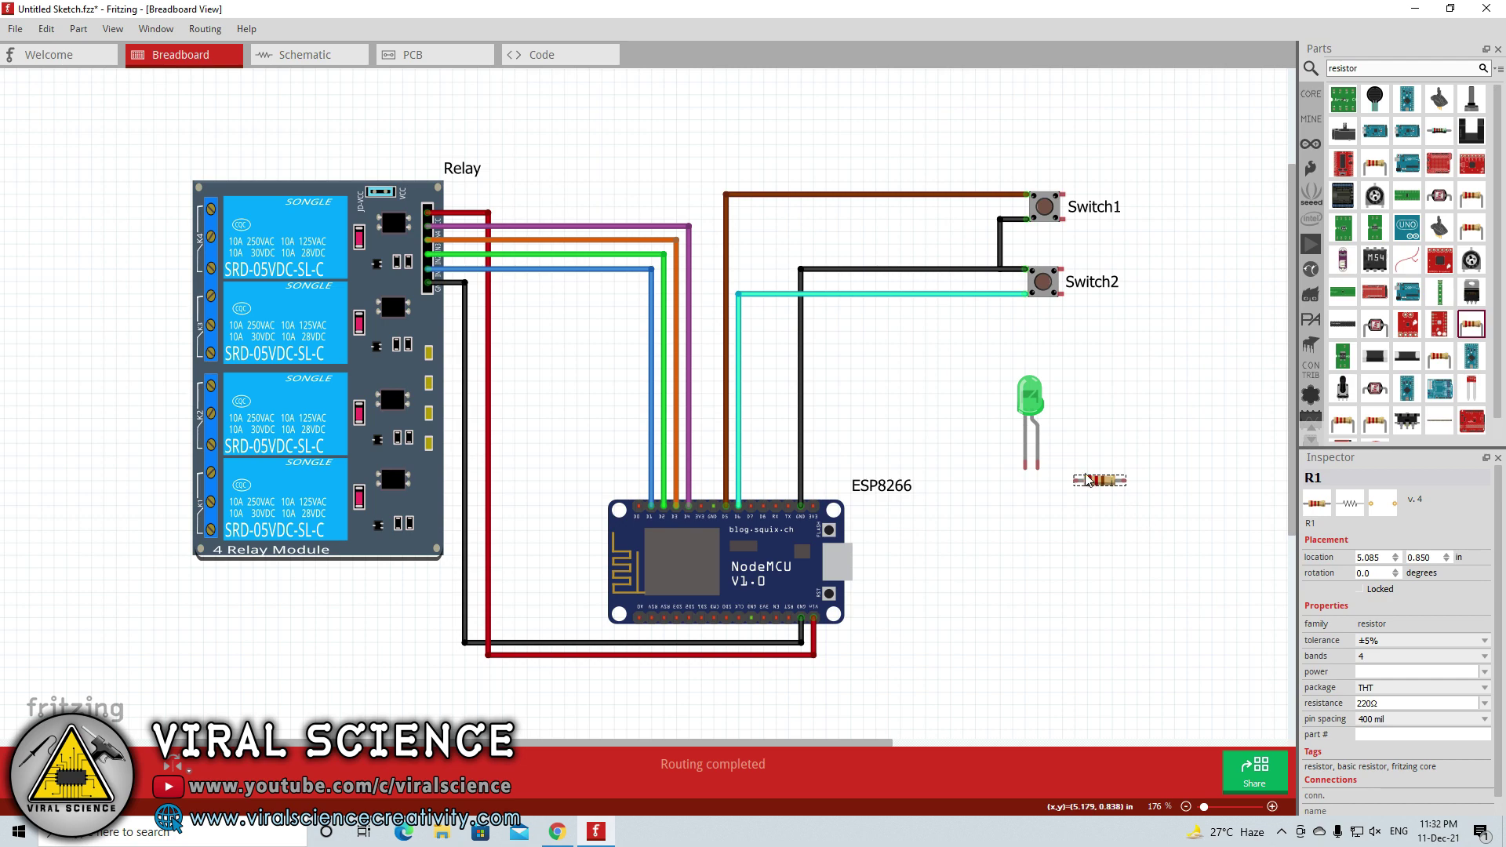
pyautogui.moveTo(884, 748); pyautogui.dragTo(1004, 748)
pyautogui.keyDown('ctrl'); pyautogui.scroll(5, 626, 413); pyautogui.keyUp('ctrl')
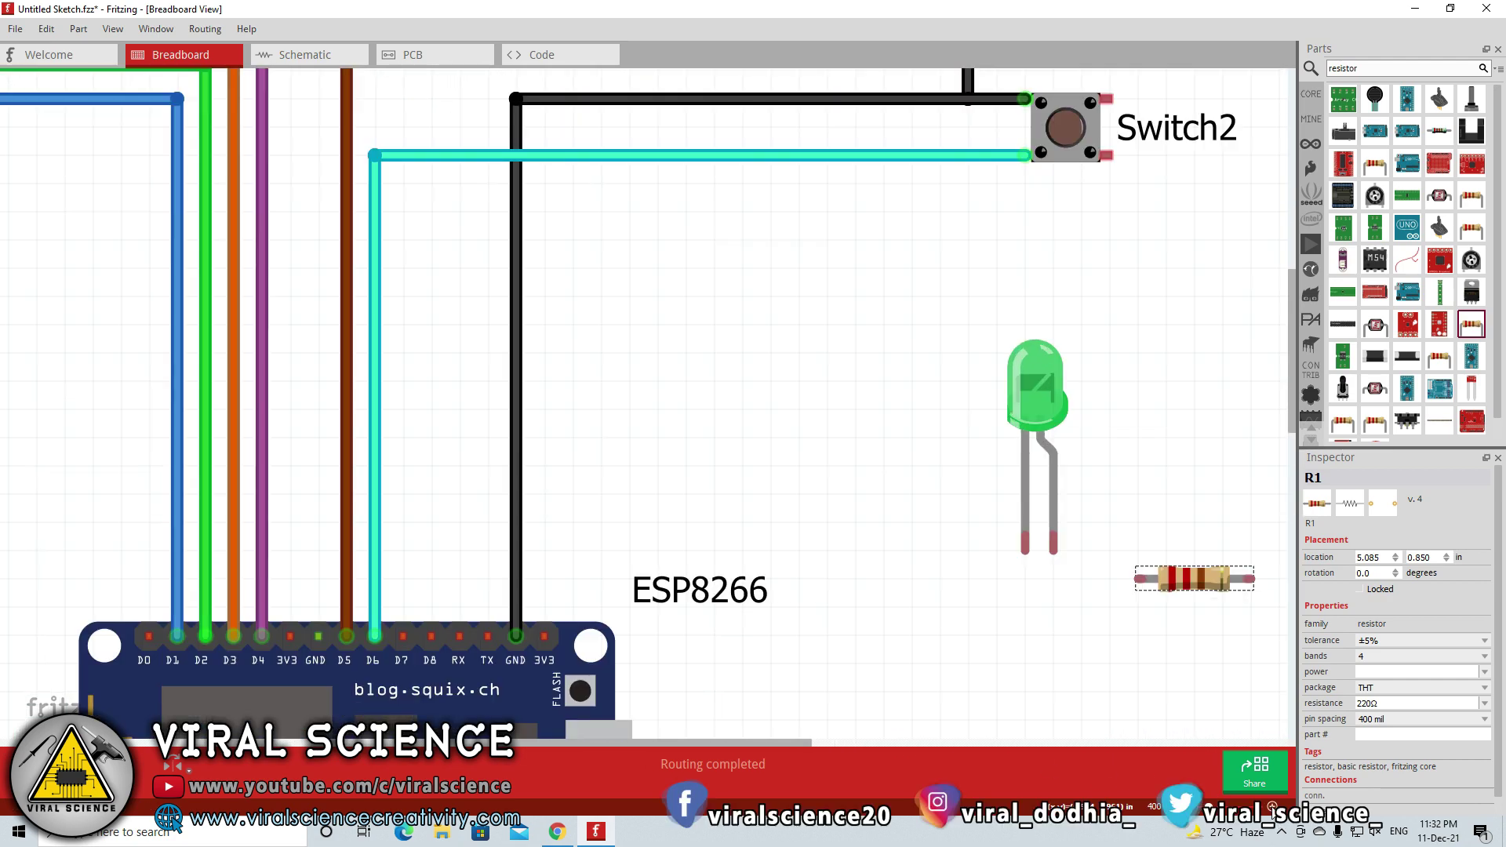
pyautogui.moveTo(801, 741); pyautogui.dragTo(928, 719)
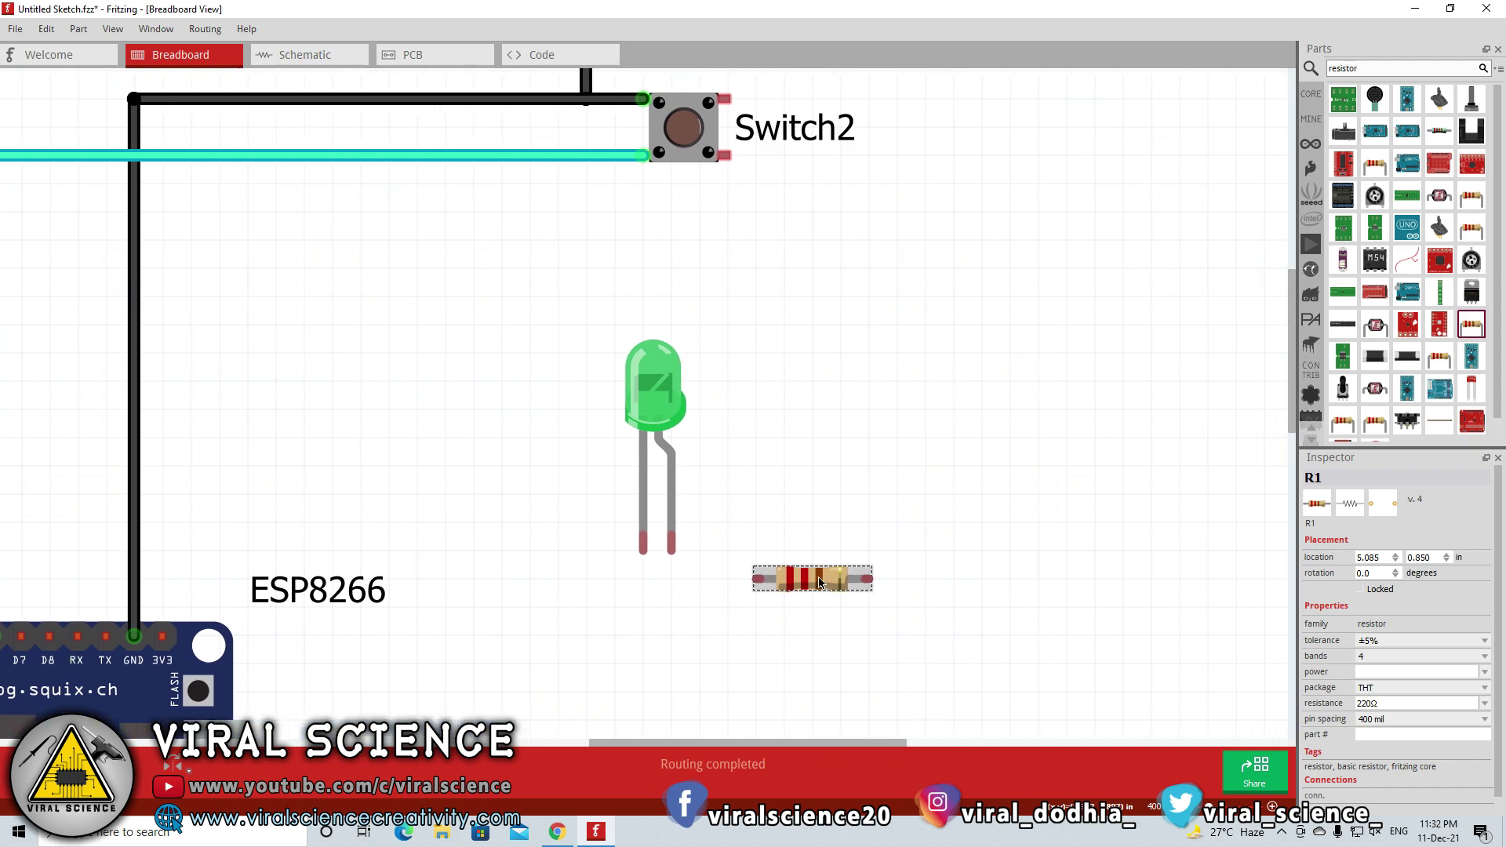
pyautogui.moveTo(817, 570); pyautogui.dragTo(875, 372)
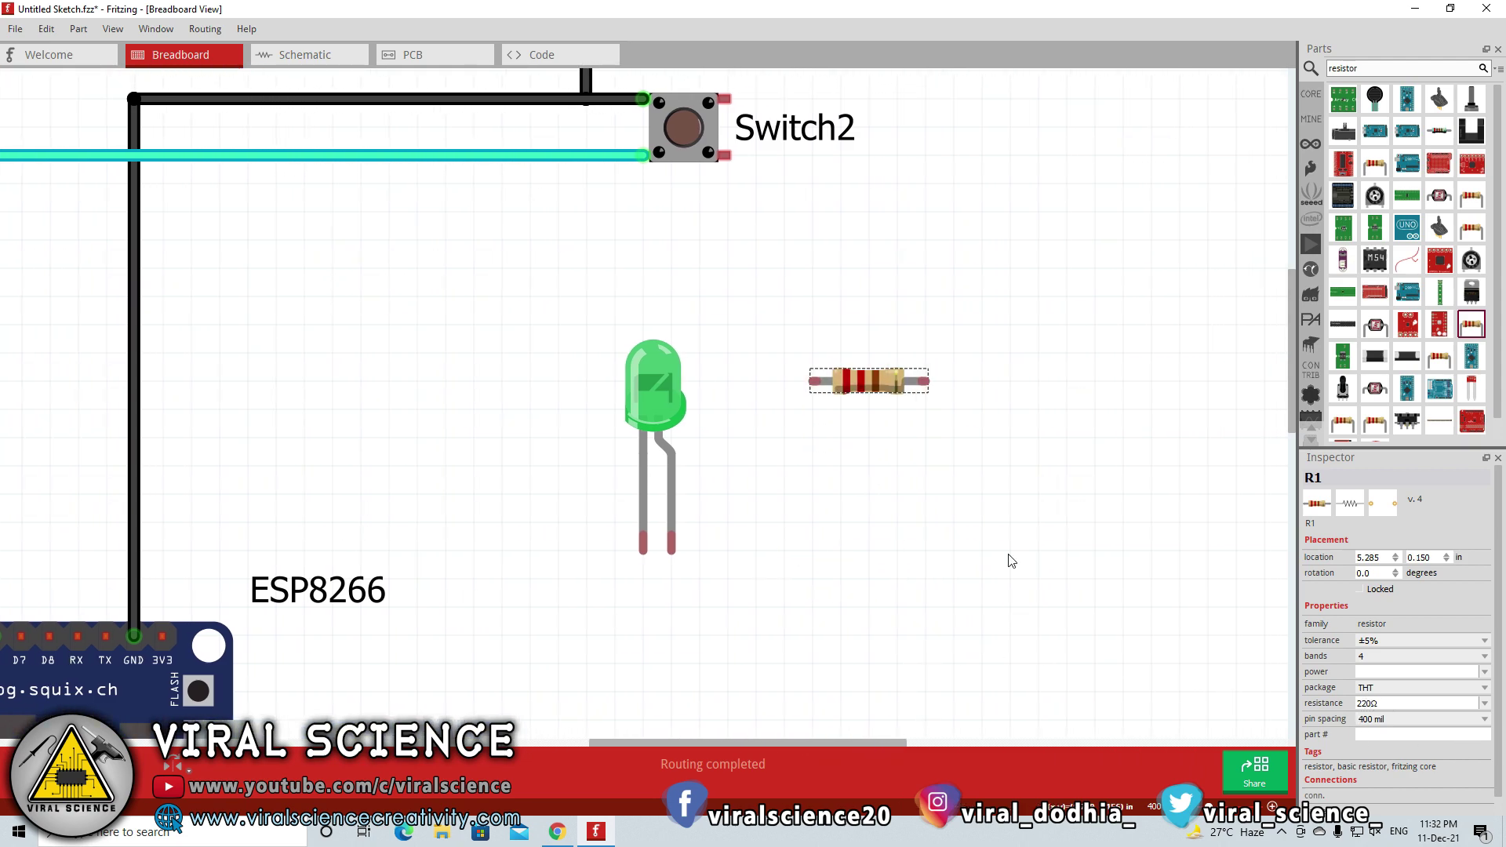
# Set the resistor's resistance to 10kΩ
pyautogui.click(1484, 704)
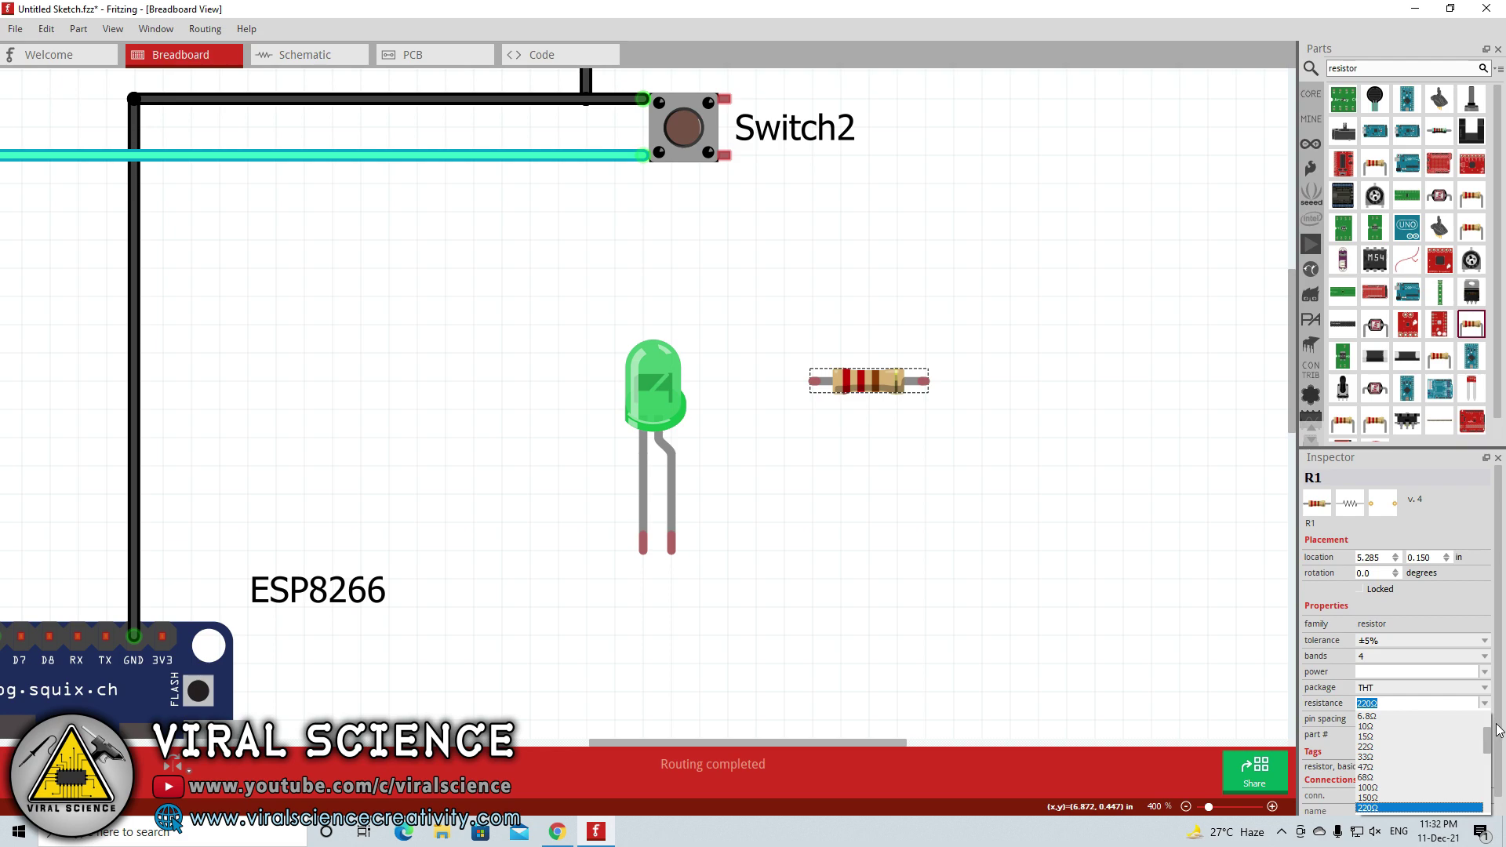
pyautogui.moveTo(1488, 741); pyautogui.dragTo(1488, 774)
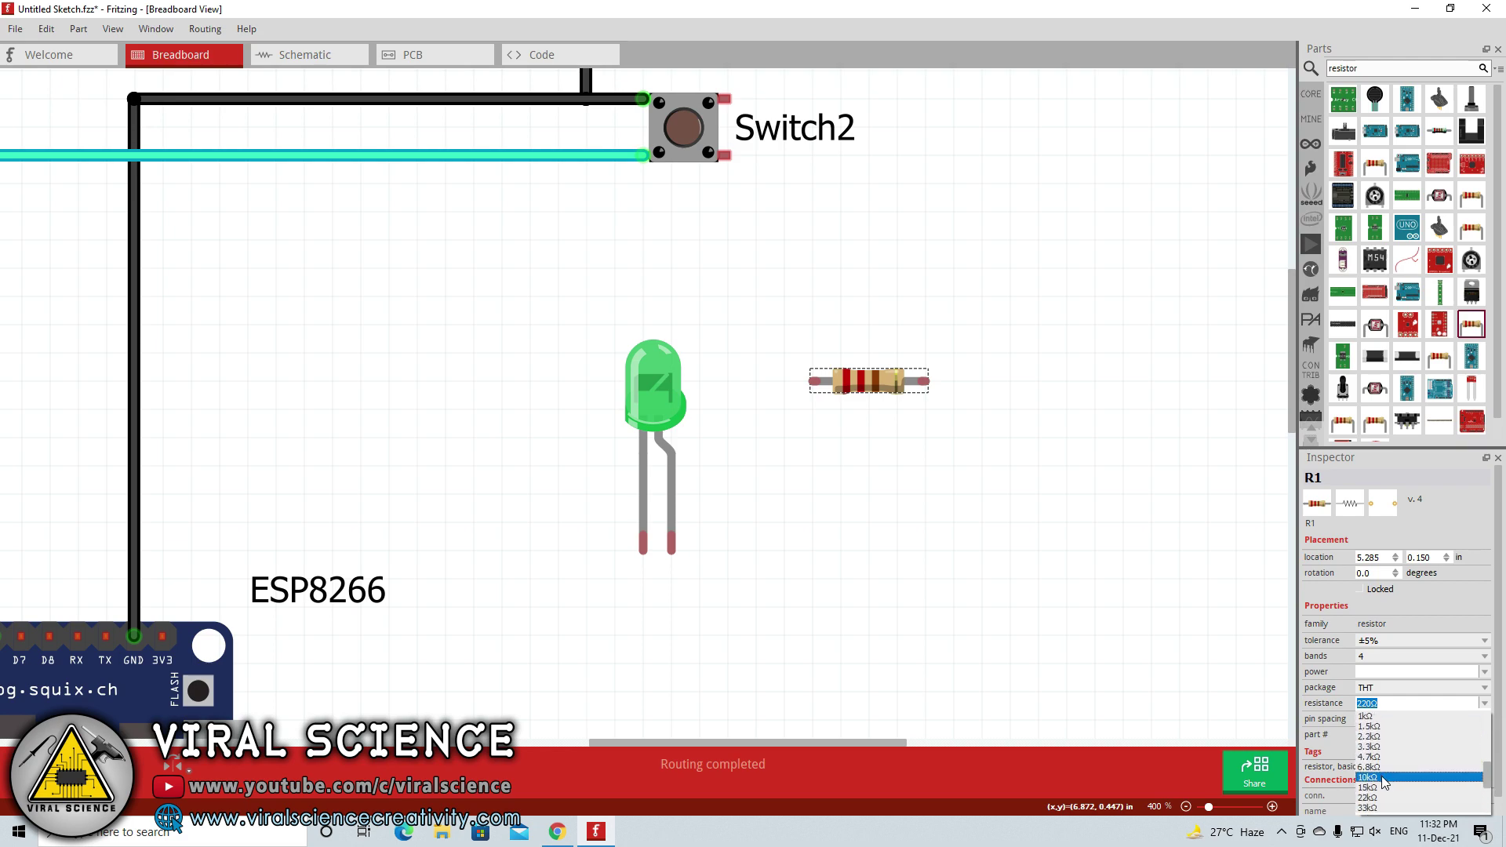
pyautogui.click(1382, 777)
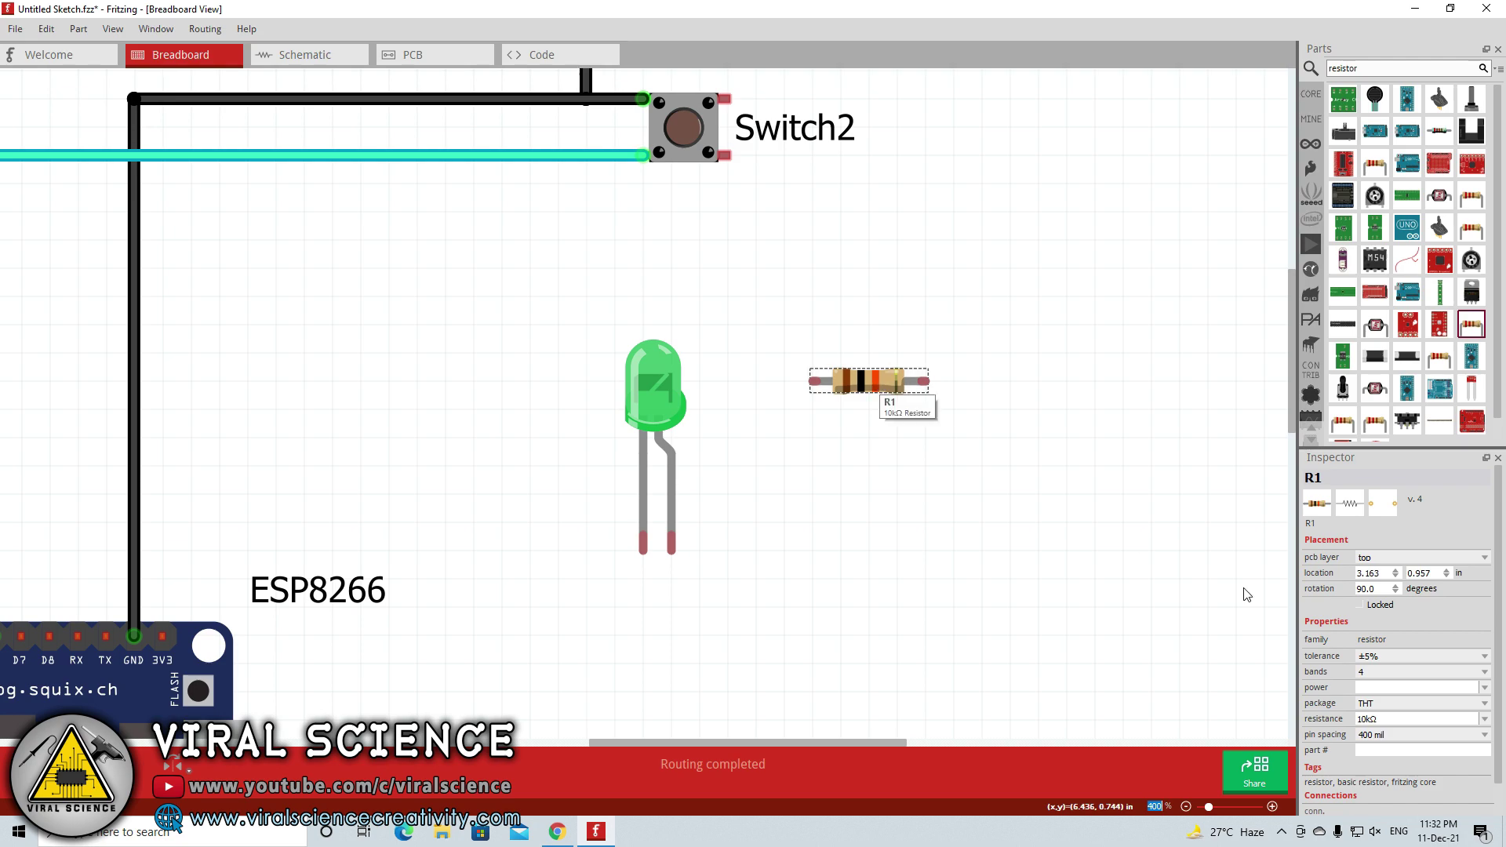
# Set the resistor's resistance to 330Ω and move the resistor just below the LED's legs
pyautogui.click(1484, 718)
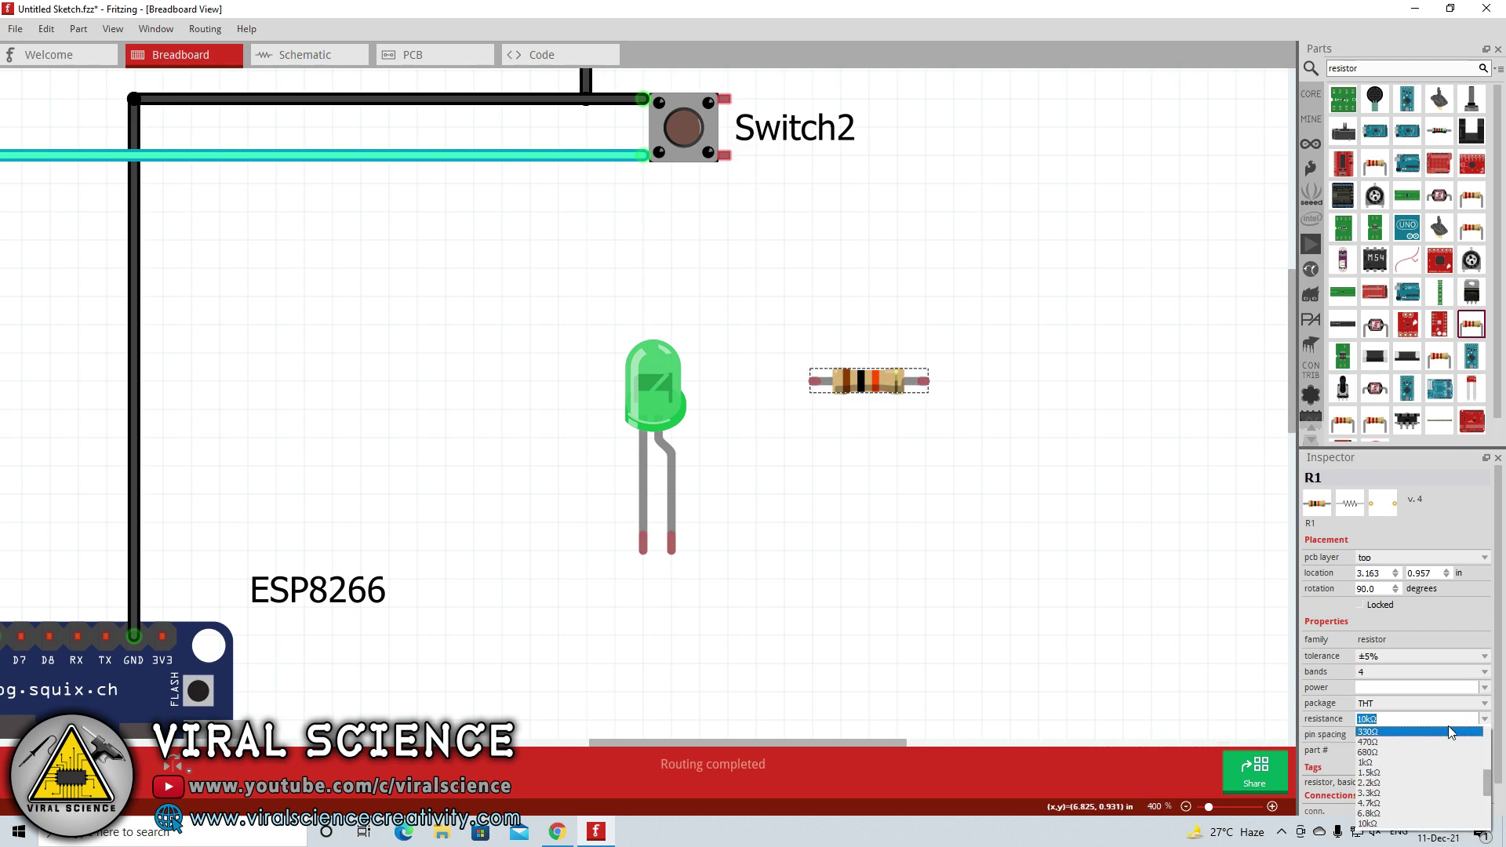
pyautogui.click(1450, 732)
pyautogui.scroll(-2, 873, 446)
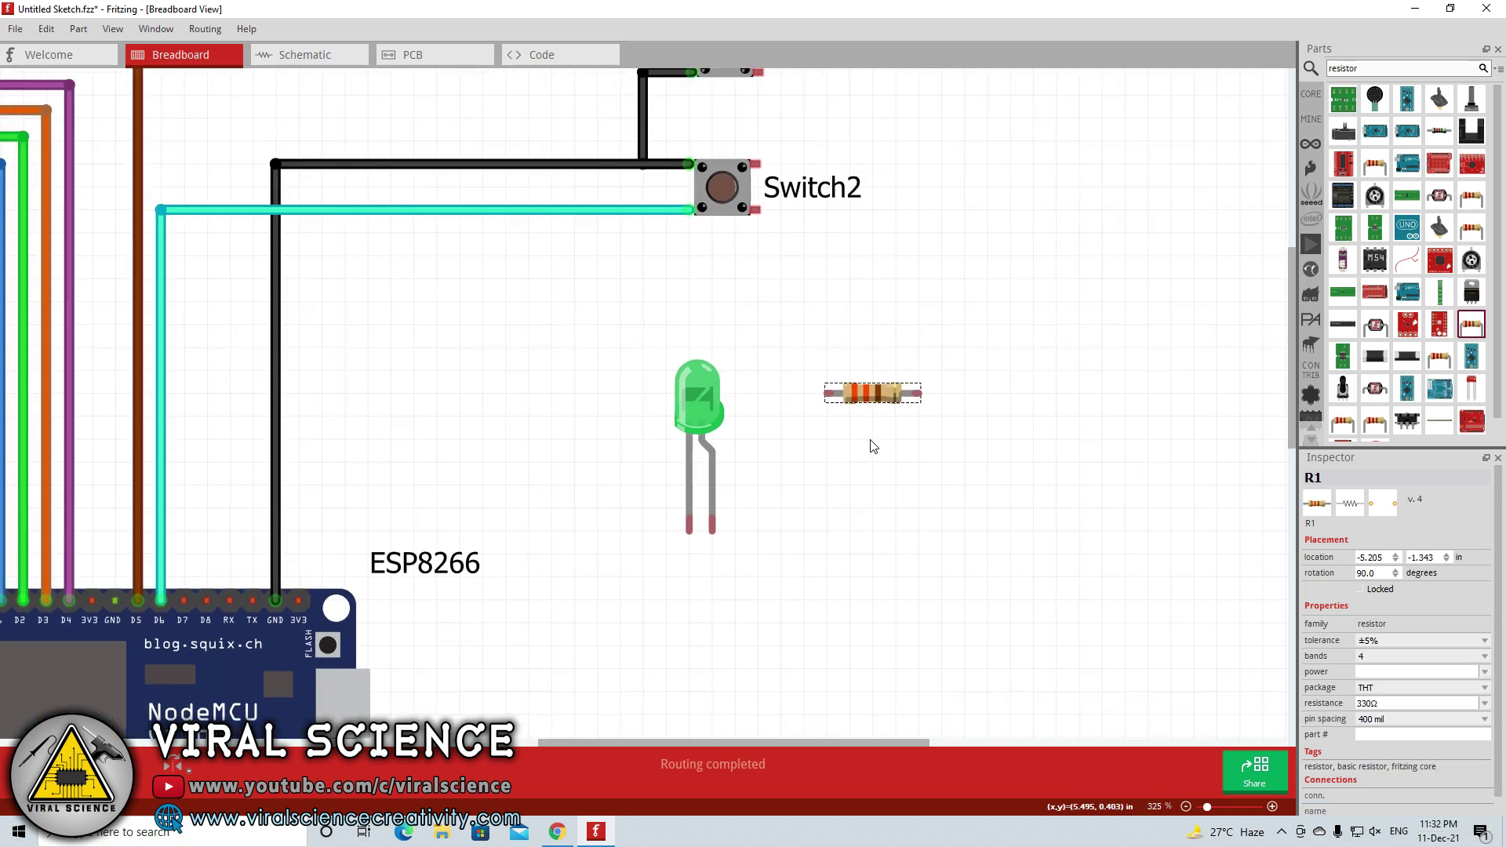
pyautogui.scroll(-3, 873, 447)
pyautogui.moveTo(871, 408); pyautogui.dragTo(798, 554)
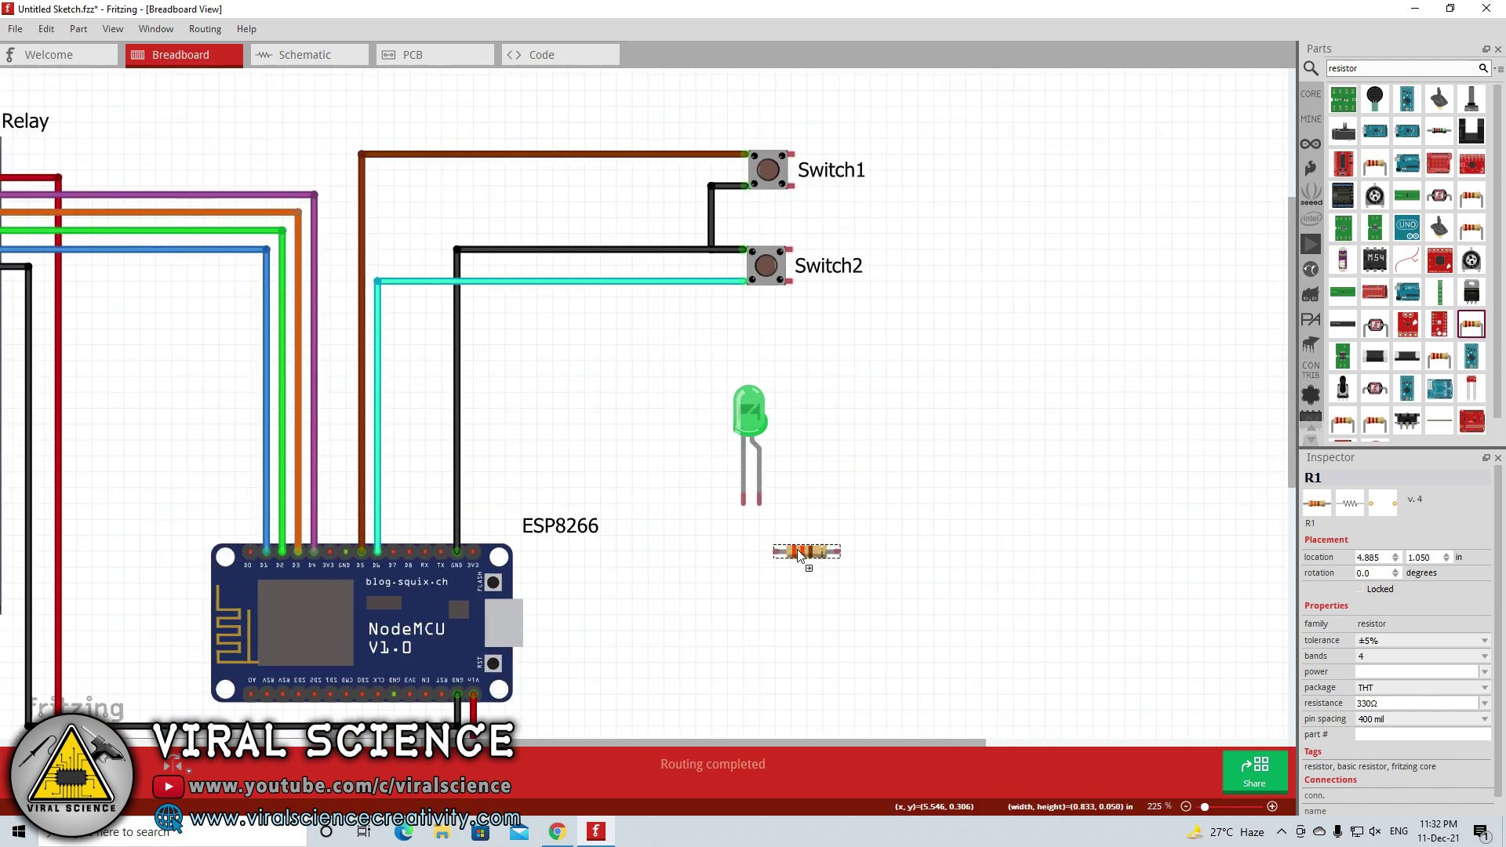
pyautogui.scroll(-1, 851, 494)
pyautogui.moveTo(852, 463); pyautogui.dragTo(857, 405)
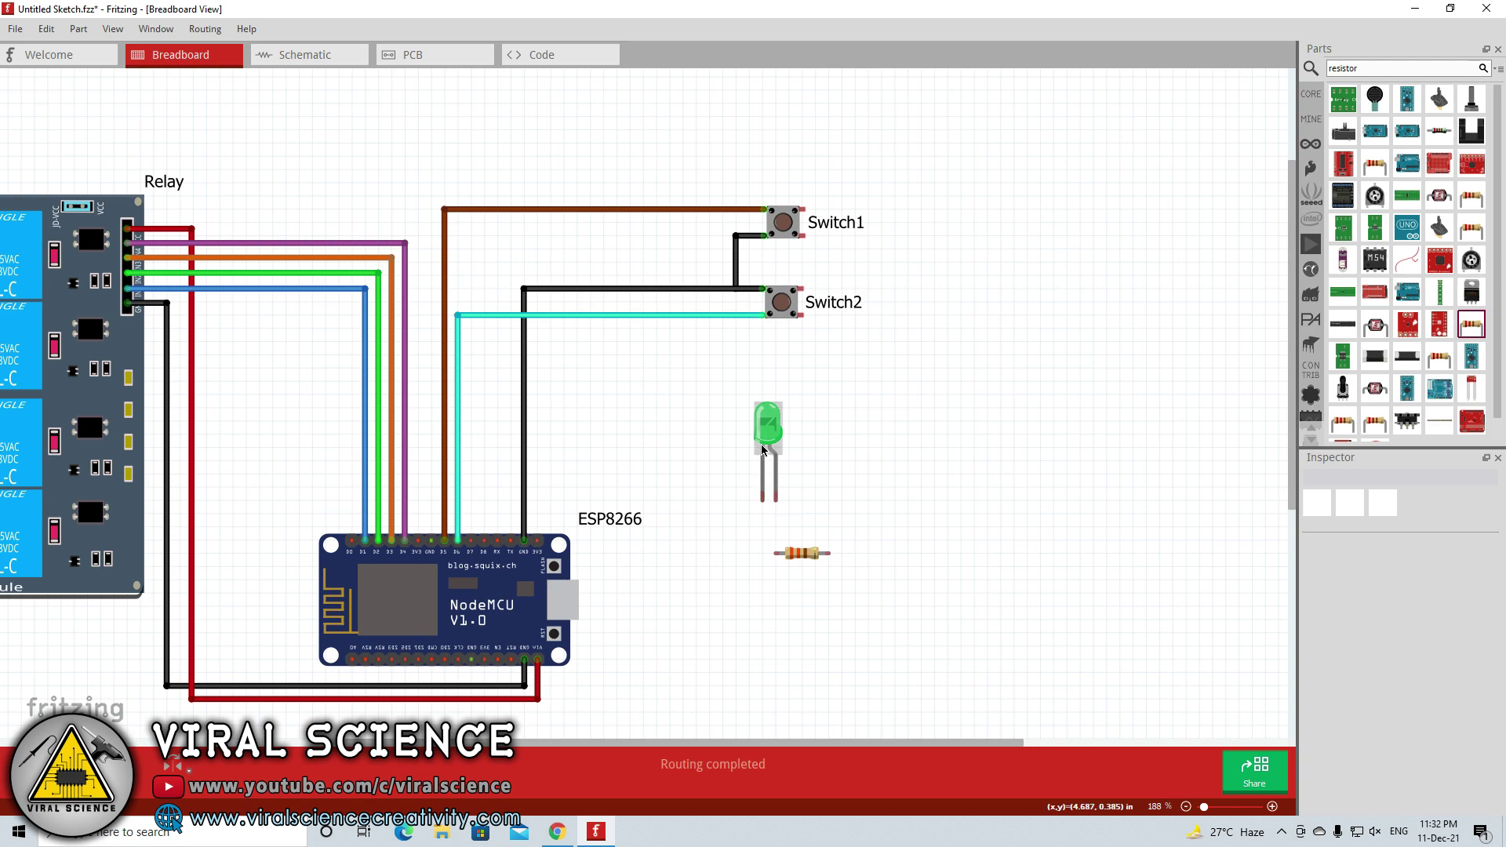
# Wire the LED's bent leg to the resistor in red and route a red wire from its other end below the NodeMCU to A0
pyautogui.moveTo(1293, 376); pyautogui.dragTo(1296, 445)
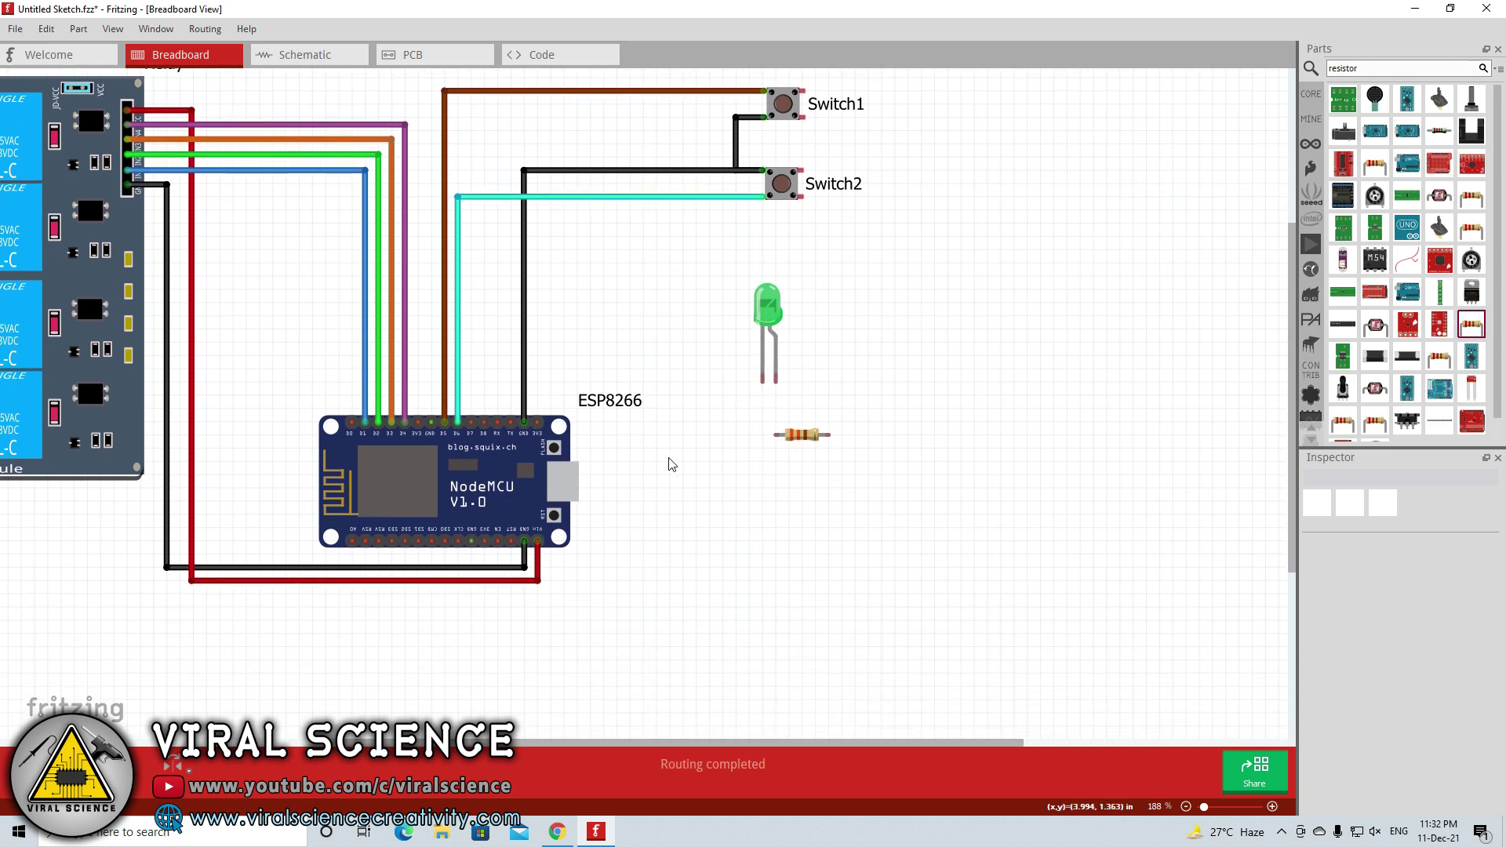
pyautogui.moveTo(775, 382)
pyautogui.mouseDown()
pyautogui.moveTo(773, 413)
pyautogui.moveTo(777, 380)
pyautogui.mouseUp()
pyautogui.moveTo(536, 421); pyautogui.dragTo(776, 434)
pyautogui.rightClick(777, 402)
pyautogui.click(831, 490)
pyautogui.moveTo(535, 421); pyautogui.dragTo(350, 541)
pyautogui.moveTo(590, 488); pyautogui.dragTo(827, 541)
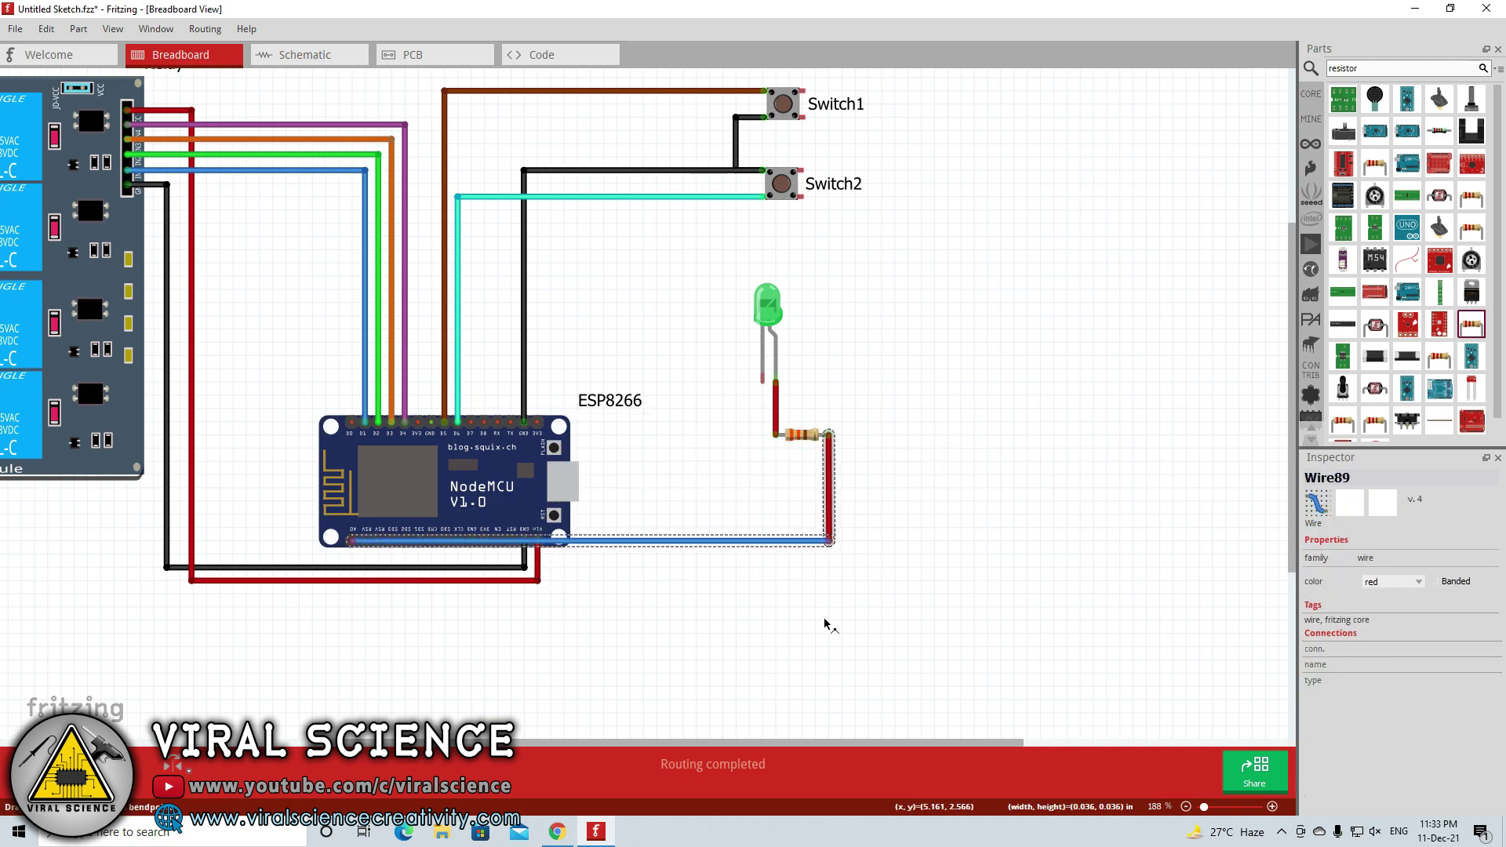
pyautogui.moveTo(827, 625); pyautogui.dragTo(831, 633)
# Wire the LED's straight leg to the NodeMCU's upper GND pin, bend the wire at a right angle and colour it black
pyautogui.moveTo(524, 421); pyautogui.dragTo(765, 382)
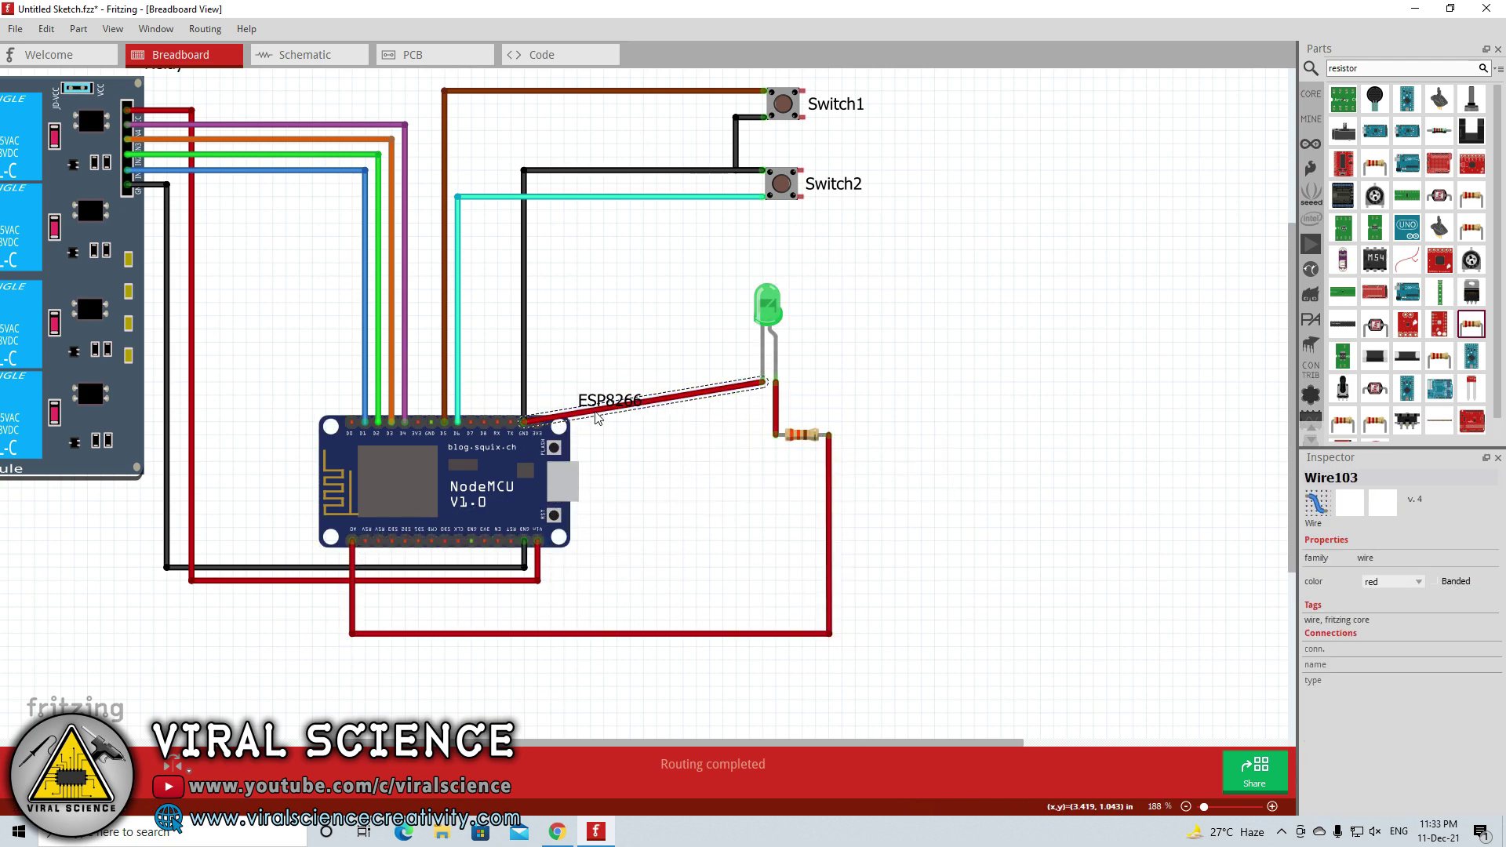
pyautogui.moveTo(597, 419); pyautogui.dragTo(524, 376)
pyautogui.rightClick(646, 377)
pyautogui.click(847, 439)
# Show the resistor's part label and check which Display Values options the label offers
pyautogui.keyDown('ctrl'); pyautogui.scroll(-3, 772, 706); pyautogui.keyUp('ctrl')
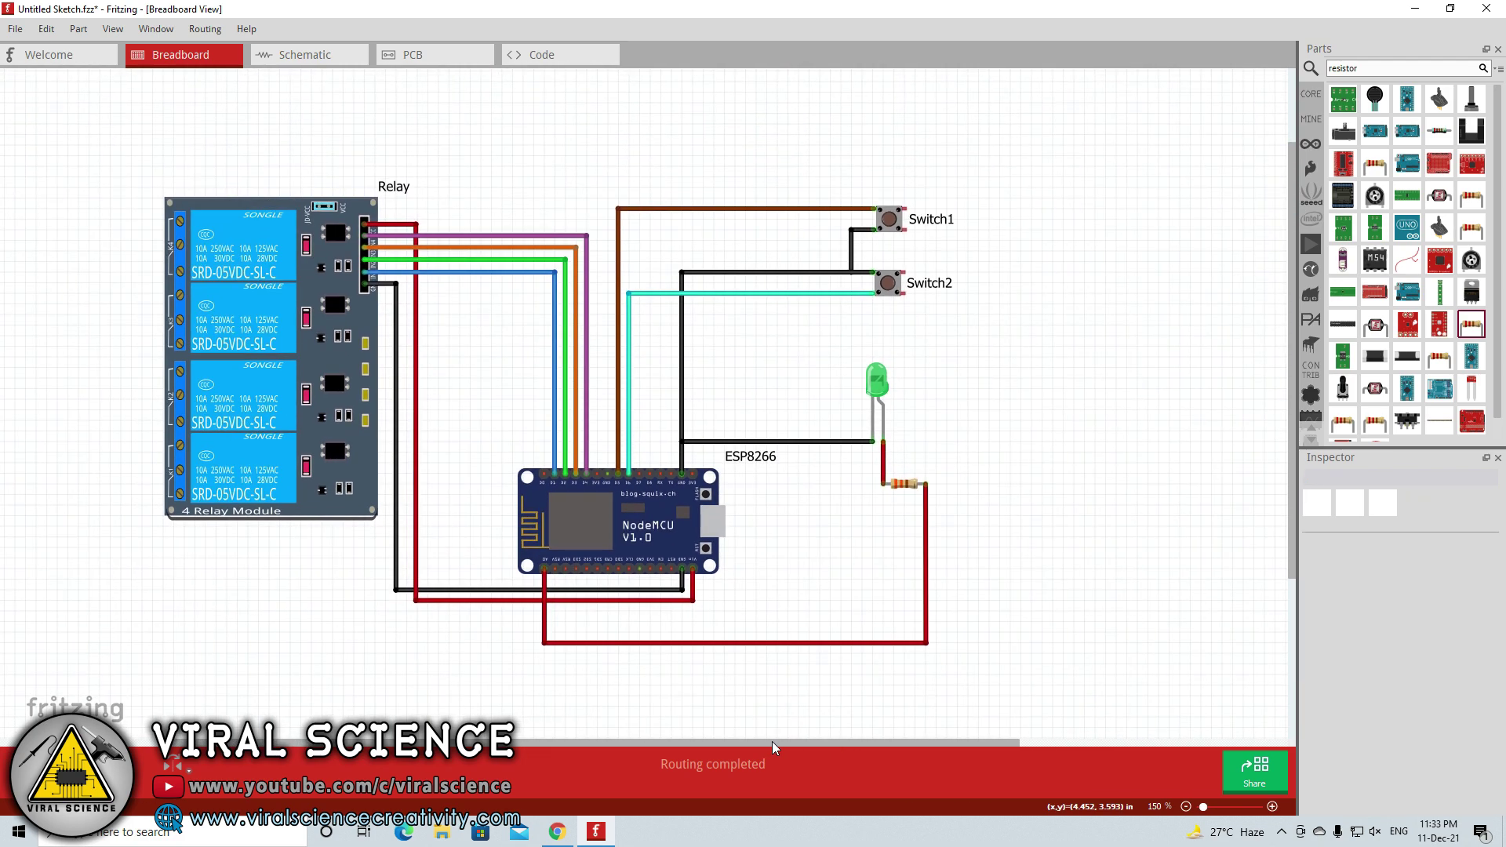
pyautogui.click(900, 490)
pyautogui.rightClick(901, 488)
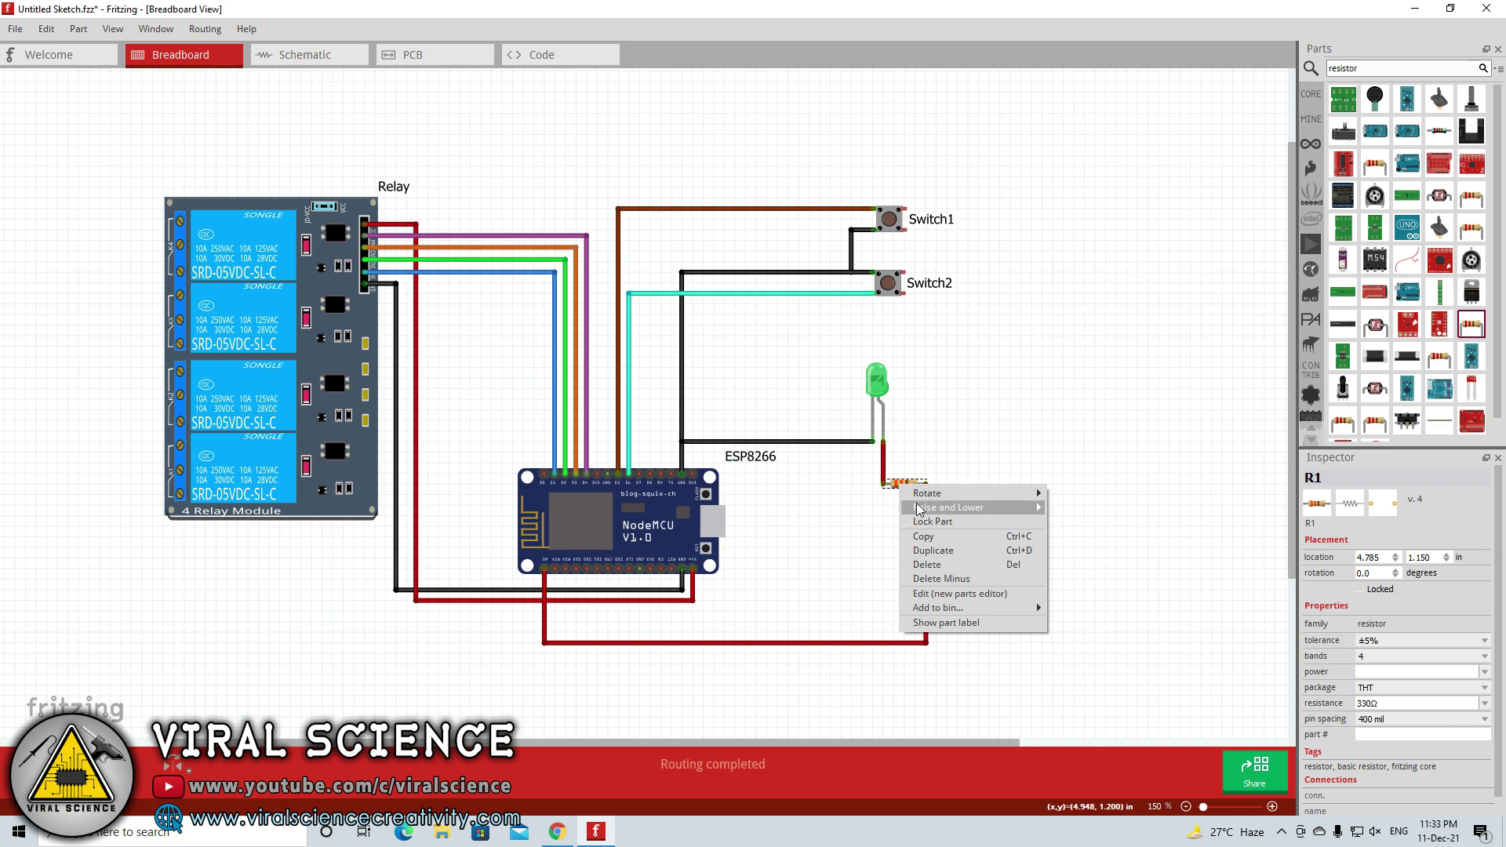
pyautogui.click(976, 622)
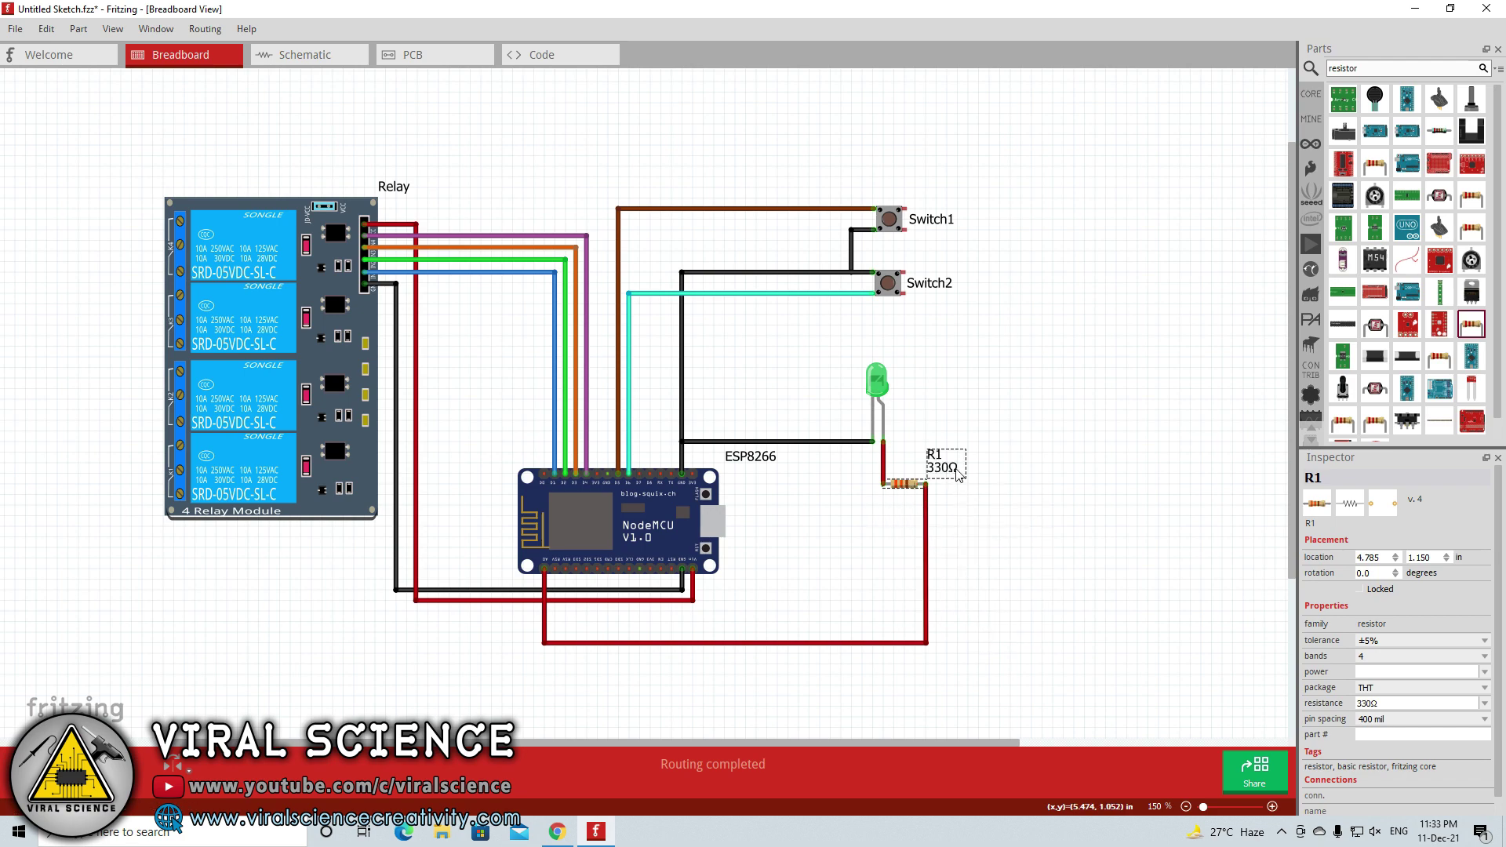
pyautogui.rightClick(900, 487)
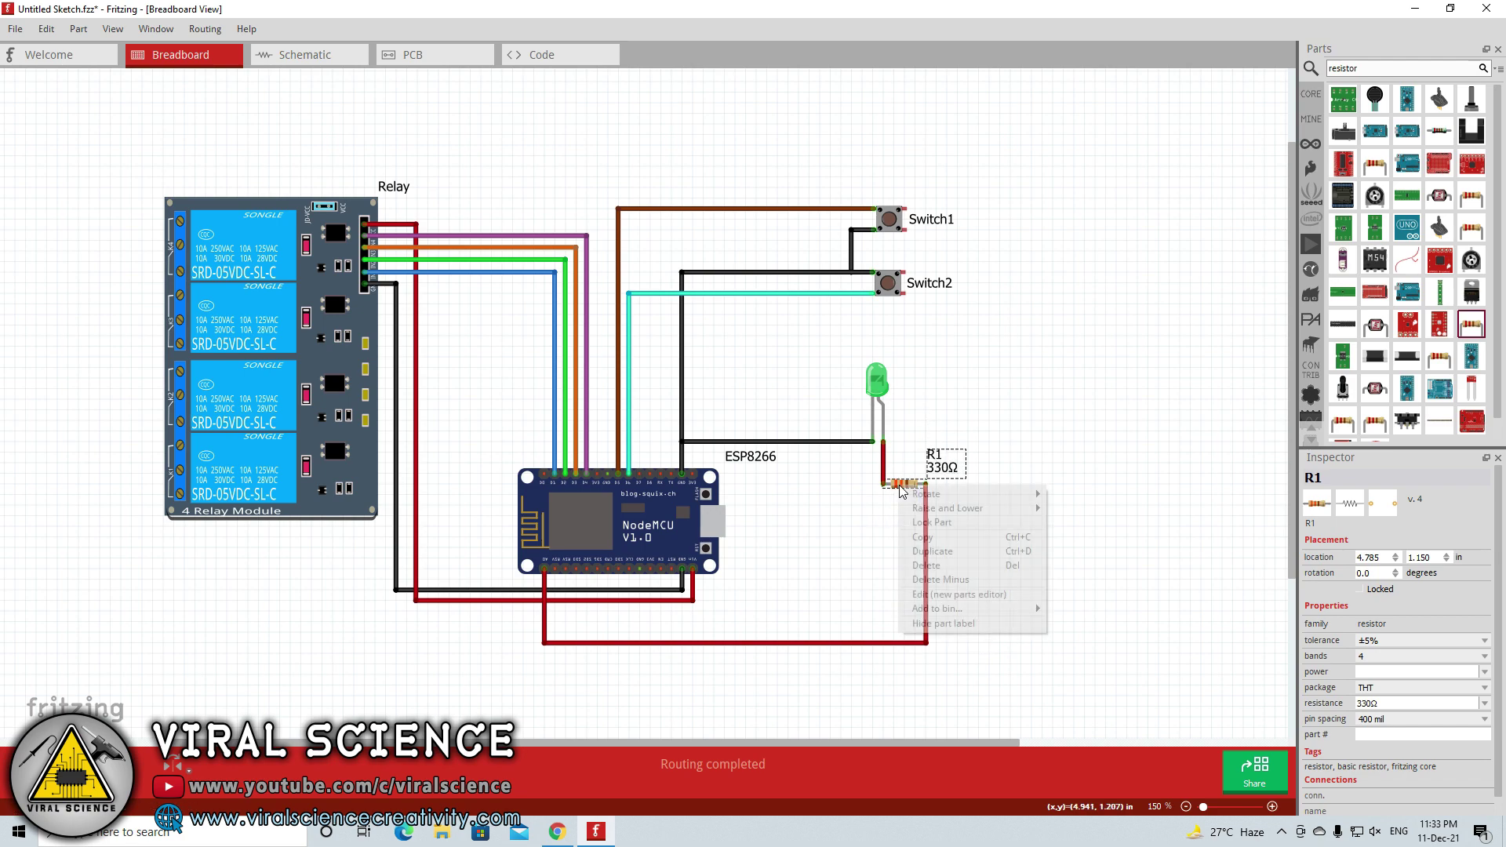
pyautogui.rightClick(933, 463)
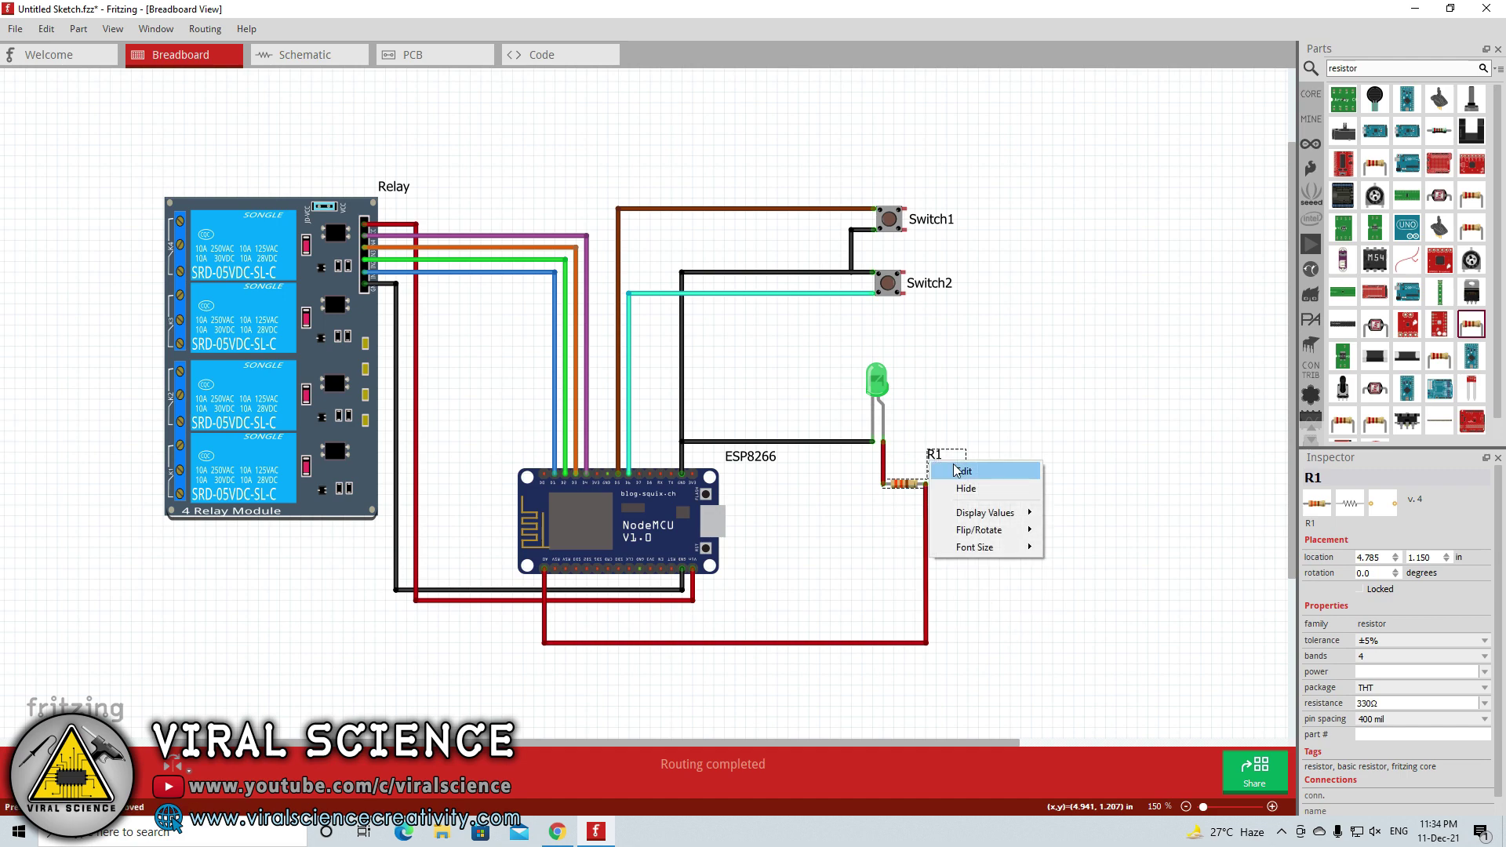
pyautogui.moveTo(994, 516)
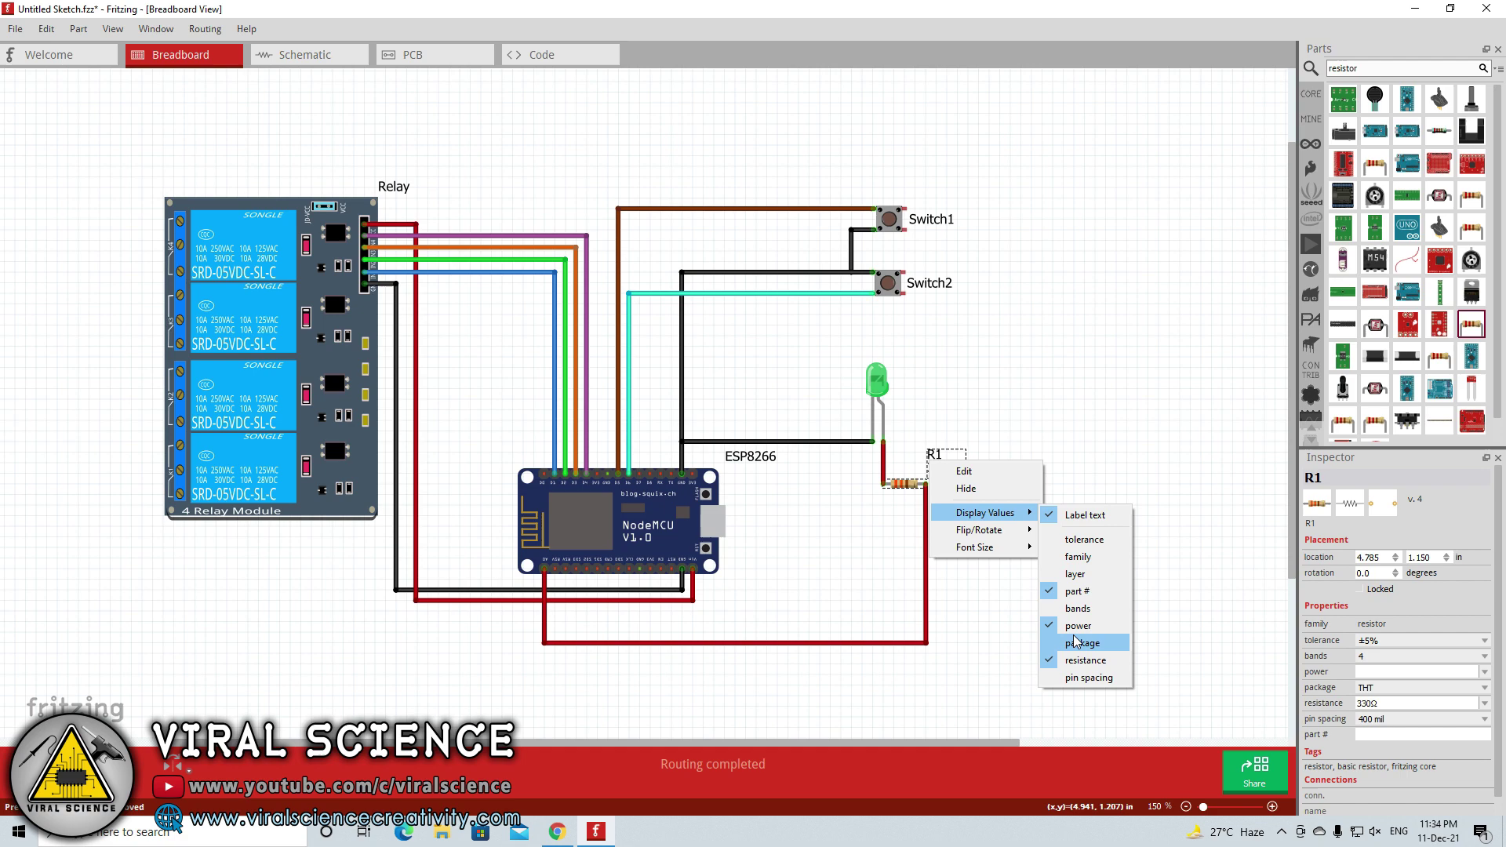
pyautogui.click(1186, 590)
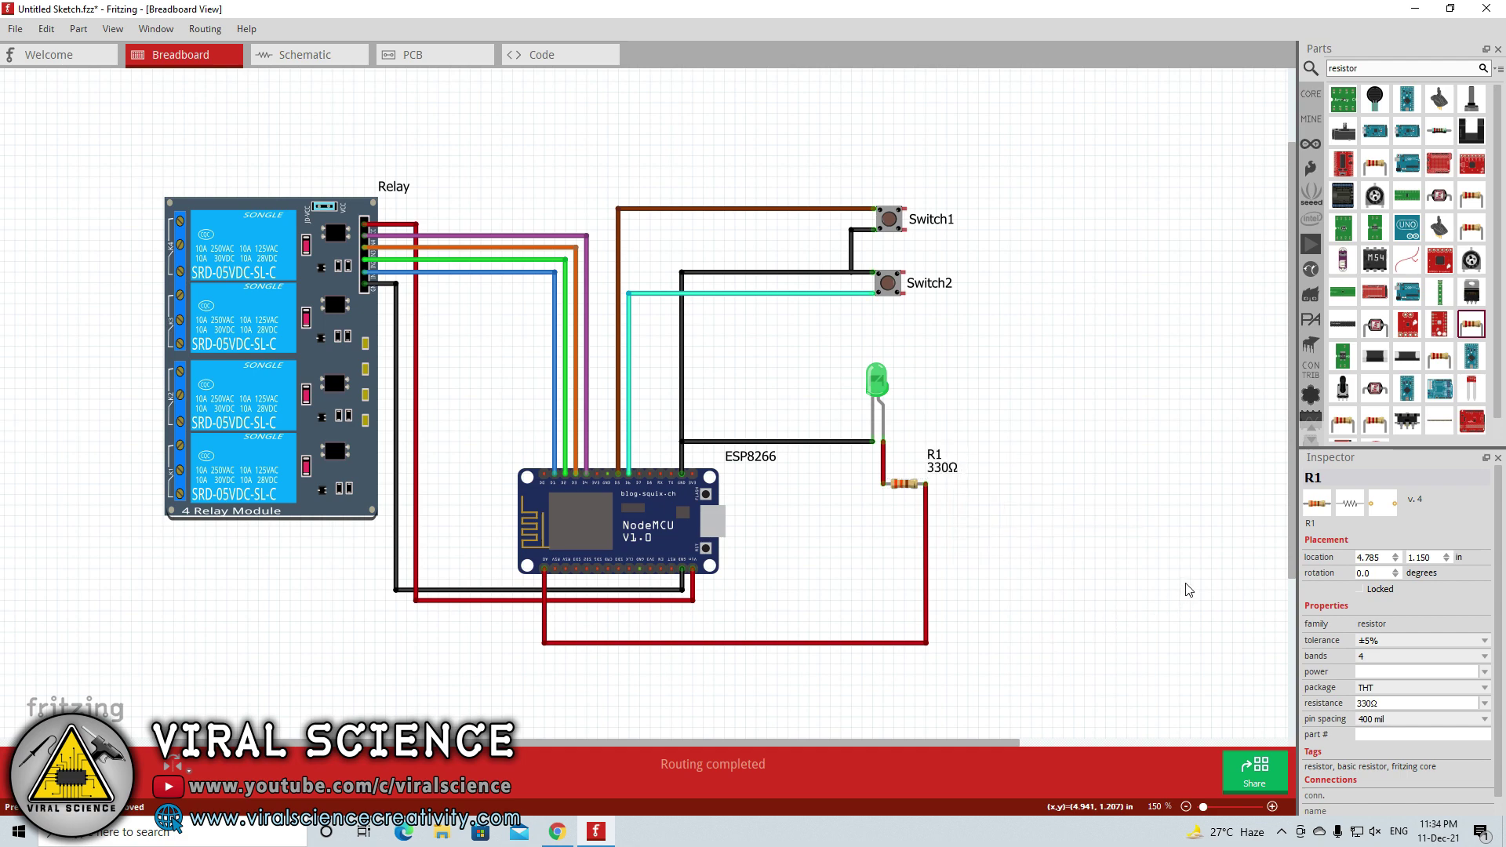
# Show the green LED's part label and move it right beside the LED
pyautogui.click(877, 381)
pyautogui.rightClick(885, 380)
pyautogui.click(929, 516)
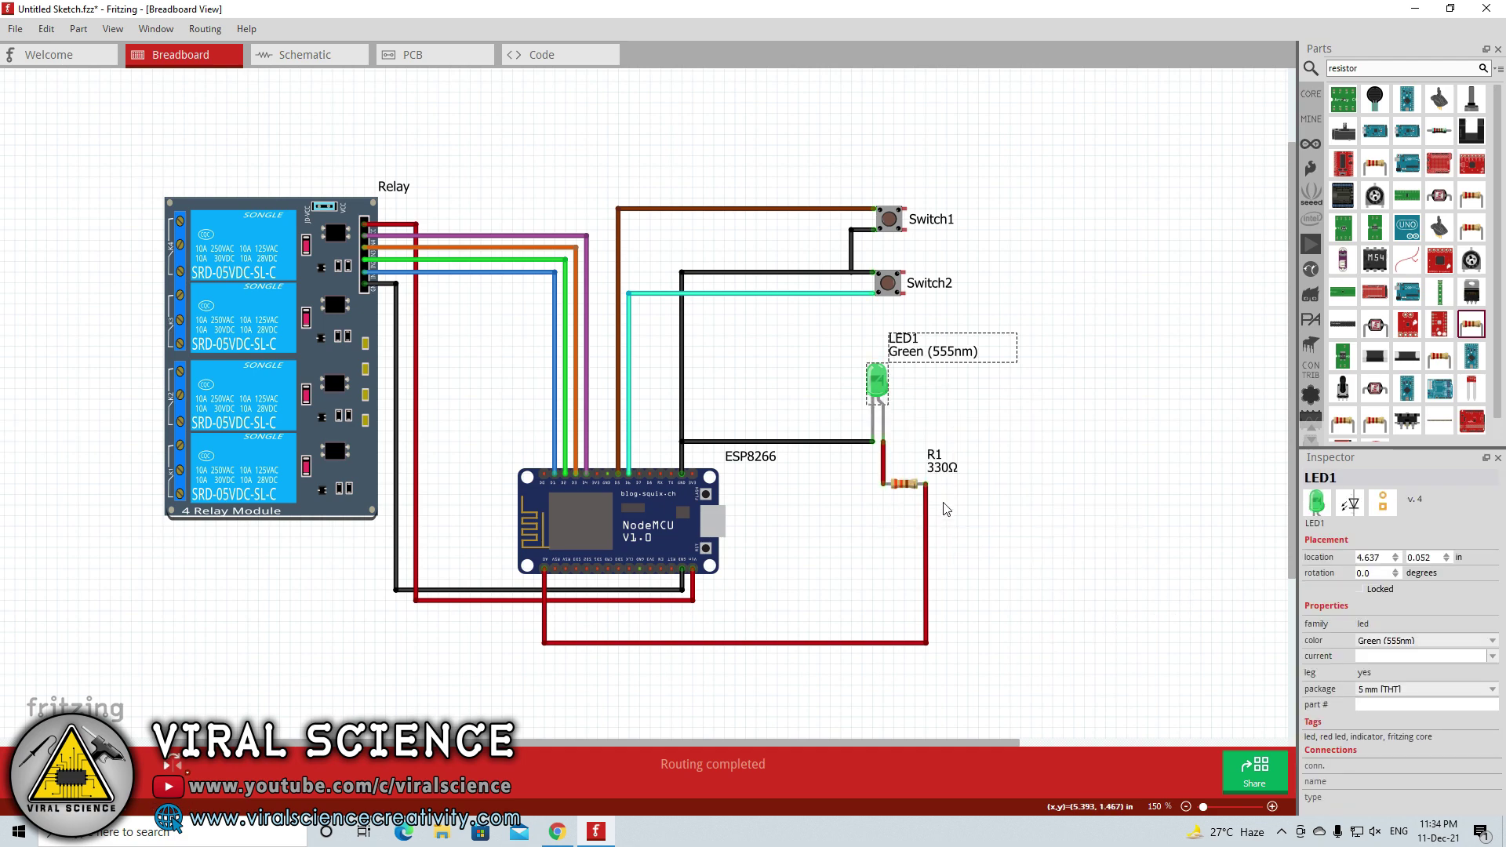
pyautogui.moveTo(916, 357); pyautogui.dragTo(917, 392)
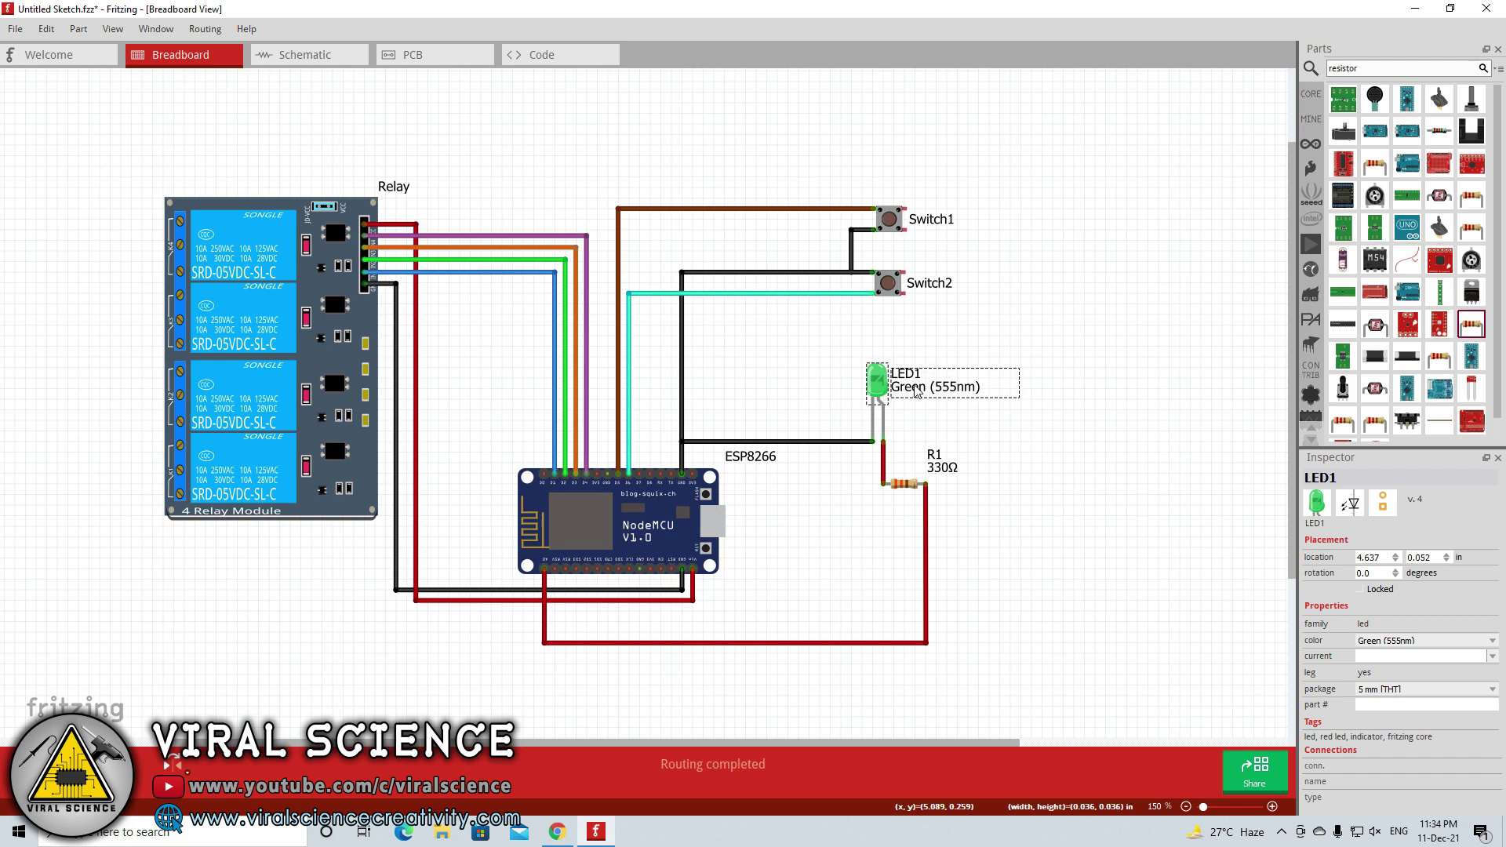
pyautogui.click(1029, 430)
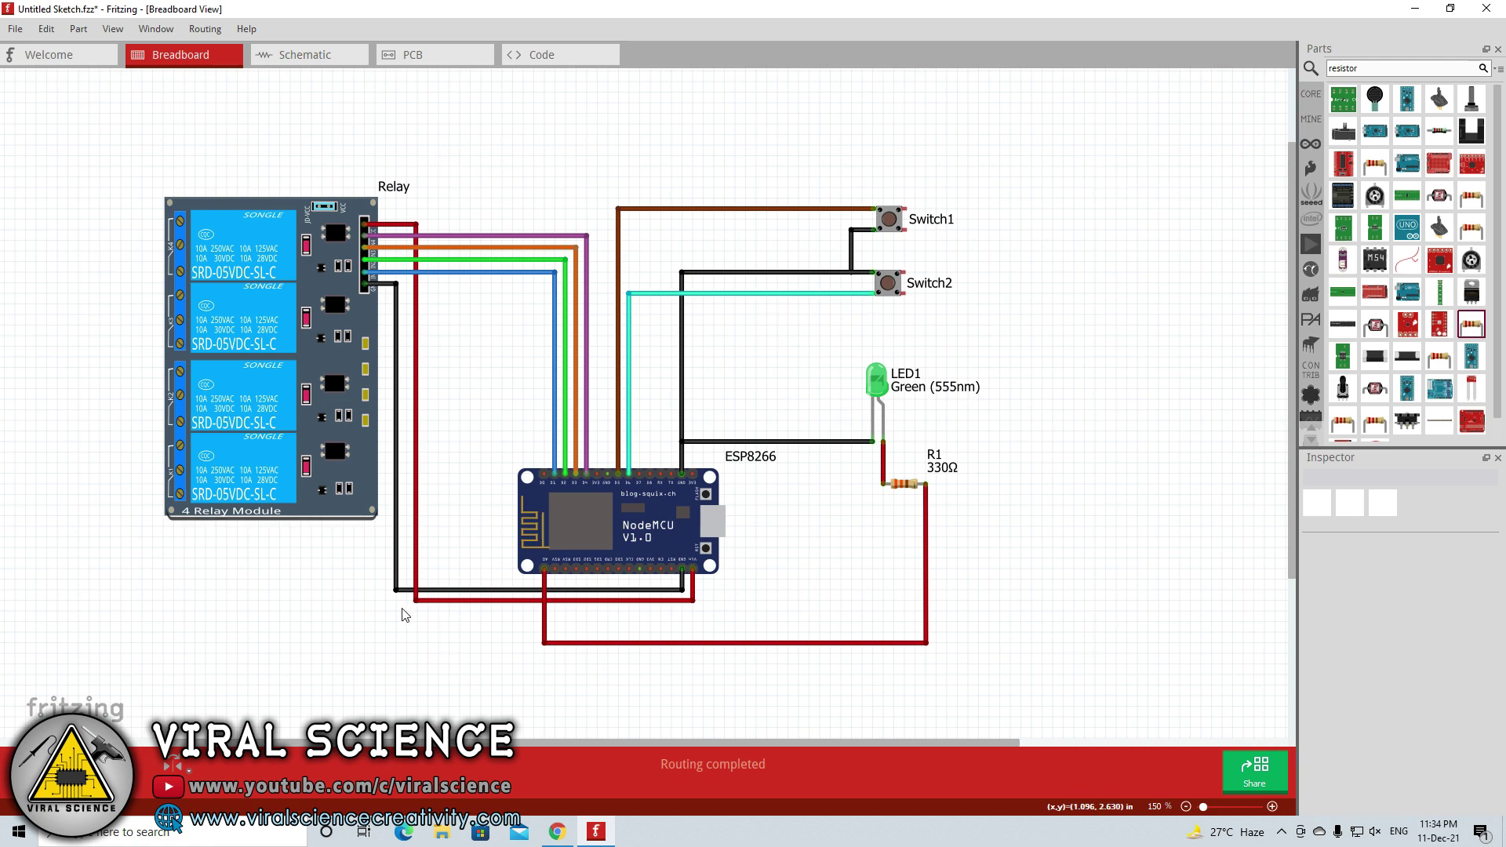
# Examine the circuit's parts and unrouted connections in the Schematic view
pyautogui.click(313, 55)
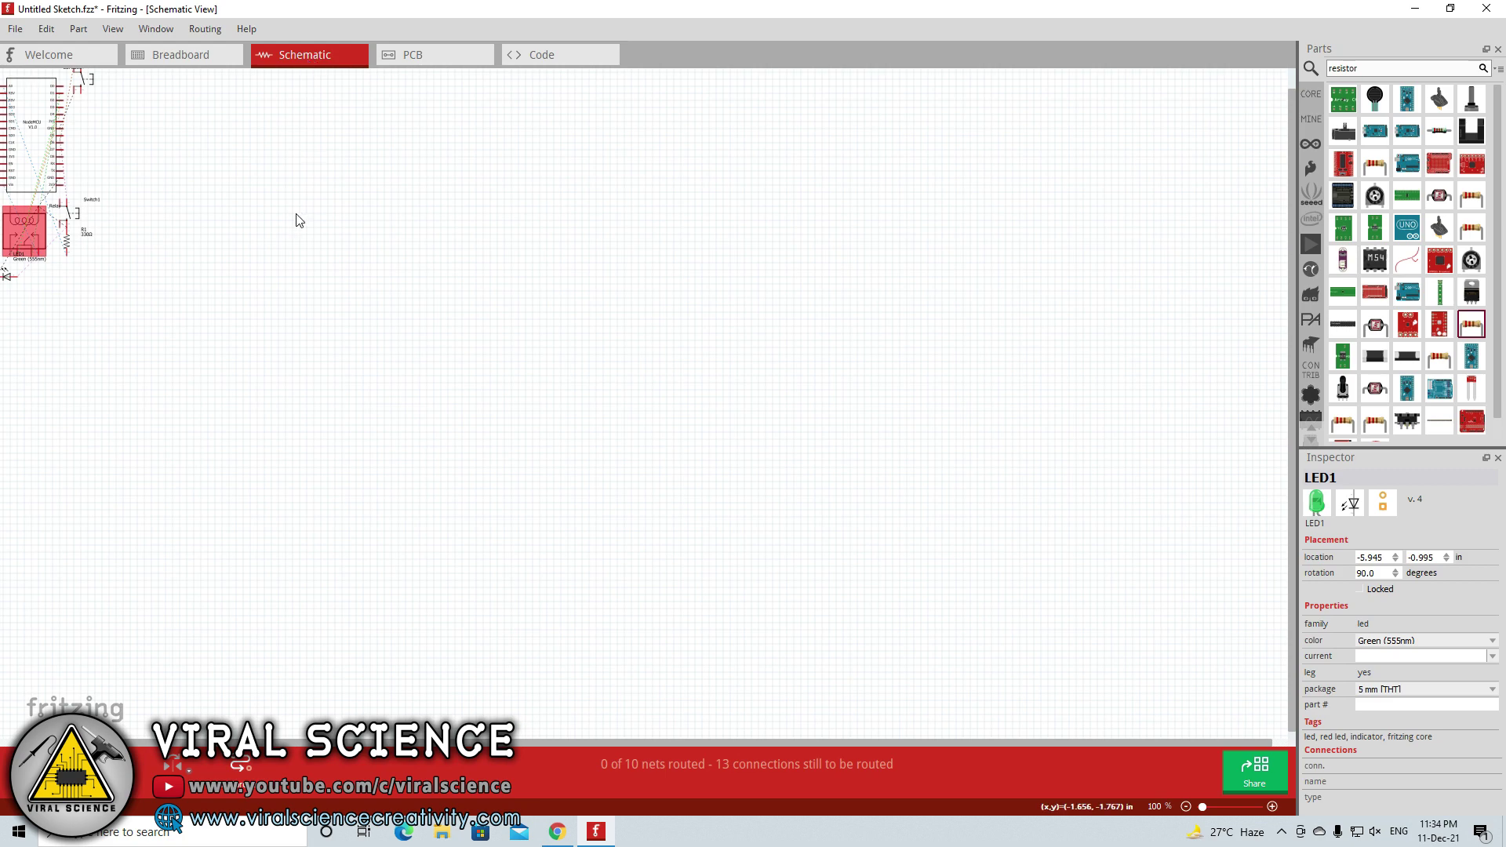
pyautogui.keyDown('ctrl'); pyautogui.scroll(2, 1274, 138); pyautogui.keyUp('ctrl')
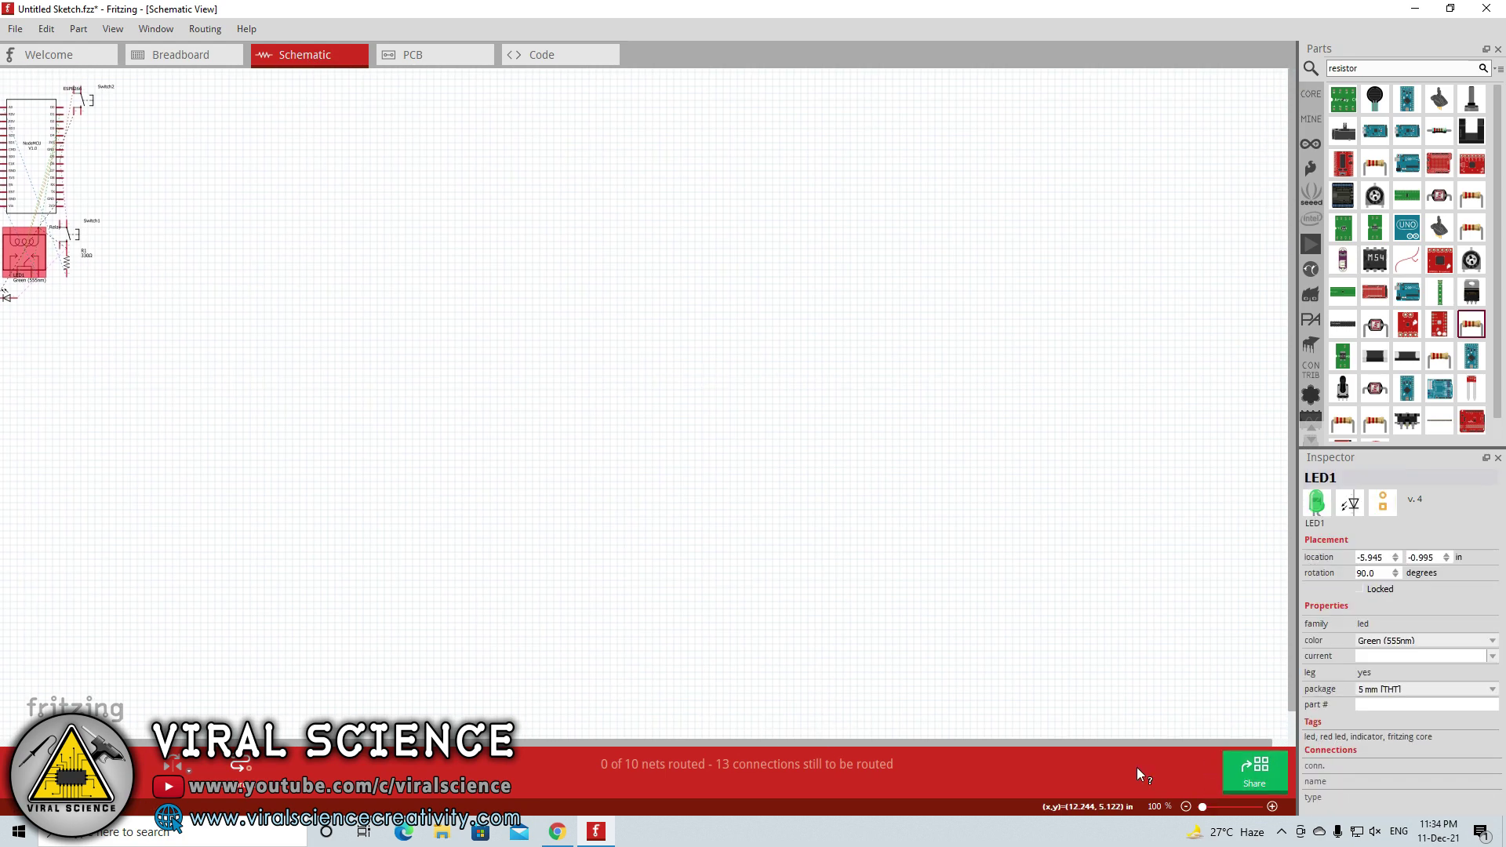
pyautogui.moveTo(125, 171); pyautogui.dragTo(322, 306)
pyautogui.keyDown('ctrl'); pyautogui.scroll(-3, 339, 366); pyautogui.keyUp('ctrl')
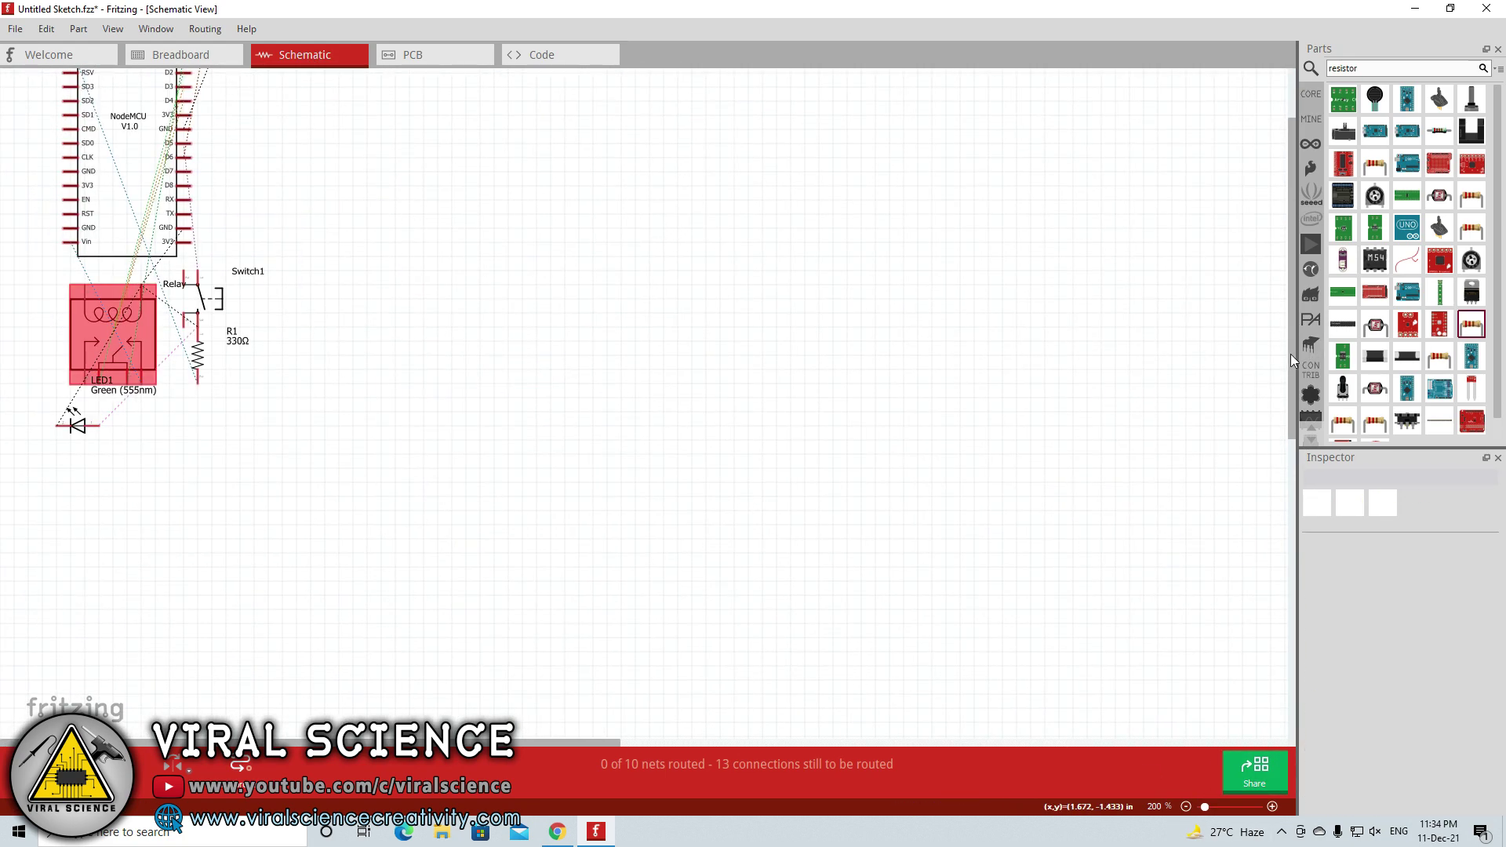
pyautogui.keyDown('ctrl'); pyautogui.scroll(4, 1292, 355); pyautogui.keyUp('ctrl')
pyautogui.scroll(1, 1292, 250)
pyautogui.scroll(-2, 1291, 249)
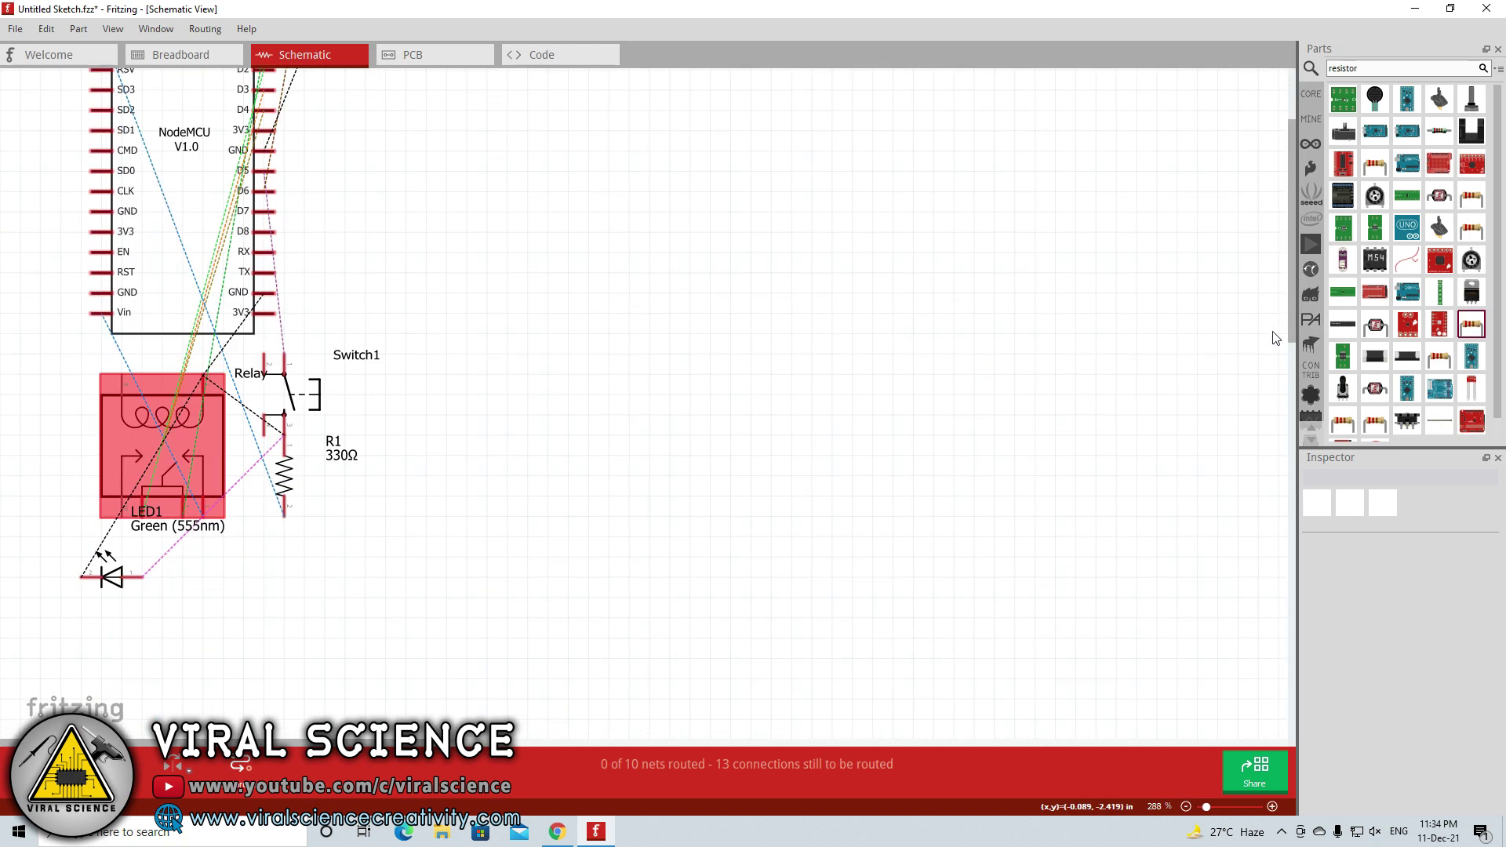
pyautogui.scroll(2, 1286, 249)
# Return to the Breadboard view and inspect the circuit's part layout in the PCB view
pyautogui.hotkey('ctrl', '1')
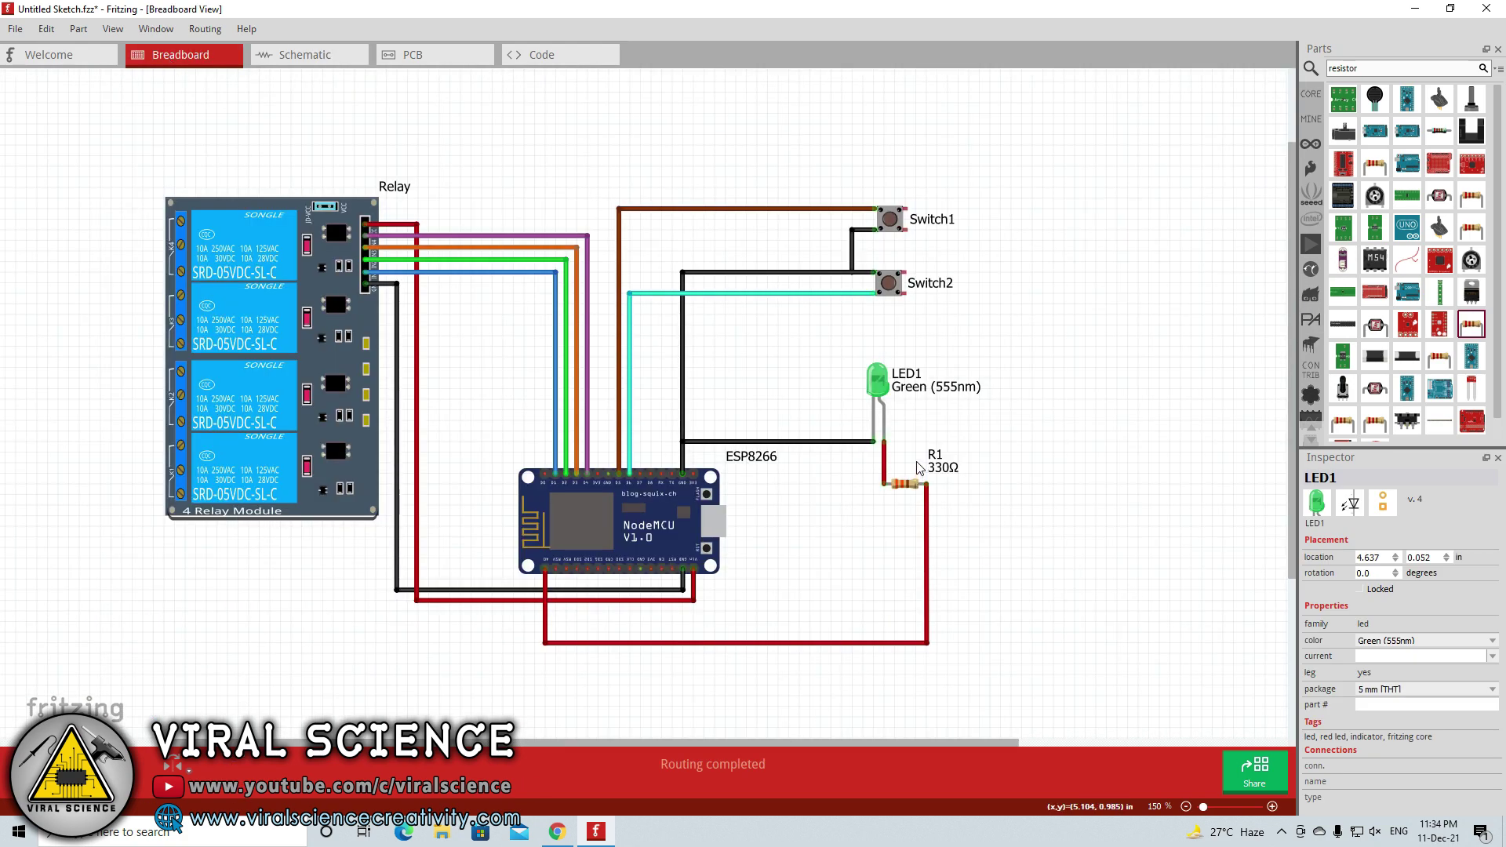
pyautogui.hotkey('ctrl', '3')
pyautogui.keyDown('ctrl'); pyautogui.scroll(-4, 686, 502); pyautogui.keyUp('ctrl')
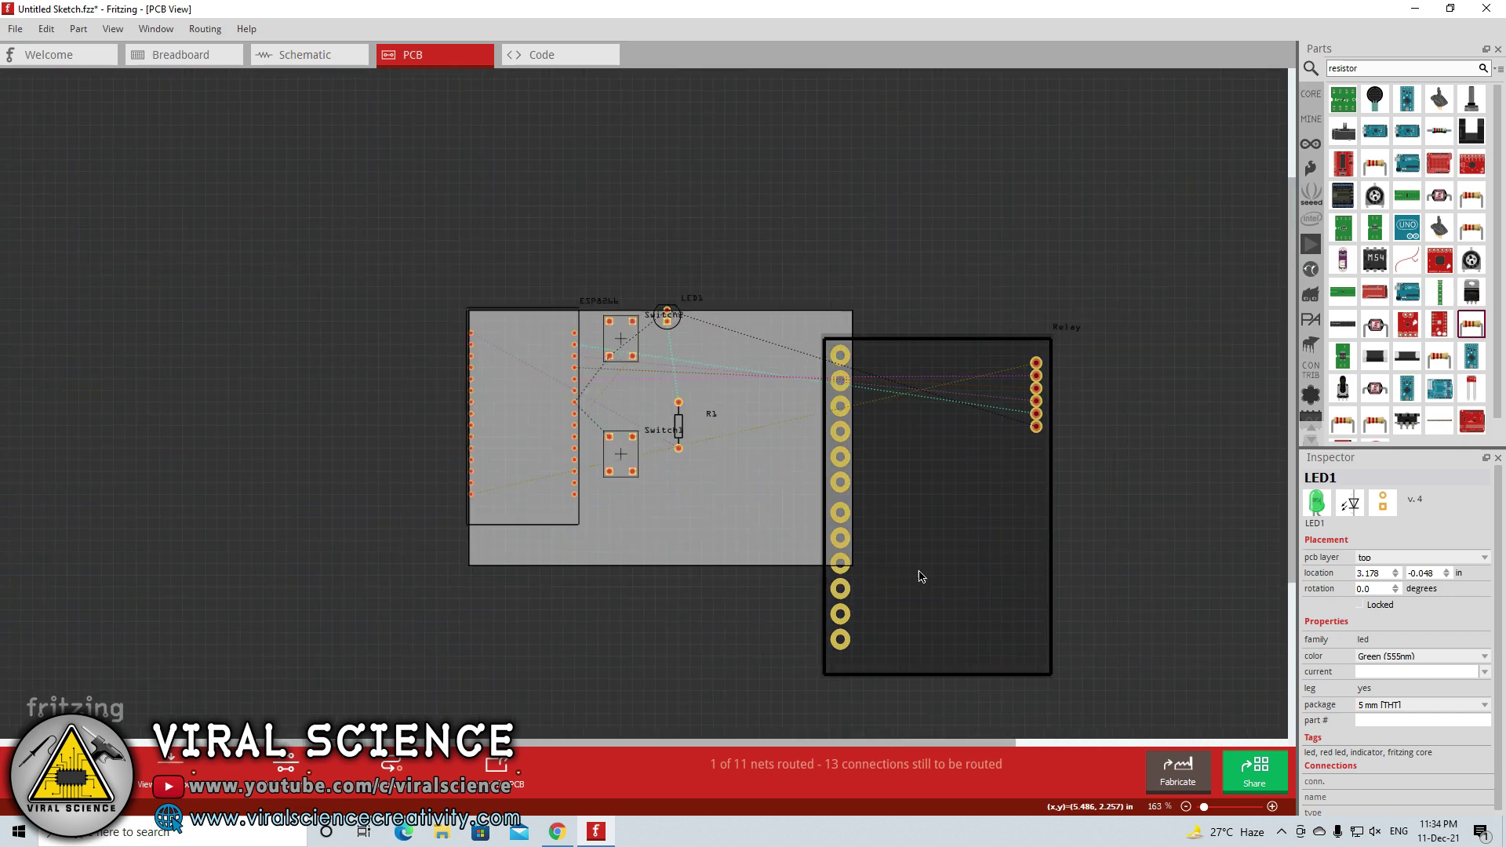
pyautogui.moveTo(917, 572); pyautogui.dragTo(902, 397)
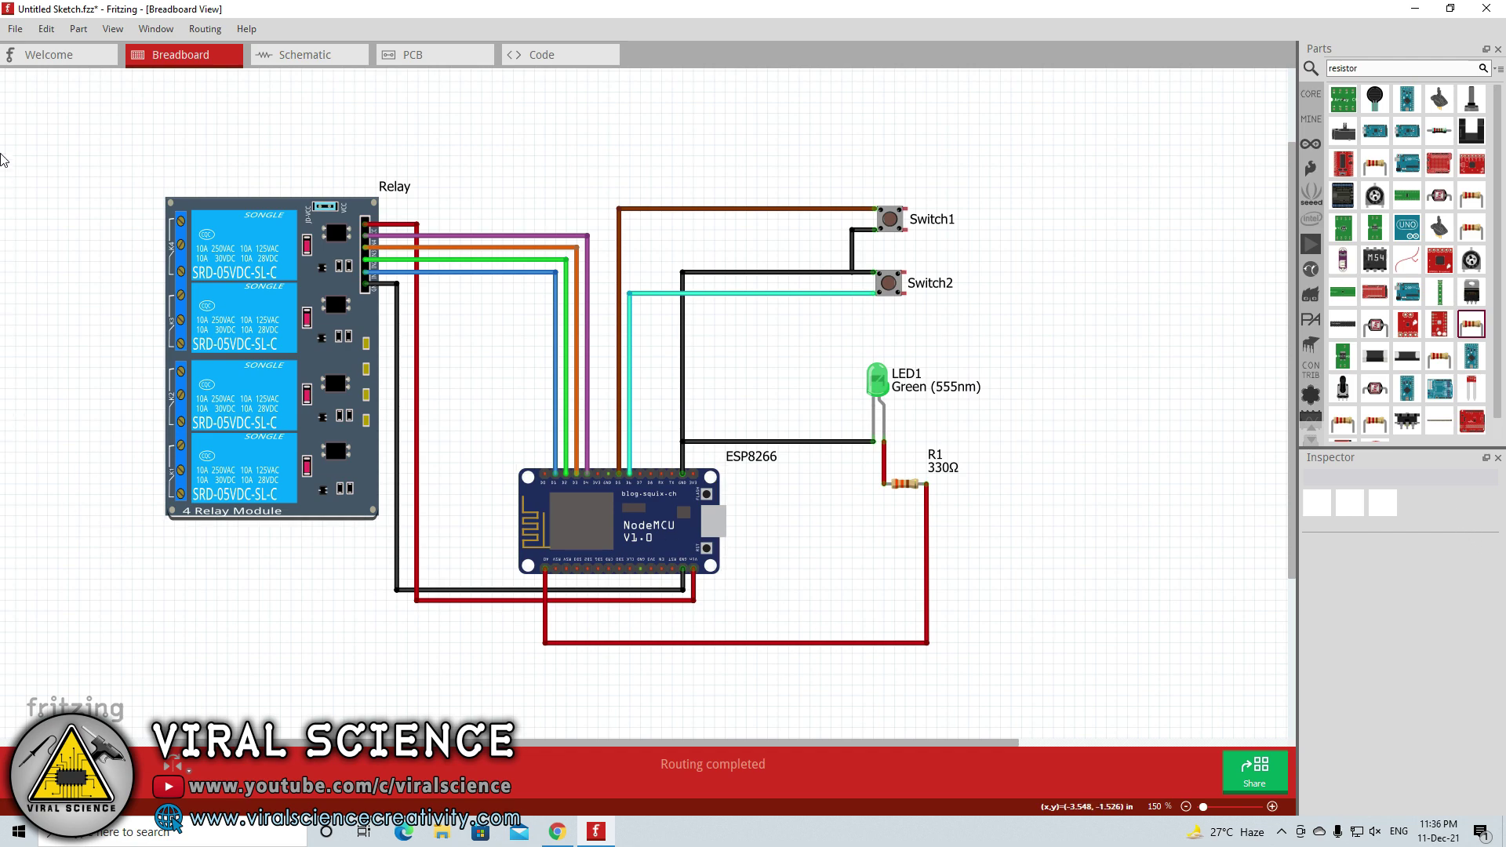
# Save the sketch as DemoCircuit in the Downloads folder, in the Fritzing (*.fzz) format
pyautogui.click(15, 29)
pyautogui.click(47, 152)
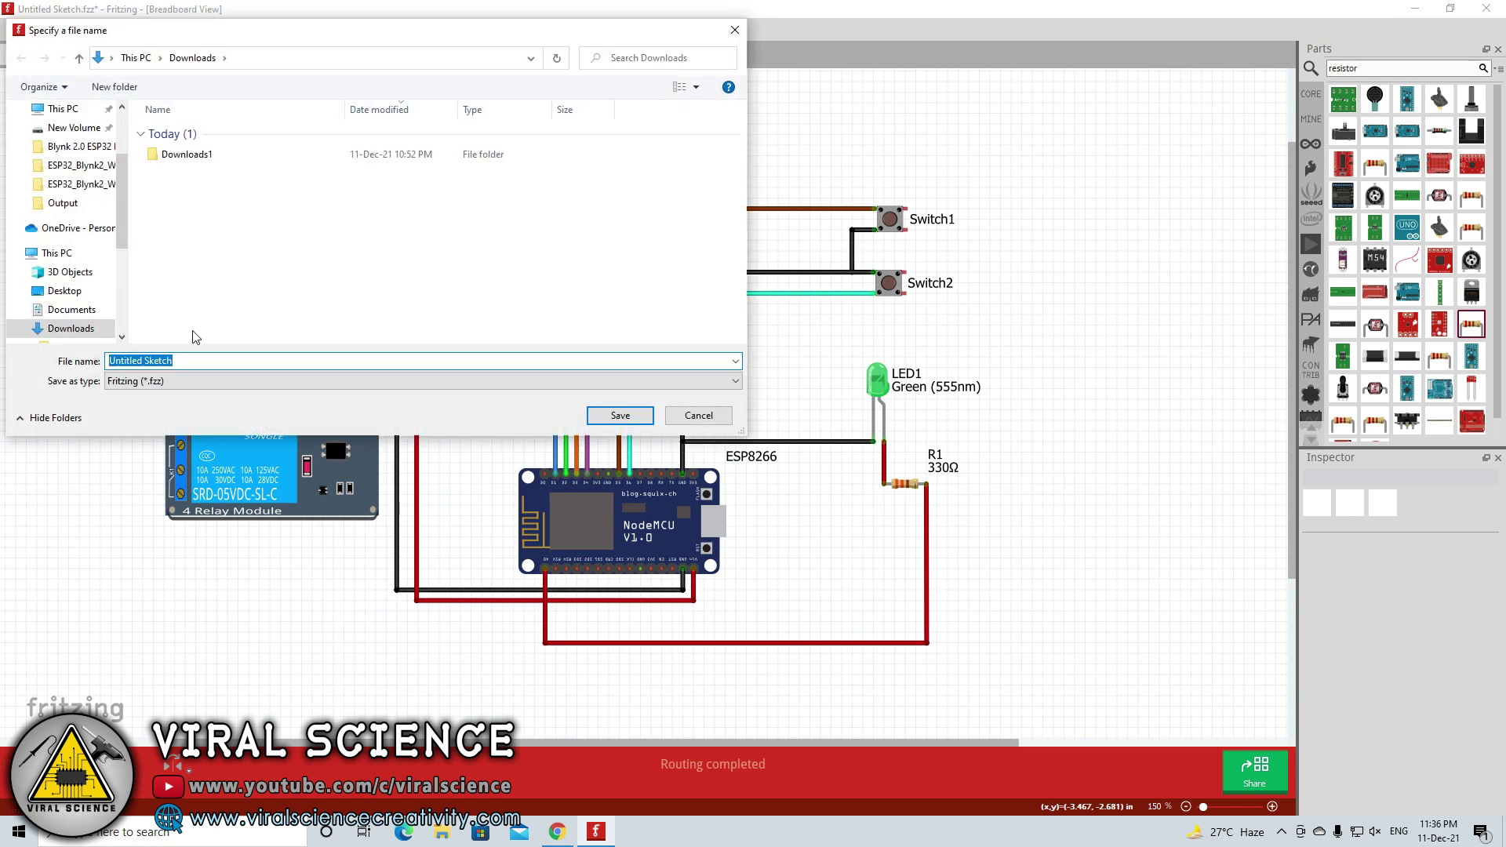
pyautogui.write('DemoCircuit')
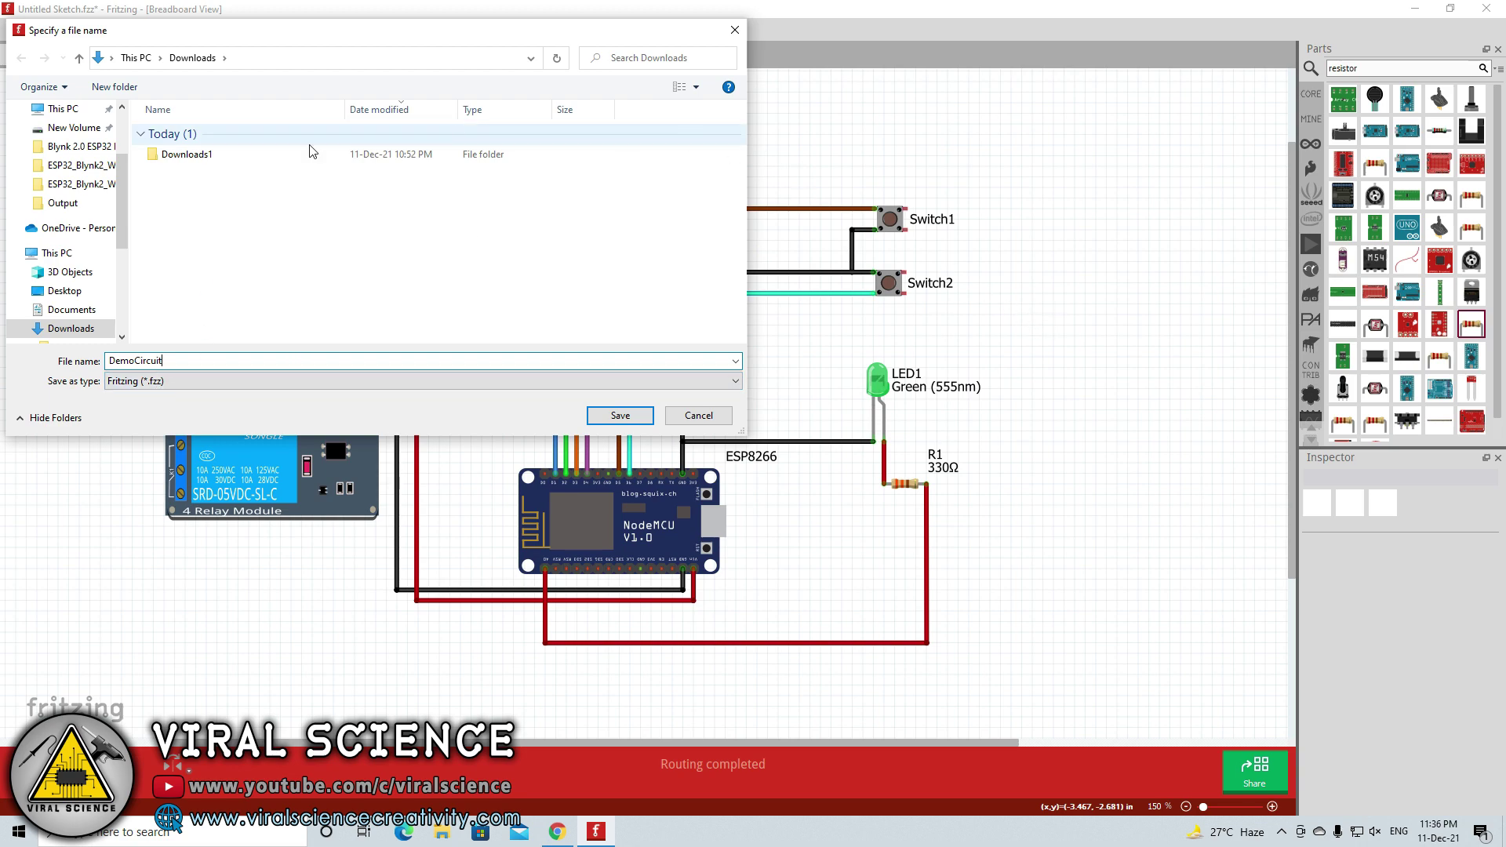
pyautogui.click(616, 416)
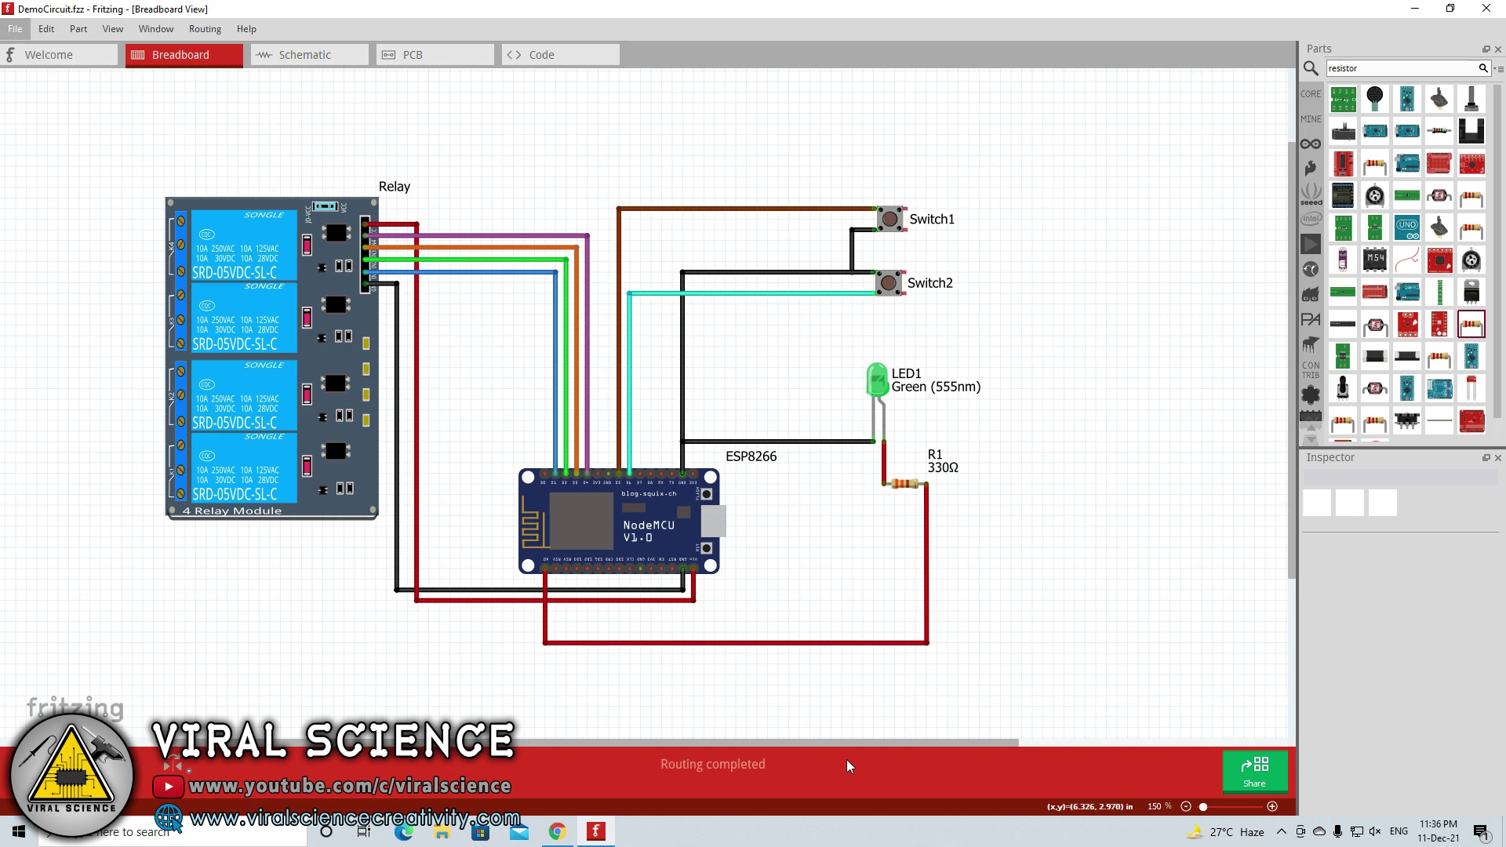
# Export the Breadboard view as a PNG image named DemoCircuitPNG into the Downloads folder
pyautogui.click(14, 29)
pyautogui.moveTo(49, 198)
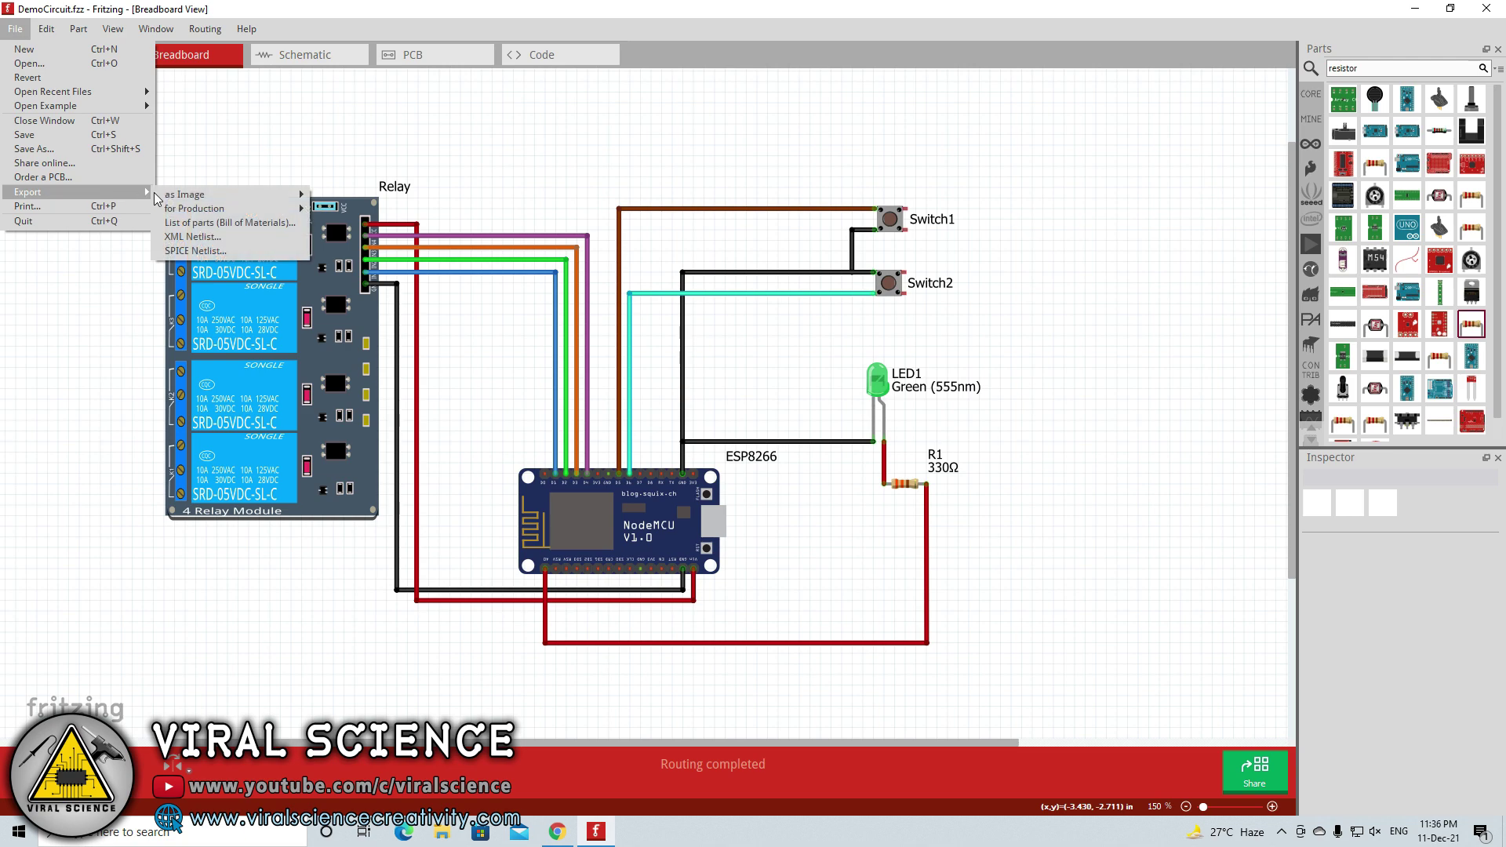
pyautogui.moveTo(290, 195)
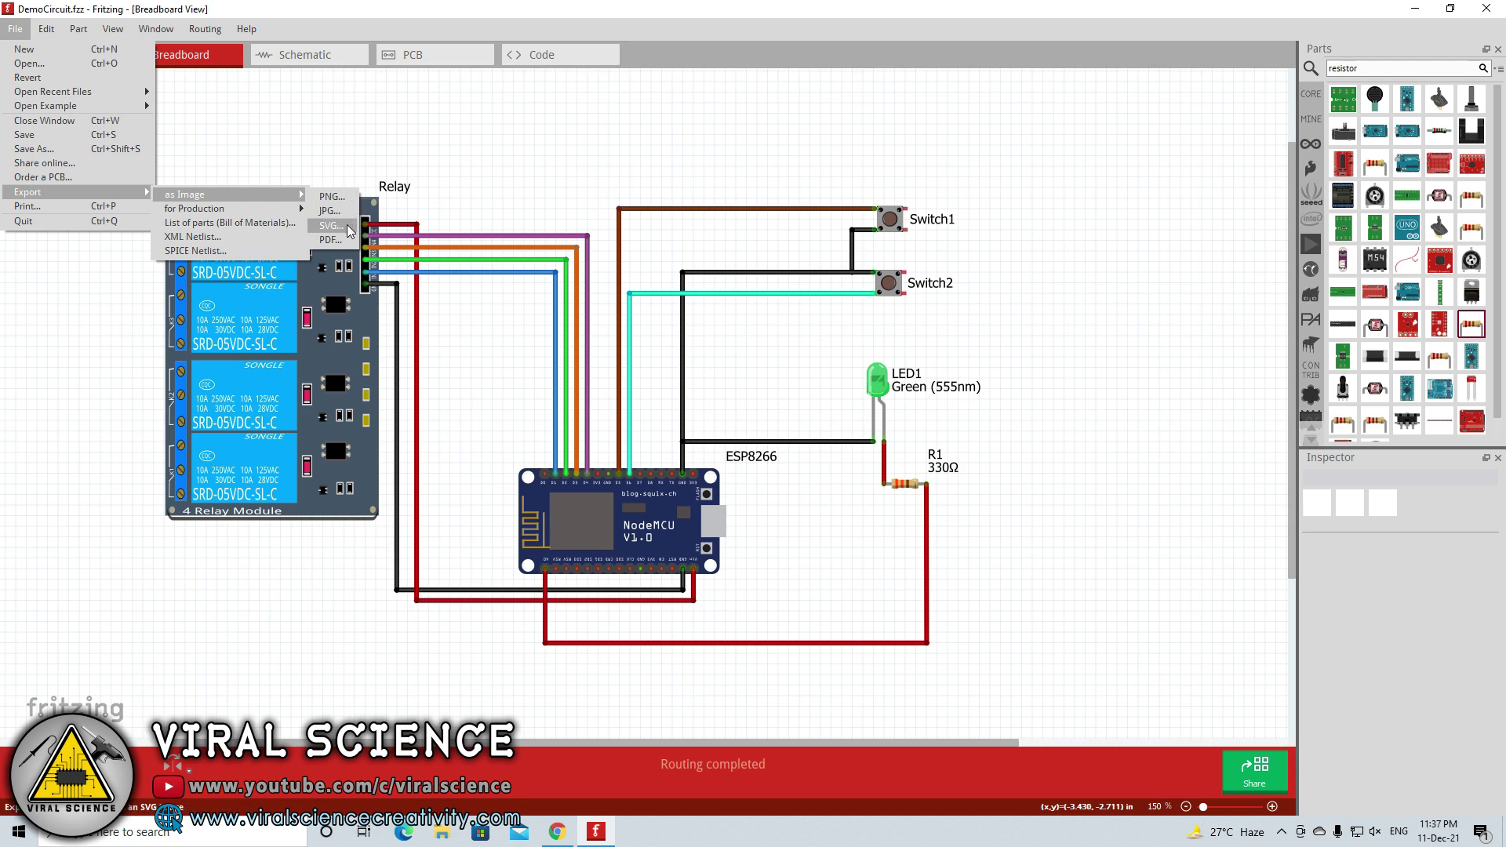
pyautogui.click(347, 199)
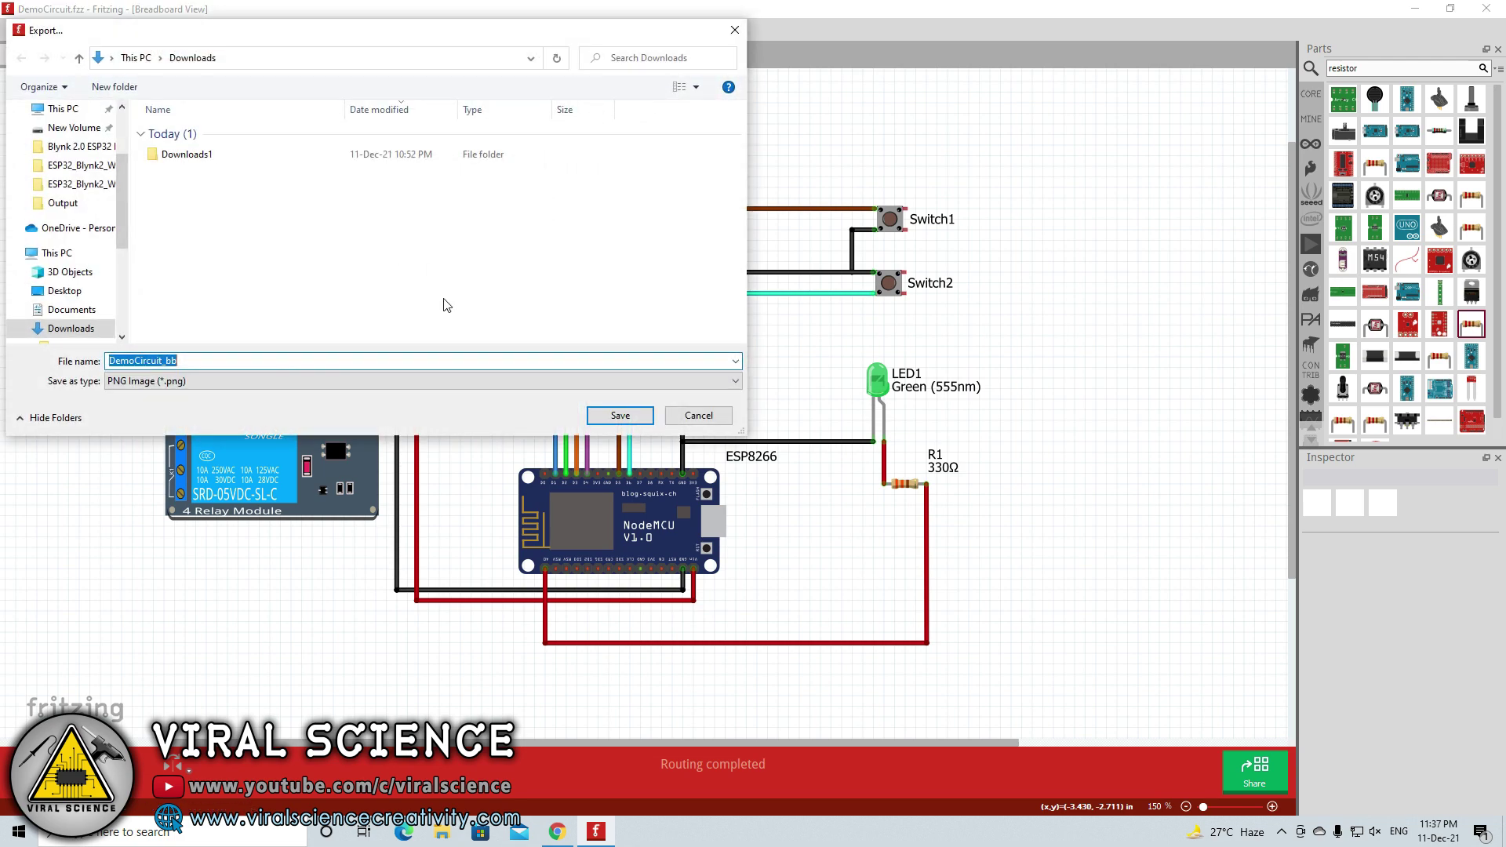
pyautogui.click(191, 362)
pyautogui.press('BackSpace')
pyautogui.press('BackSpace')
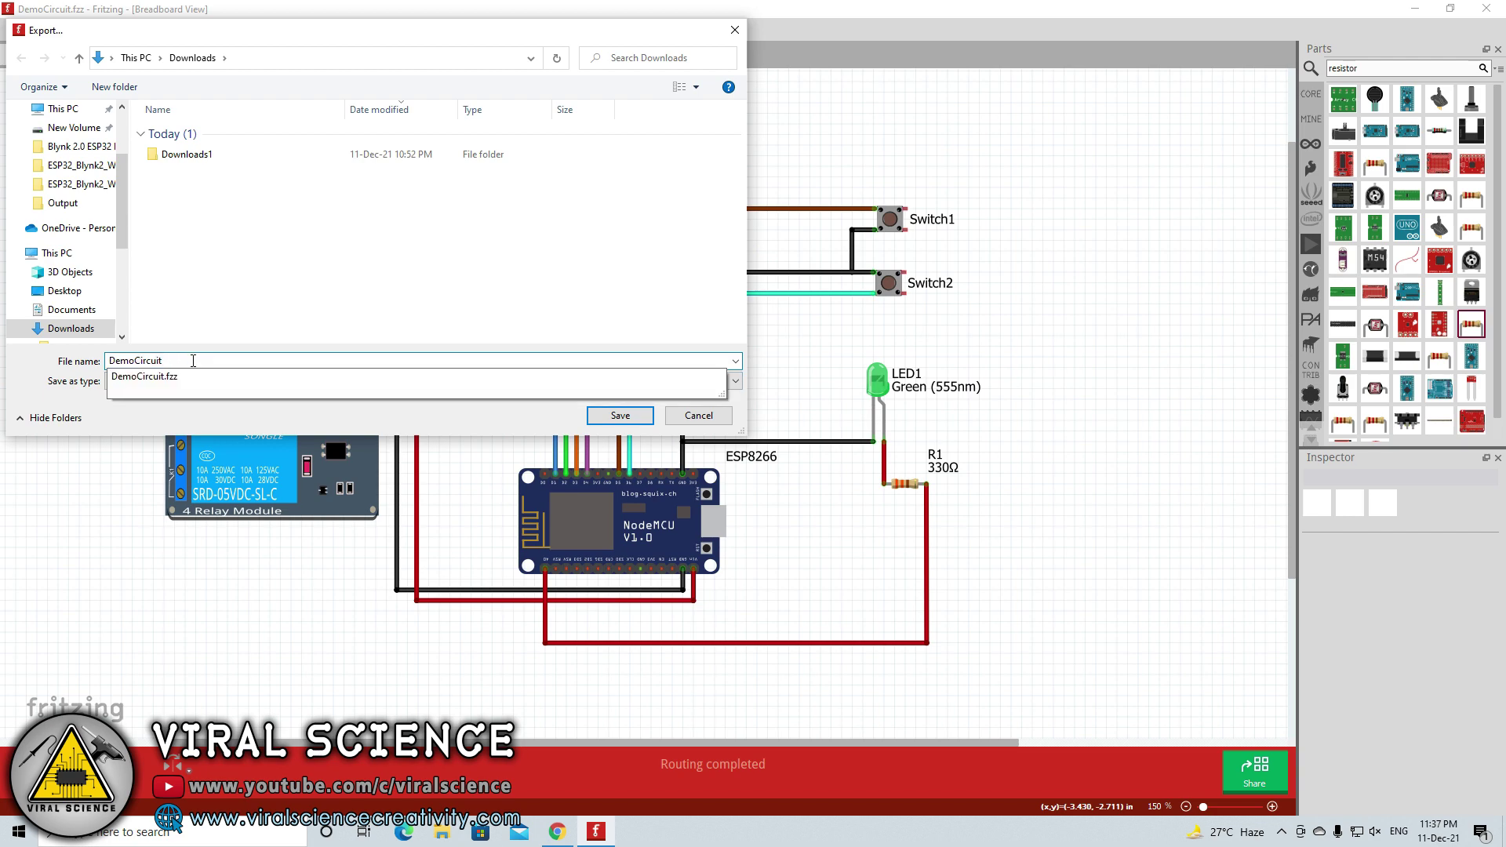
pyautogui.write('P')
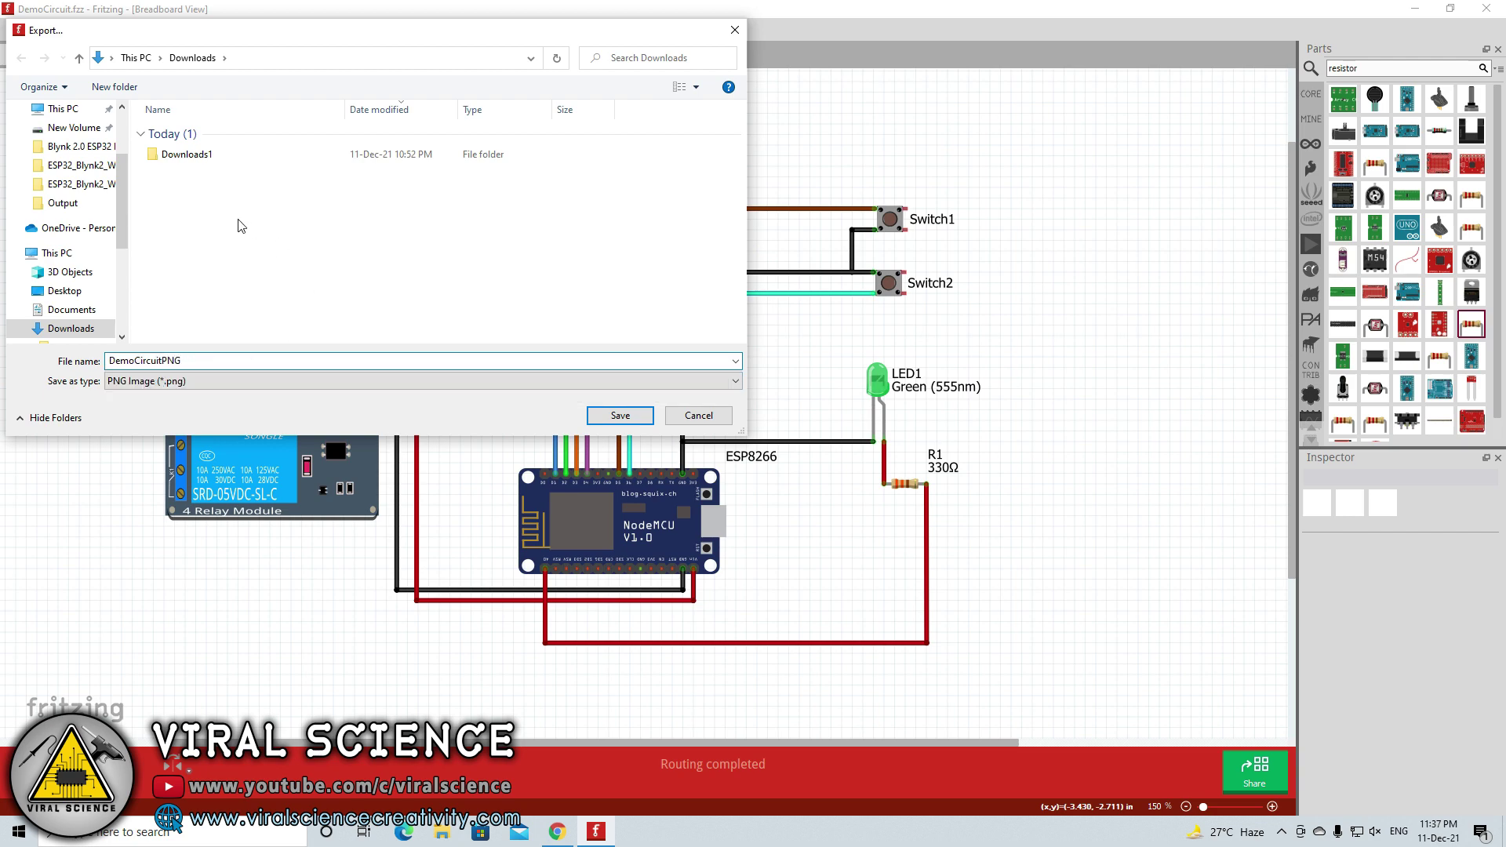
pyautogui.write('NG')
pyautogui.click(619, 416)
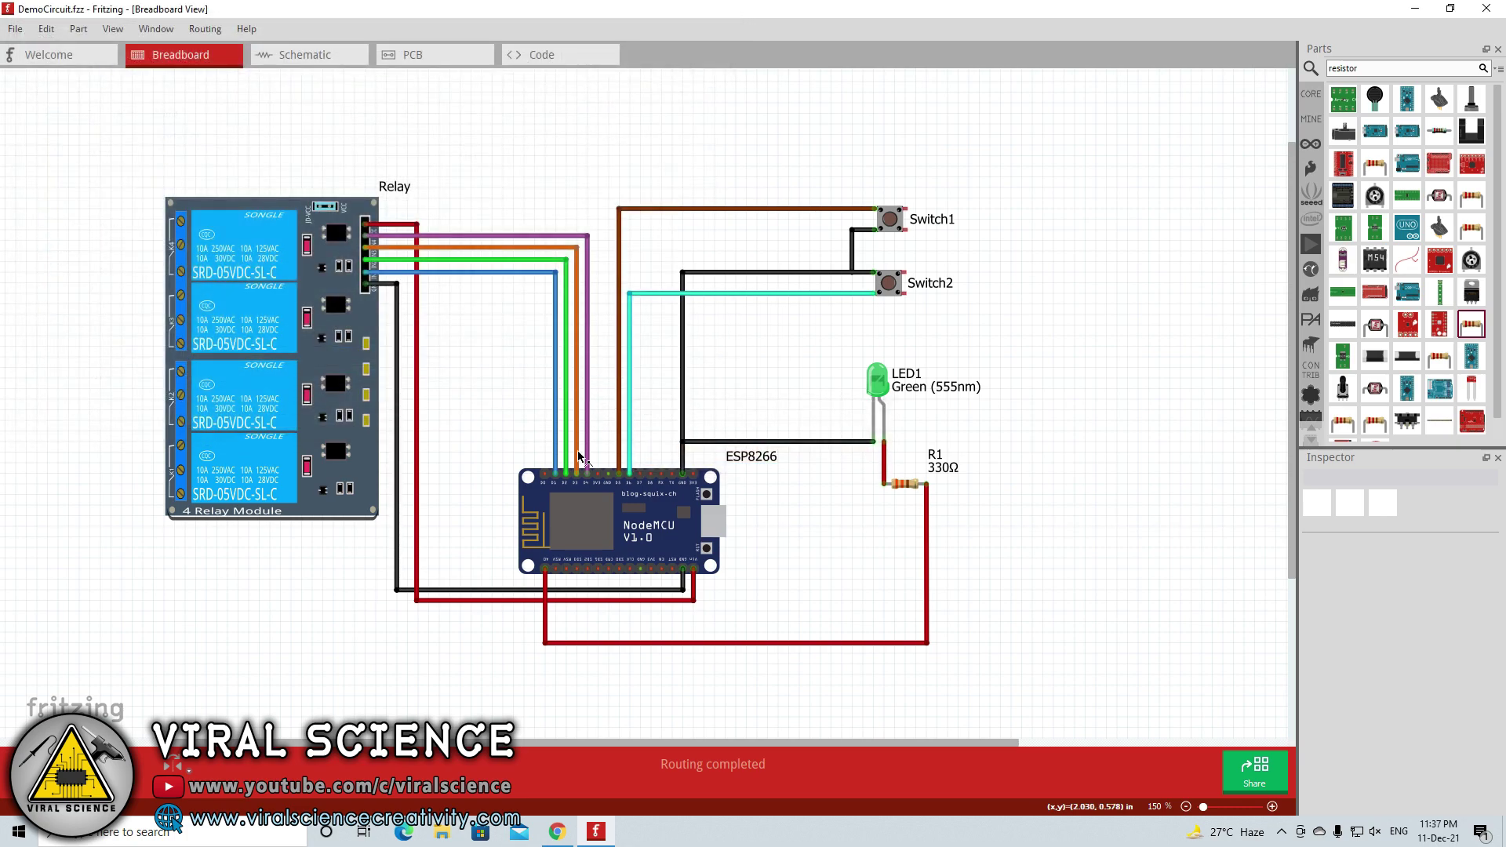
# Switch to File Explorer and open the exported DemoCircuitPNG image from Downloads to check the circuit diagram
pyautogui.click(442, 831)
pyautogui.rightClick(227, 125)
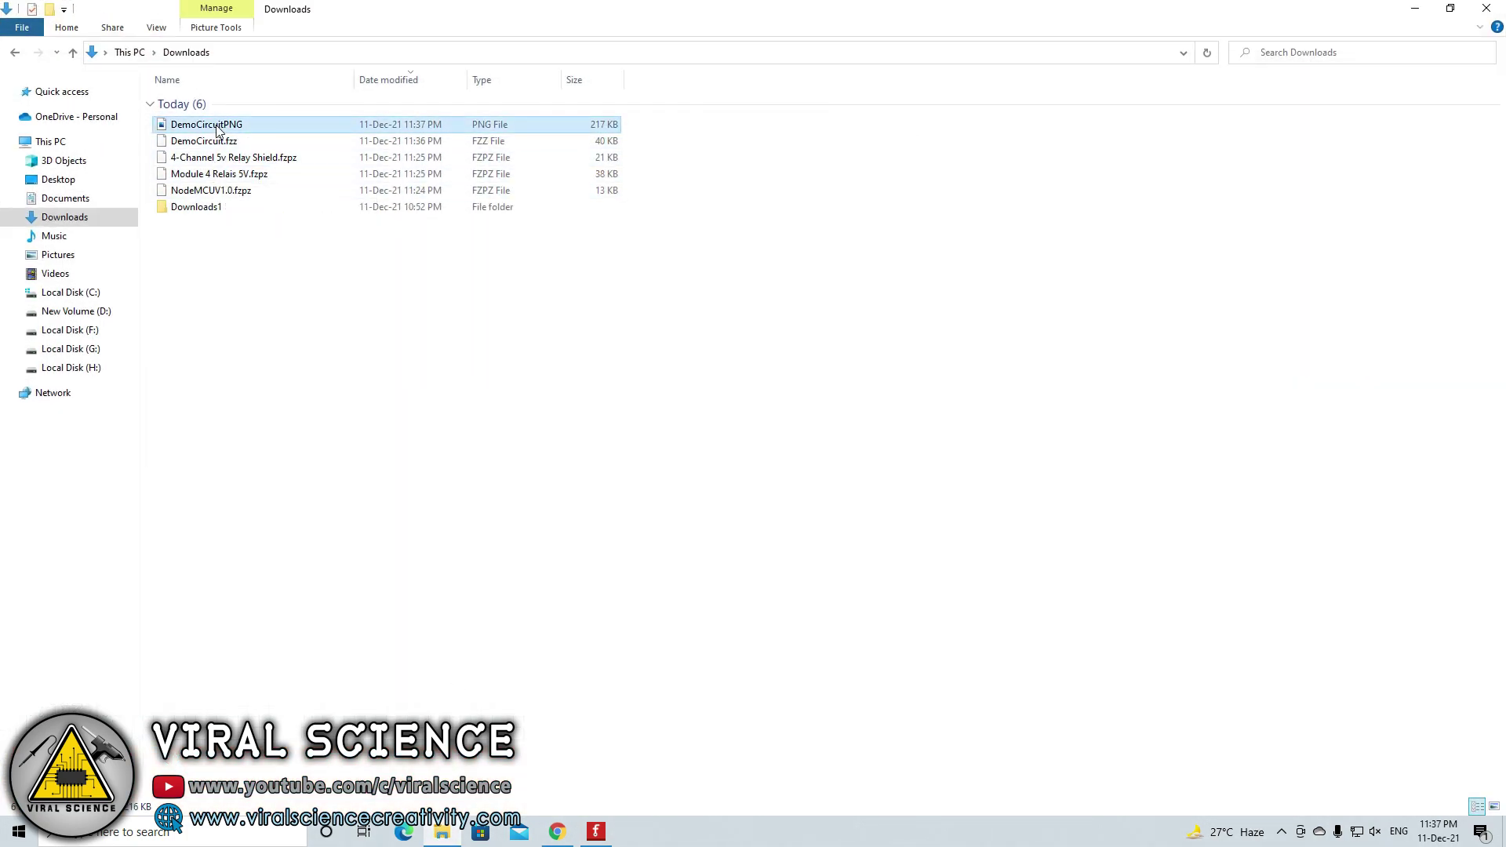
pyautogui.click(236, 137)
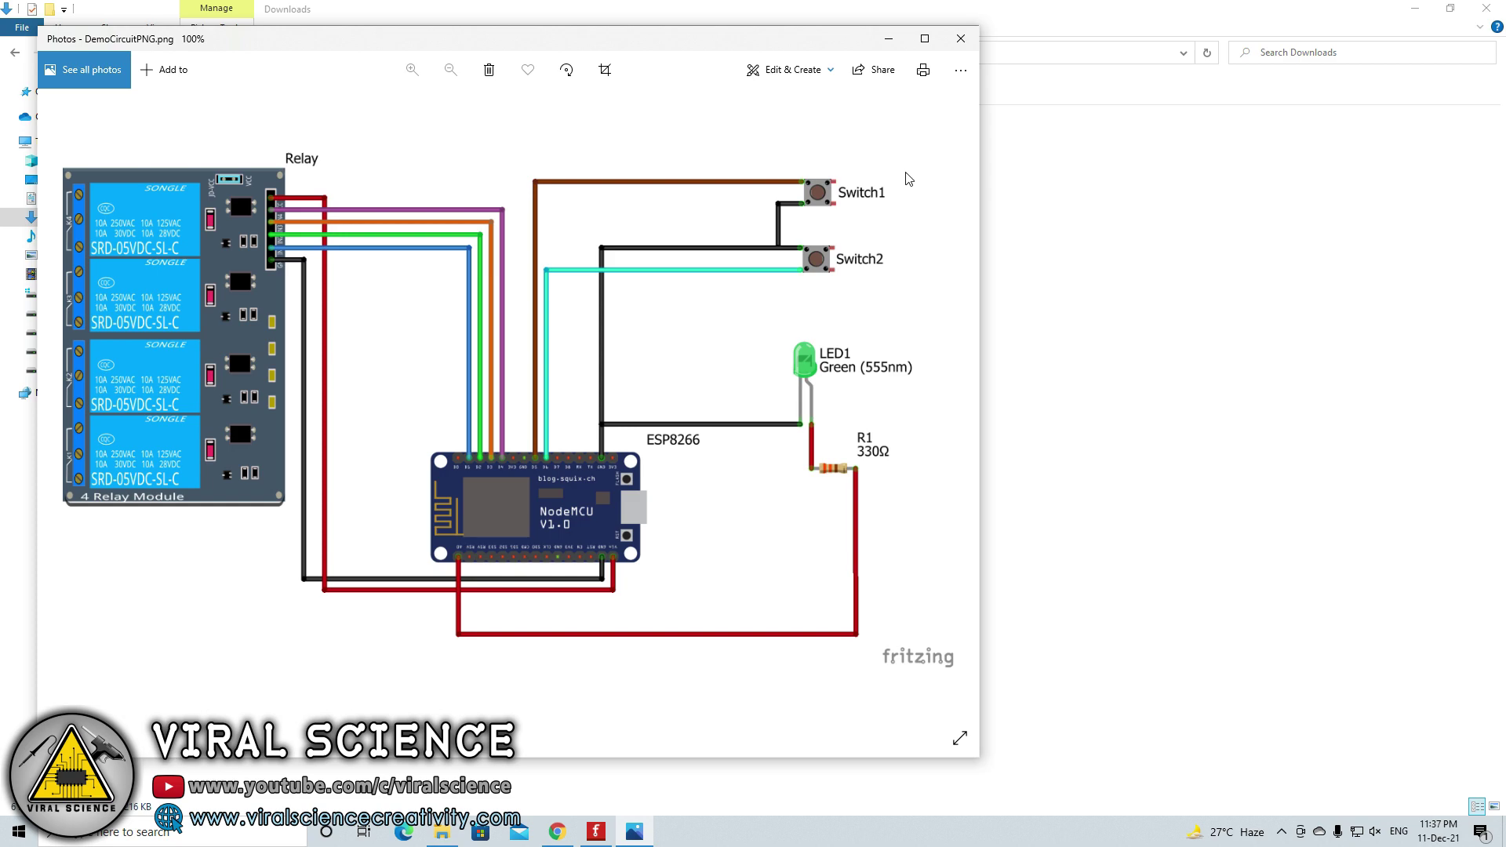
pyautogui.moveTo(634, 43); pyautogui.dragTo(885, 63)
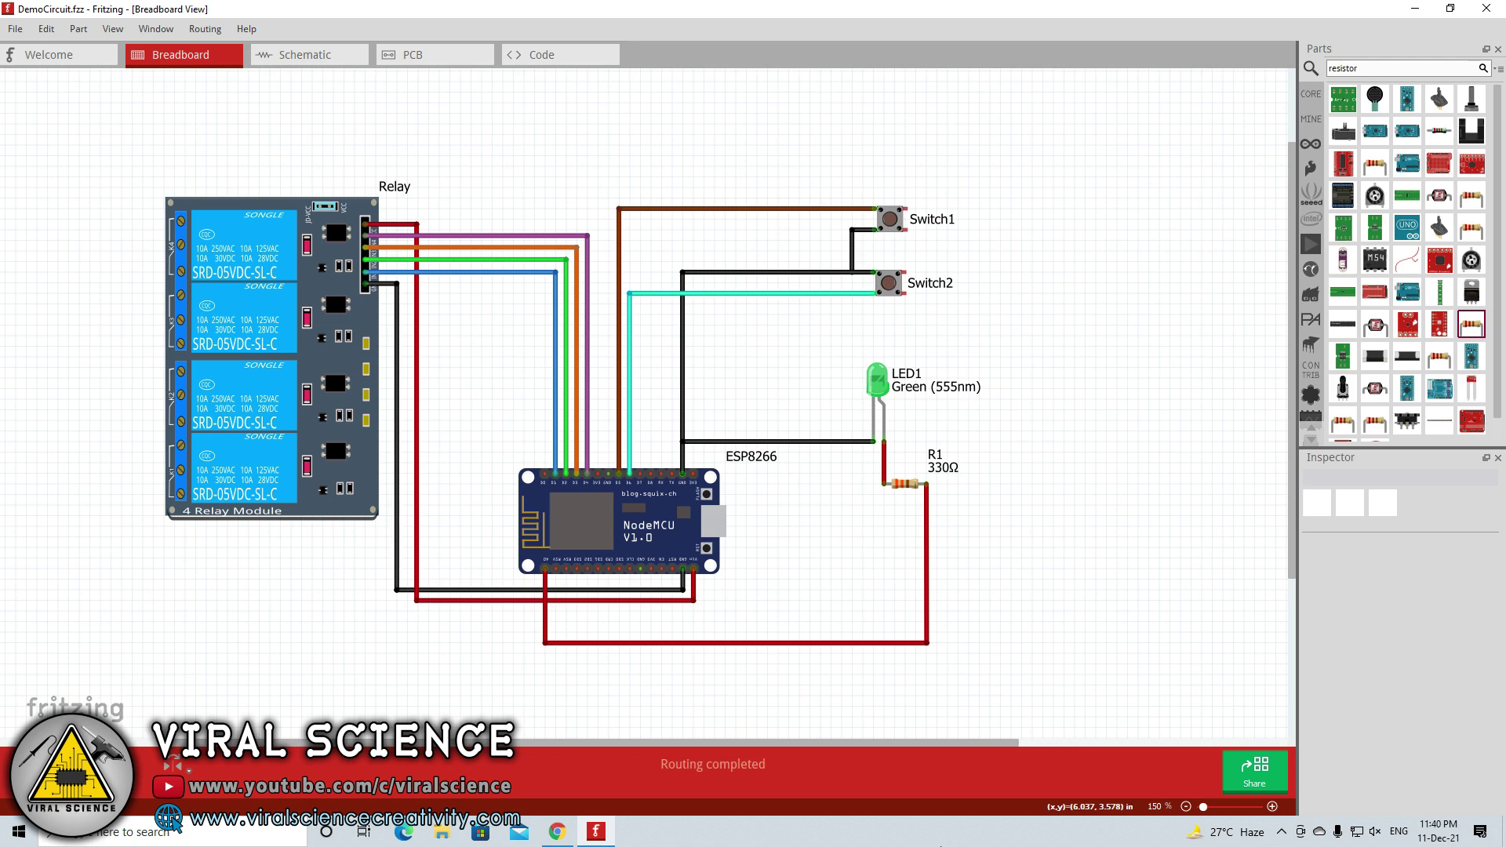
# Switch to Chrome to view the EasyEDA website, and return to the circuit in Fritzing
pyautogui.click(562, 833)
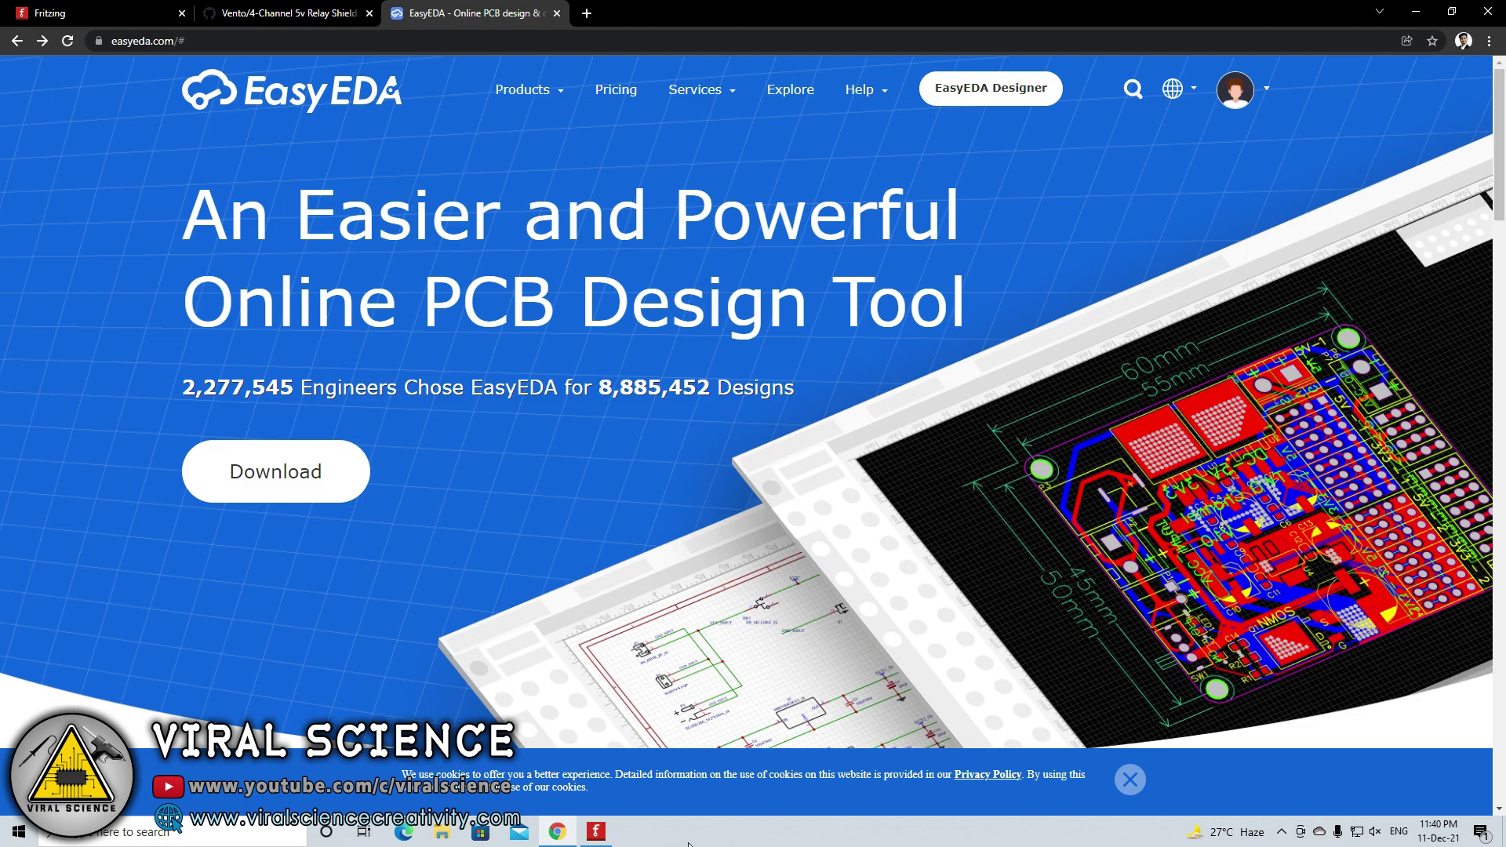
pyautogui.click(606, 838)
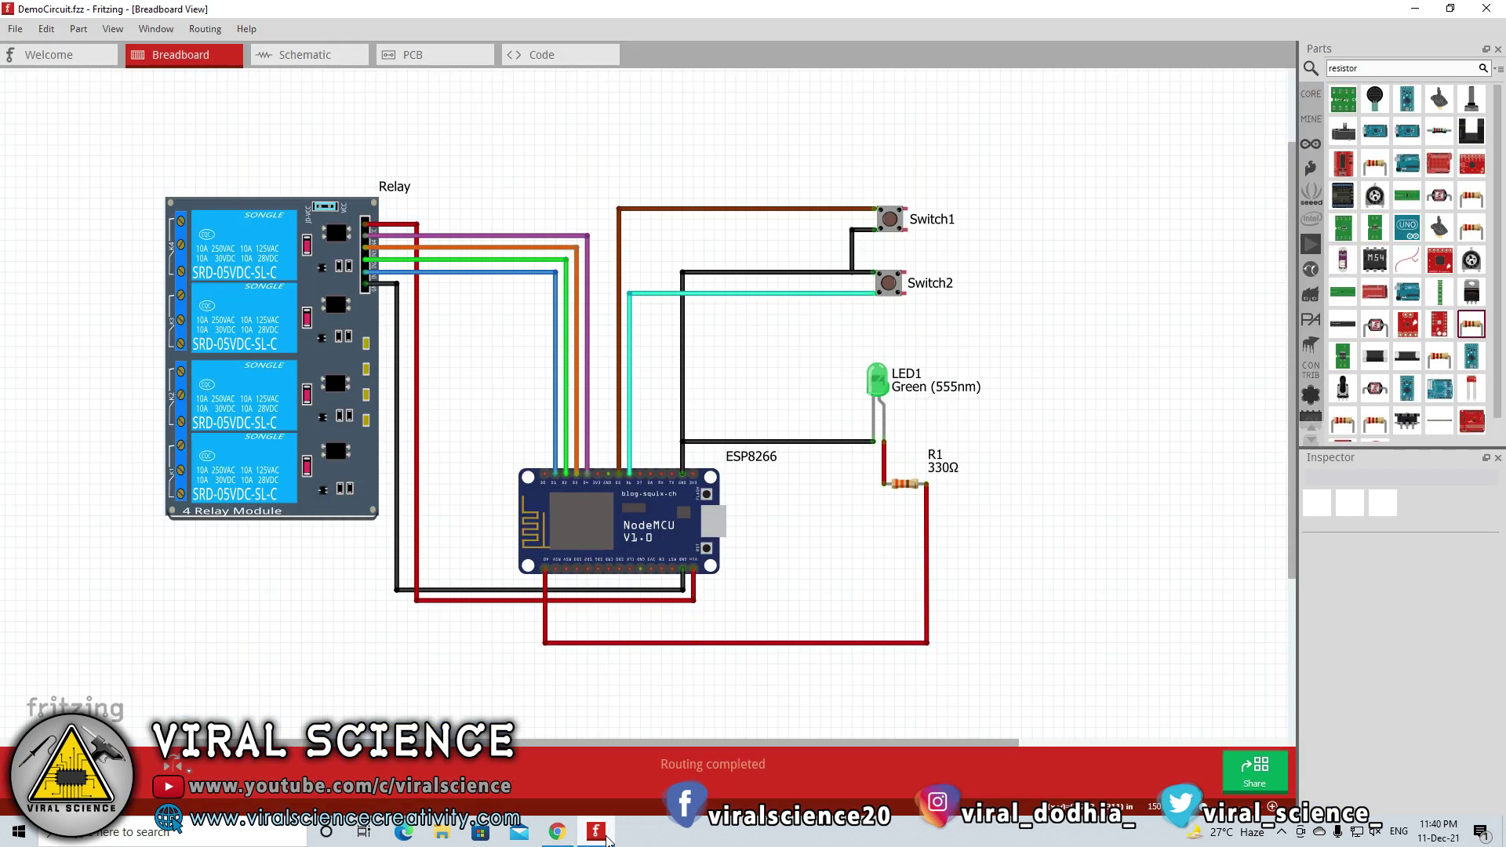